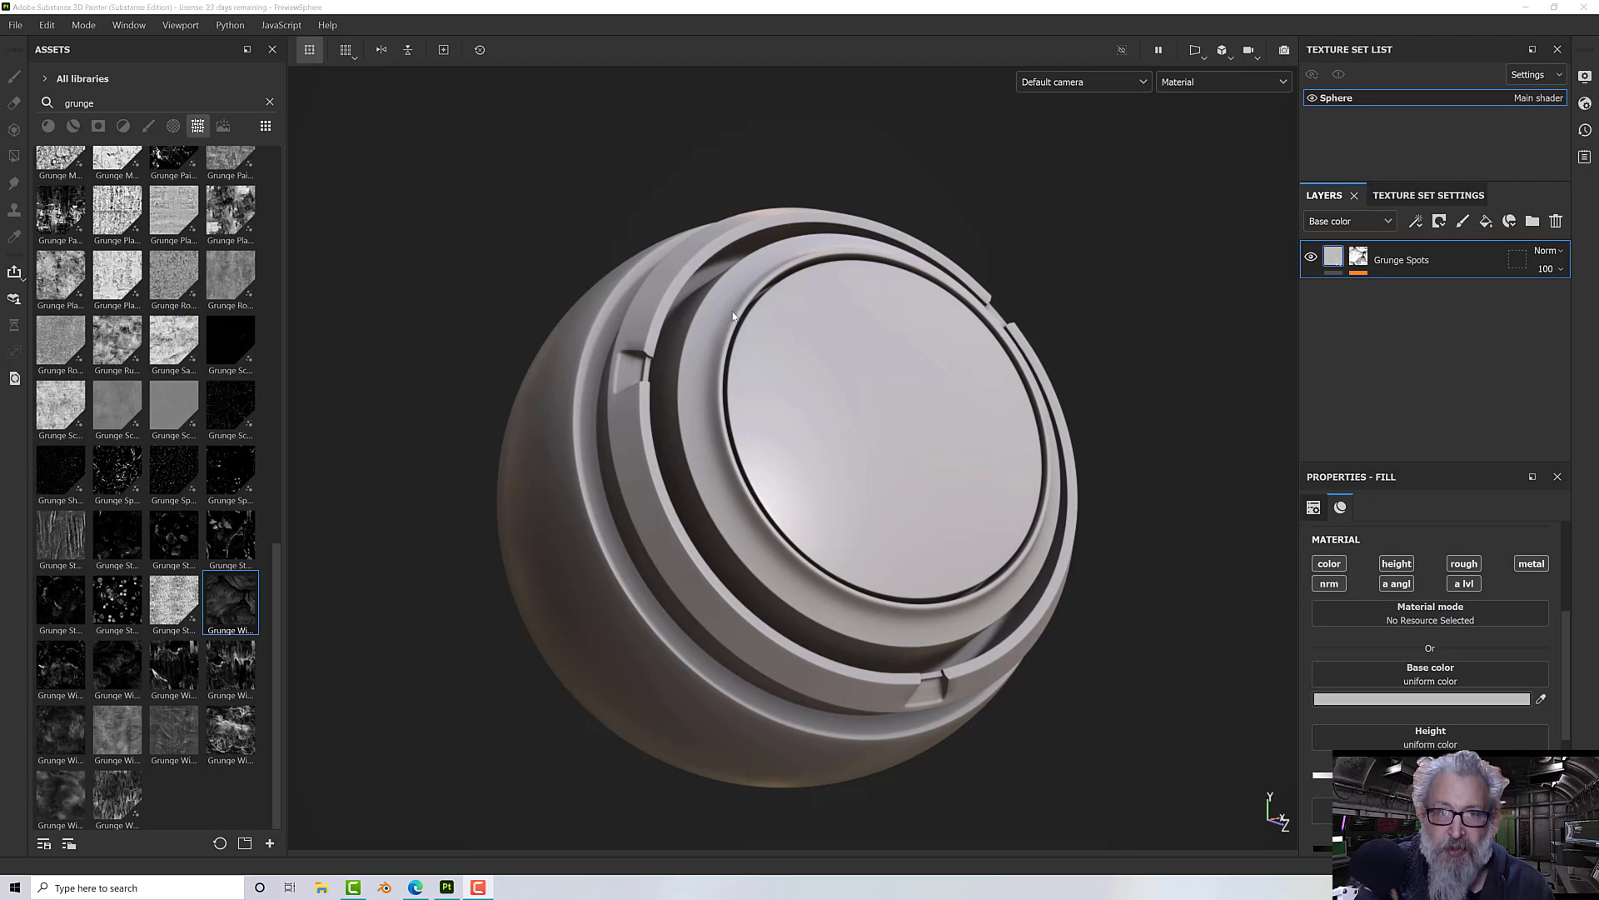
# Step: Compare the split 3D/2D, 3D-only and 2D-only viewport layouts, ending on the 3D-only layout
pyautogui.keyDown('alt'); pyautogui.moveTo(869, 329); pyautogui.dragTo(842, 331); pyautogui.keyUp('alt')
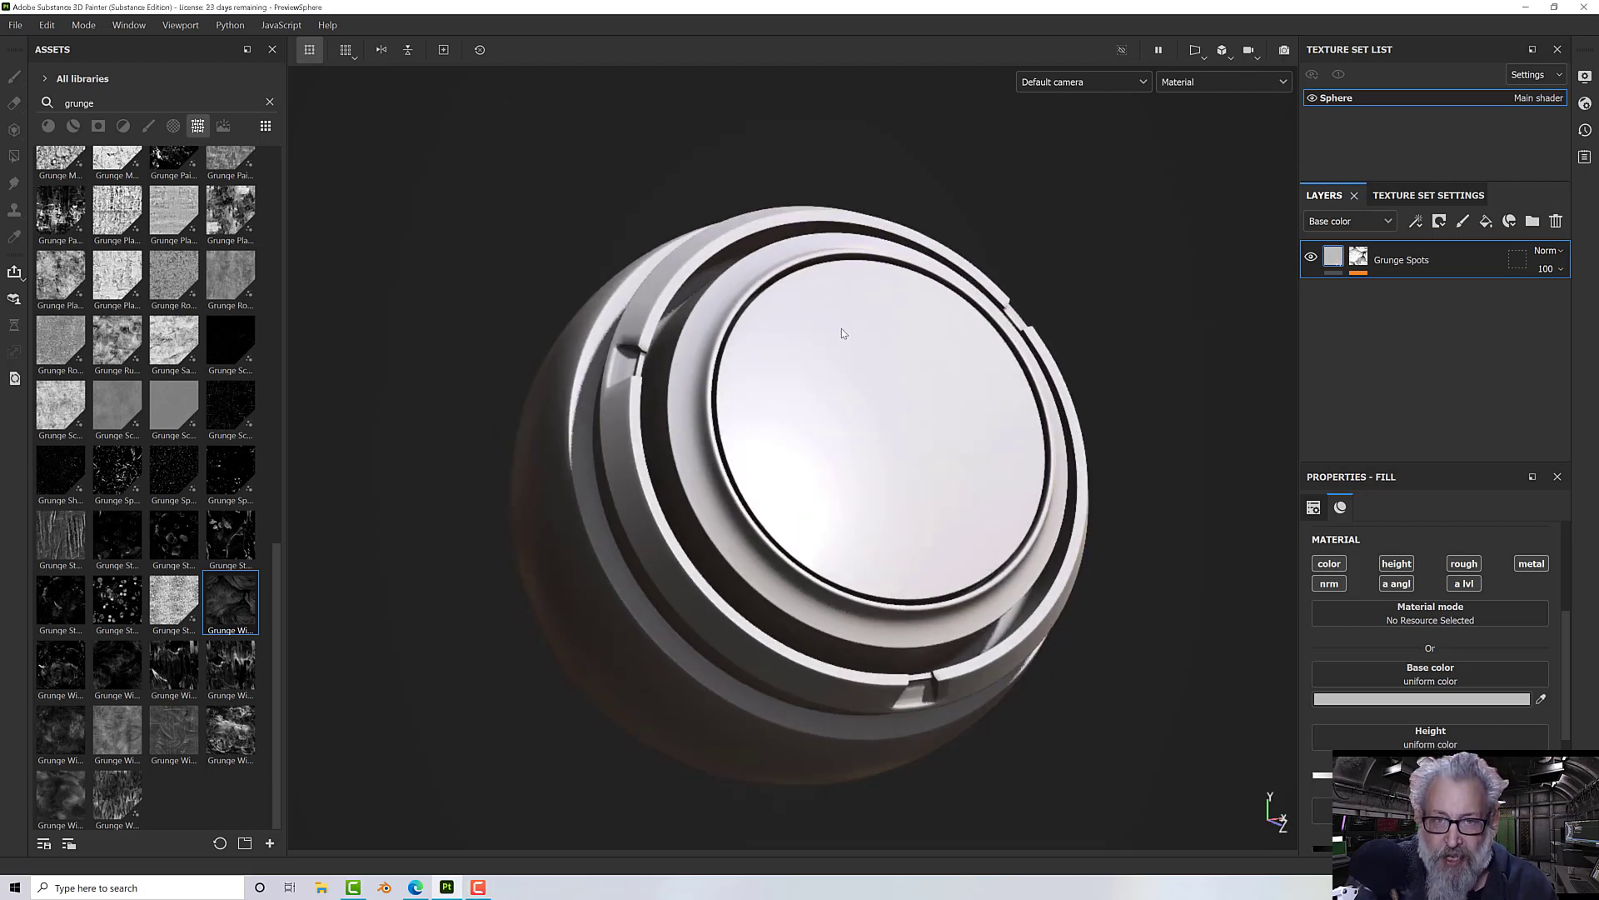
pyautogui.keyDown('alt'); pyautogui.moveTo(841, 332); pyautogui.dragTo(837, 322, button='middle'); pyautogui.keyUp('alt')
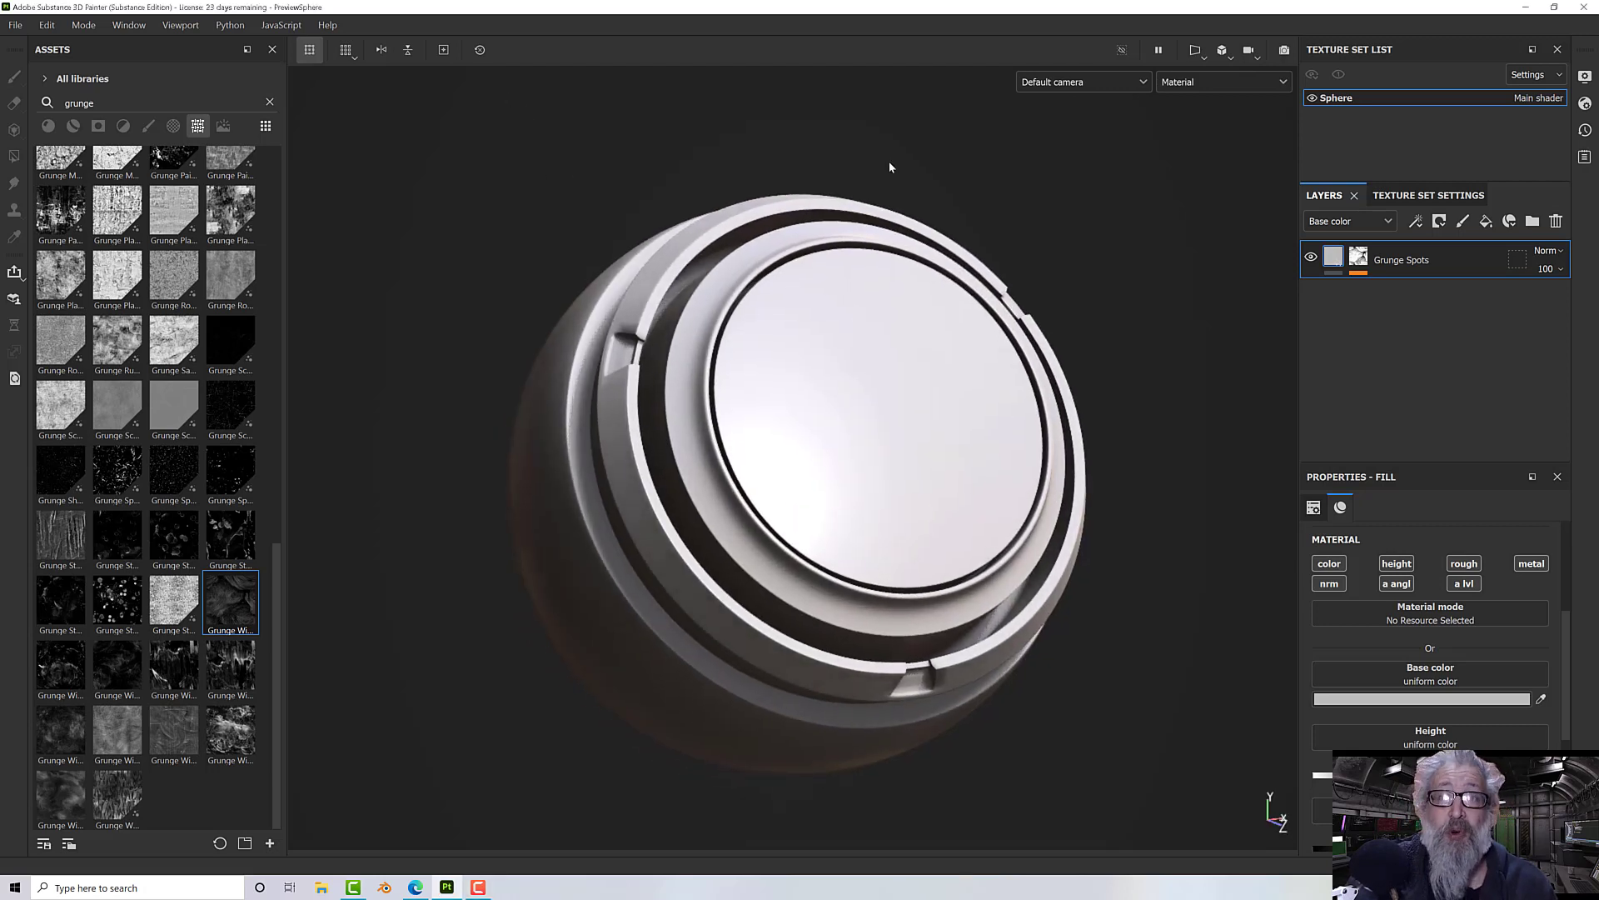
pyautogui.click(1201, 52)
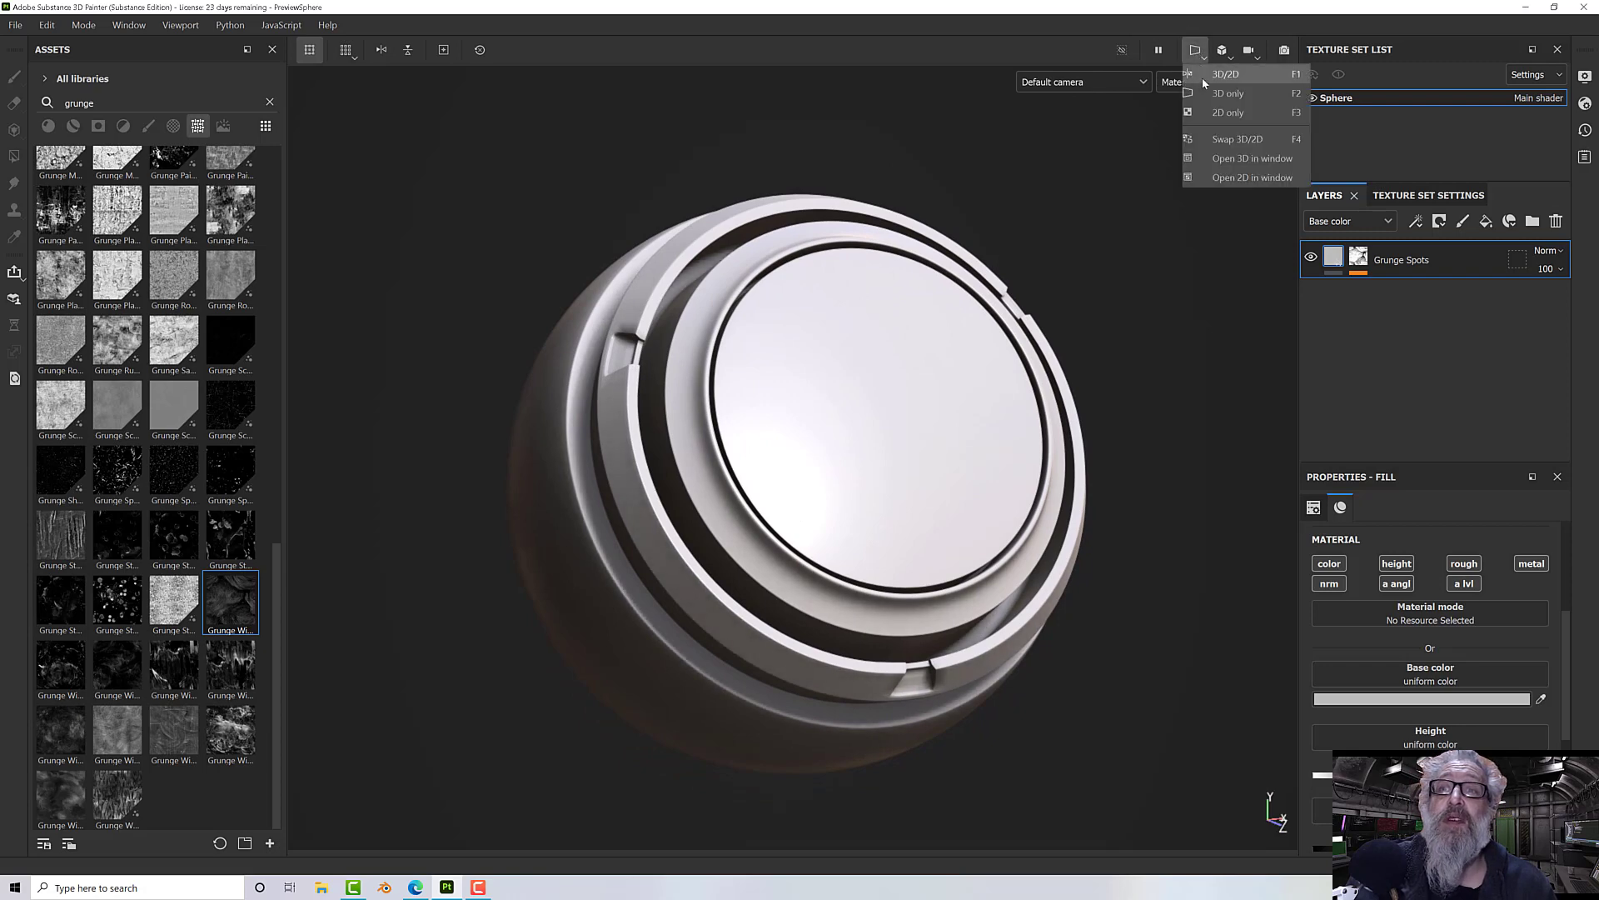
pyautogui.click(1204, 76)
pyautogui.click(1202, 57)
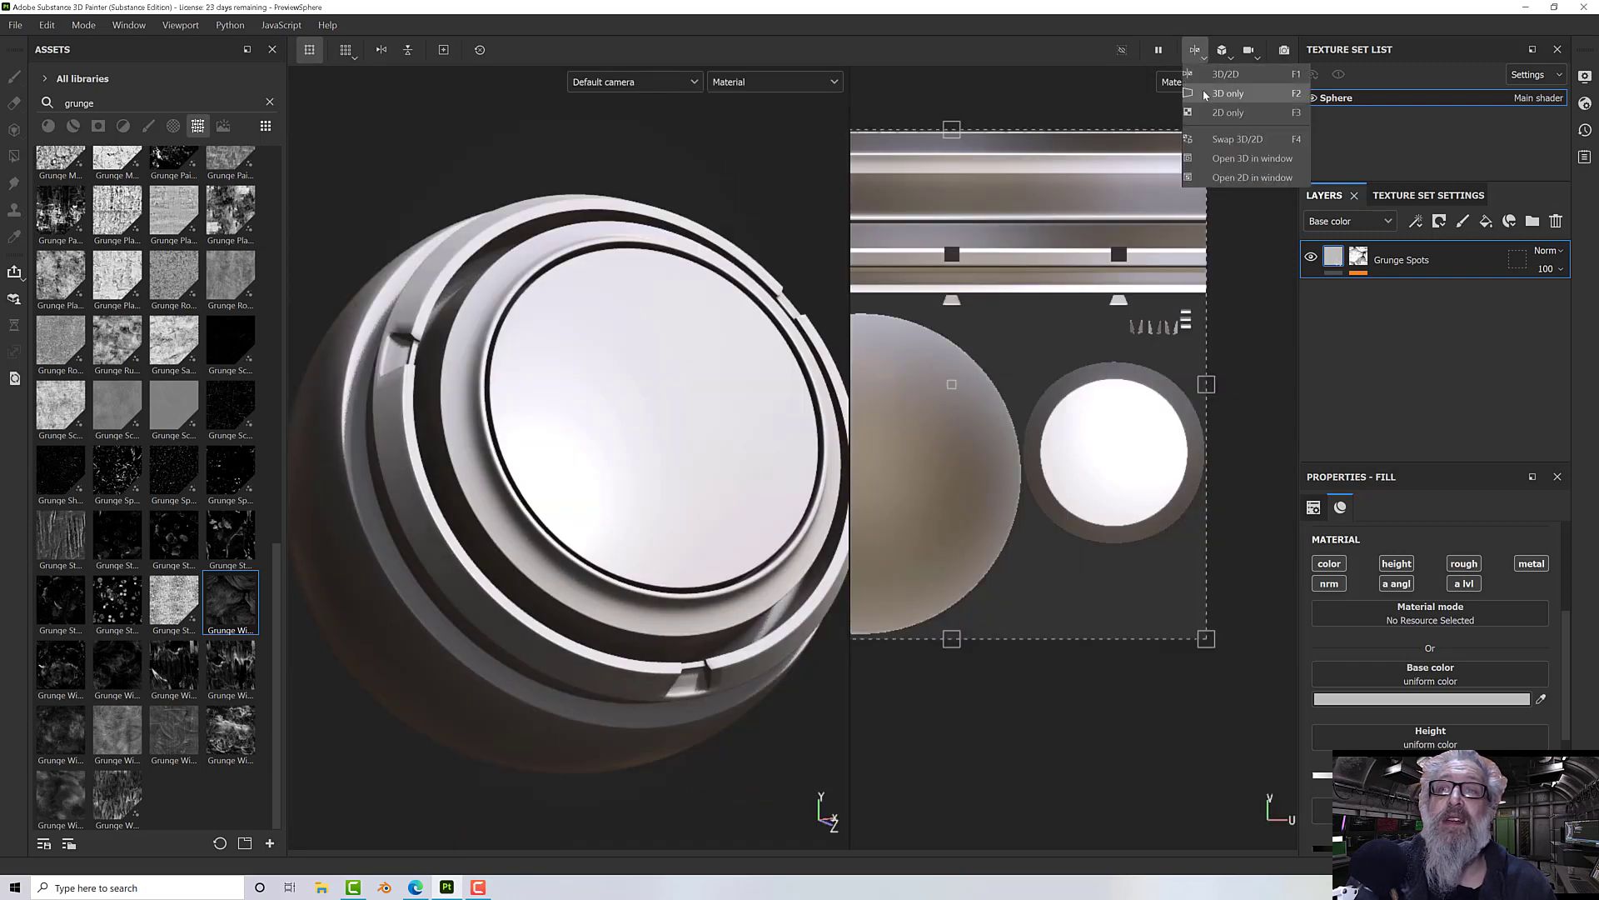
pyautogui.click(1204, 97)
pyautogui.click(1196, 52)
pyautogui.click(1203, 98)
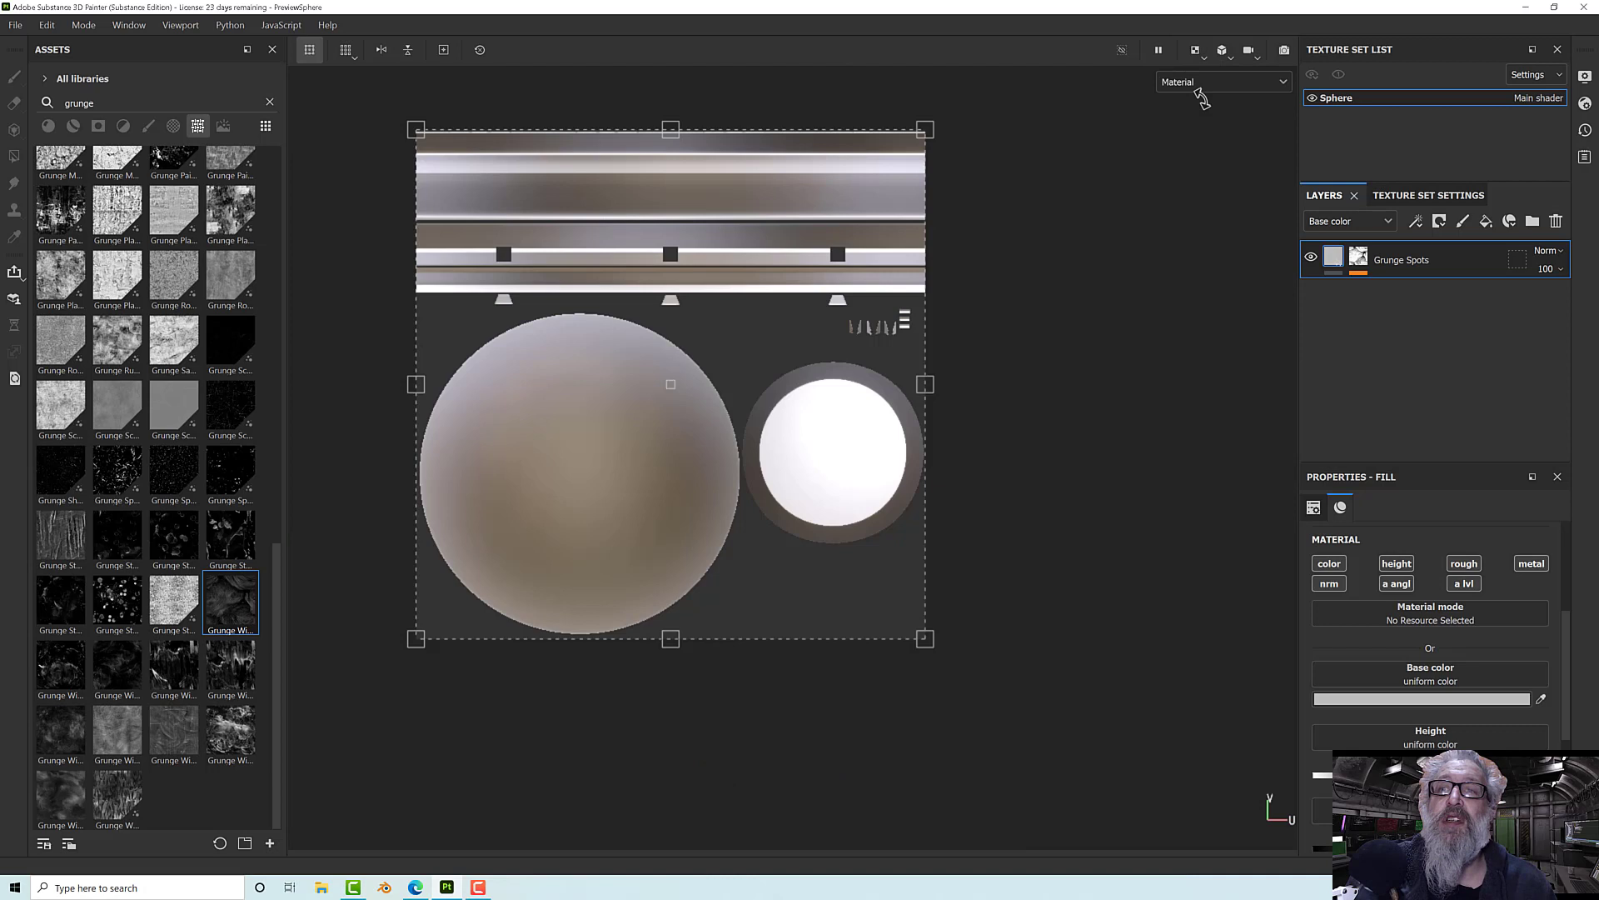
pyautogui.click(1196, 52)
pyautogui.click(1203, 65)
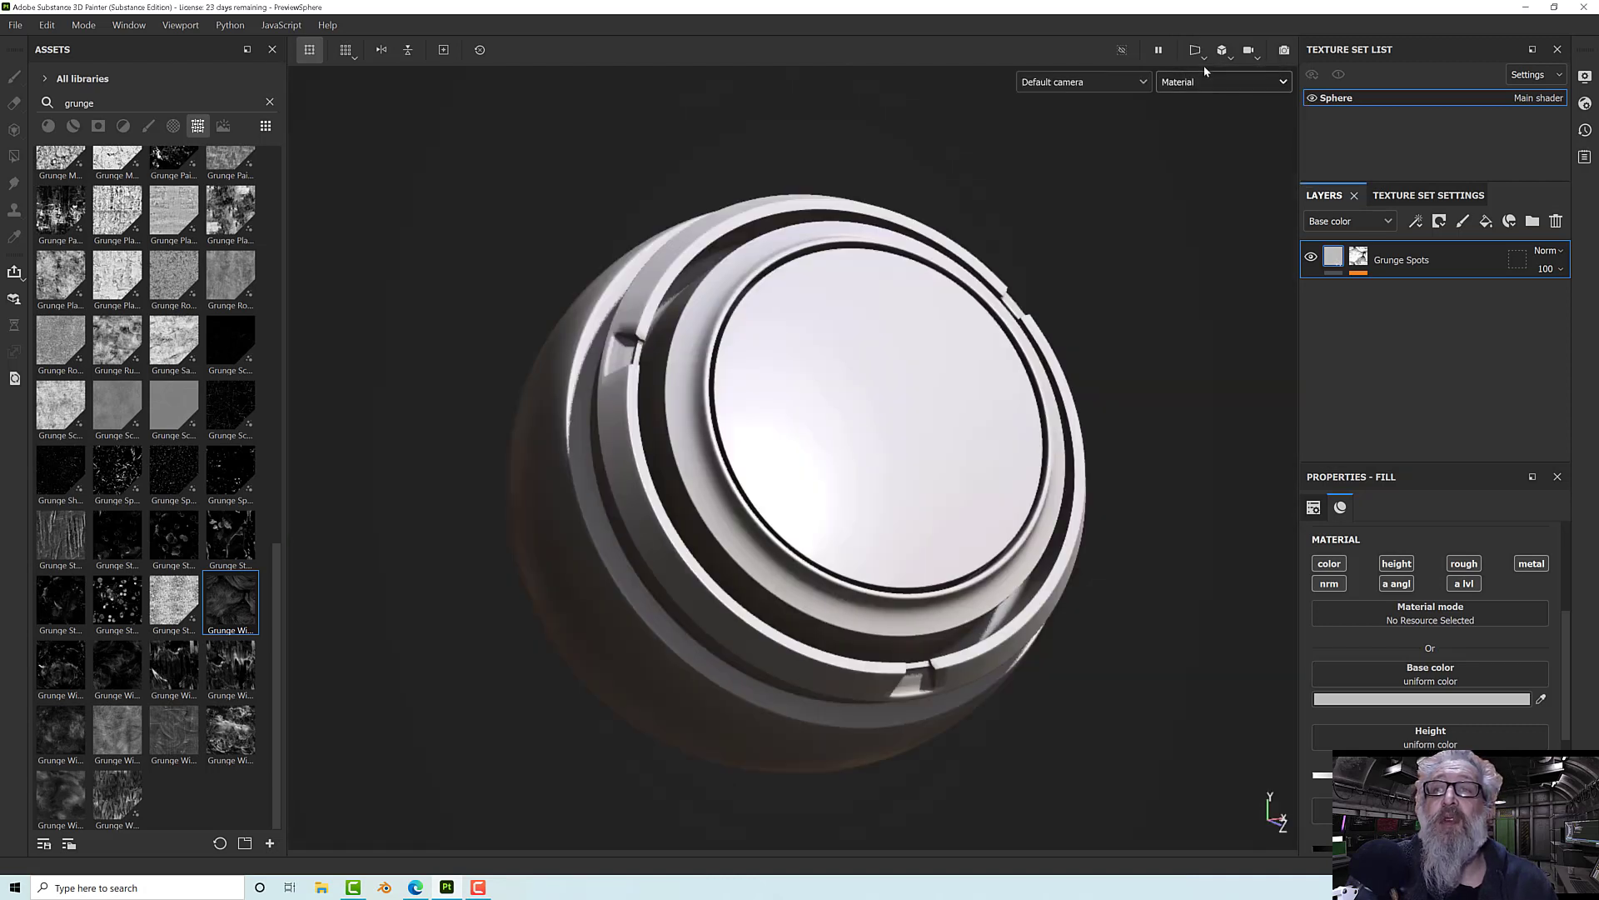
# Step: Swap the viewport from the 3D view to the 2D view and back again
pyautogui.click(1202, 60)
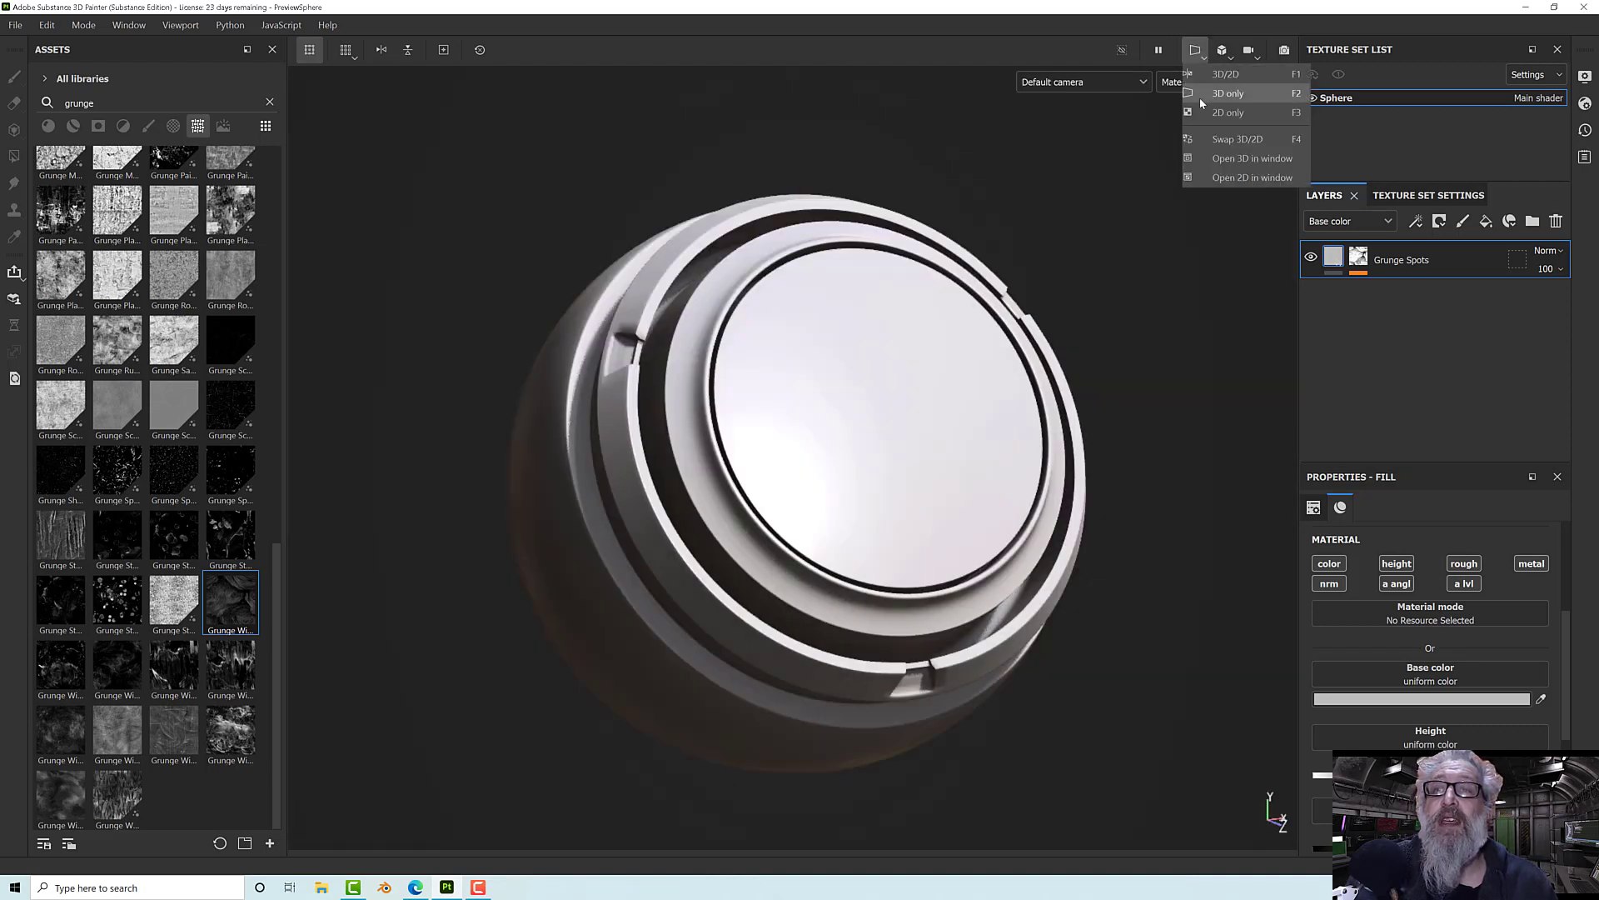
pyautogui.click(1225, 139)
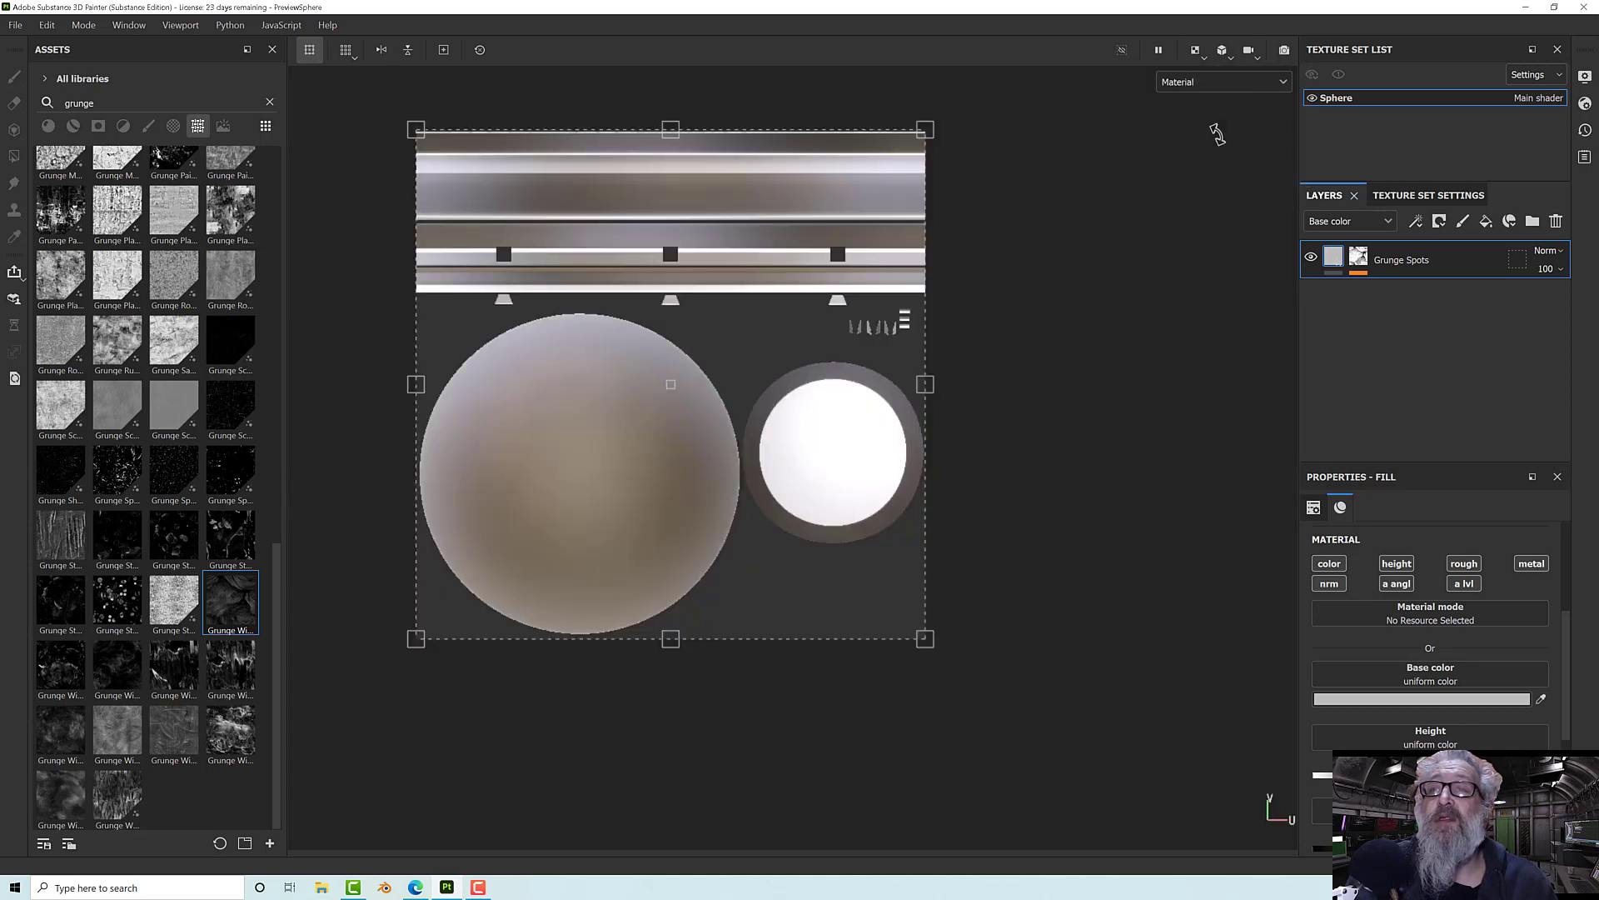
pyautogui.click(1196, 51)
pyautogui.click(1224, 139)
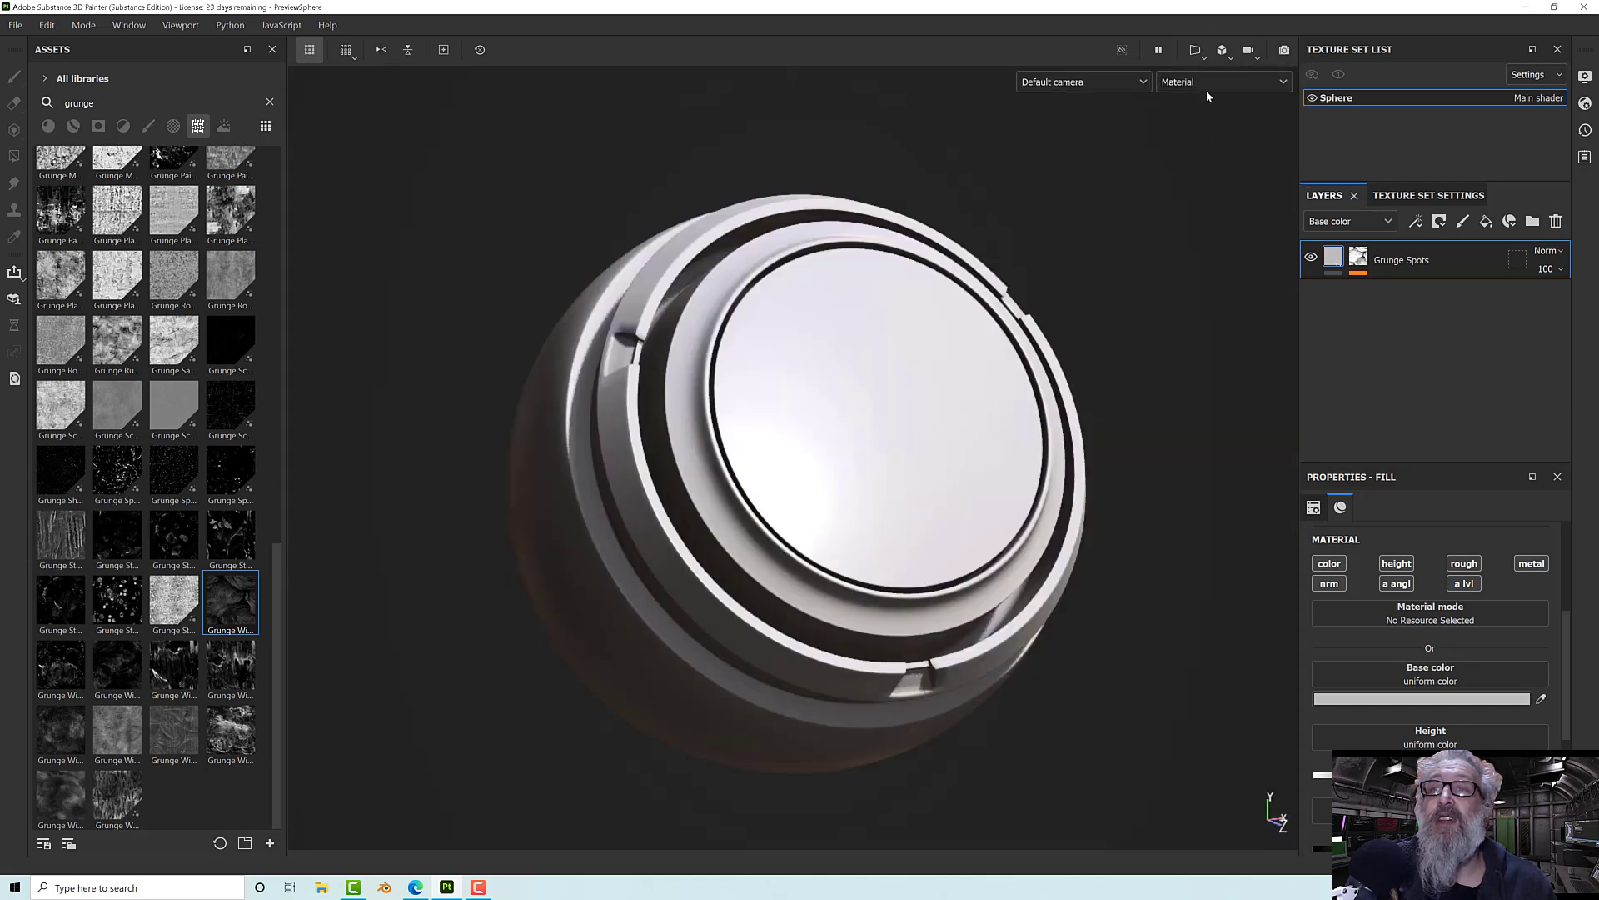
# Step: Open the 2D view in a separate window, place it over the main viewport and enlarge it
pyautogui.click(1196, 51)
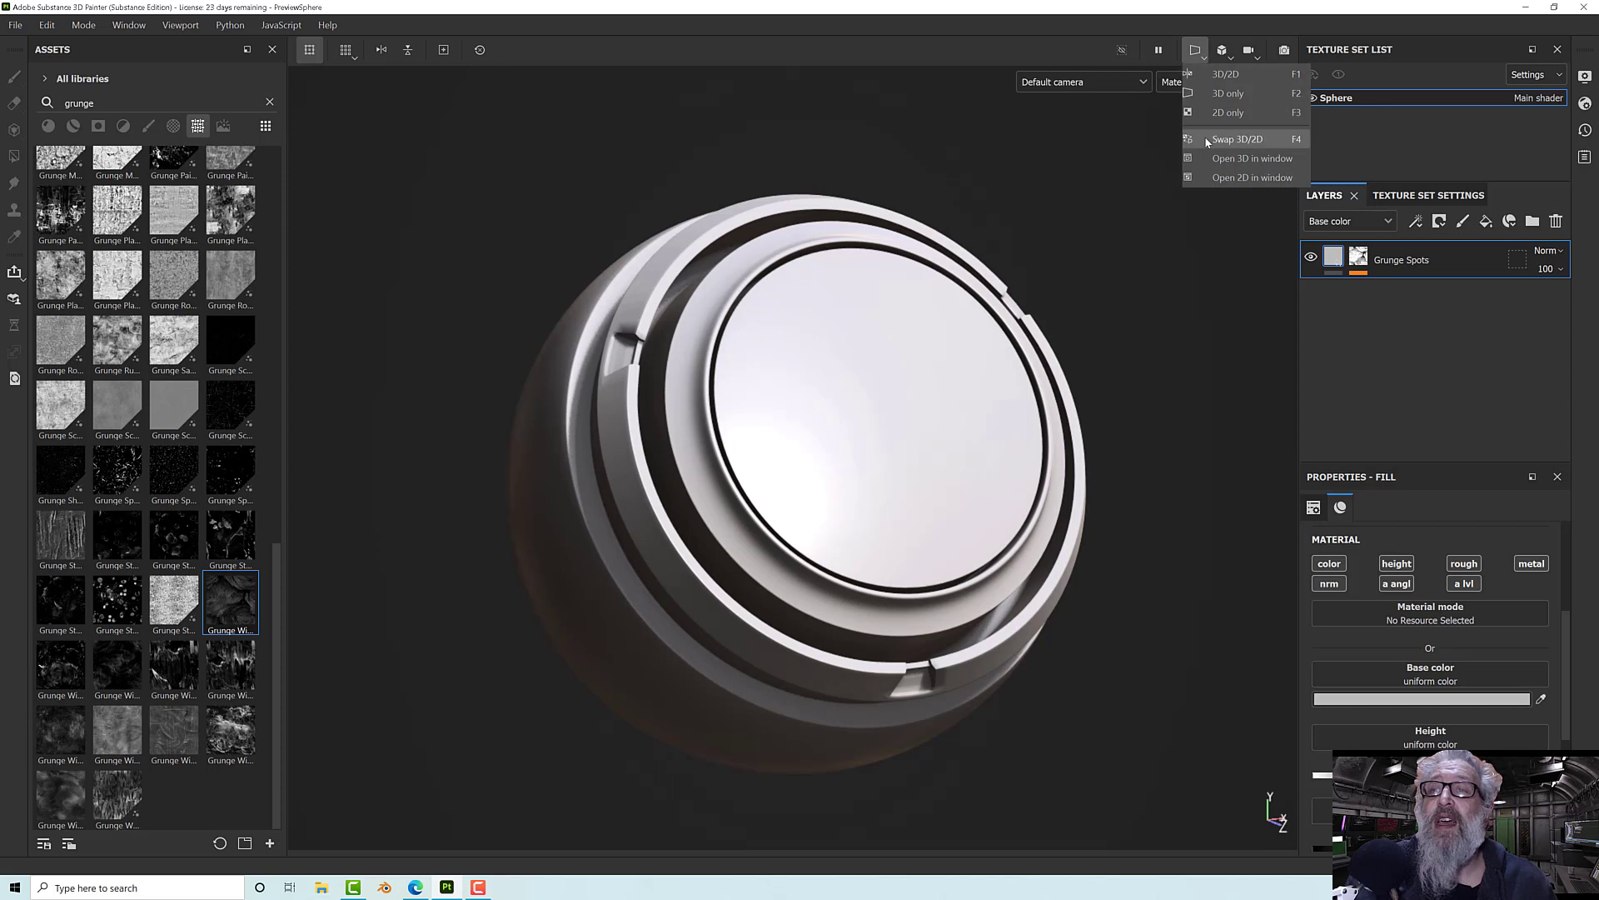
pyautogui.click(1218, 180)
pyautogui.moveTo(1083, 183); pyautogui.dragTo(766, 135)
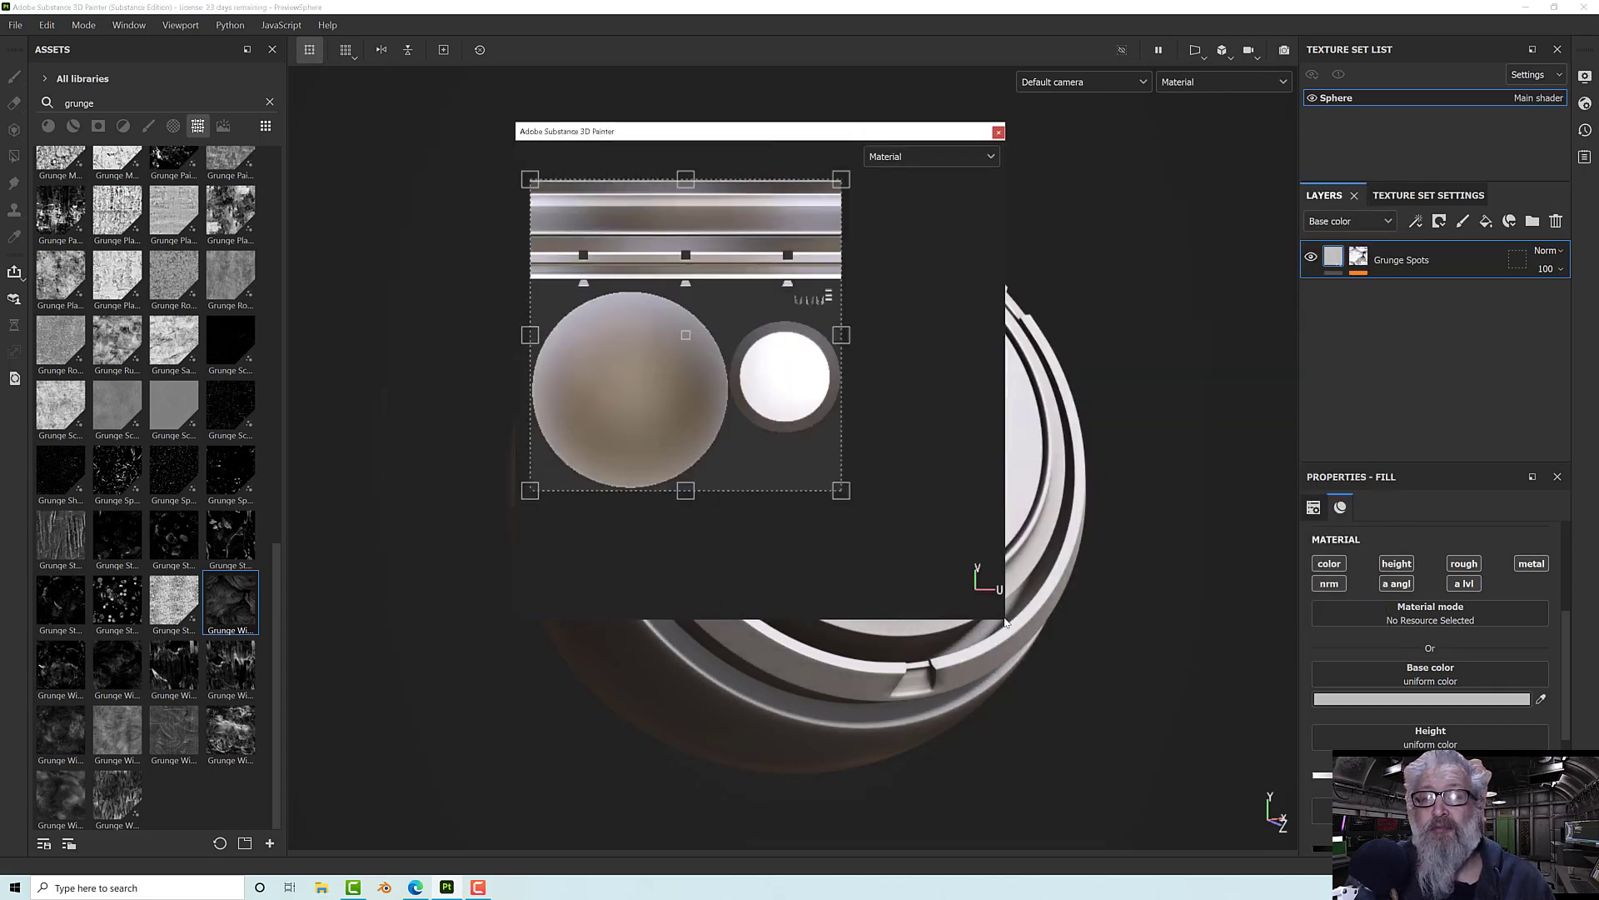
pyautogui.moveTo(1002, 618); pyautogui.dragTo(1081, 686)
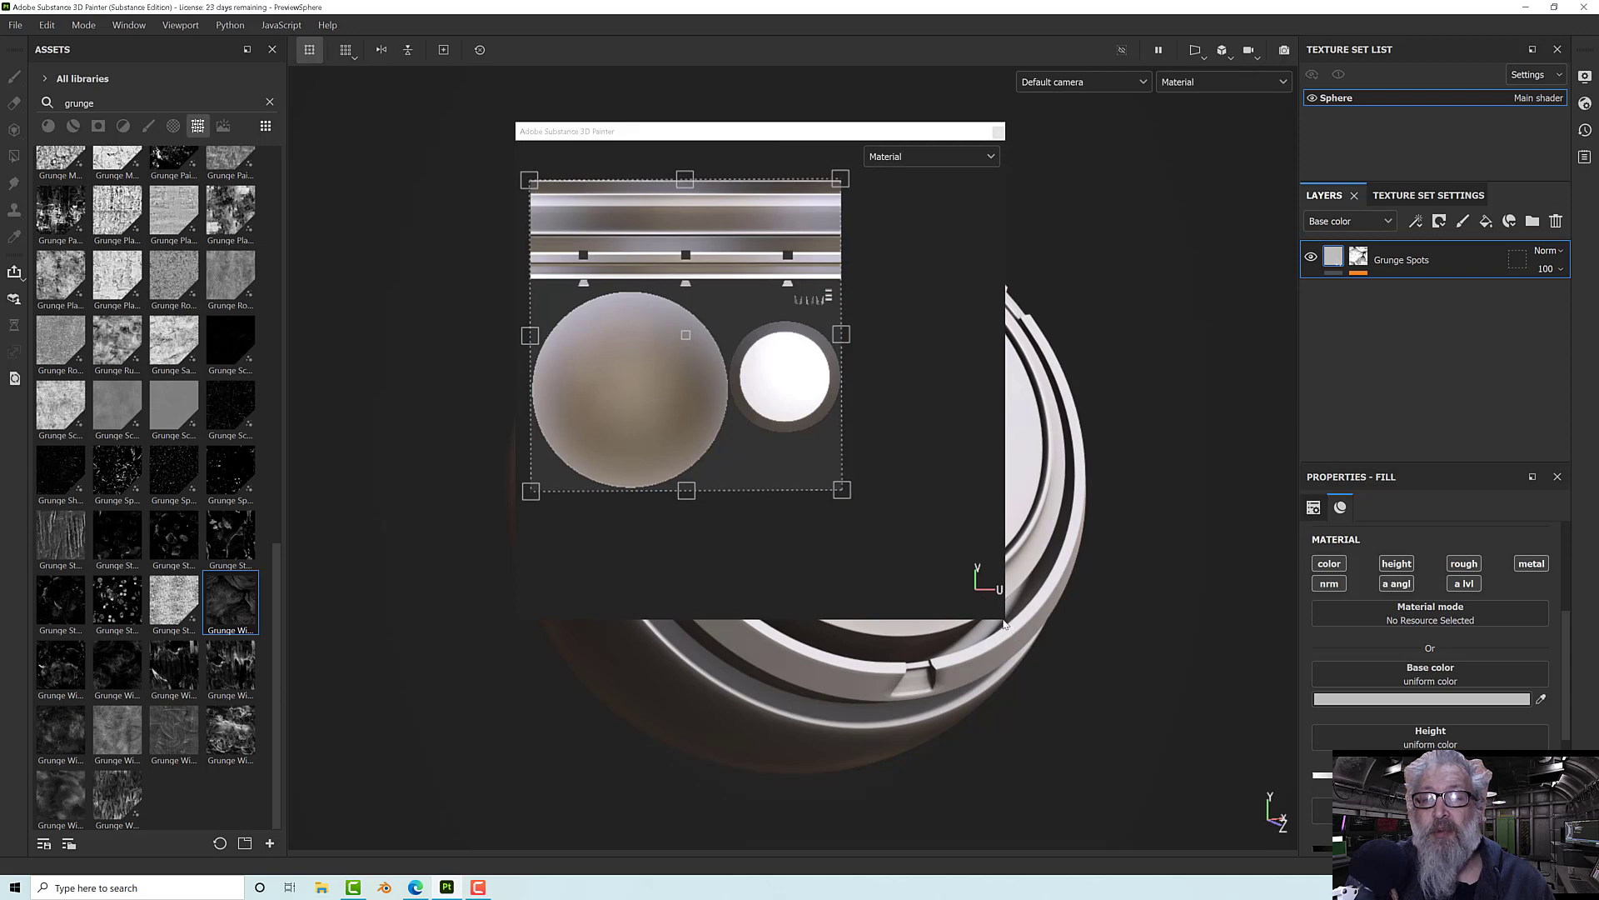
pyautogui.moveTo(1005, 621); pyautogui.dragTo(1171, 794)
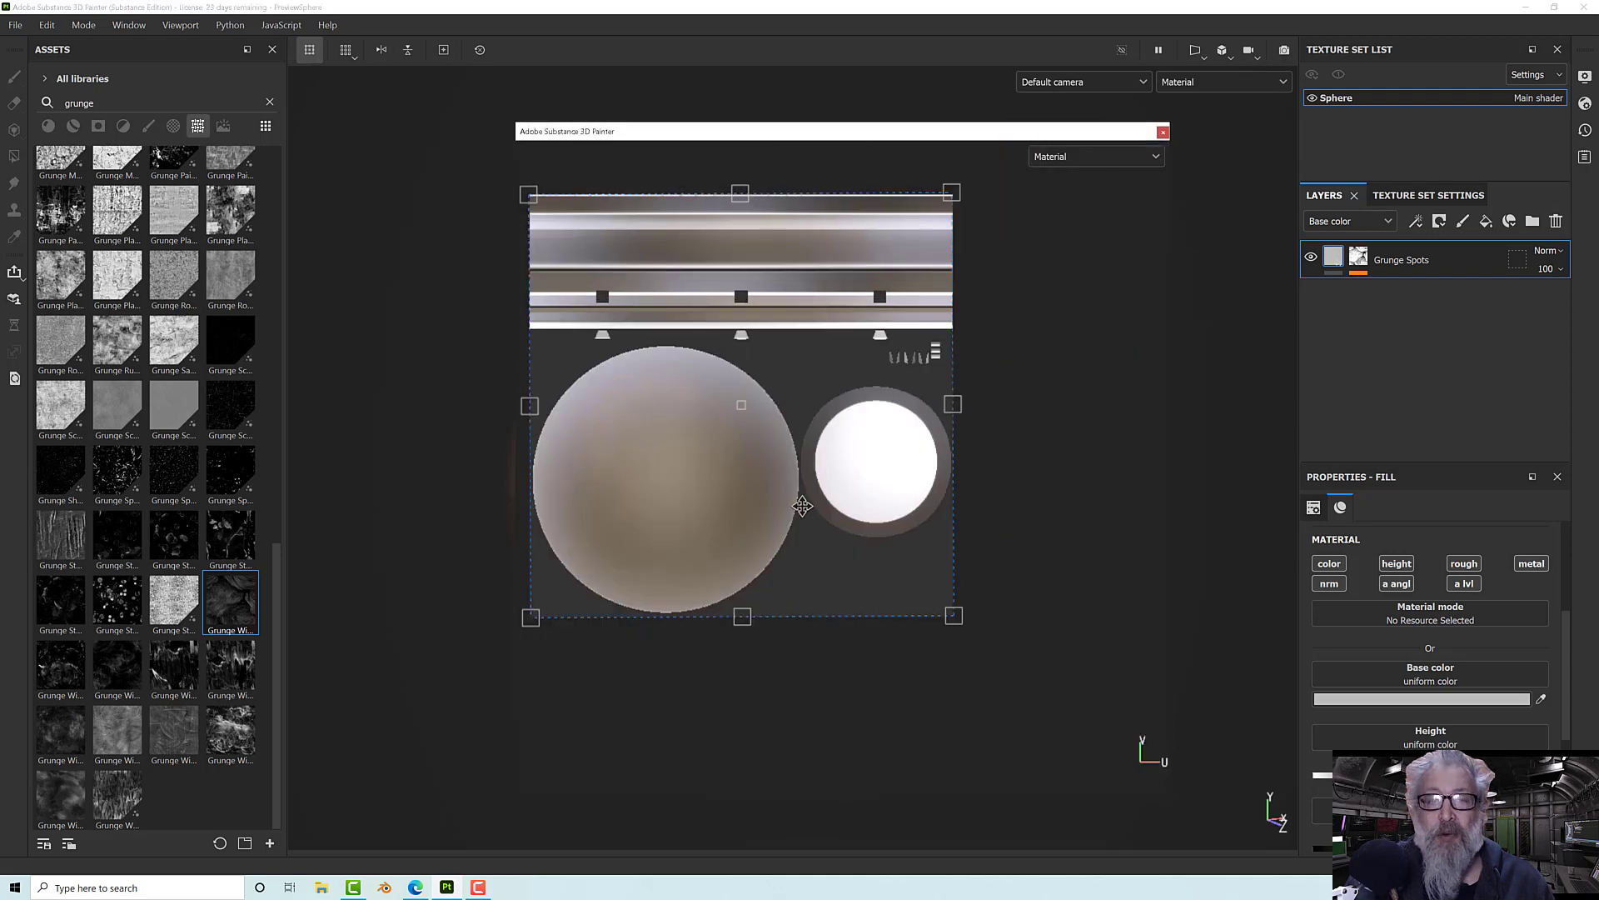
pyautogui.moveTo(732, 135); pyautogui.dragTo(701, 128)
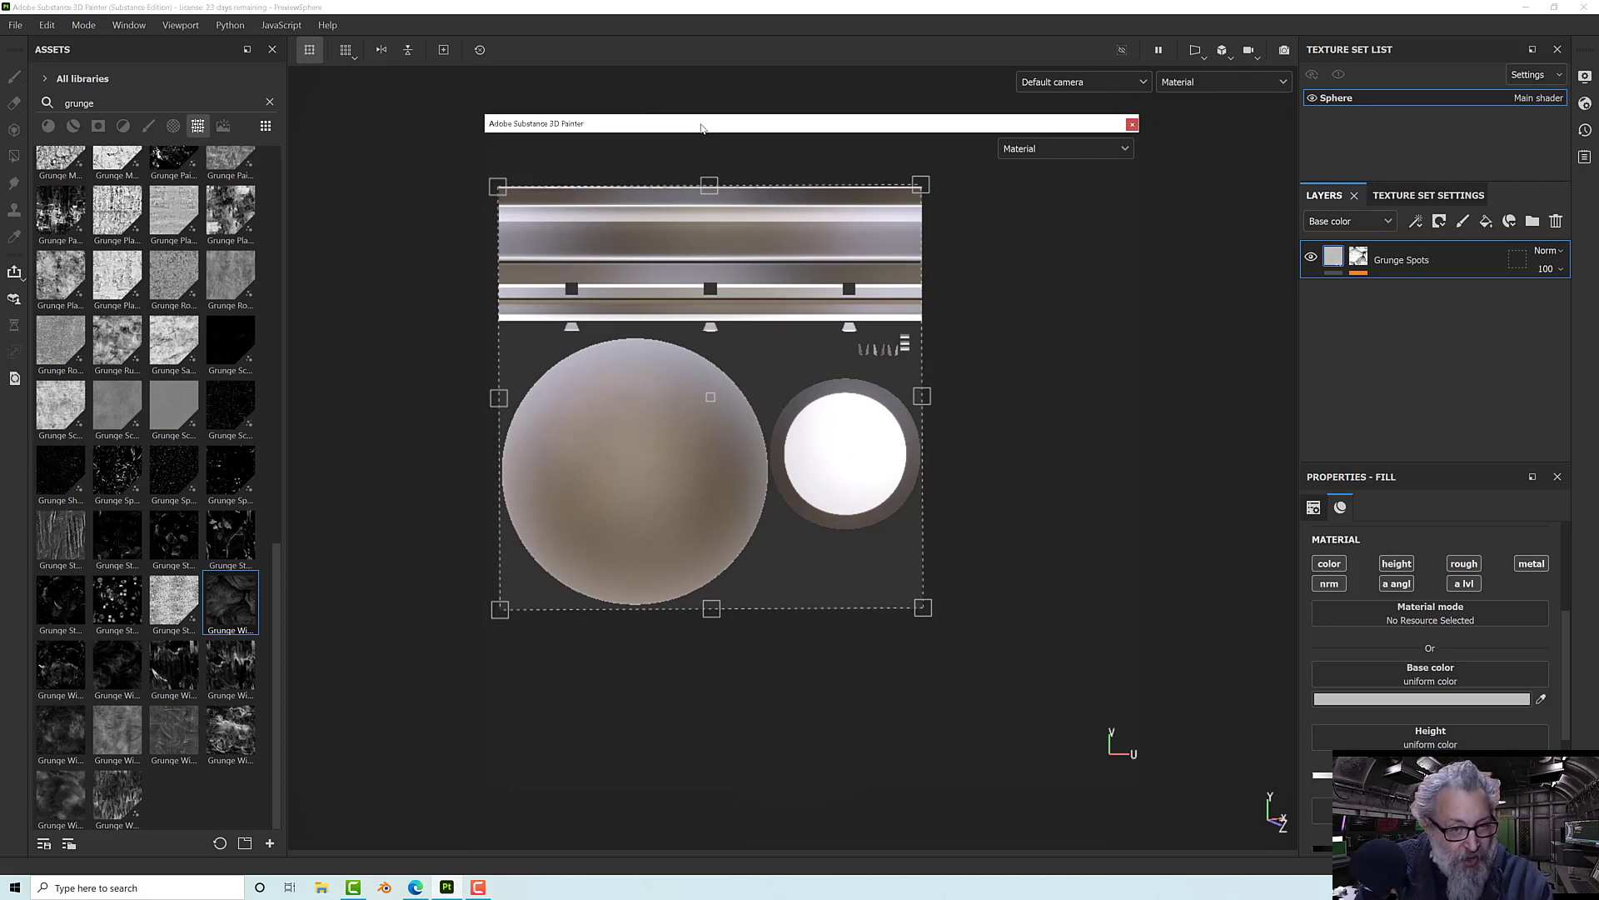
# Step: Swap the 3D and 2D views between the main viewport and the floating window, moving the window aside to compare both
pyautogui.click(646, 2)
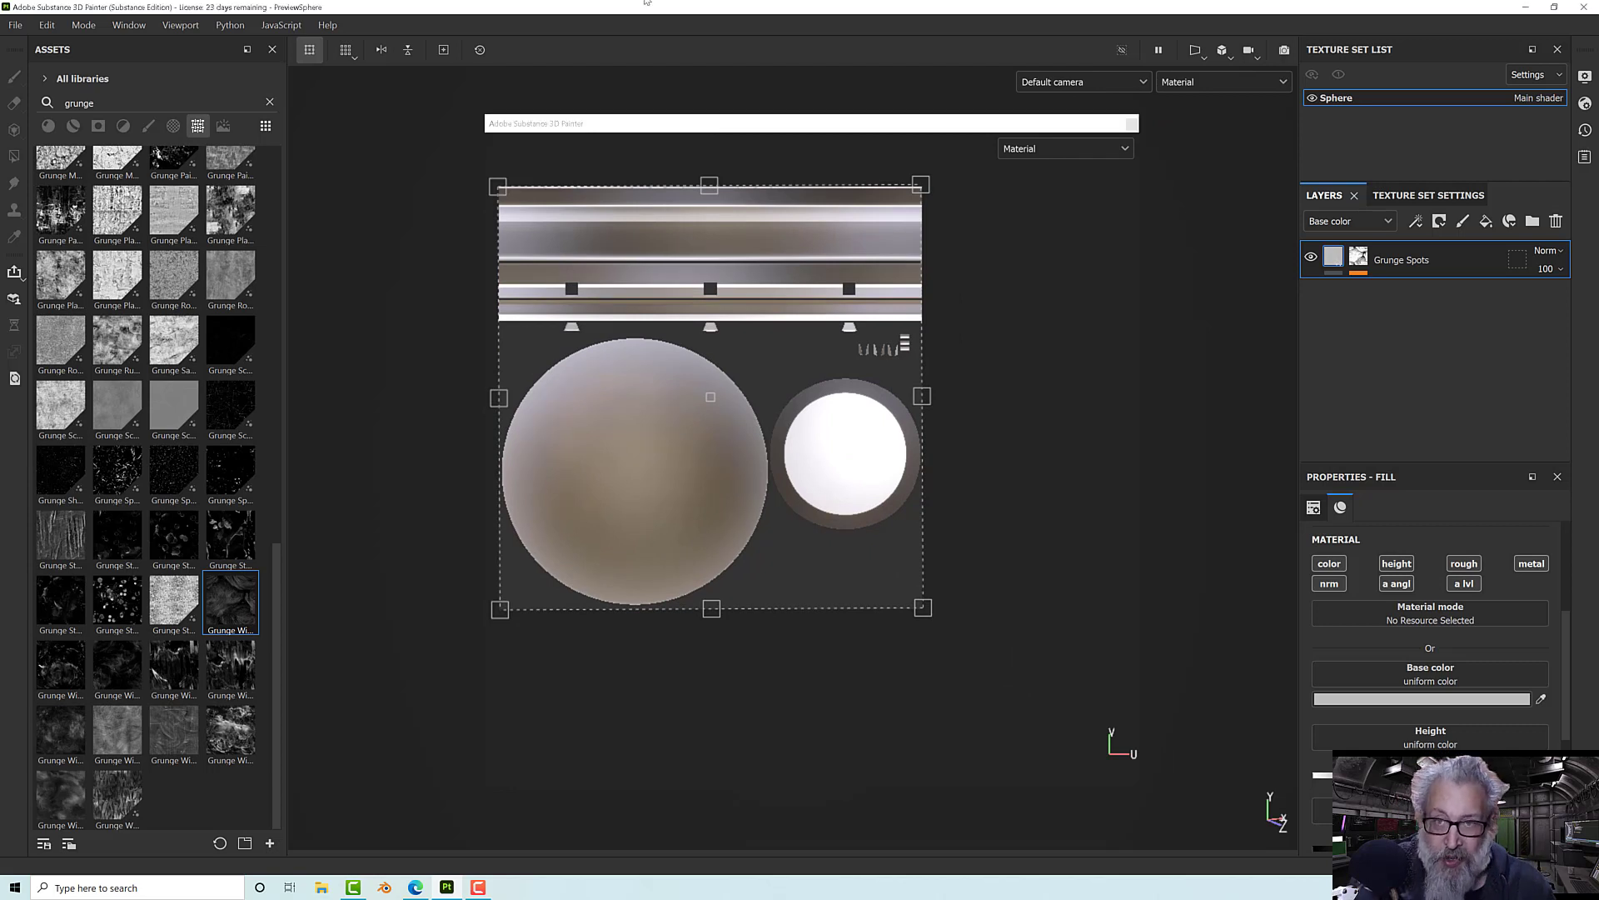
pyautogui.moveTo(676, 127); pyautogui.dragTo(700, 142)
pyautogui.press('F4')
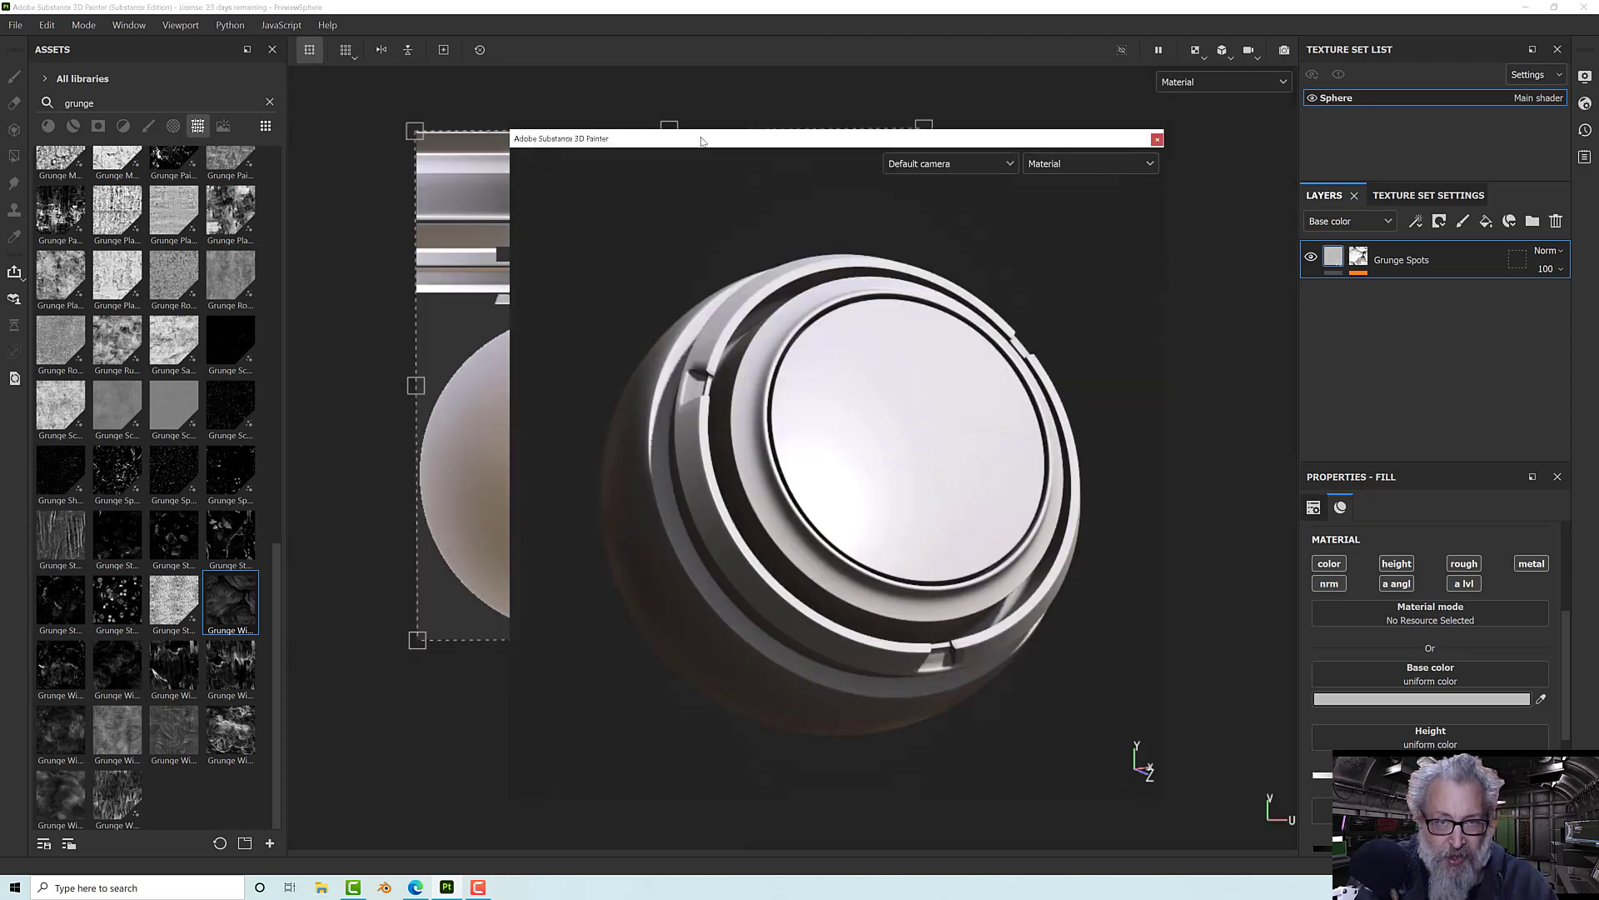
pyautogui.moveTo(646, 145); pyautogui.dragTo(959, 124)
pyautogui.press('F4')
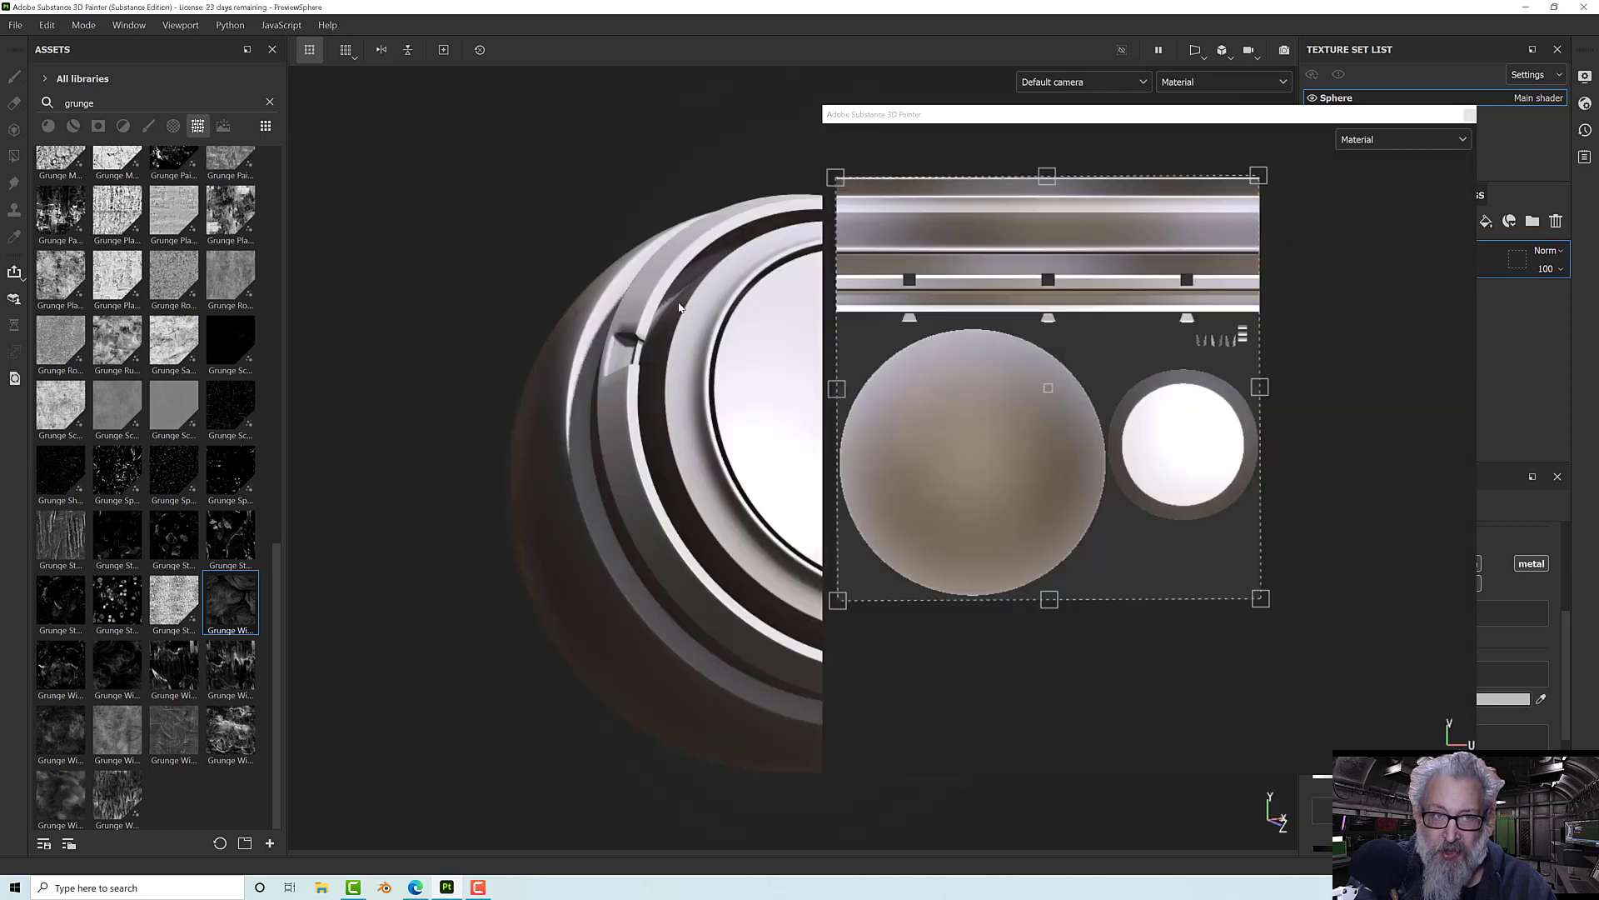
pyautogui.press('F4')
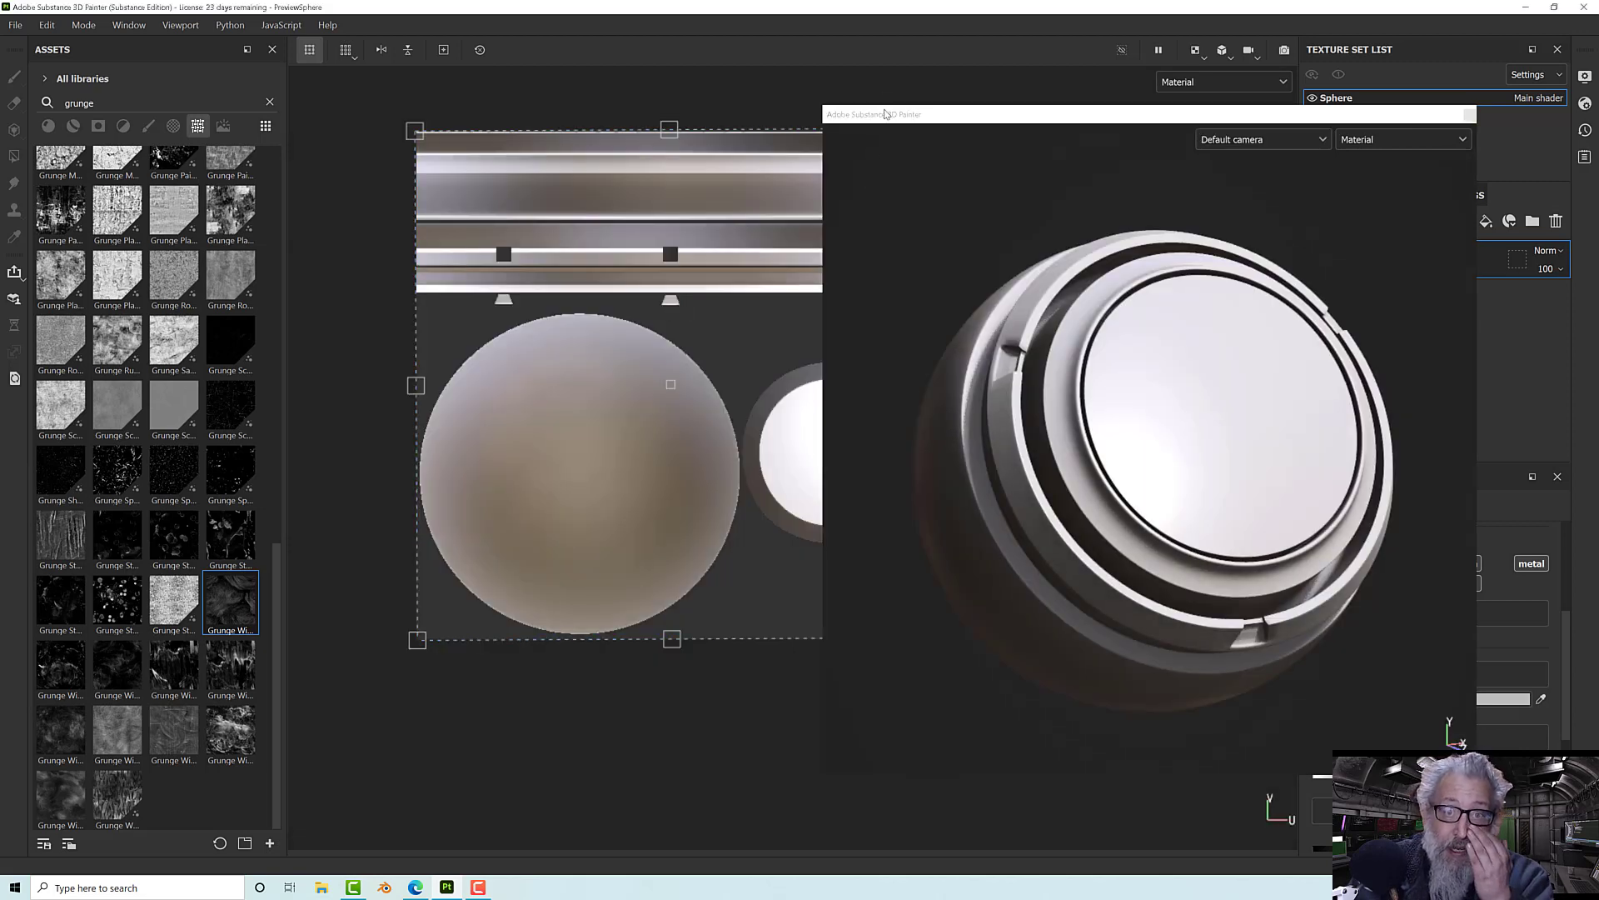
# Step: Close the floating view window and return the main viewport to the 3D-only layout
pyautogui.moveTo(885, 120); pyautogui.dragTo(458, 129)
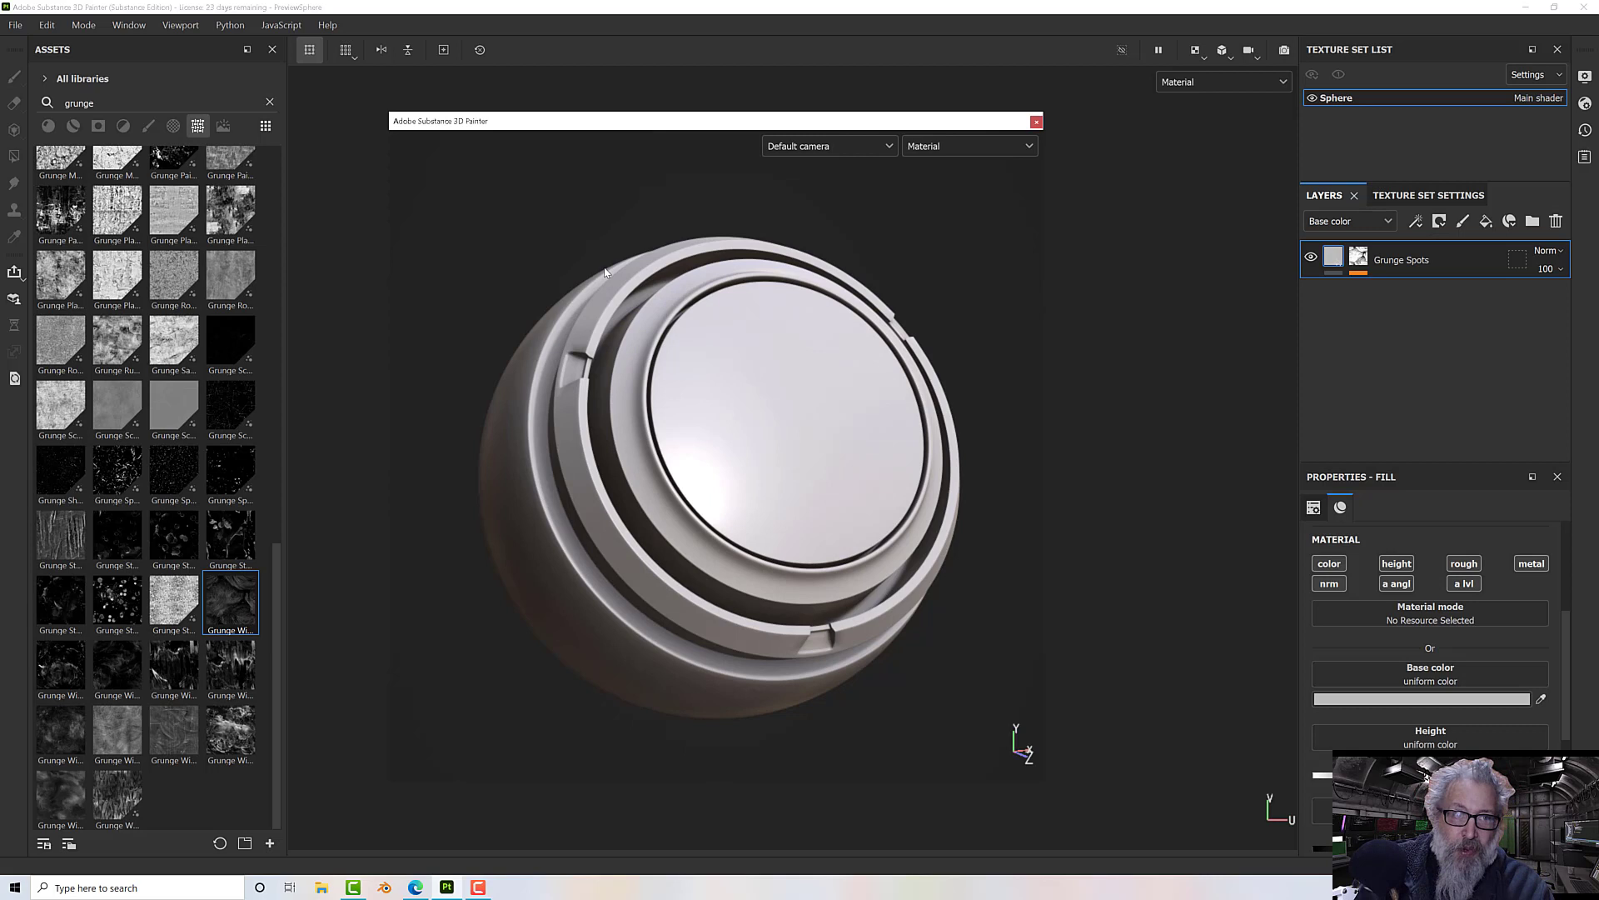
pyautogui.click(1036, 123)
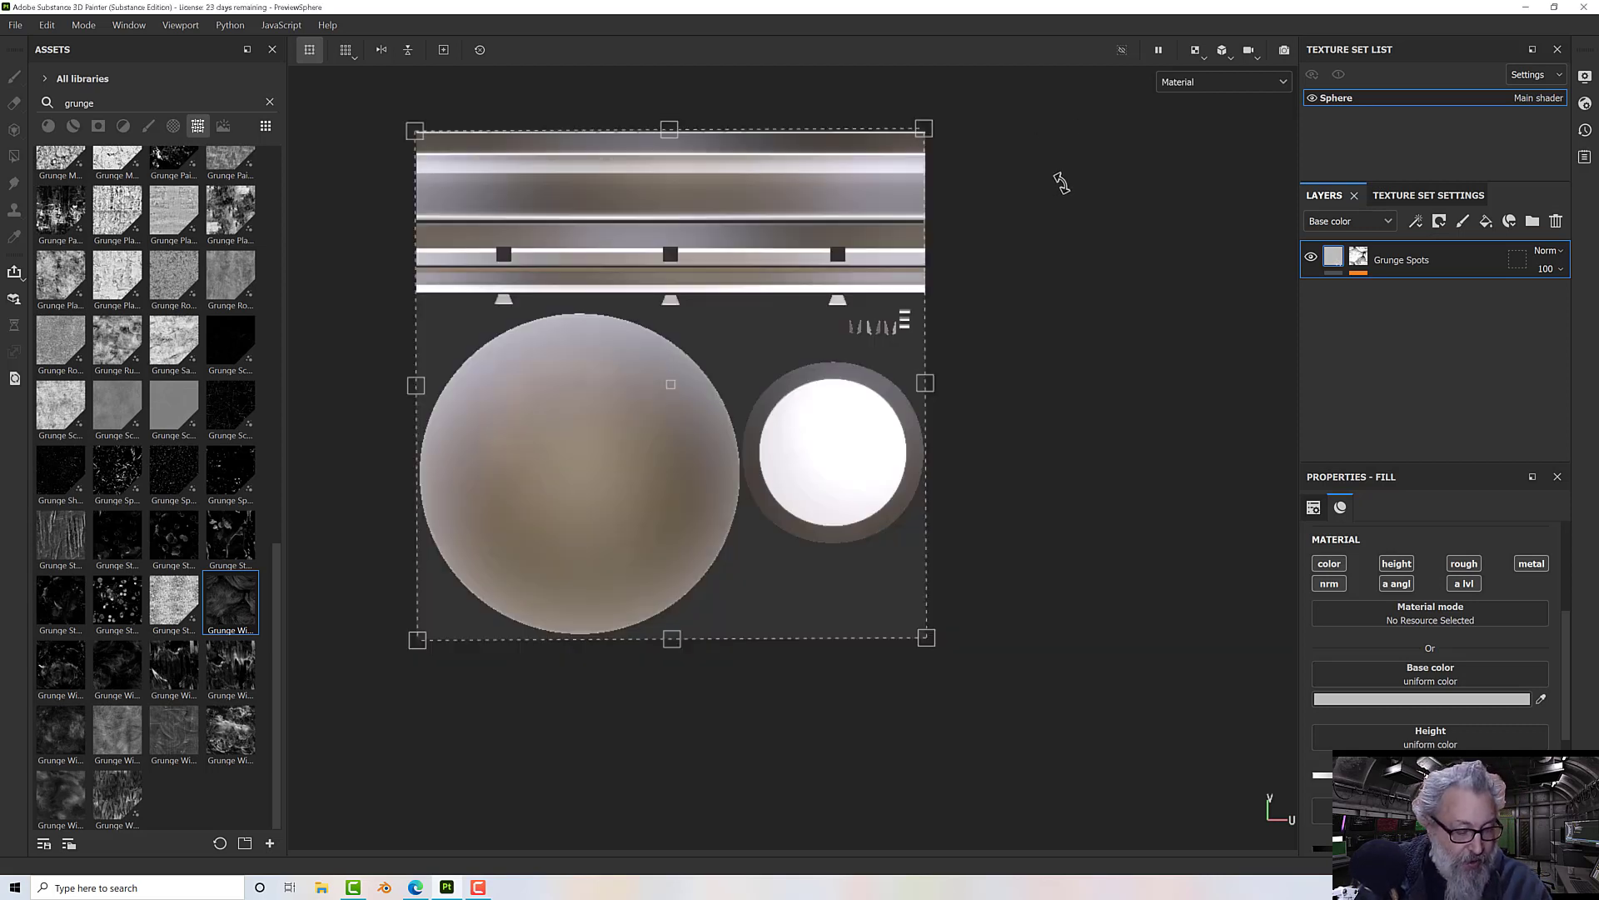
pyautogui.press('F2')
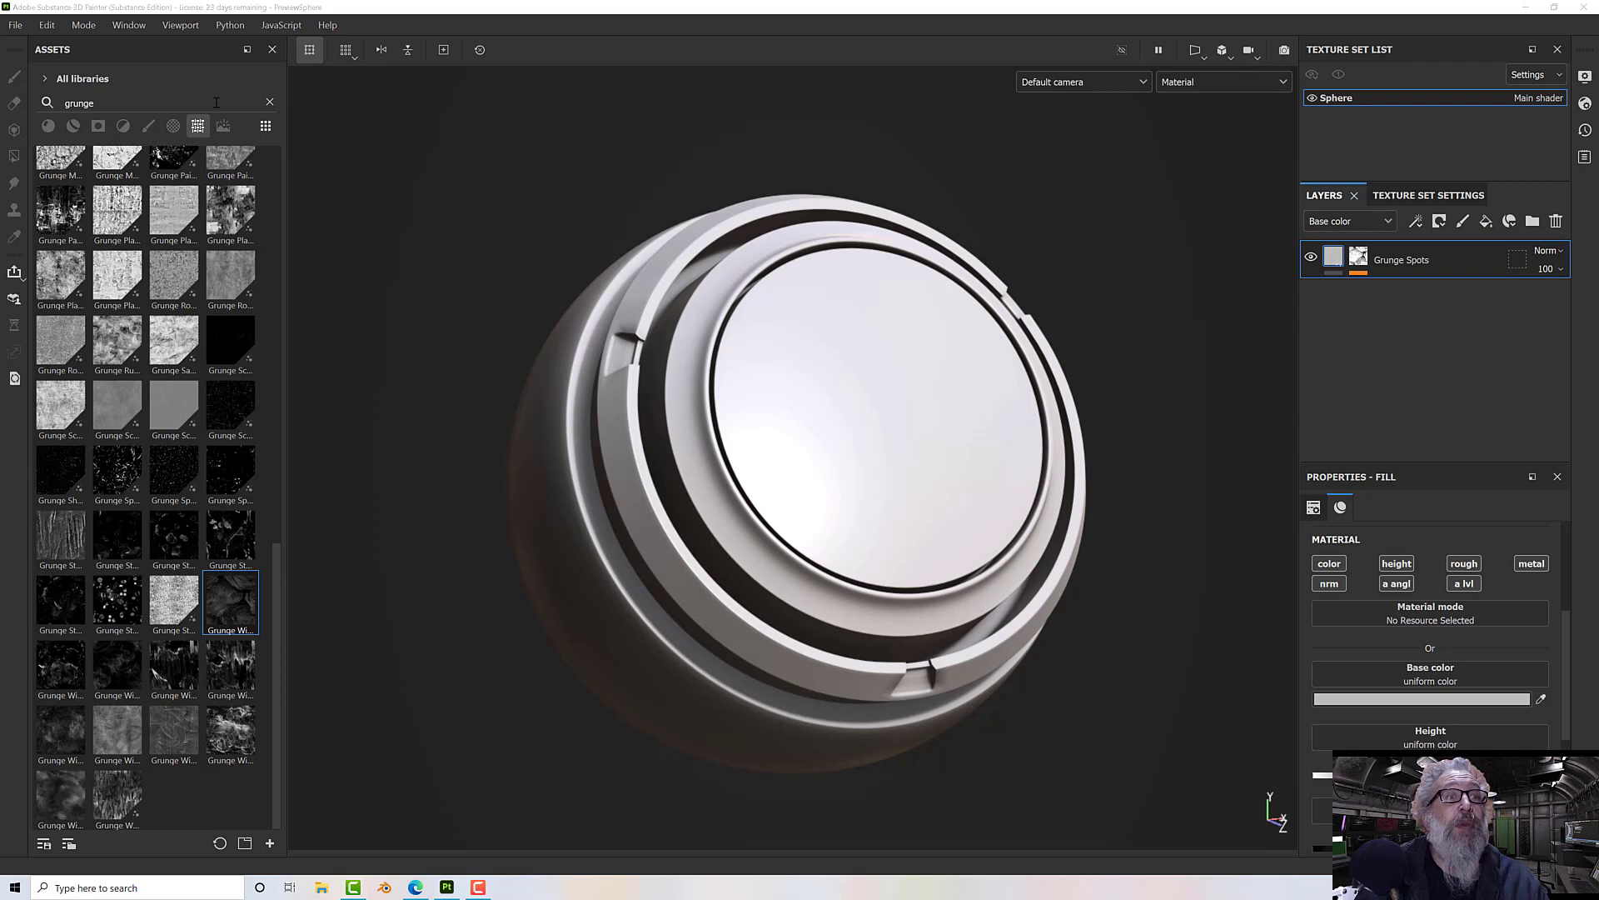
# Step: Filter the assets to brushes and replace the grunge search with "tools"
pyautogui.click(152, 127)
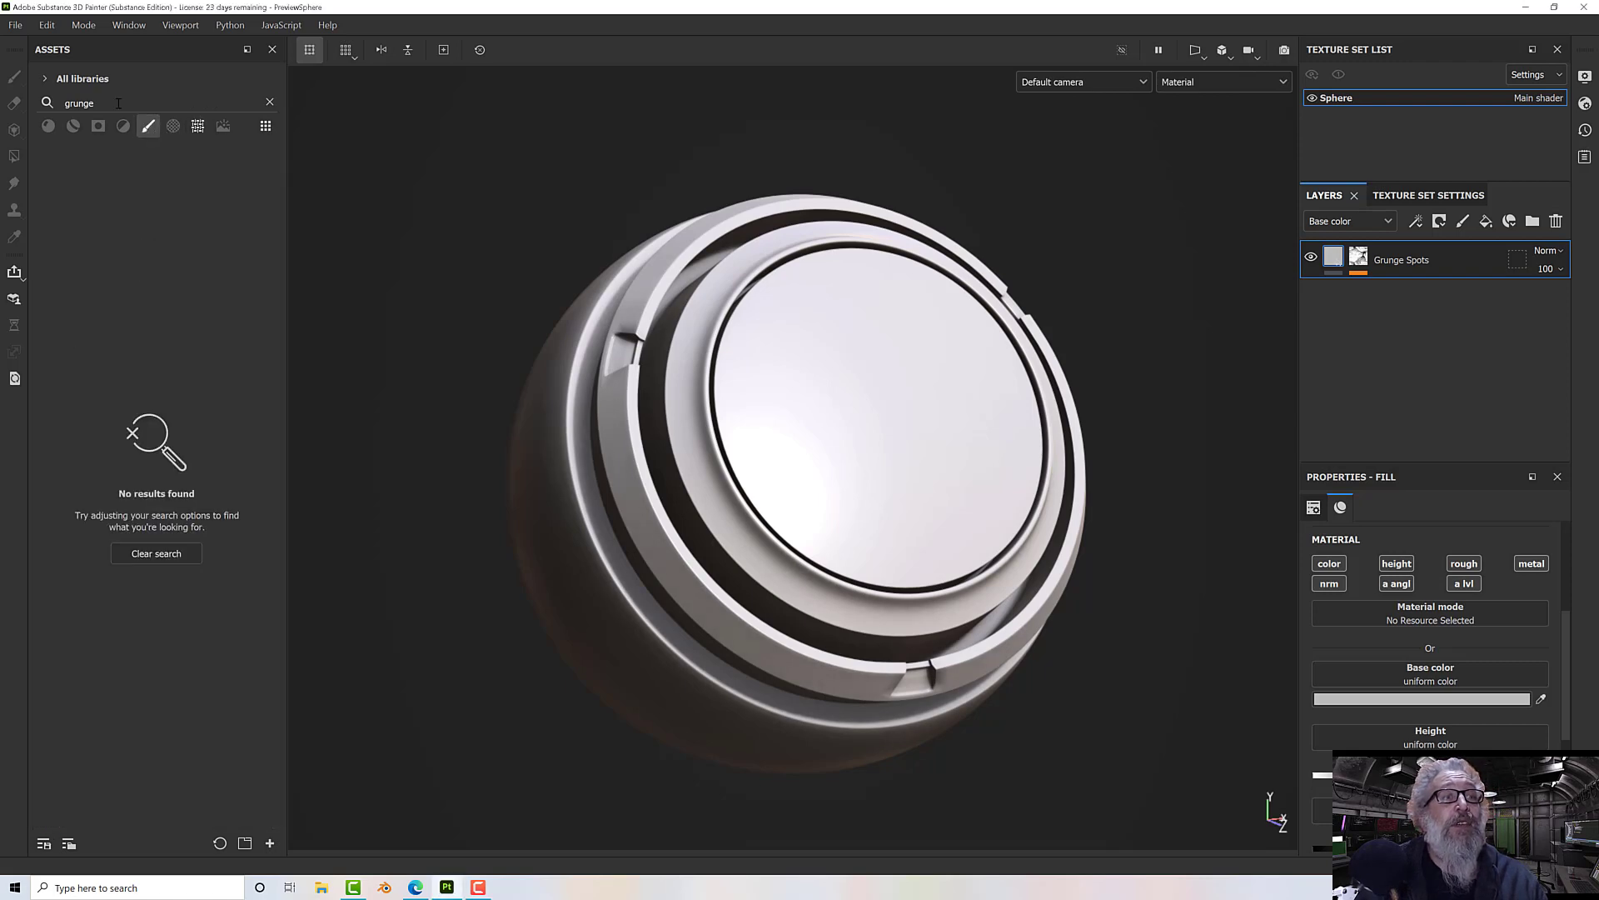
pyautogui.click(269, 101)
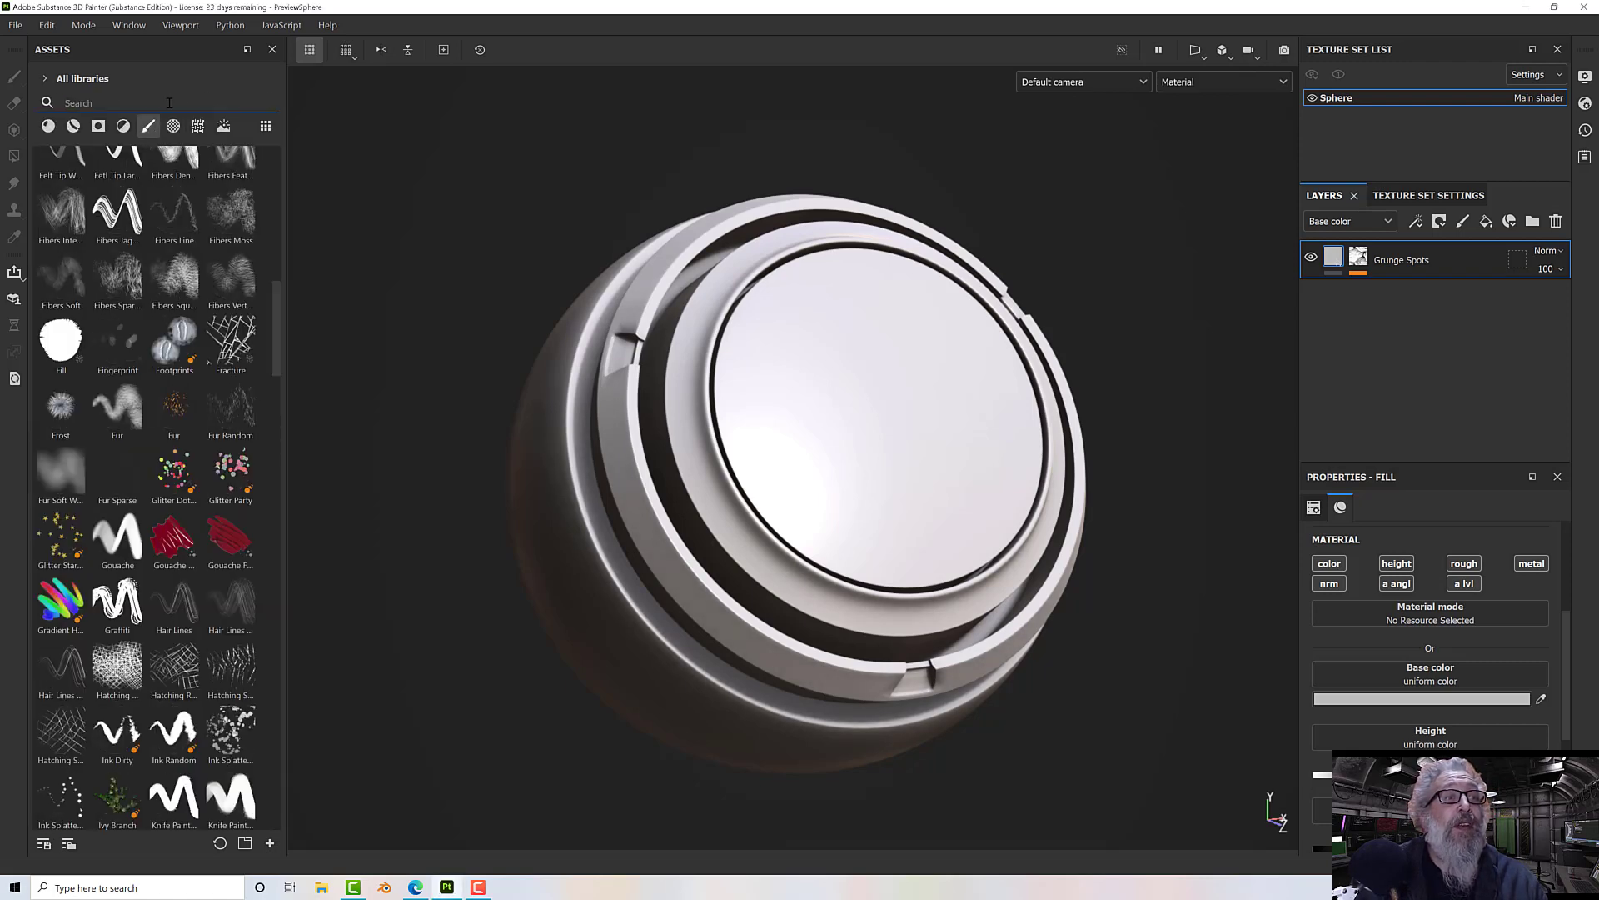
pyautogui.write('tools')
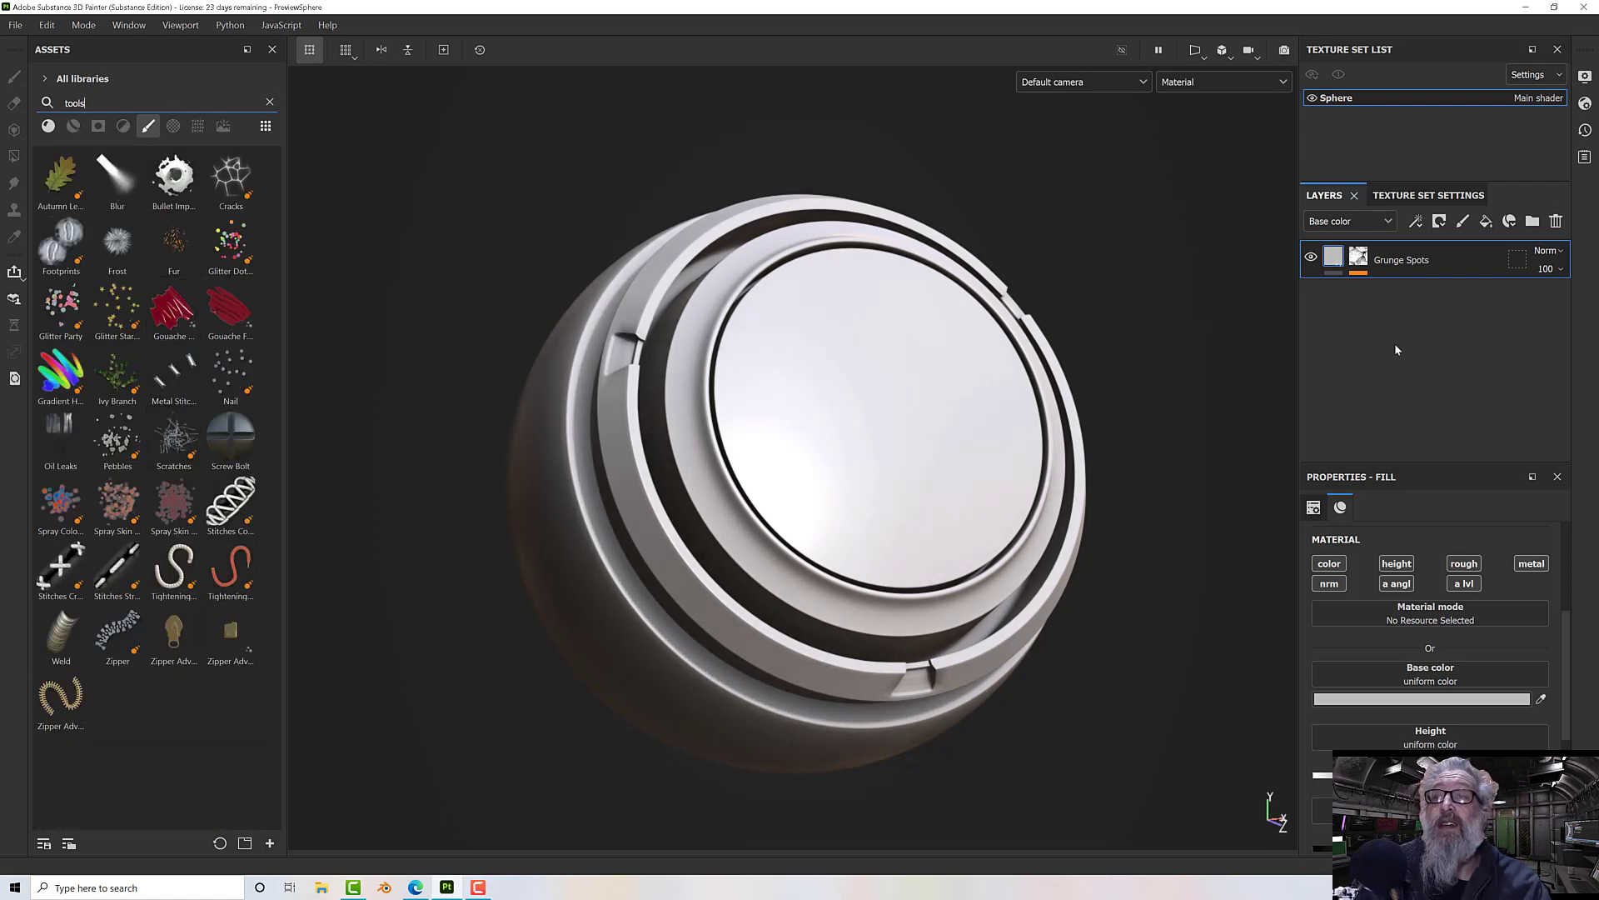
# Step: Delete the Grunge Spots layer and add an empty paint layer
pyautogui.click(1555, 221)
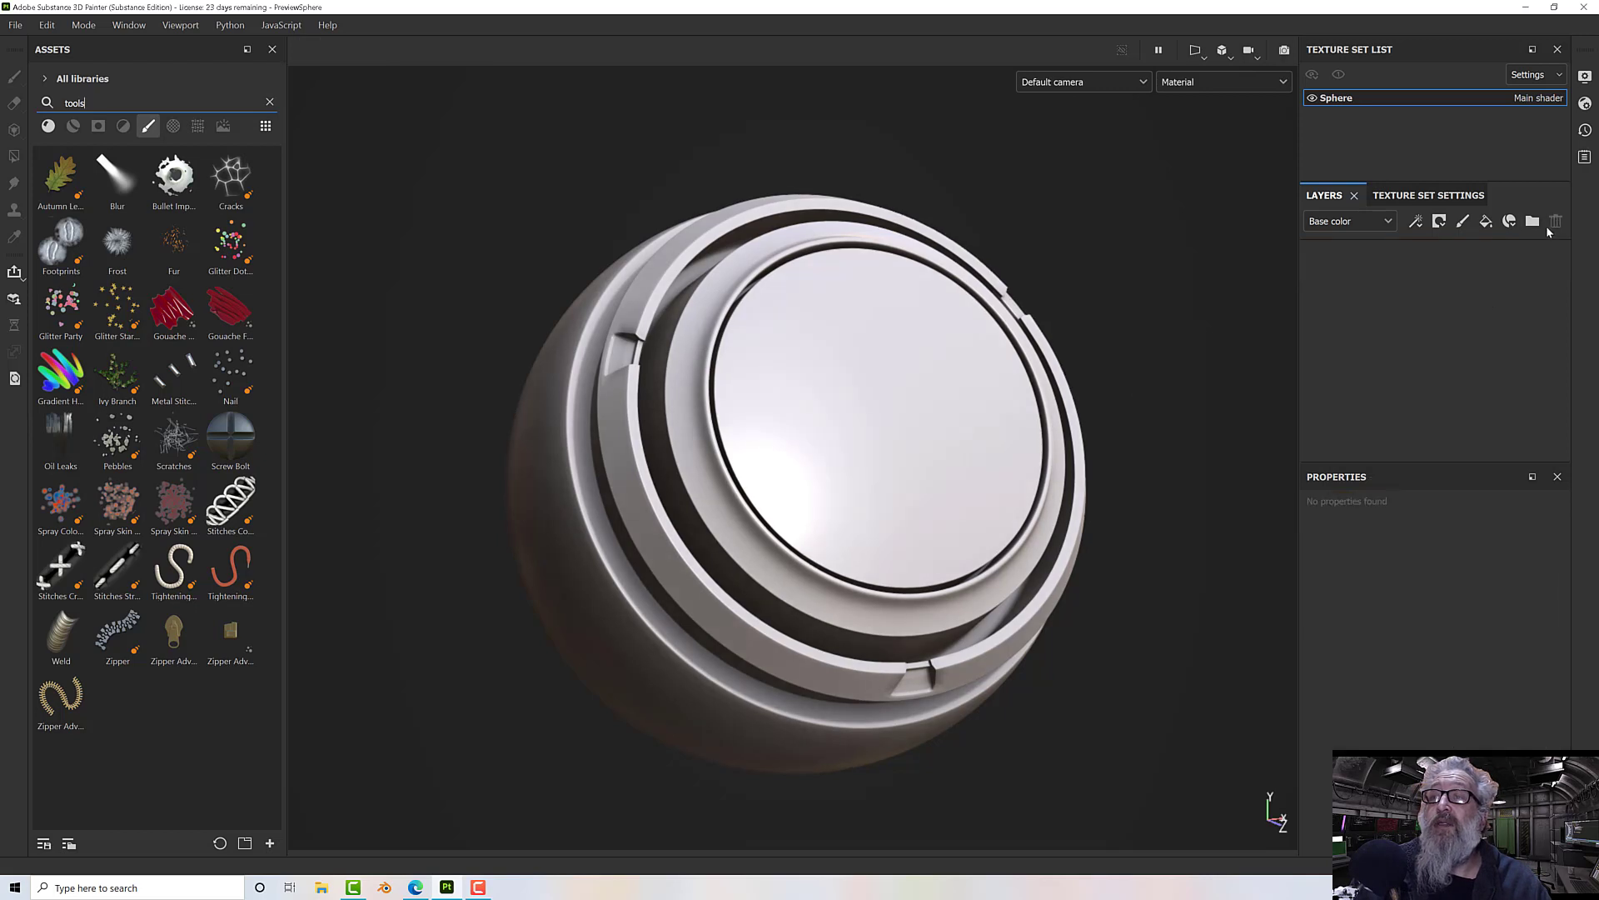
pyautogui.click(1464, 221)
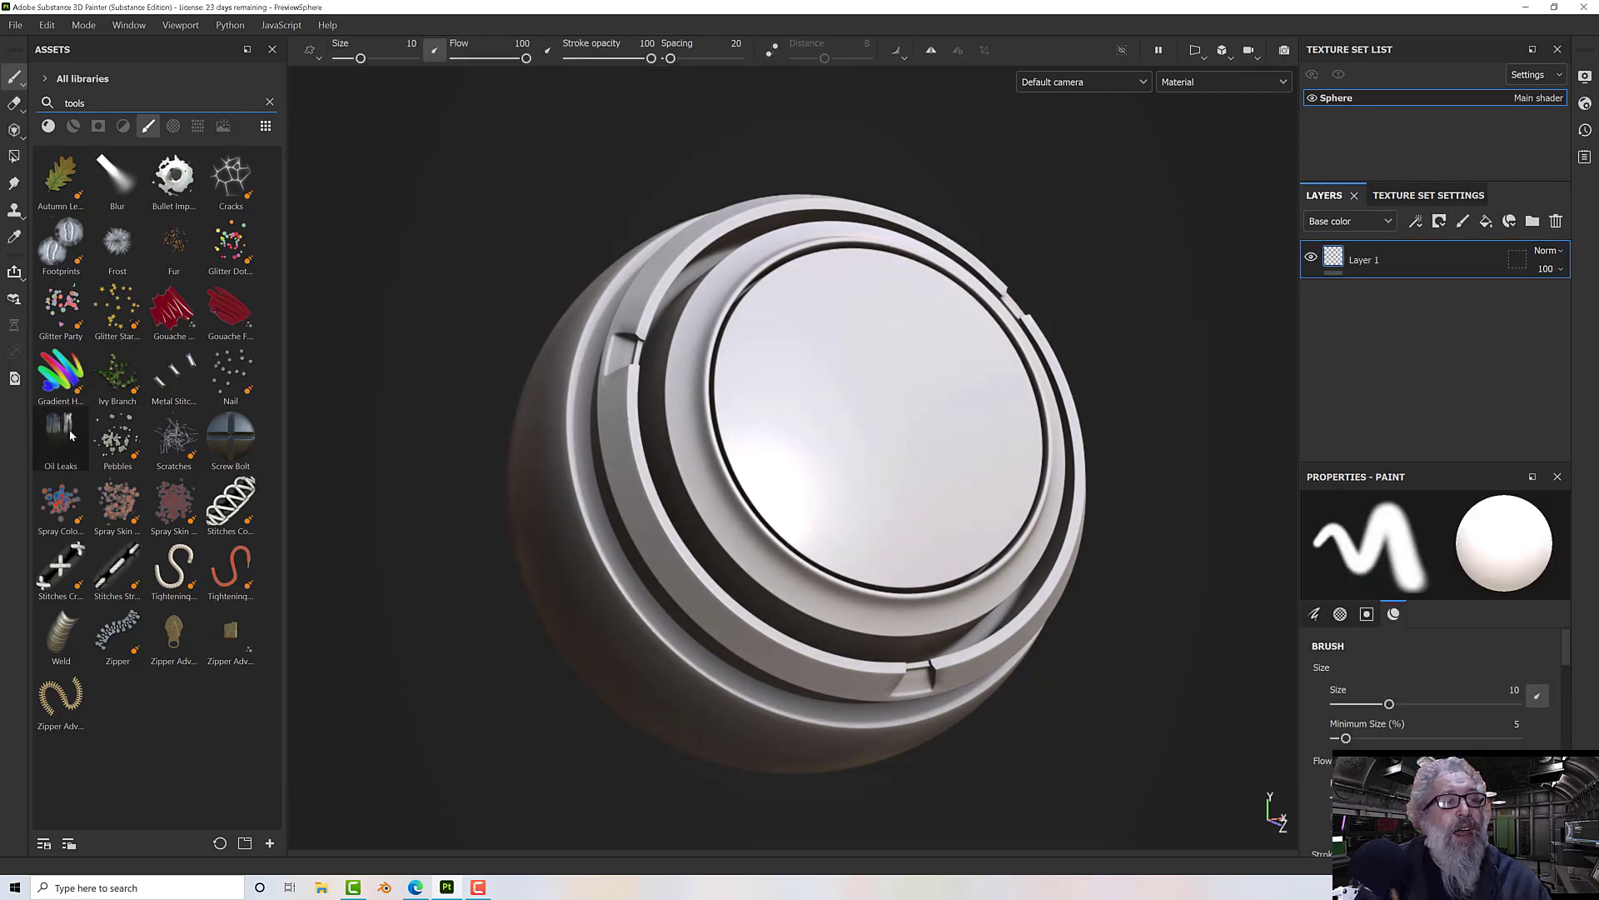
# Step: Paint multicoloured glitter across the sphere's flat circular face with the Glitter Party brush
pyautogui.click(61, 308)
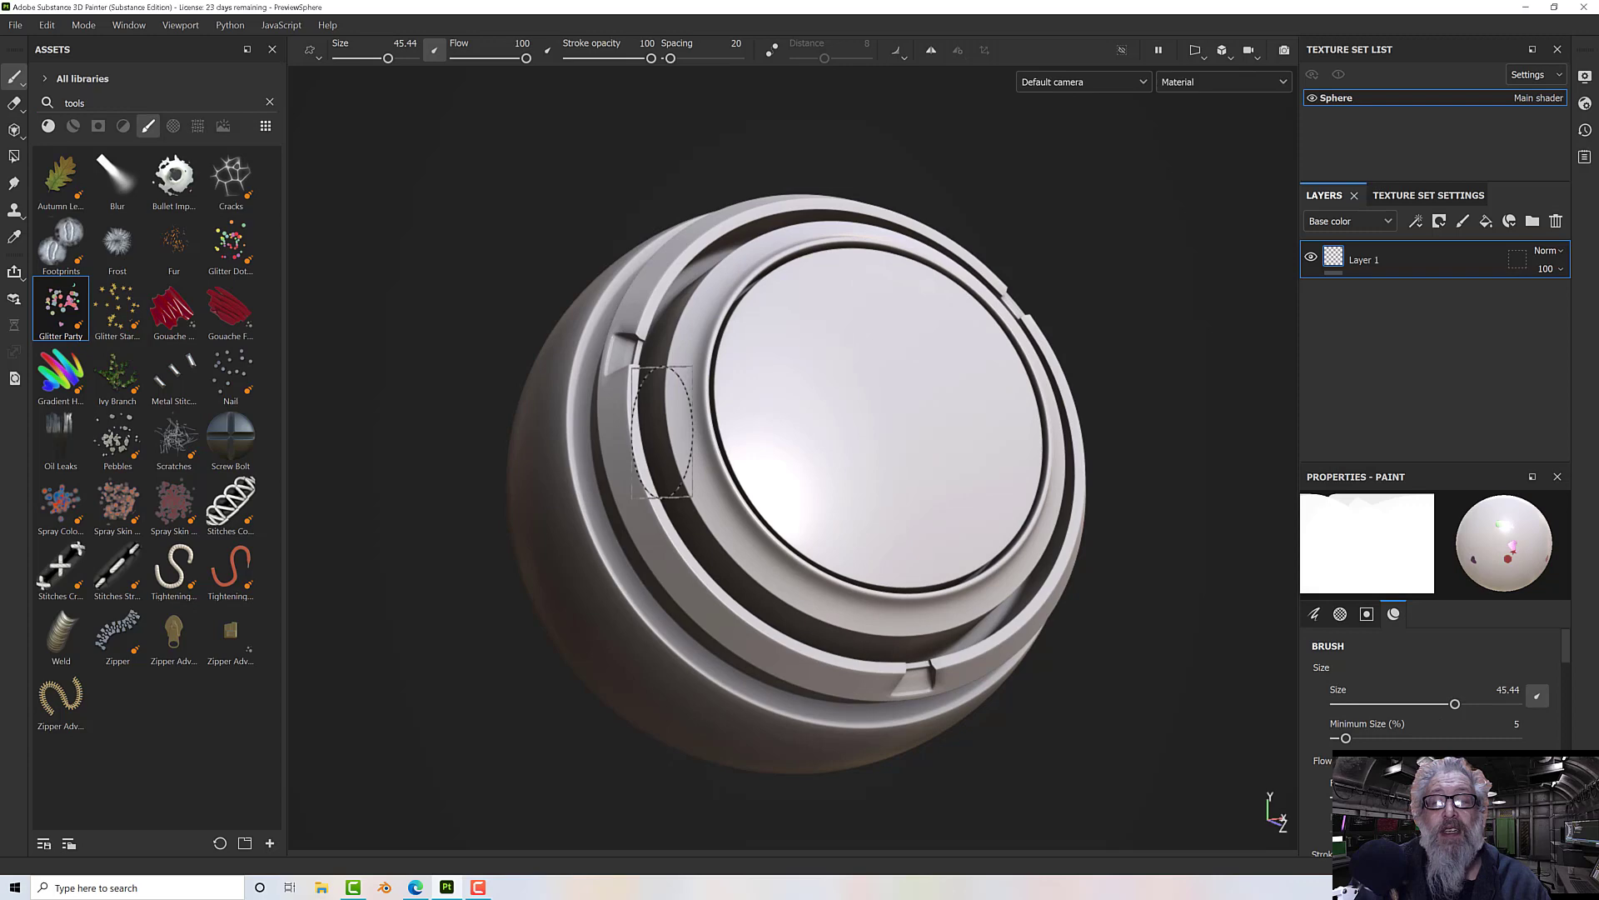
pyautogui.moveTo(867, 383)
pyautogui.mouseDown()
pyautogui.moveTo(828, 375)
pyautogui.moveTo(814, 464)
pyautogui.moveTo(917, 508)
pyautogui.moveTo(982, 460)
pyautogui.moveTo(914, 357)
pyautogui.moveTo(628, 455)
pyautogui.moveTo(775, 492)
pyautogui.moveTo(850, 410)
pyautogui.moveTo(778, 436)
pyautogui.moveTo(803, 464)
pyautogui.moveTo(769, 511)
pyautogui.moveTo(921, 463)
pyautogui.moveTo(828, 446)
pyautogui.moveTo(880, 425)
pyautogui.moveTo(836, 444)
pyautogui.mouseUp()
pyautogui.scroll(5, 767, 517)
pyautogui.scroll(-2, 880, 426)
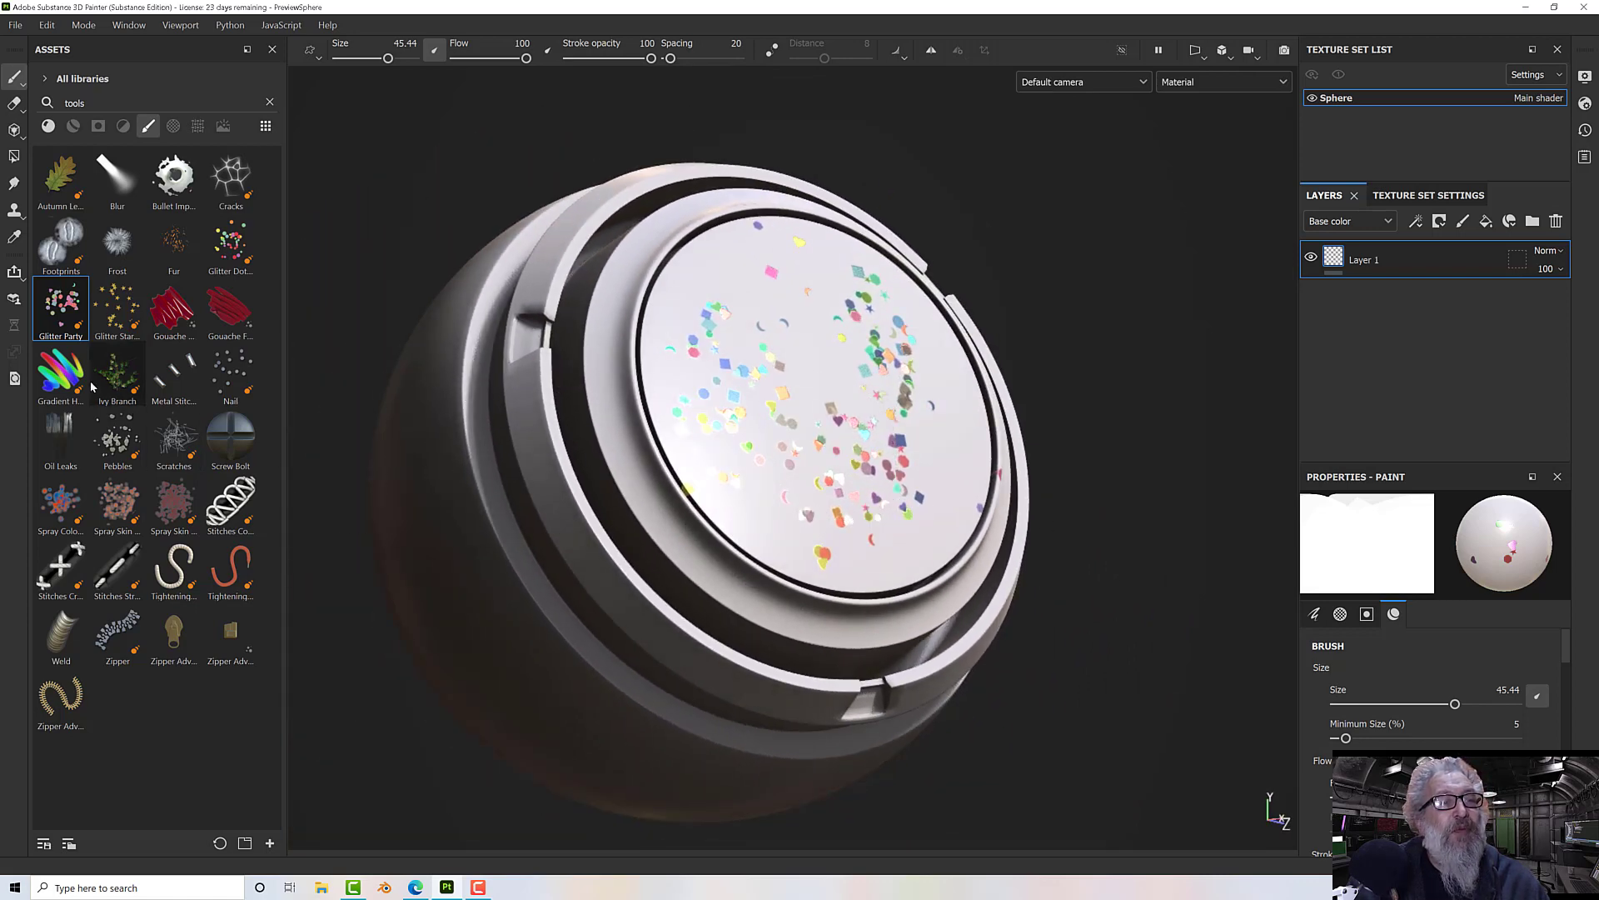
# Step: Paint gold glitter stars over the curved side of the sphere with the glitter star brush
pyautogui.click(118, 309)
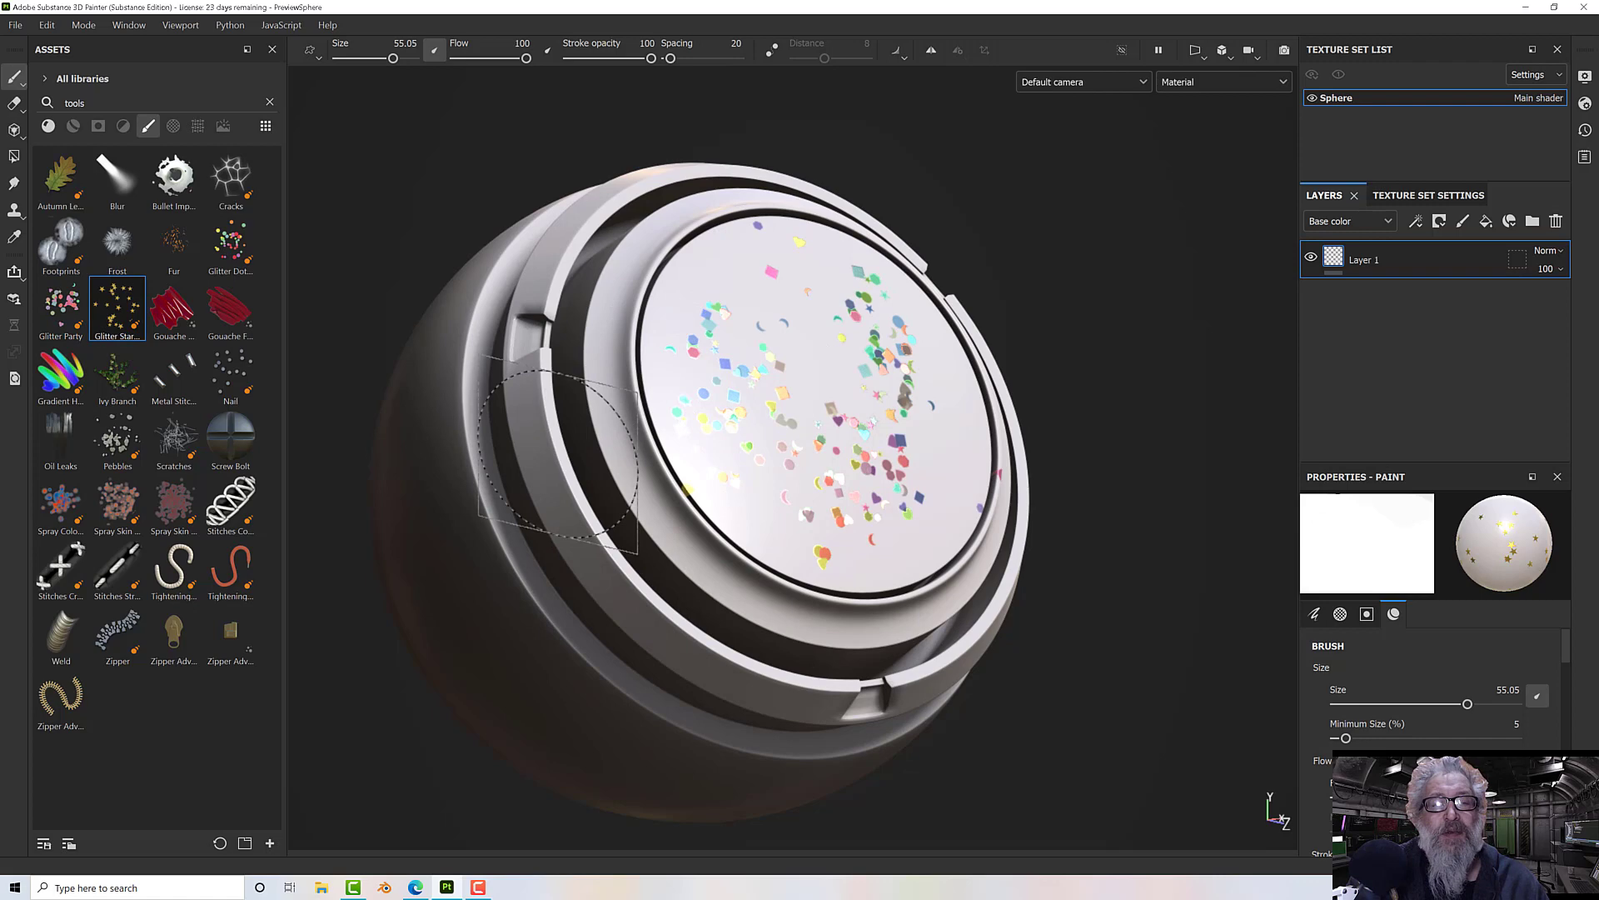
pyautogui.moveTo(558, 454)
pyautogui.keyDown('alt'); pyautogui.mouseDown()
pyautogui.moveTo(628, 572)
pyautogui.moveTo(583, 571)
pyautogui.moveTo(677, 500)
pyautogui.moveTo(350, 468)
pyautogui.mouseUp(); pyautogui.keyUp('alt')
pyautogui.keyDown('alt'); pyautogui.moveTo(697, 496); pyautogui.dragTo(408, 478, button='middle'); pyautogui.keyUp('alt')
pyautogui.keyDown('alt'); pyautogui.moveTo(667, 475); pyautogui.dragTo(478, 464); pyautogui.keyUp('alt')
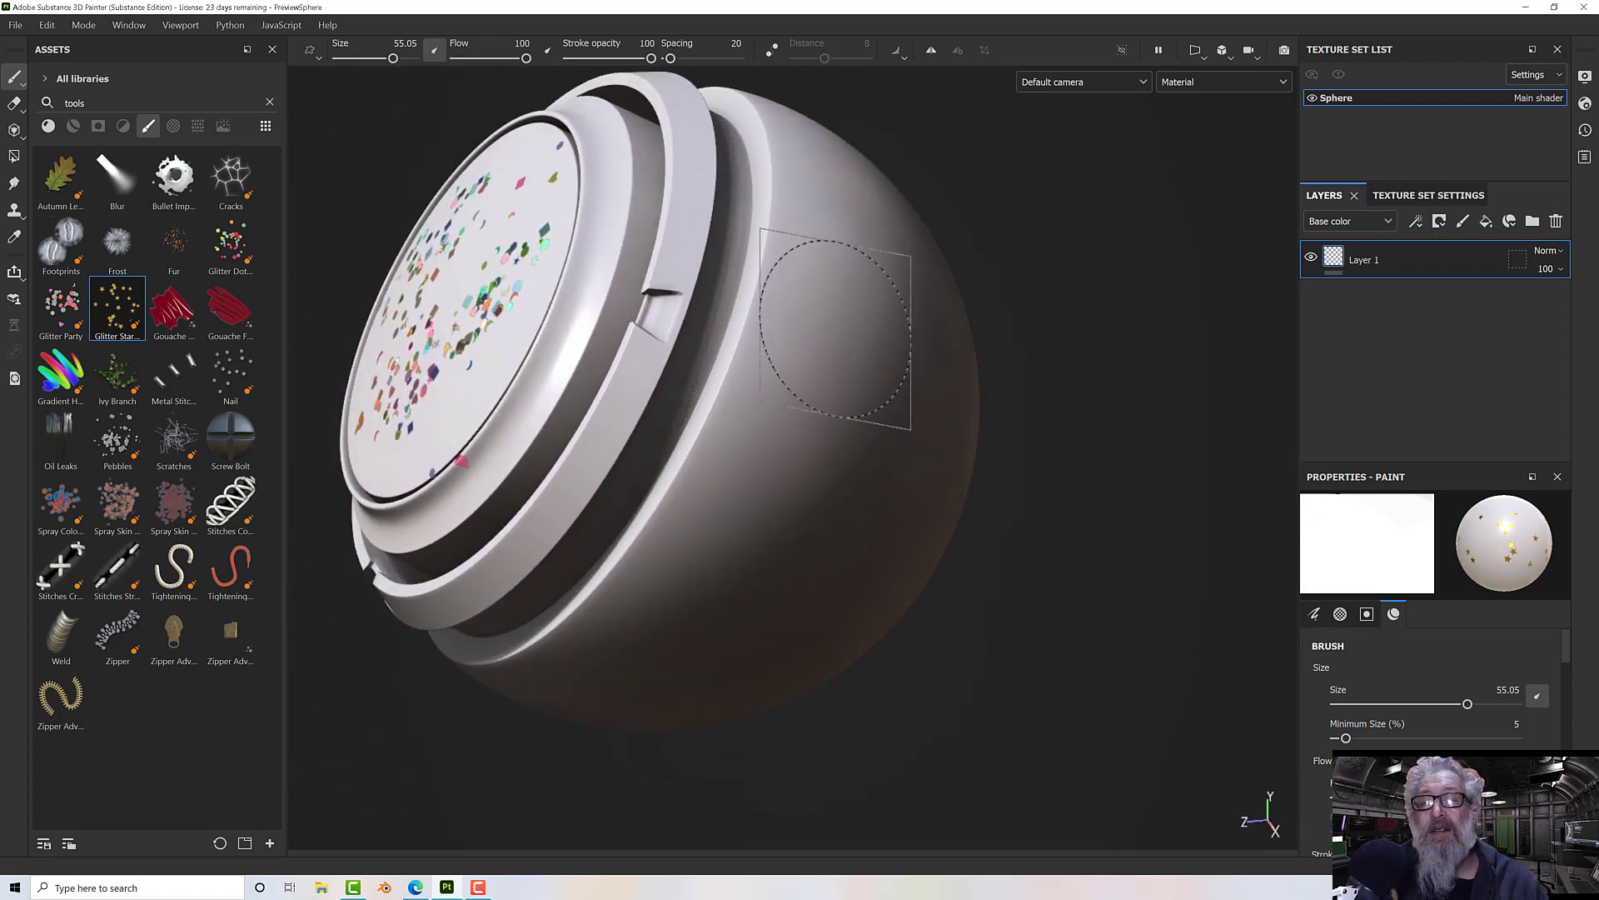
pyautogui.moveTo(835, 329); pyautogui.dragTo(742, 530)
pyautogui.moveTo(563, 695)
pyautogui.keyDown('alt'); pyautogui.mouseDown()
pyautogui.moveTo(732, 475)
pyautogui.moveTo(635, 450)
pyautogui.moveTo(596, 481)
pyautogui.moveTo(574, 466)
pyautogui.moveTo(613, 478)
pyautogui.mouseUp(); pyautogui.keyUp('alt')
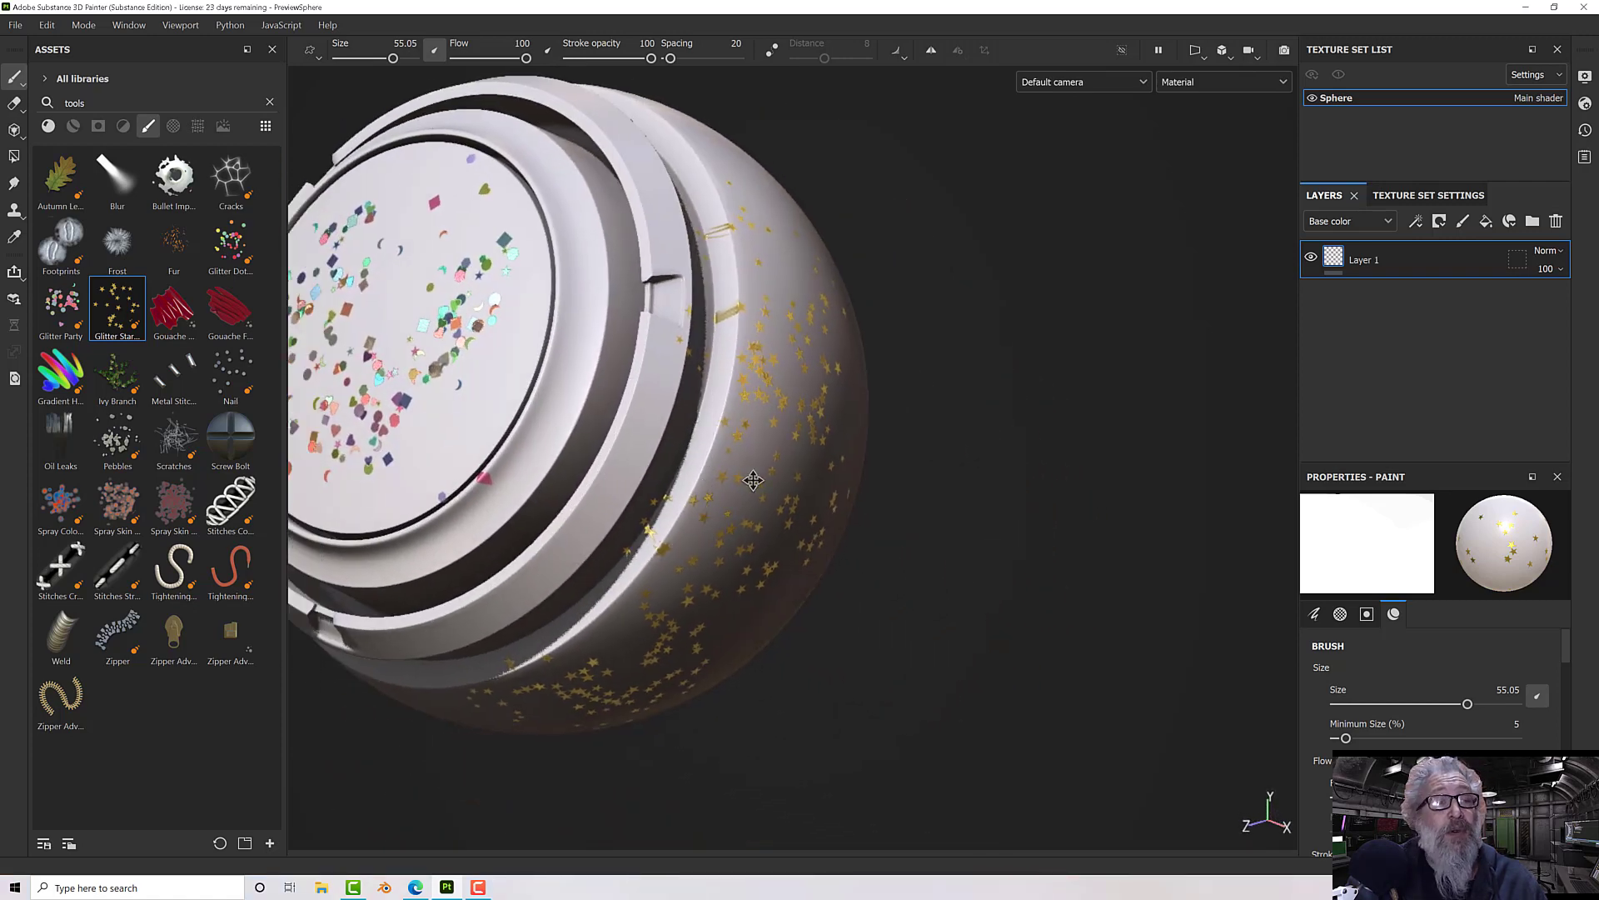
pyautogui.keyDown('alt'); pyautogui.moveTo(613, 478); pyautogui.dragTo(836, 487, button='middle'); pyautogui.keyUp('alt')
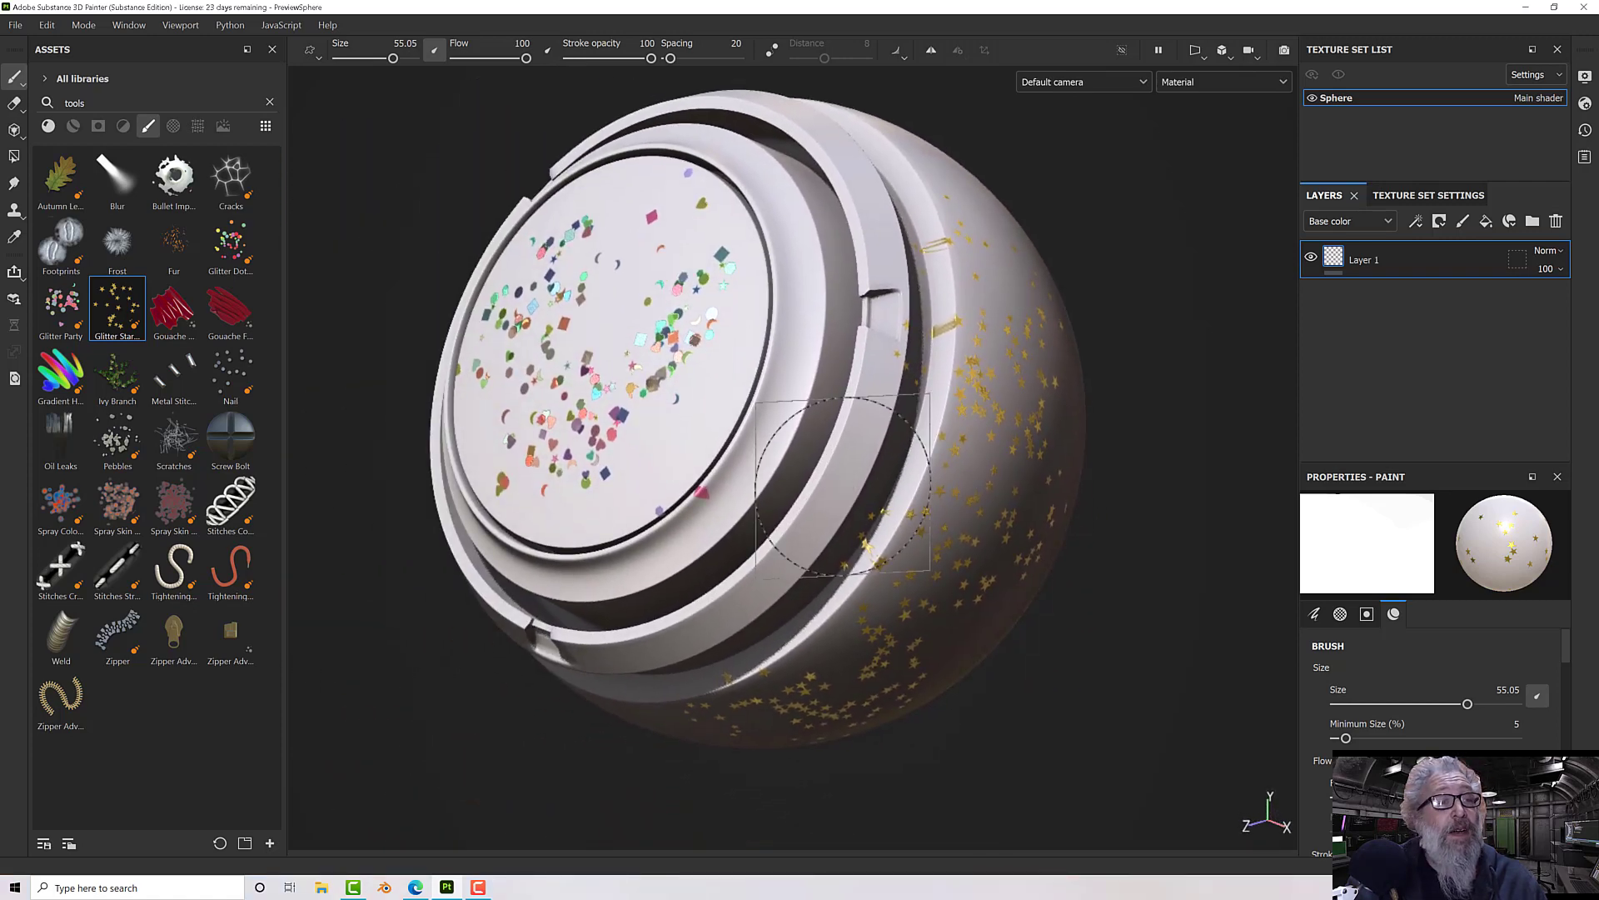
# Step: Add coloured dots over the existing glitter on the flat circular face with the glitter dots brush
pyautogui.click(229, 247)
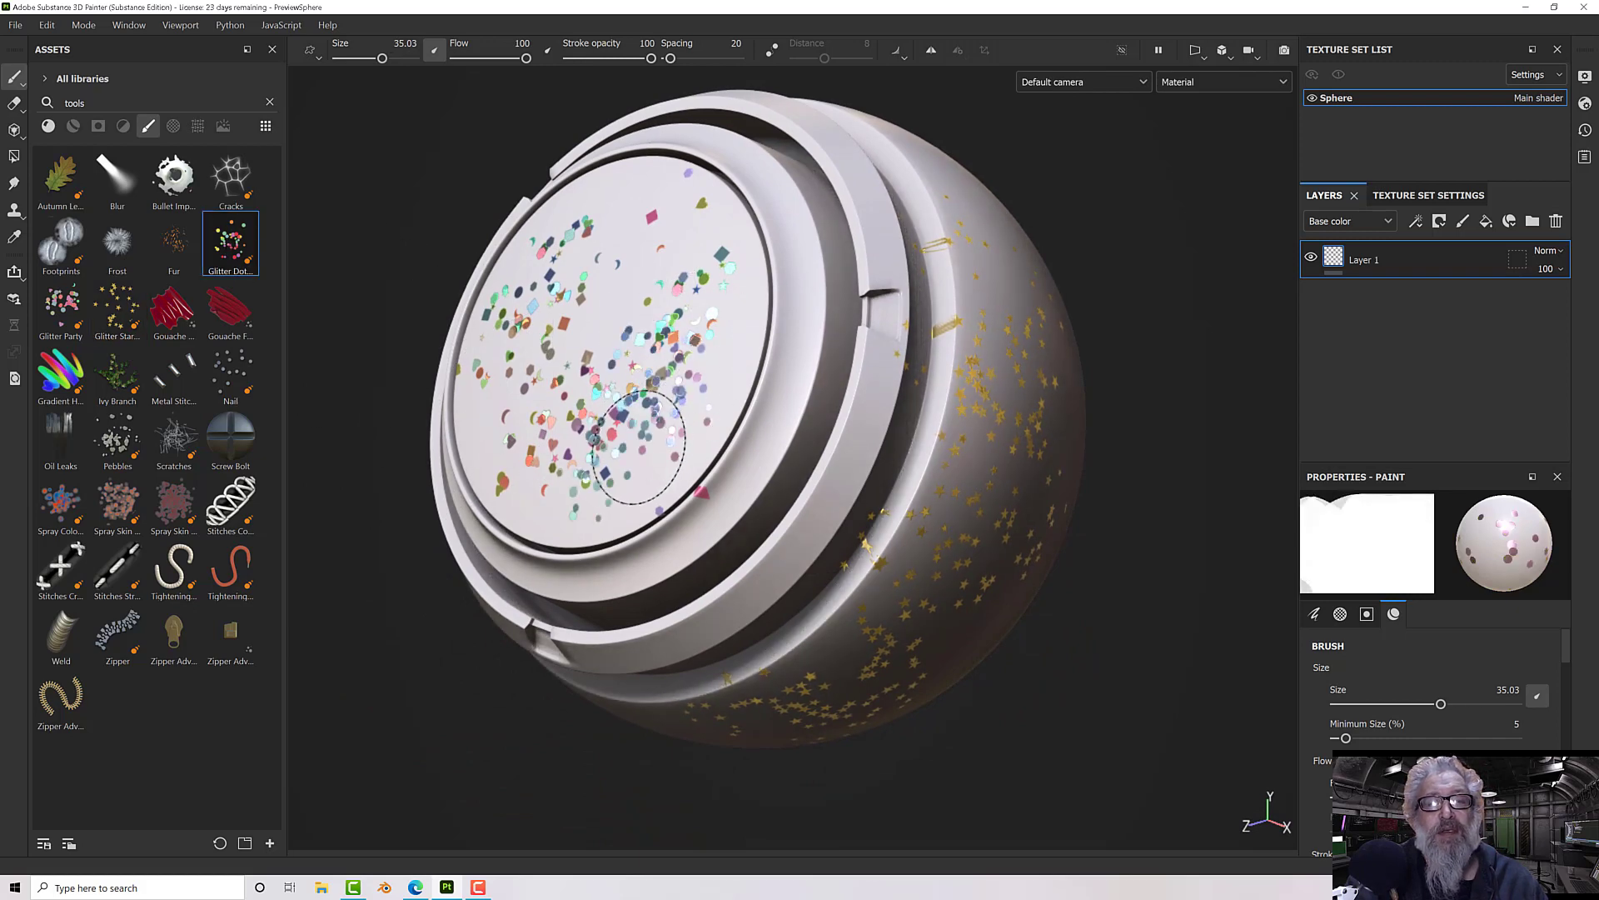
pyautogui.moveTo(541, 433)
pyautogui.mouseDown()
pyautogui.moveTo(605, 259)
pyautogui.moveTo(637, 262)
pyautogui.moveTo(725, 345)
pyautogui.mouseUp()
pyautogui.keyDown('alt'); pyautogui.moveTo(537, 449); pyautogui.dragTo(571, 339); pyautogui.keyUp('alt')
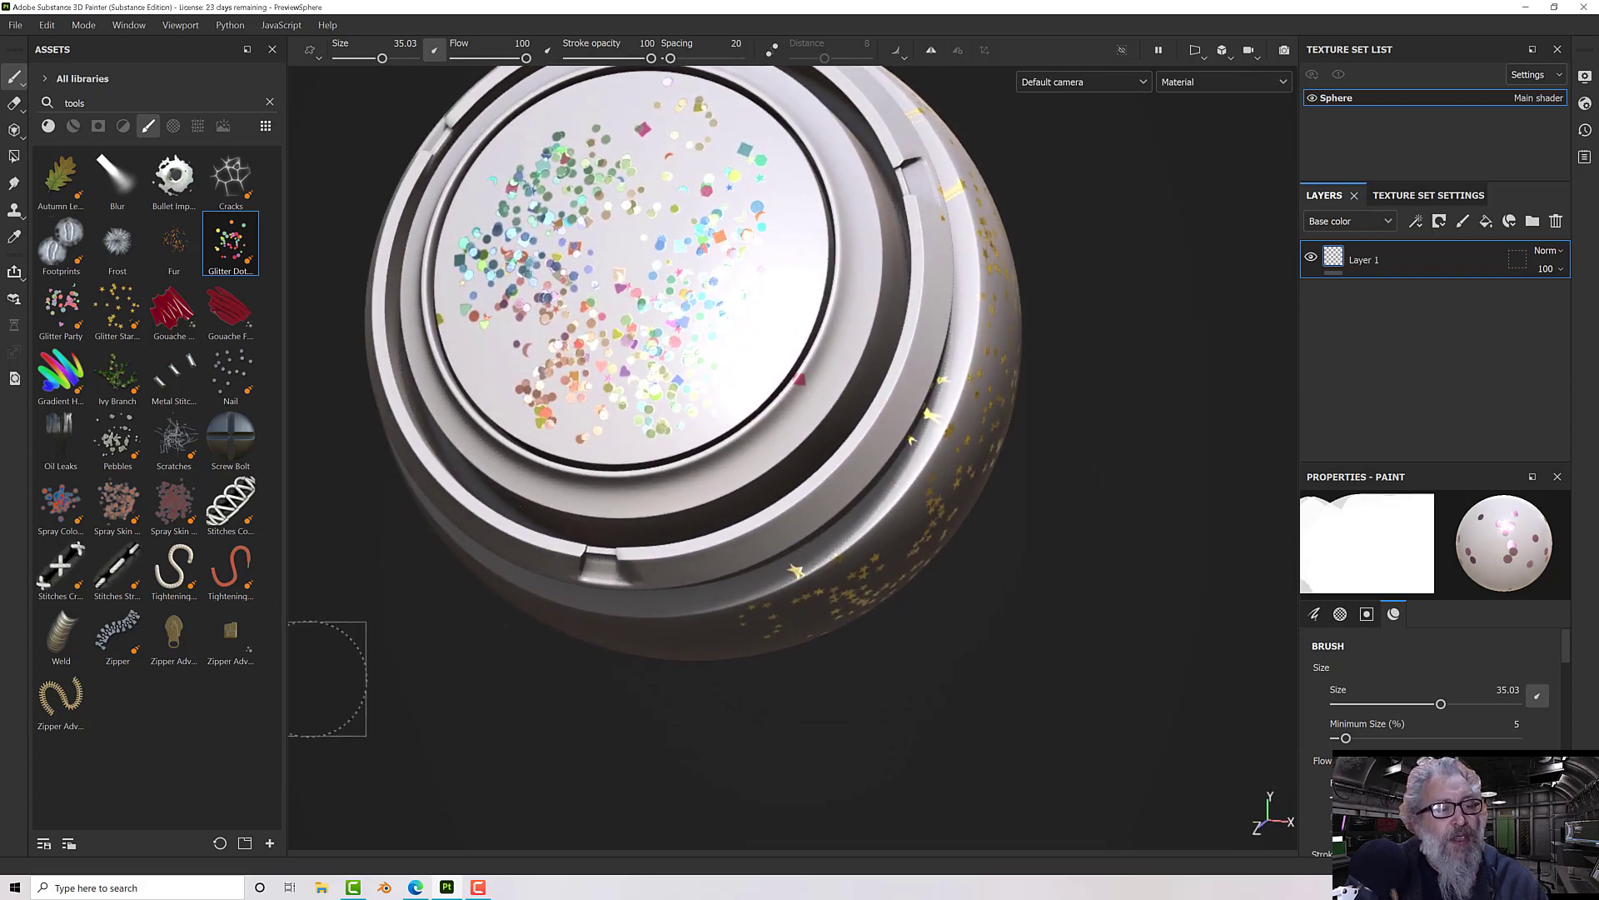
# Step: Paint a long curved zipper and a short straight one beside it on the sphere's dark curved side with the Zipper brush
pyautogui.click(121, 644)
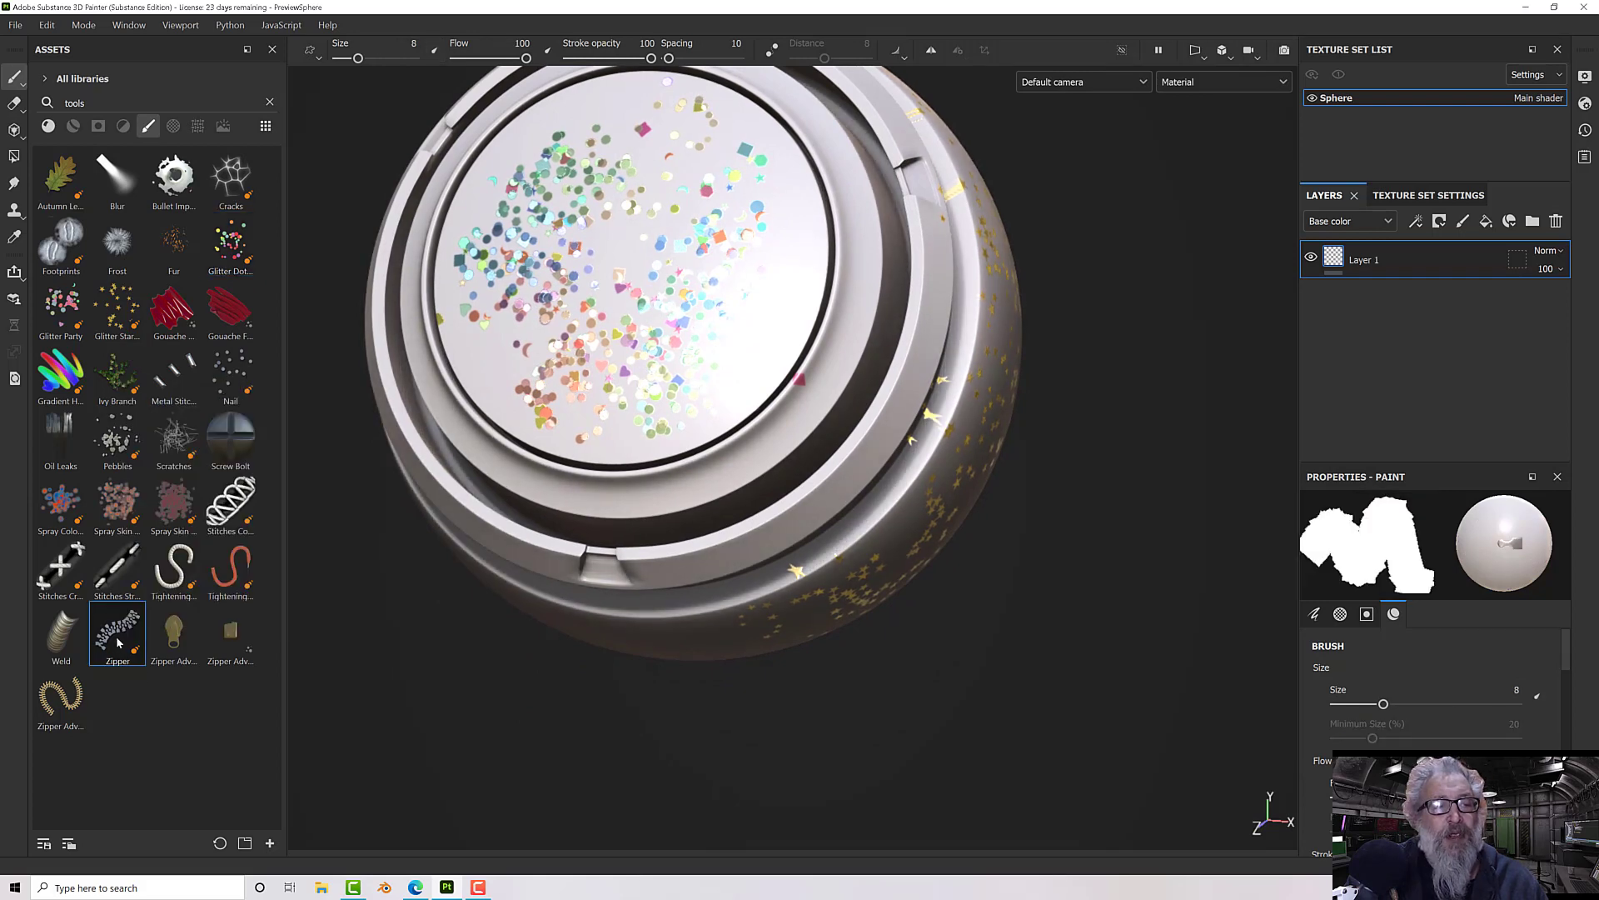
pyautogui.moveTo(650, 483)
pyautogui.keyDown('alt'); pyautogui.mouseDown()
pyautogui.moveTo(689, 528)
pyautogui.moveTo(466, 429)
pyautogui.moveTo(560, 500)
pyautogui.moveTo(644, 475)
pyautogui.moveTo(831, 464)
pyautogui.moveTo(813, 462)
pyautogui.moveTo(803, 558)
pyautogui.moveTo(735, 673)
pyautogui.moveTo(739, 625)
pyautogui.mouseUp(); pyautogui.keyUp('alt')
pyautogui.scroll(6, 796, 623)
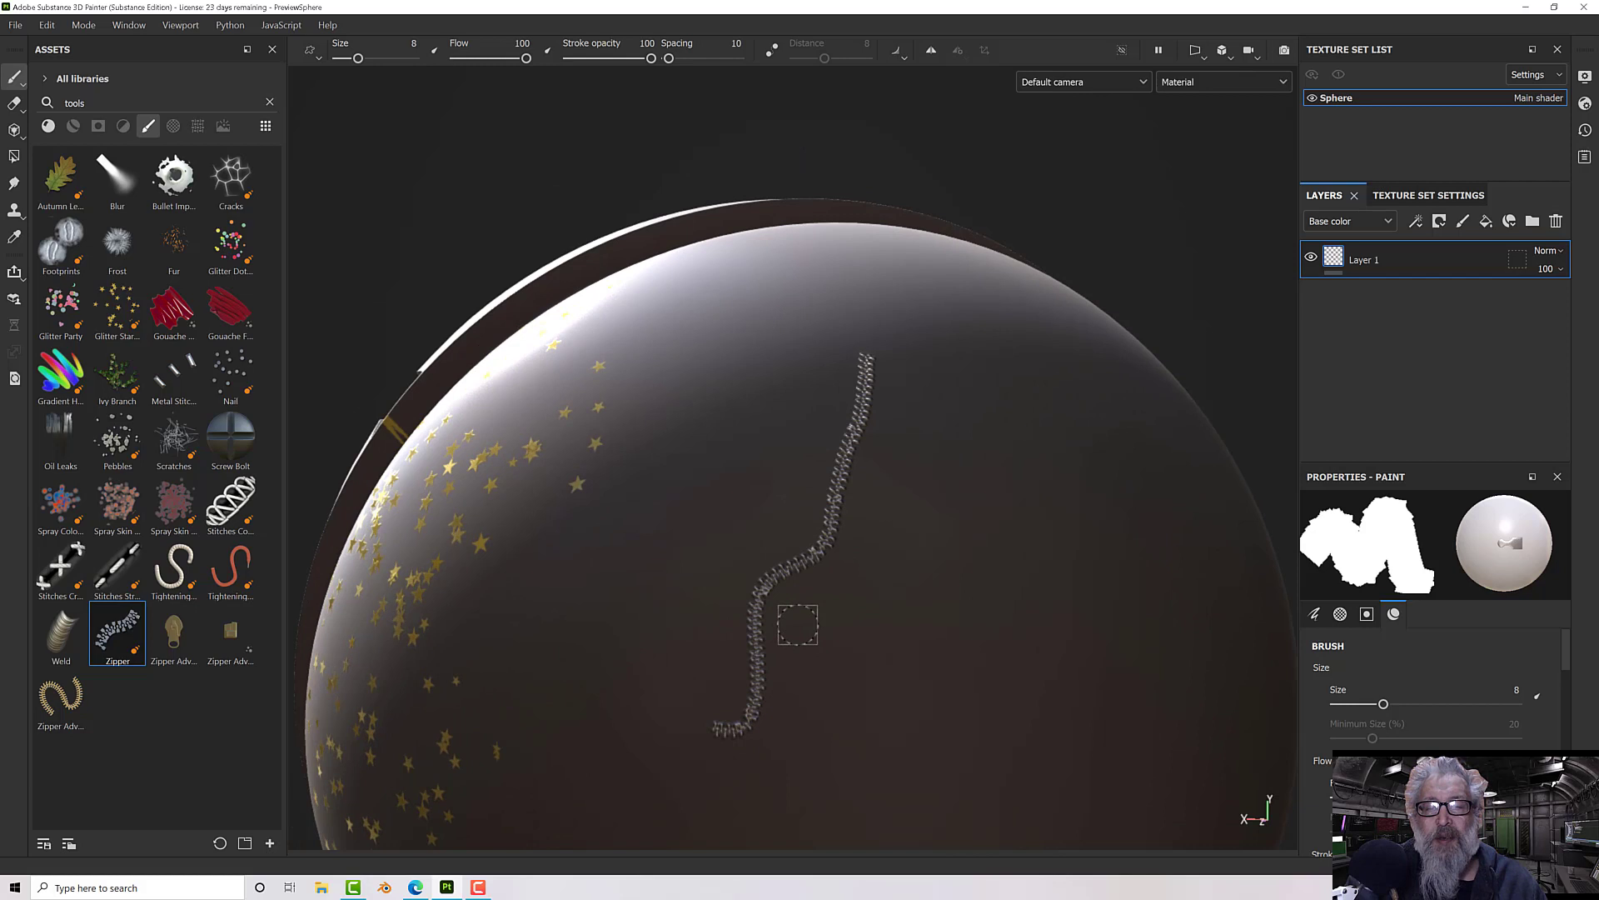
pyautogui.scroll(1, 801, 619)
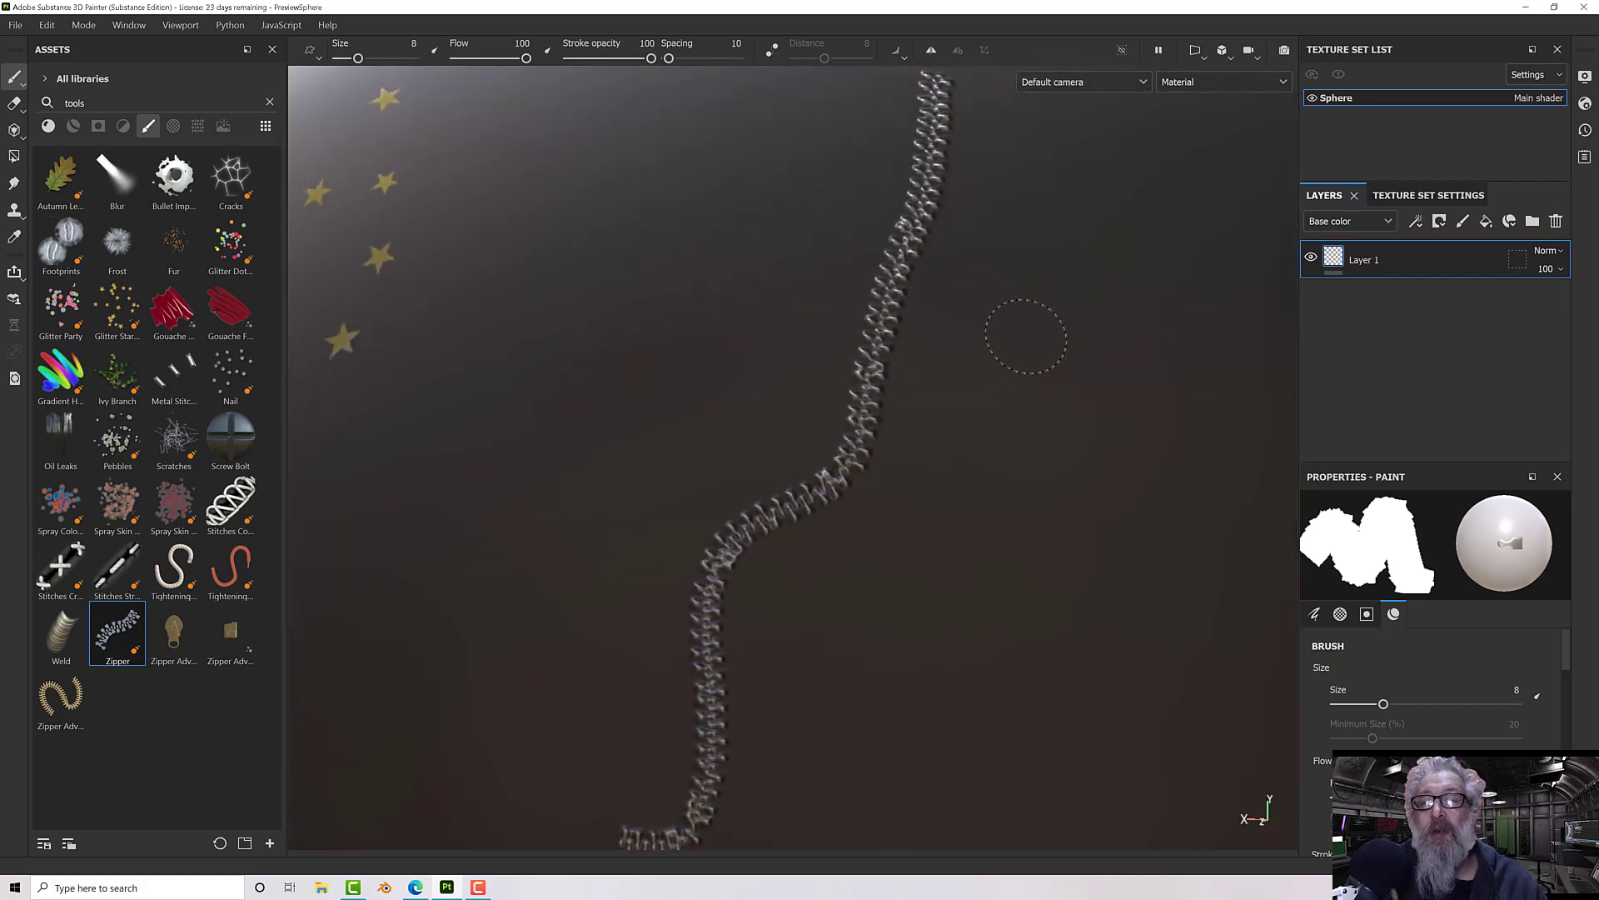
pyautogui.moveTo(1025, 333)
pyautogui.mouseDown()
pyautogui.moveTo(963, 643)
pyautogui.moveTo(821, 525)
pyautogui.moveTo(728, 500)
pyautogui.mouseUp()
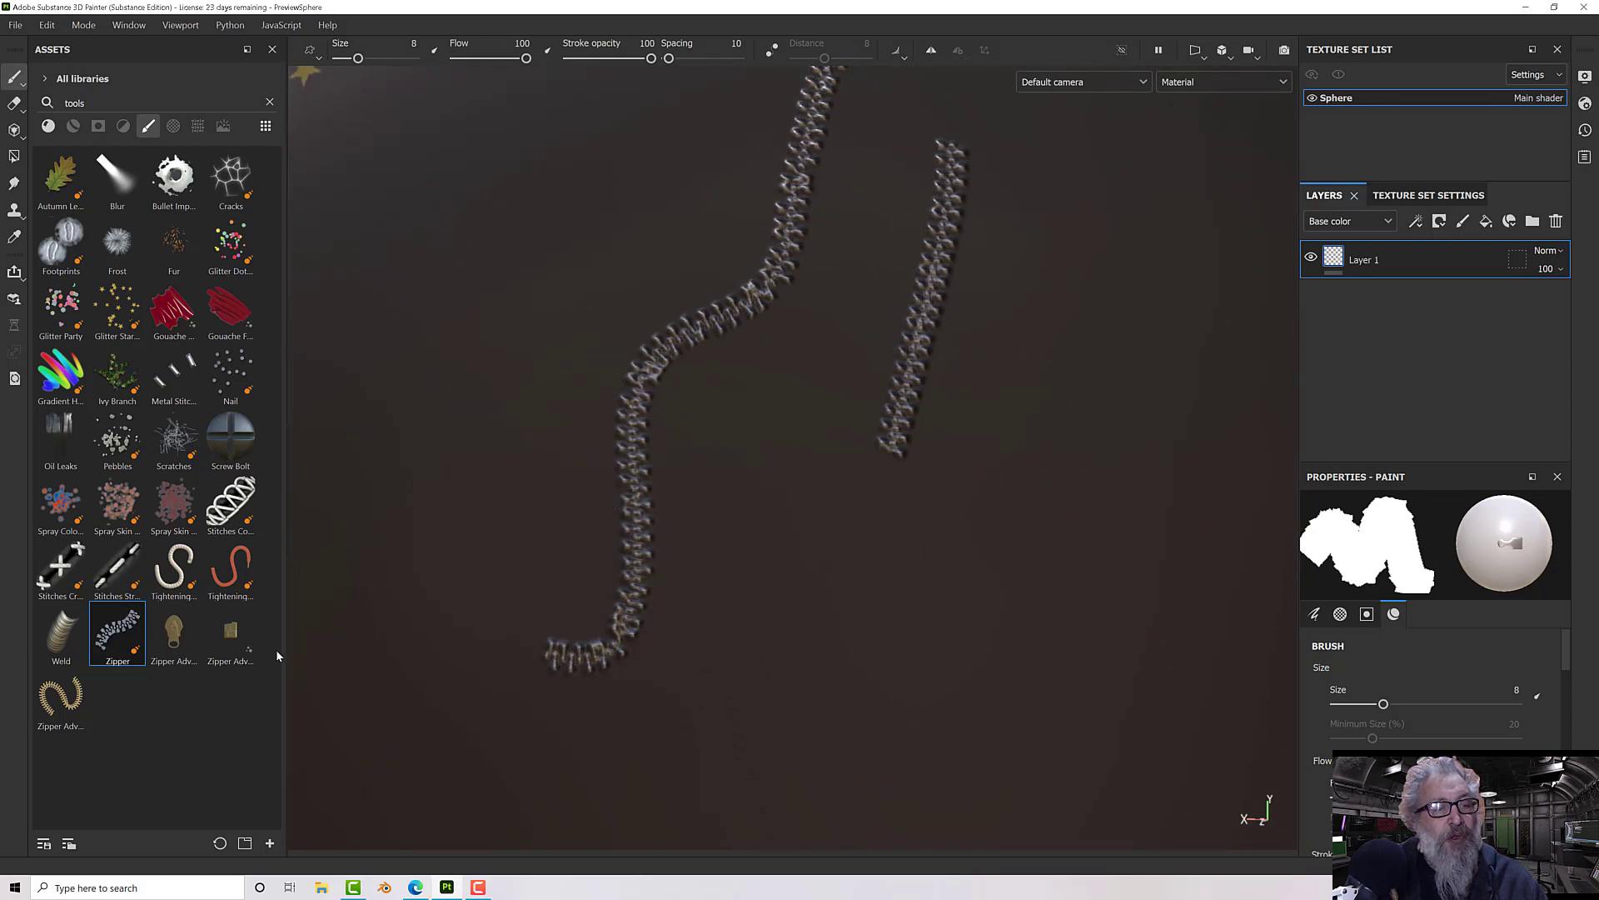
# Step: Choose the gold zipper-teeth brush and replace the painted layer with an empty paint layer
pyautogui.click(60, 696)
pyautogui.scroll(-10, 720, 489)
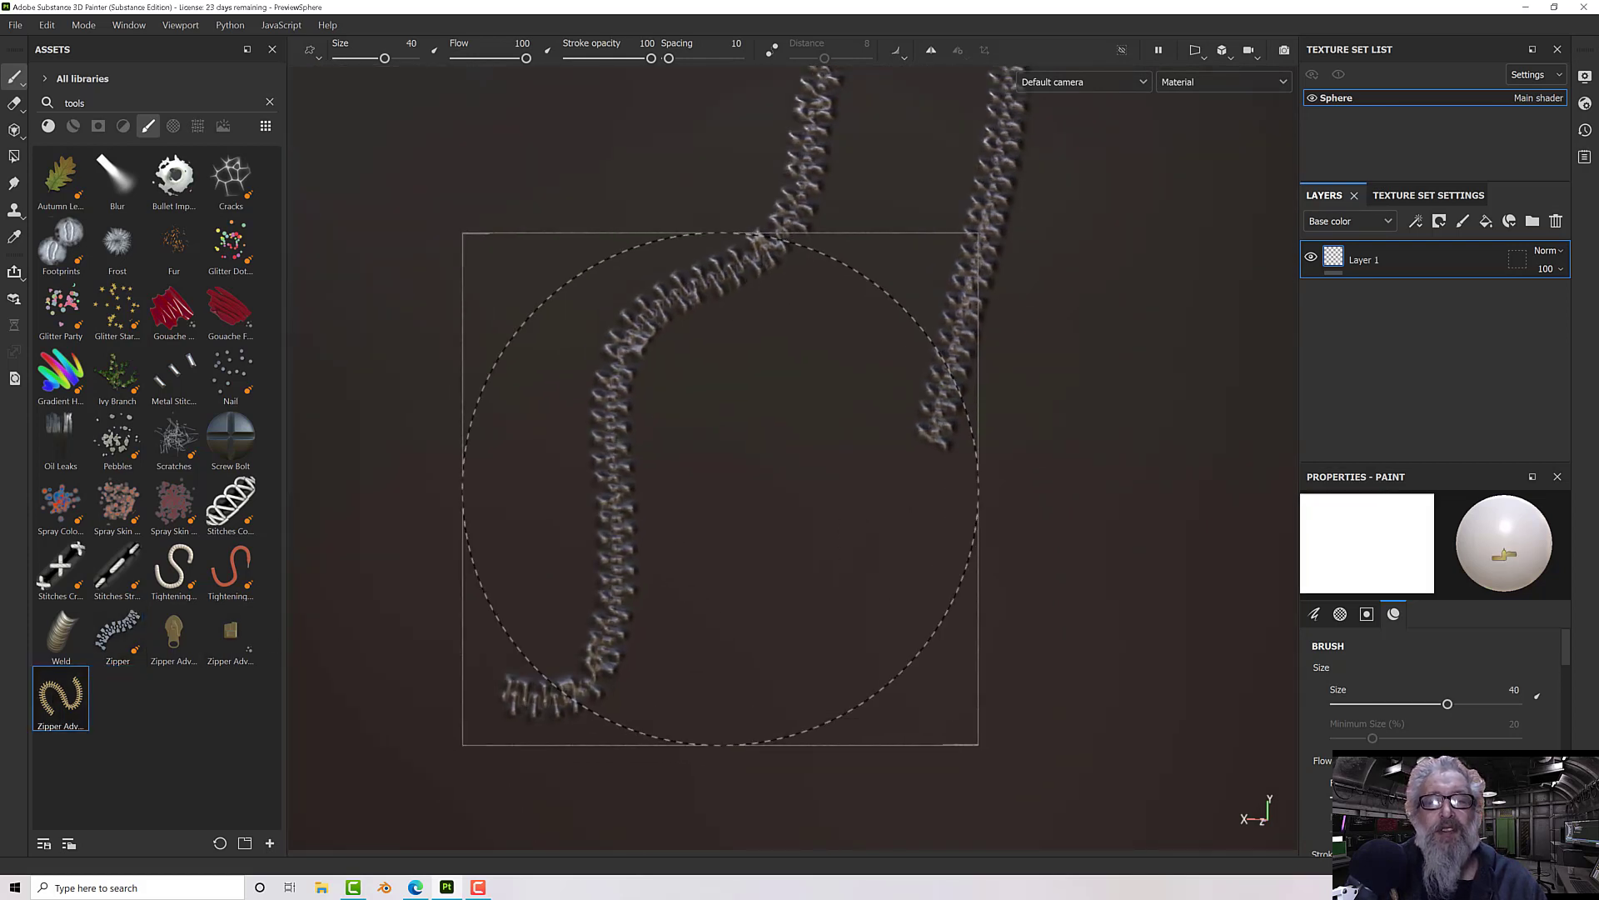
pyautogui.keyDown('alt'); pyautogui.moveTo(719, 563); pyautogui.dragTo(682, 564); pyautogui.keyUp('alt')
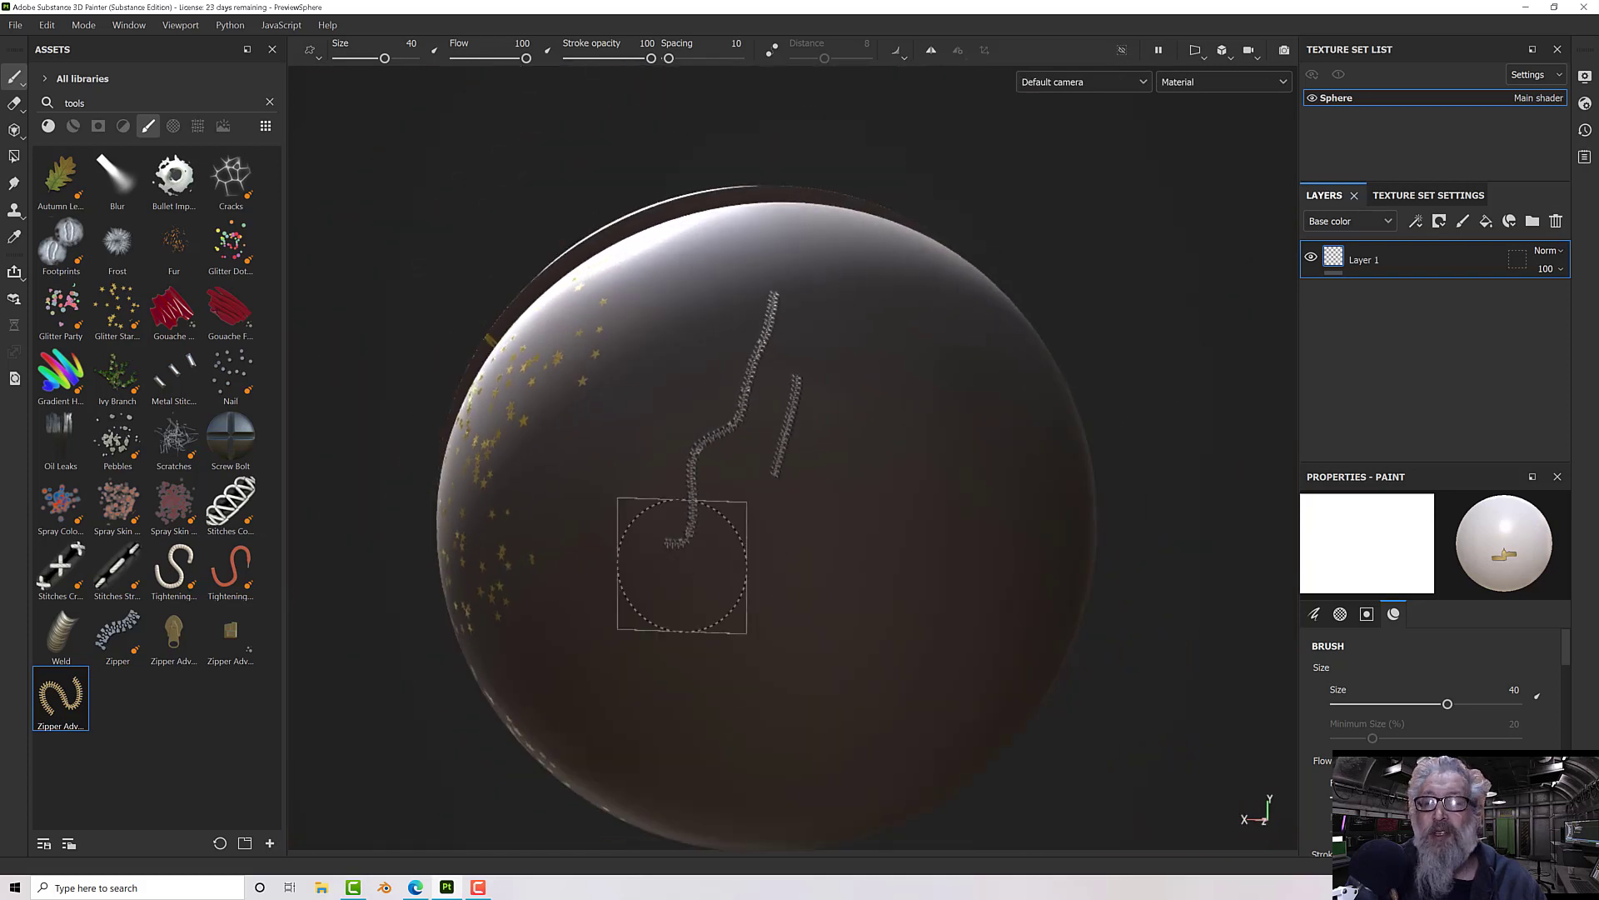
pyautogui.keyDown('alt'); pyautogui.moveTo(752, 603); pyautogui.dragTo(671, 486, button='middle'); pyautogui.keyUp('alt')
pyautogui.moveTo(673, 477)
pyautogui.mouseDown()
pyautogui.moveTo(664, 648)
pyautogui.moveTo(678, 582)
pyautogui.moveTo(607, 457)
pyautogui.moveTo(714, 568)
pyautogui.moveTo(801, 557)
pyautogui.moveTo(883, 483)
pyautogui.mouseUp()
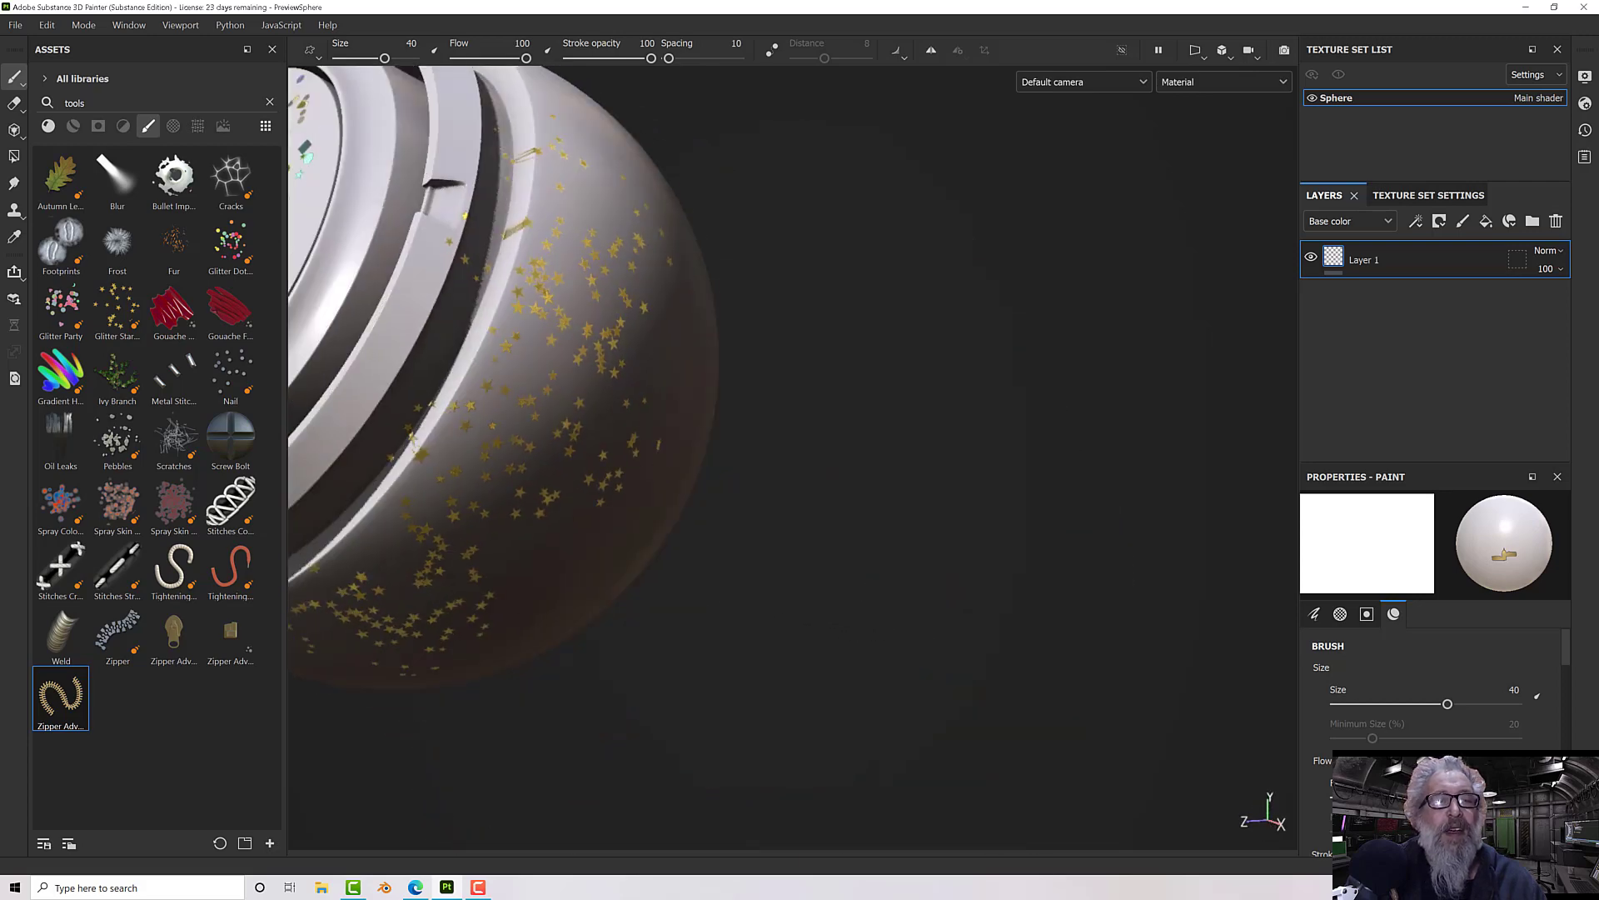
pyautogui.click(1549, 225)
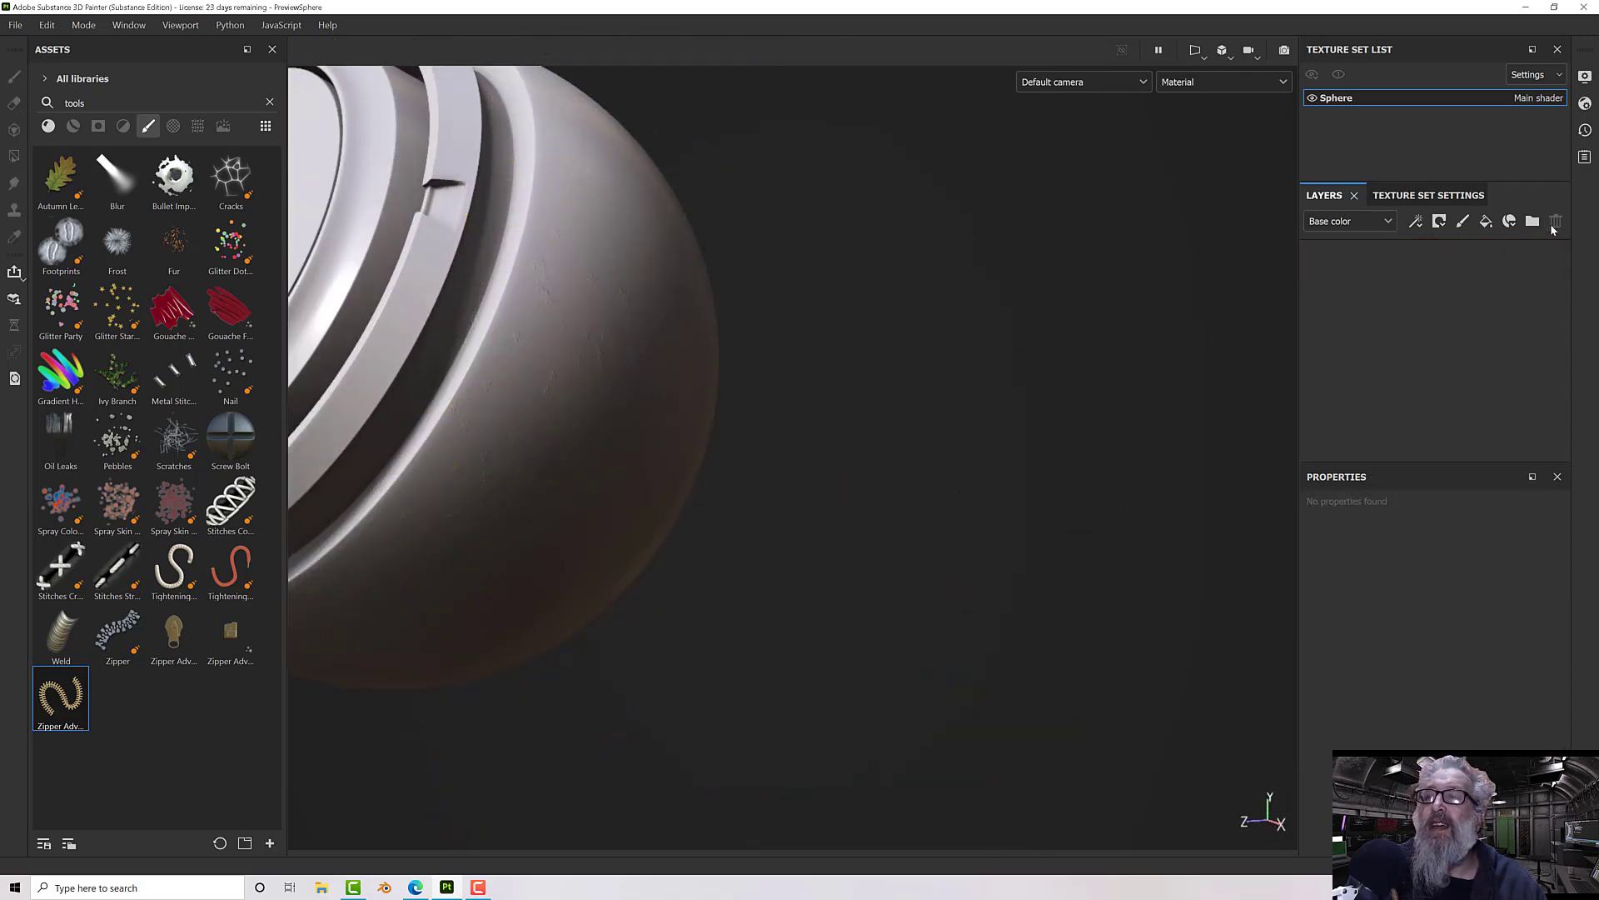
pyautogui.click(1466, 222)
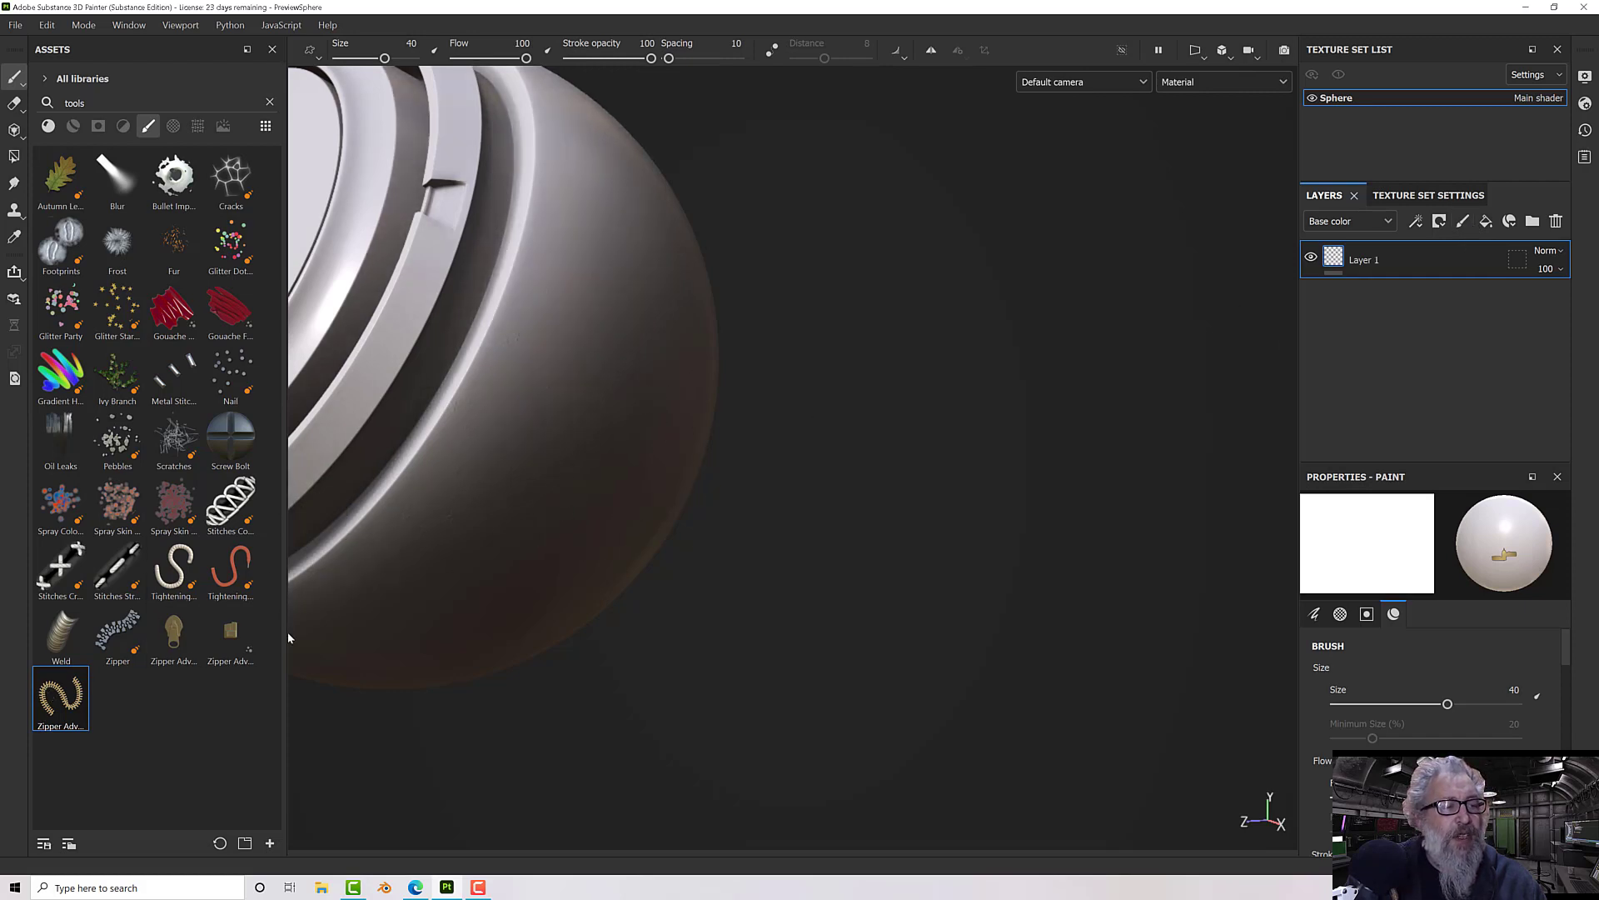
# Step: Reduce the gold zipper brush size to 12.71 and paint a freehand vertical zipper on the sphere's flat circular face
pyautogui.scroll(-6, 310, 633)
pyautogui.keyDown('alt'); pyautogui.moveTo(509, 610); pyautogui.dragTo(612, 570); pyautogui.keyUp('alt')
pyautogui.scroll(8, 520, 520)
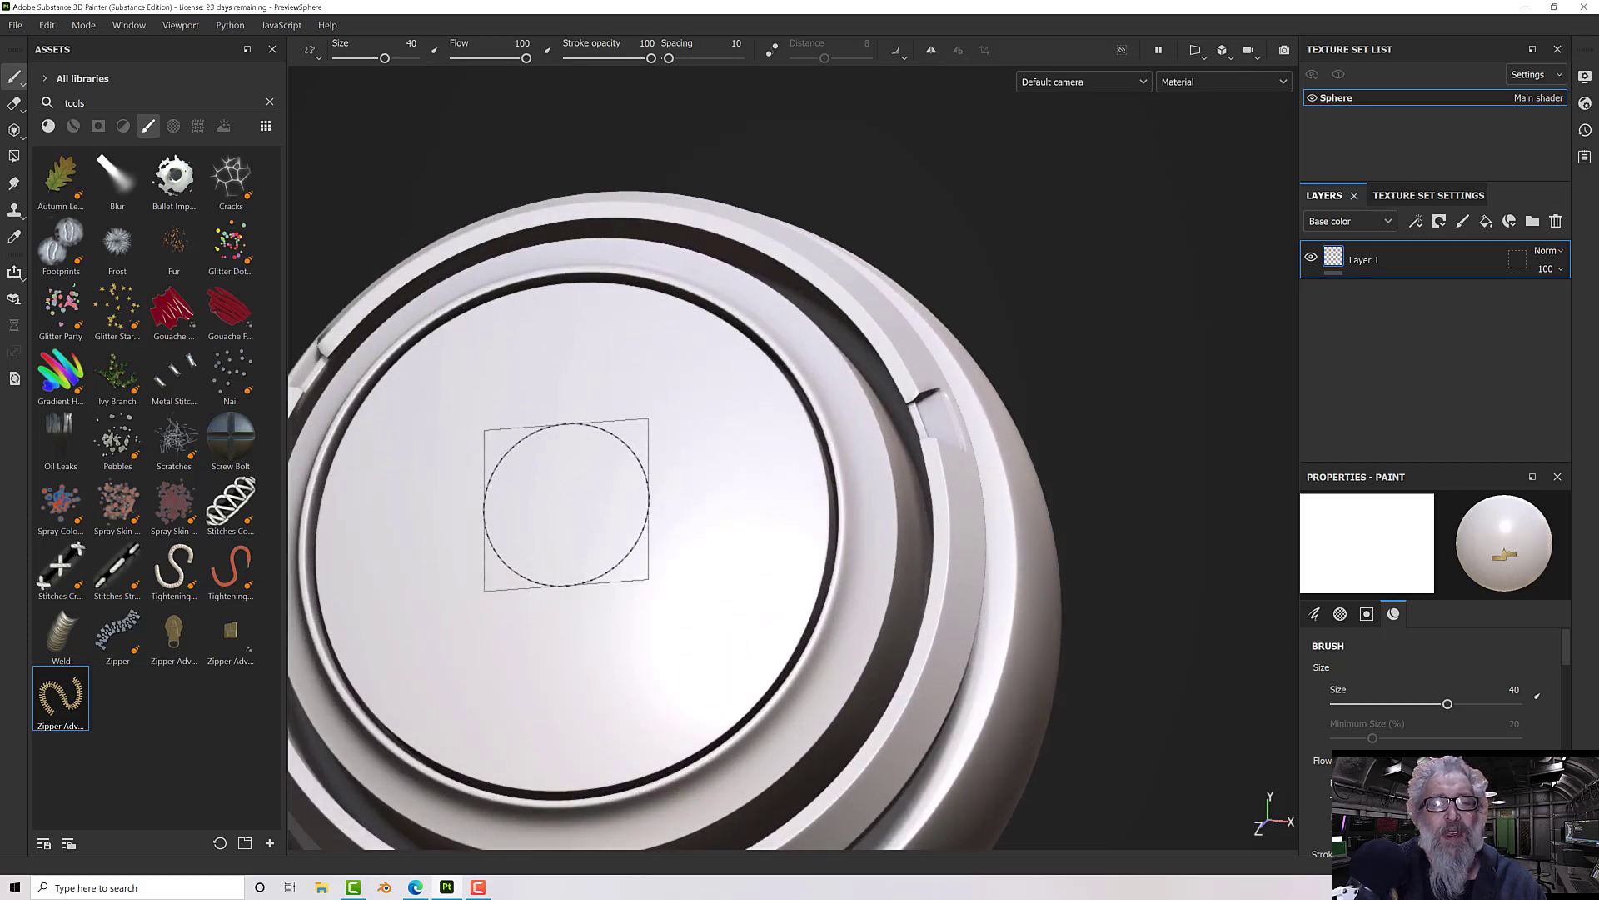
pyautogui.keyDown('ctrl'); pyautogui.moveTo(565, 505); pyautogui.dragTo(480, 504, button='right'); pyautogui.keyUp('ctrl')
pyautogui.keyDown('alt'); pyautogui.moveTo(593, 505); pyautogui.dragTo(600, 504); pyautogui.keyUp('alt')
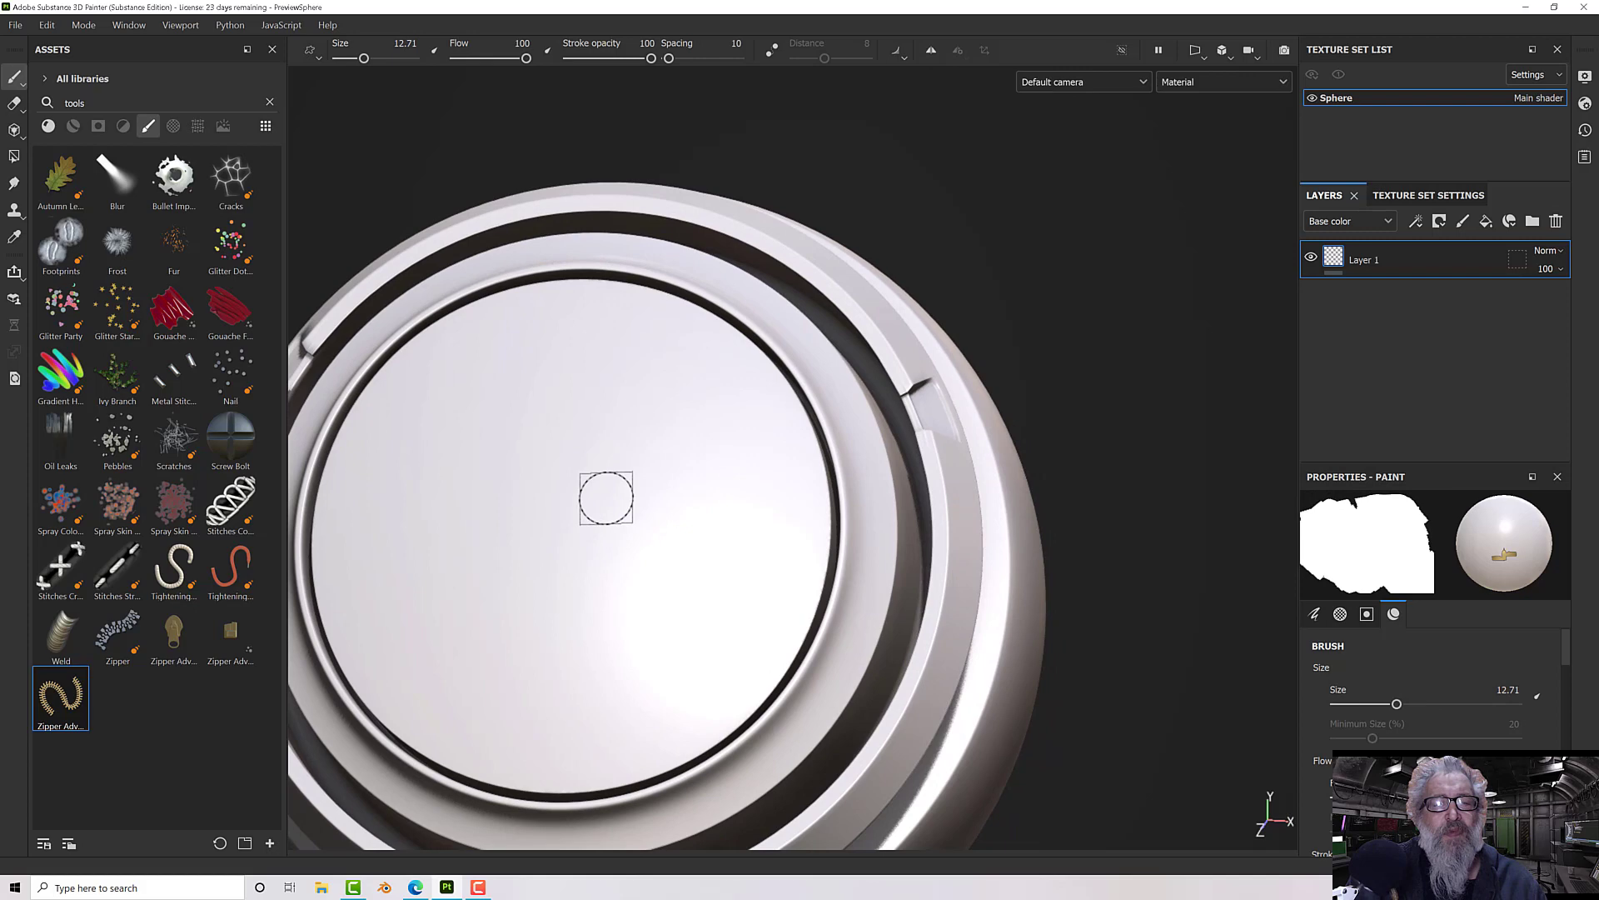
pyautogui.moveTo(556, 350); pyautogui.dragTo(528, 574)
pyautogui.scroll(6, 522, 598)
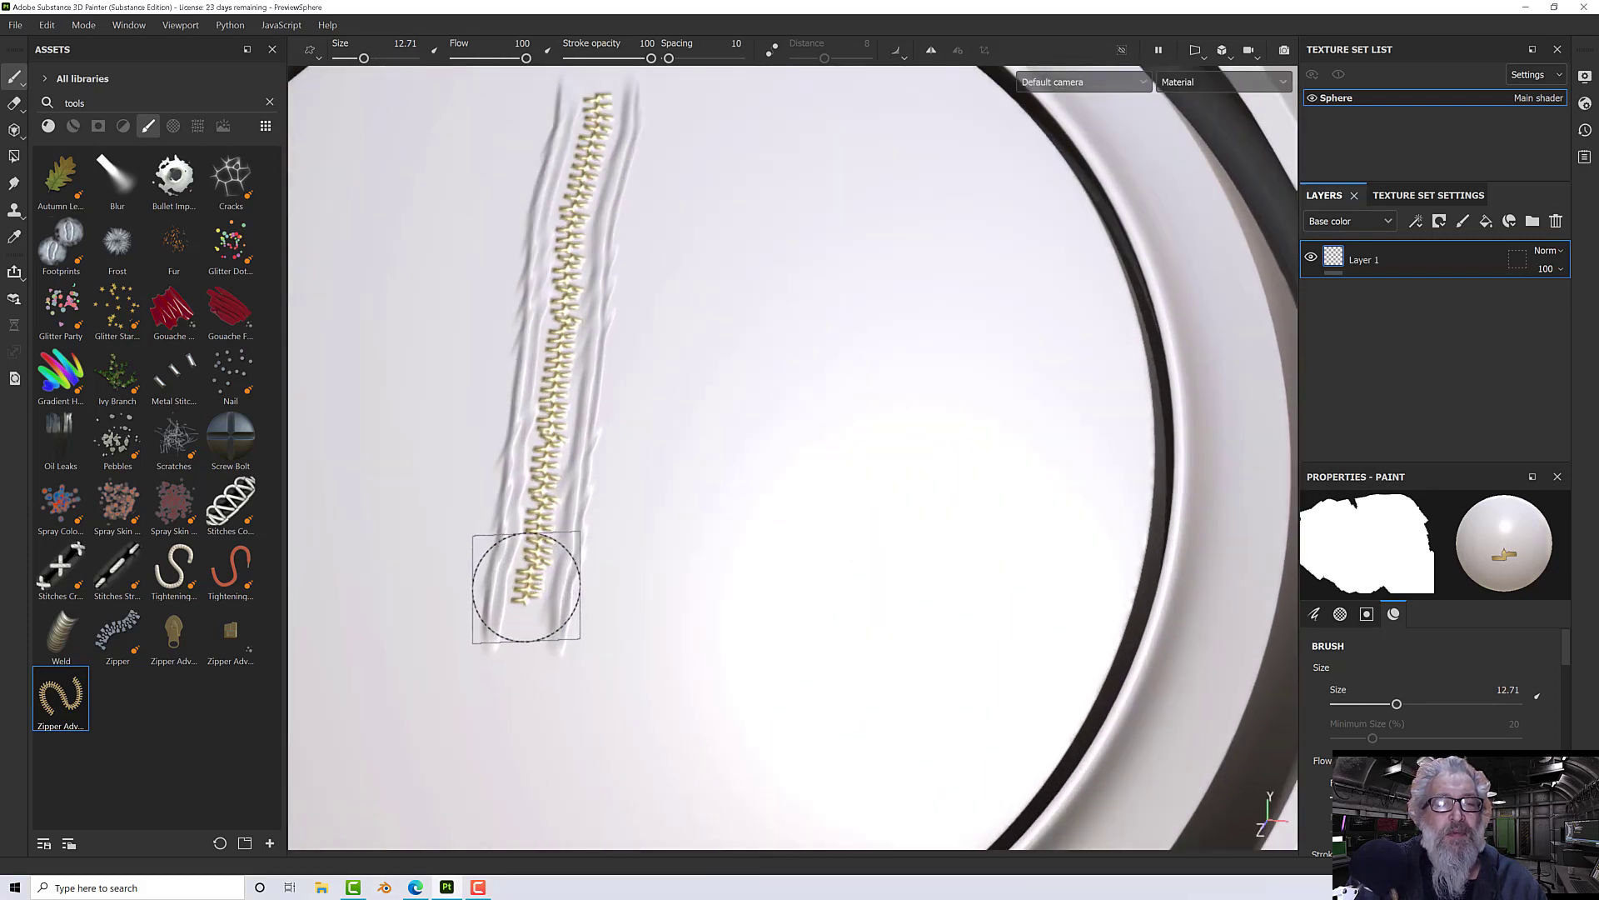
pyautogui.scroll(-5, 574, 513)
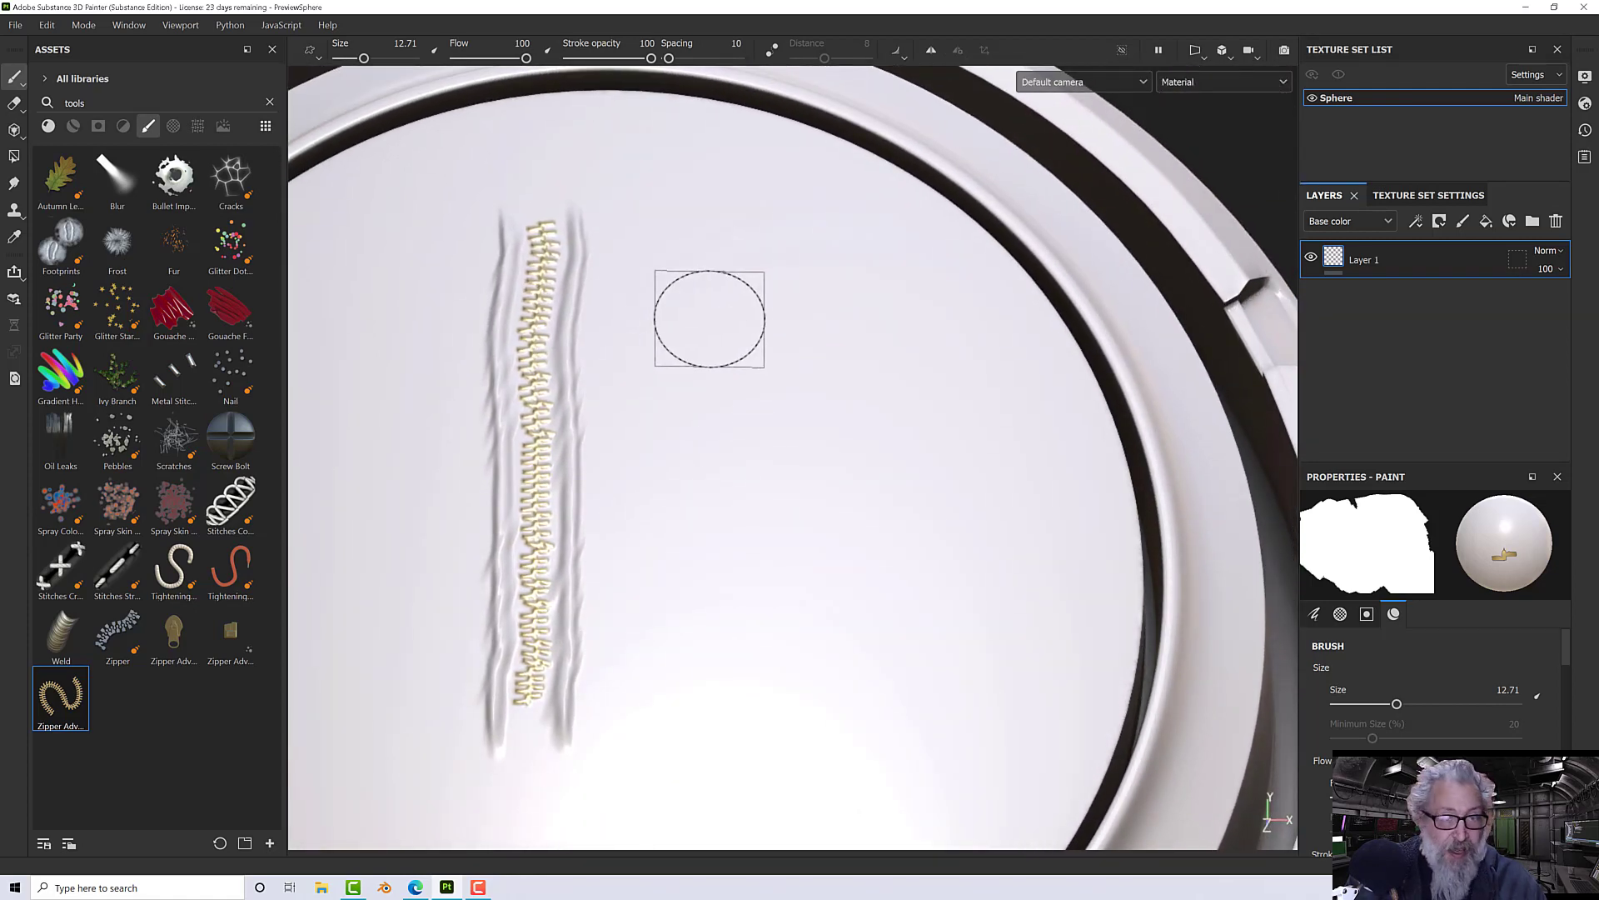
# Step: Paint a perfectly straight vertical gold zipper to the right of the wavy one, undoing the misplaced diagonal stroke
pyautogui.keyDown('shift'); pyautogui.click(732, 251); pyautogui.keyUp('shift')
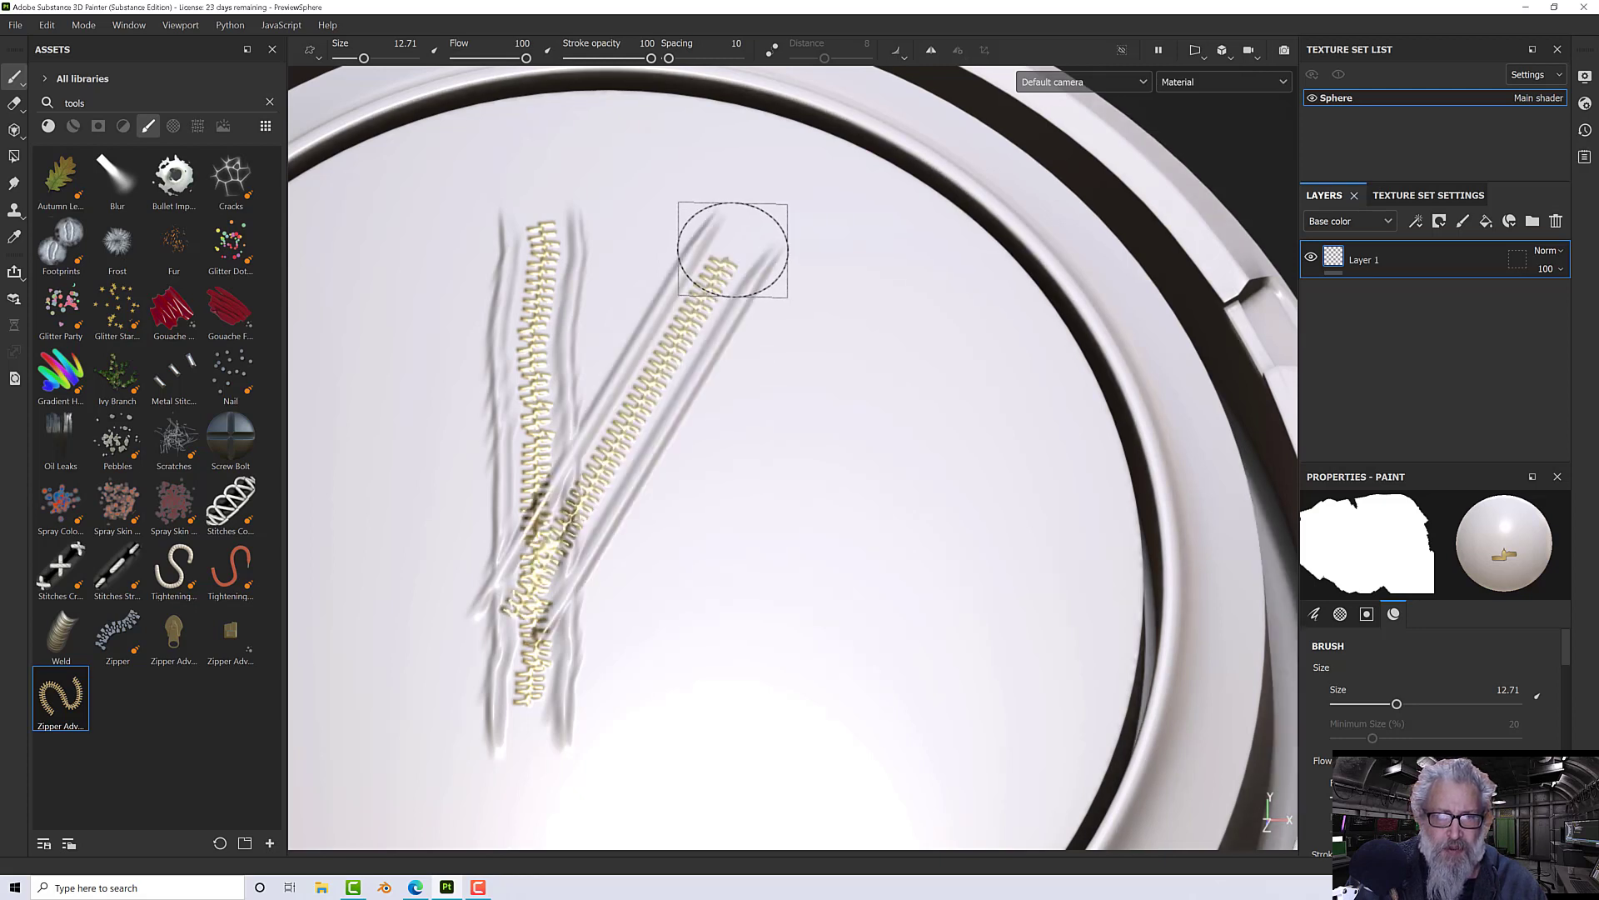
pyautogui.hotkey('ctrl', 'z')
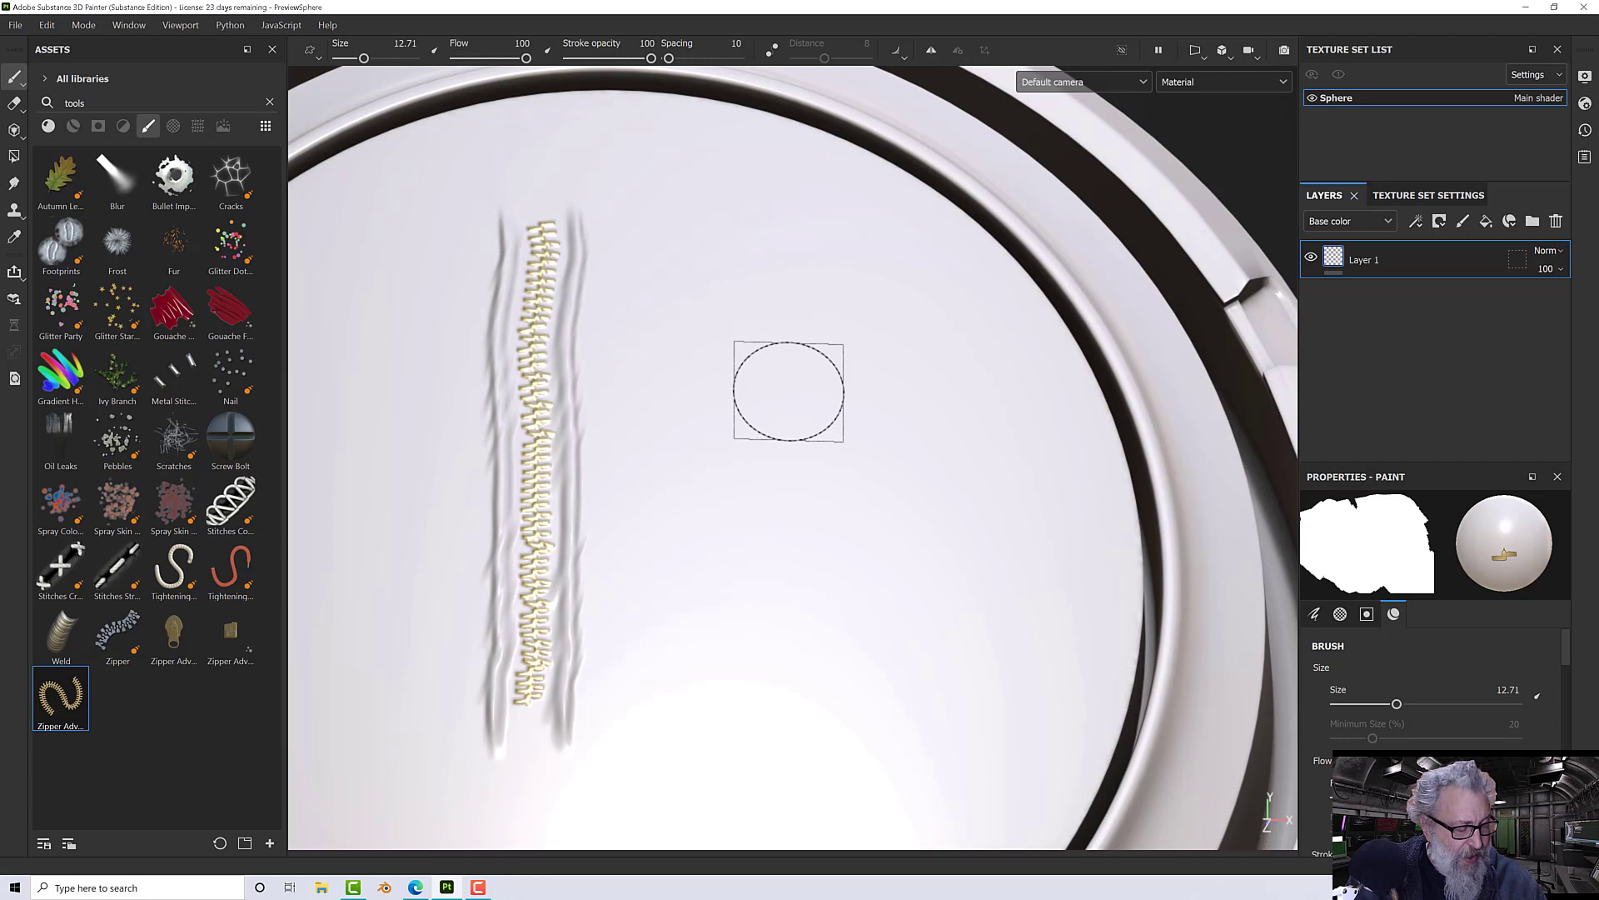
pyautogui.press('shift')
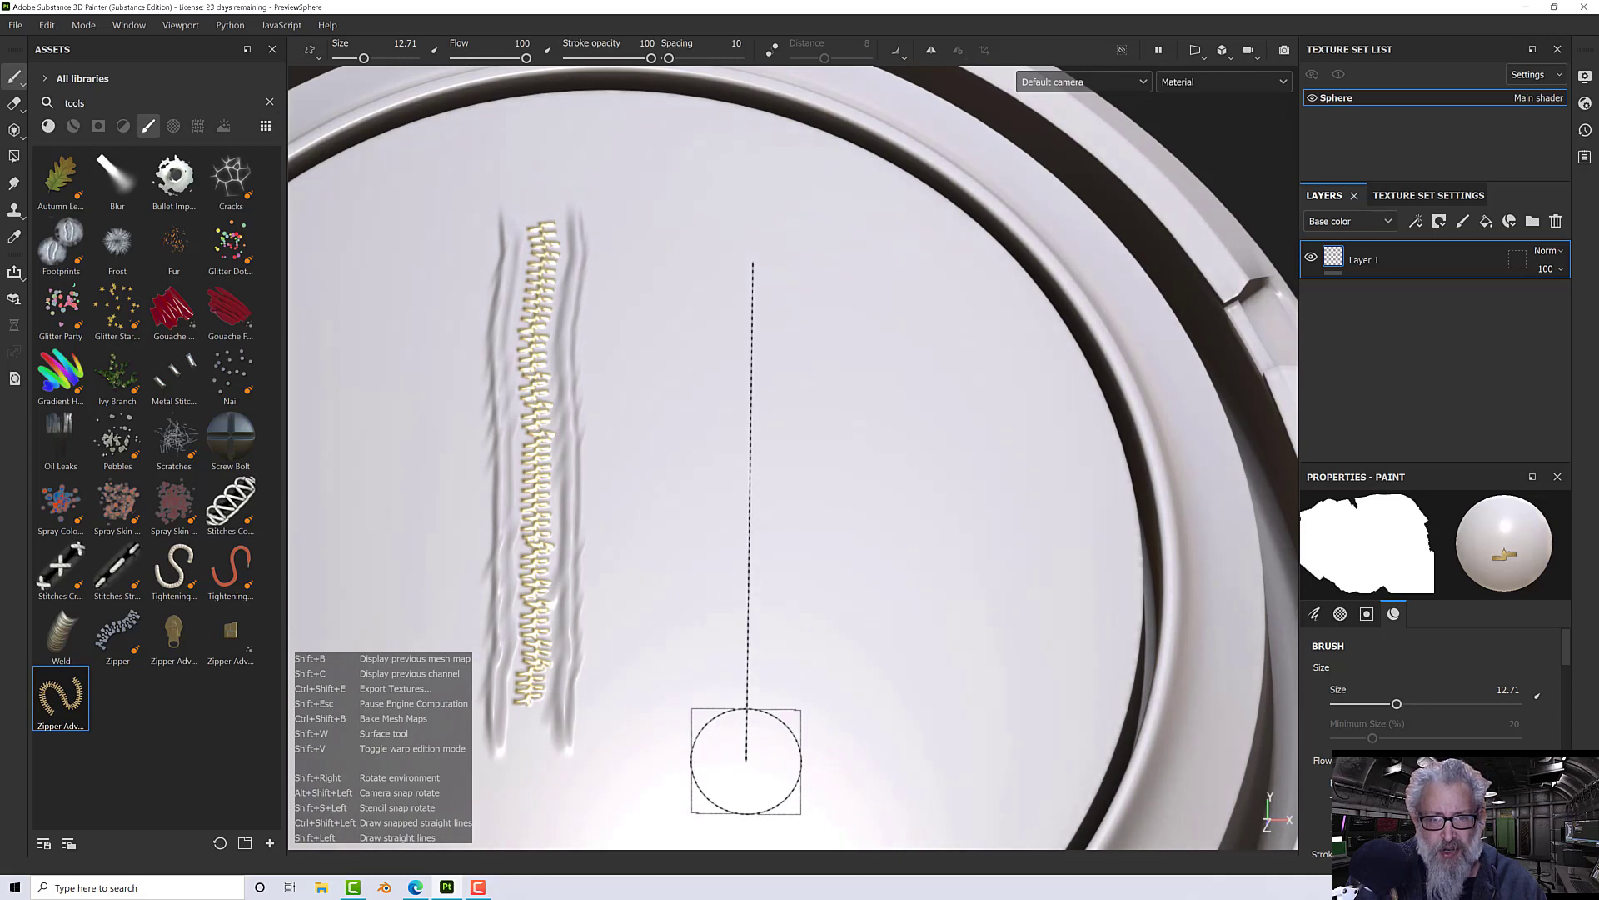
pyautogui.keyDown('shift'); pyautogui.click(746, 761); pyautogui.keyUp('shift')
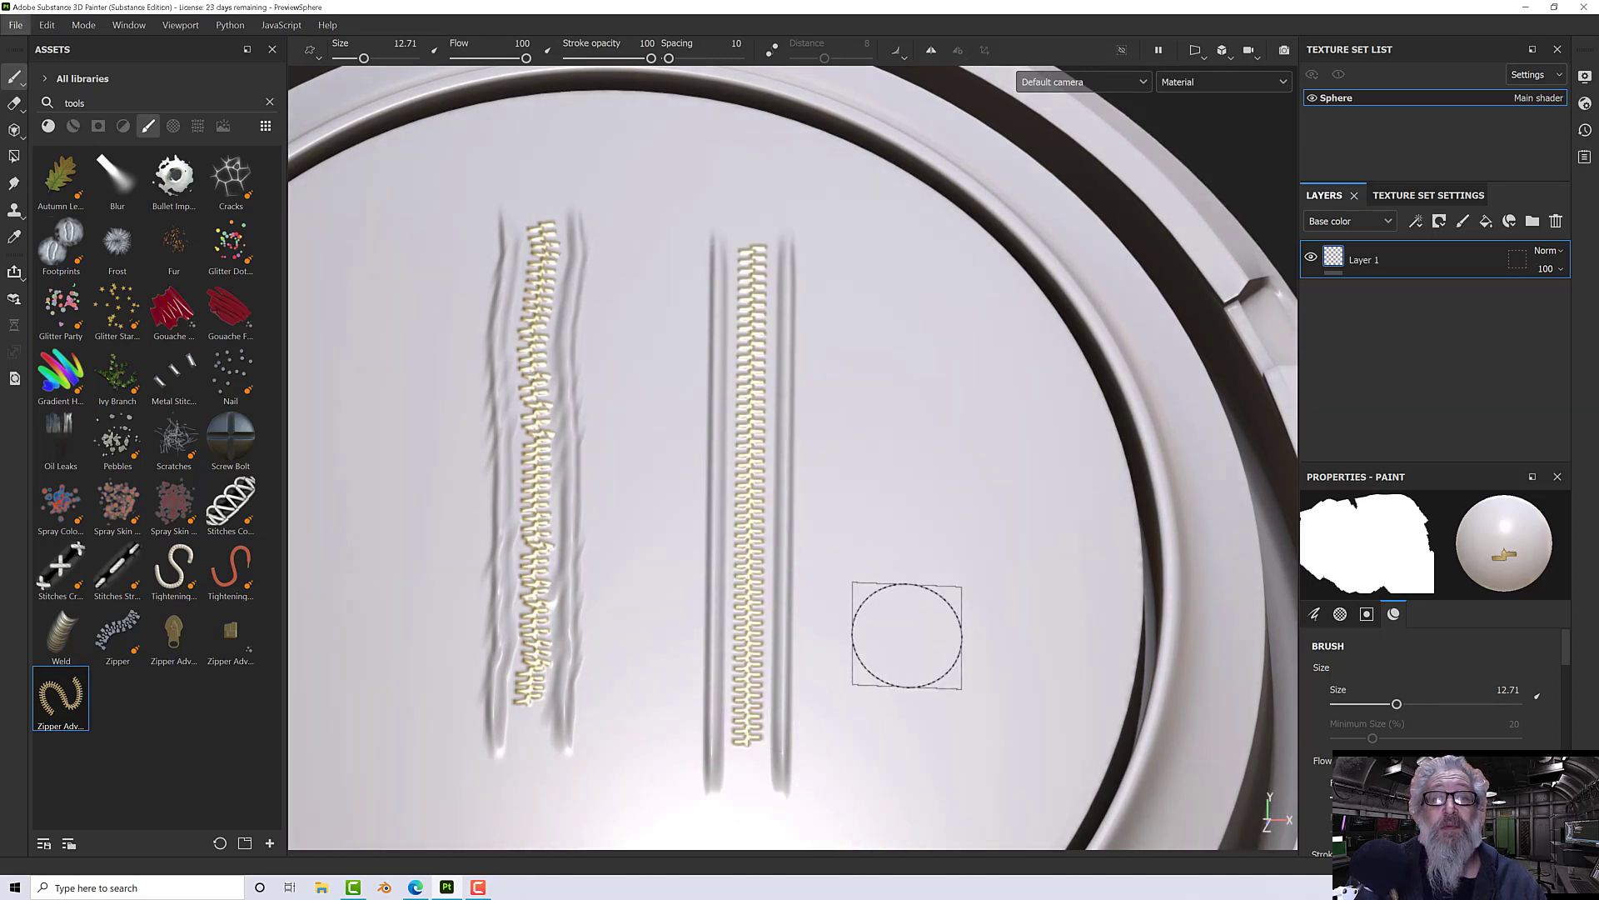
# Step: Stamp the zipper end stop at the lower end of the straight zipper with a brush size of 13.28
pyautogui.moveTo(907, 635)
pyautogui.keyDown('alt'); pyautogui.mouseDown()
pyautogui.moveTo(814, 589)
pyautogui.moveTo(760, 607)
pyautogui.moveTo(843, 657)
pyautogui.moveTo(875, 653)
pyautogui.moveTo(864, 615)
pyautogui.mouseUp(); pyautogui.keyUp('alt')
pyautogui.keyDown('alt'); pyautogui.moveTo(869, 509); pyautogui.dragTo(914, 329, button='middle'); pyautogui.keyUp('alt')
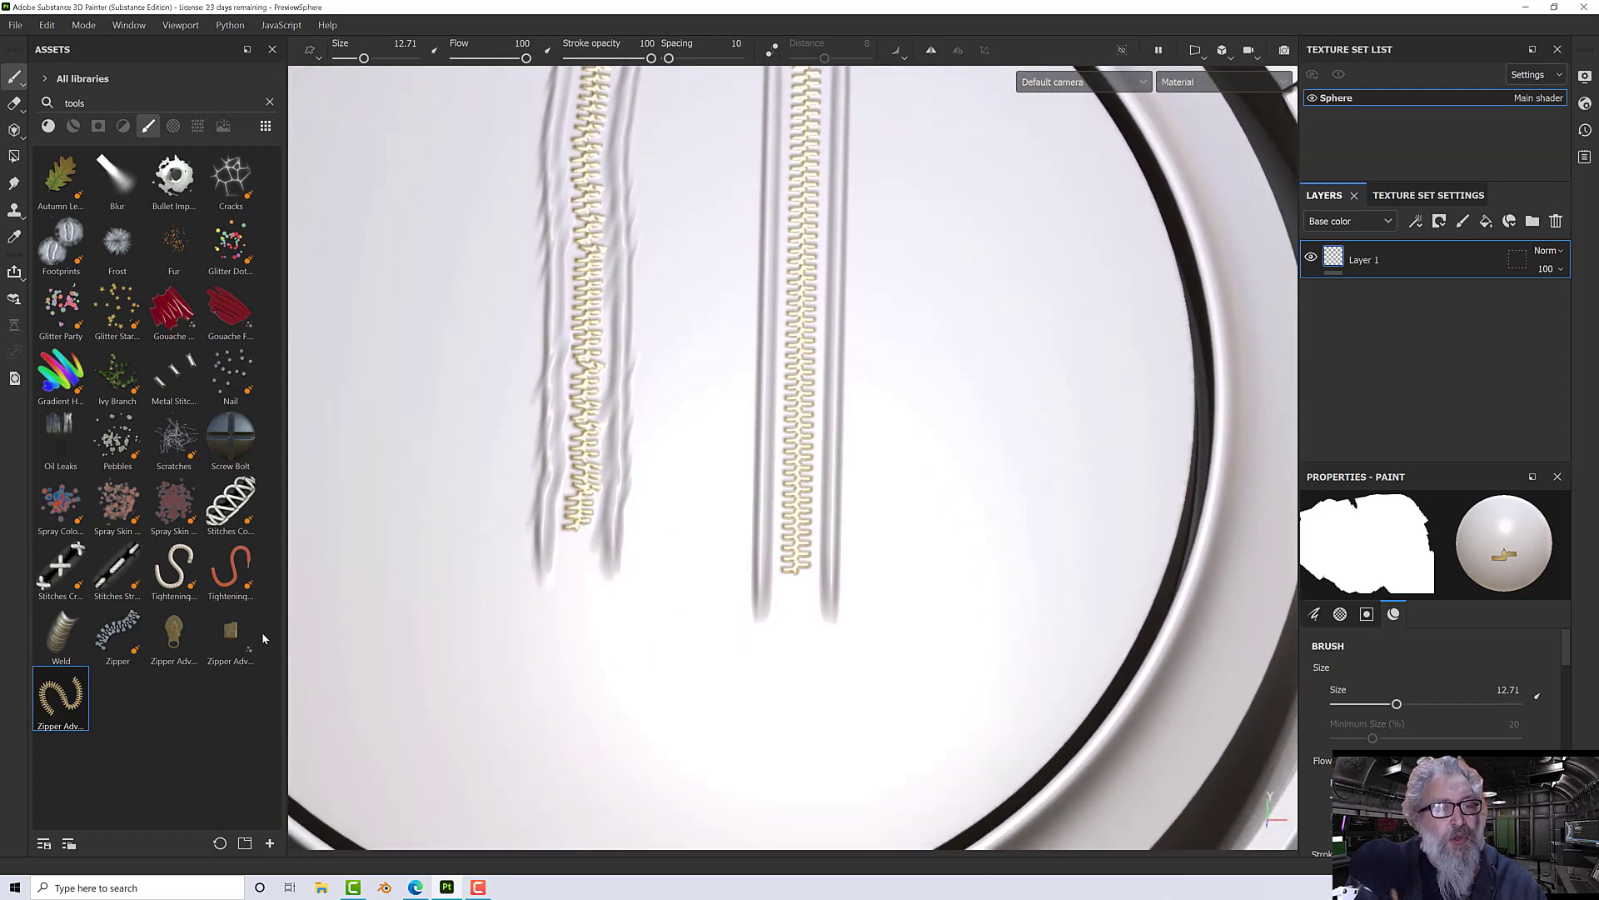
pyautogui.click(231, 633)
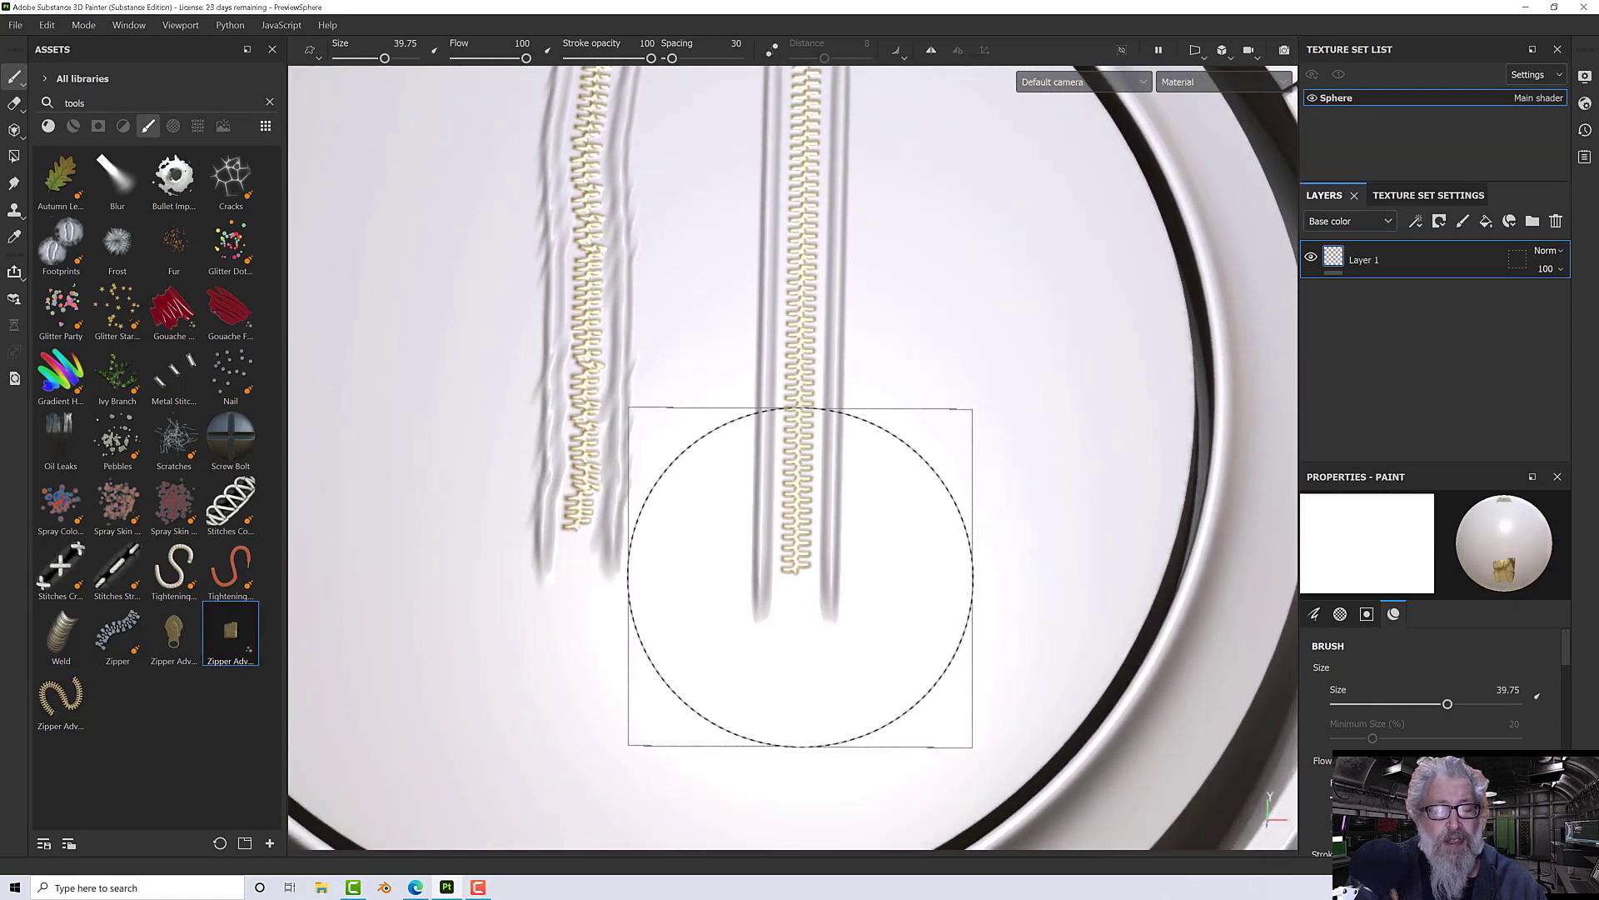
pyautogui.keyDown('ctrl'); pyautogui.moveTo(800, 578); pyautogui.dragTo(800, 577, button='right'); pyautogui.keyUp('ctrl')
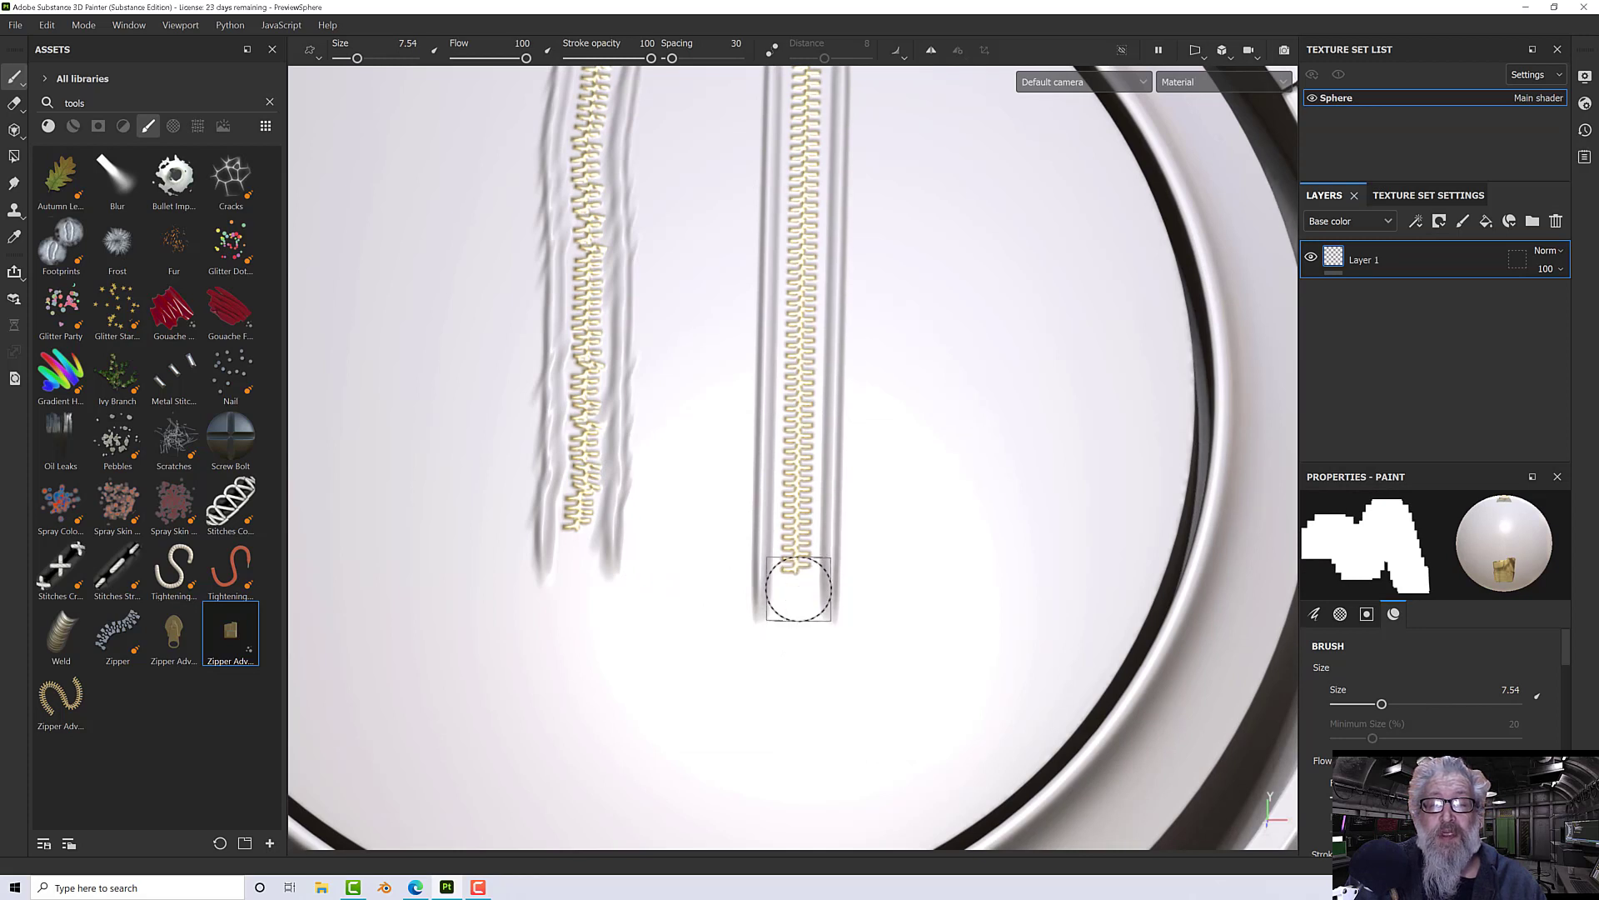
pyautogui.keyDown('ctrl'); pyautogui.moveTo(798, 589); pyautogui.dragTo(795, 561, button='right'); pyautogui.keyUp('ctrl')
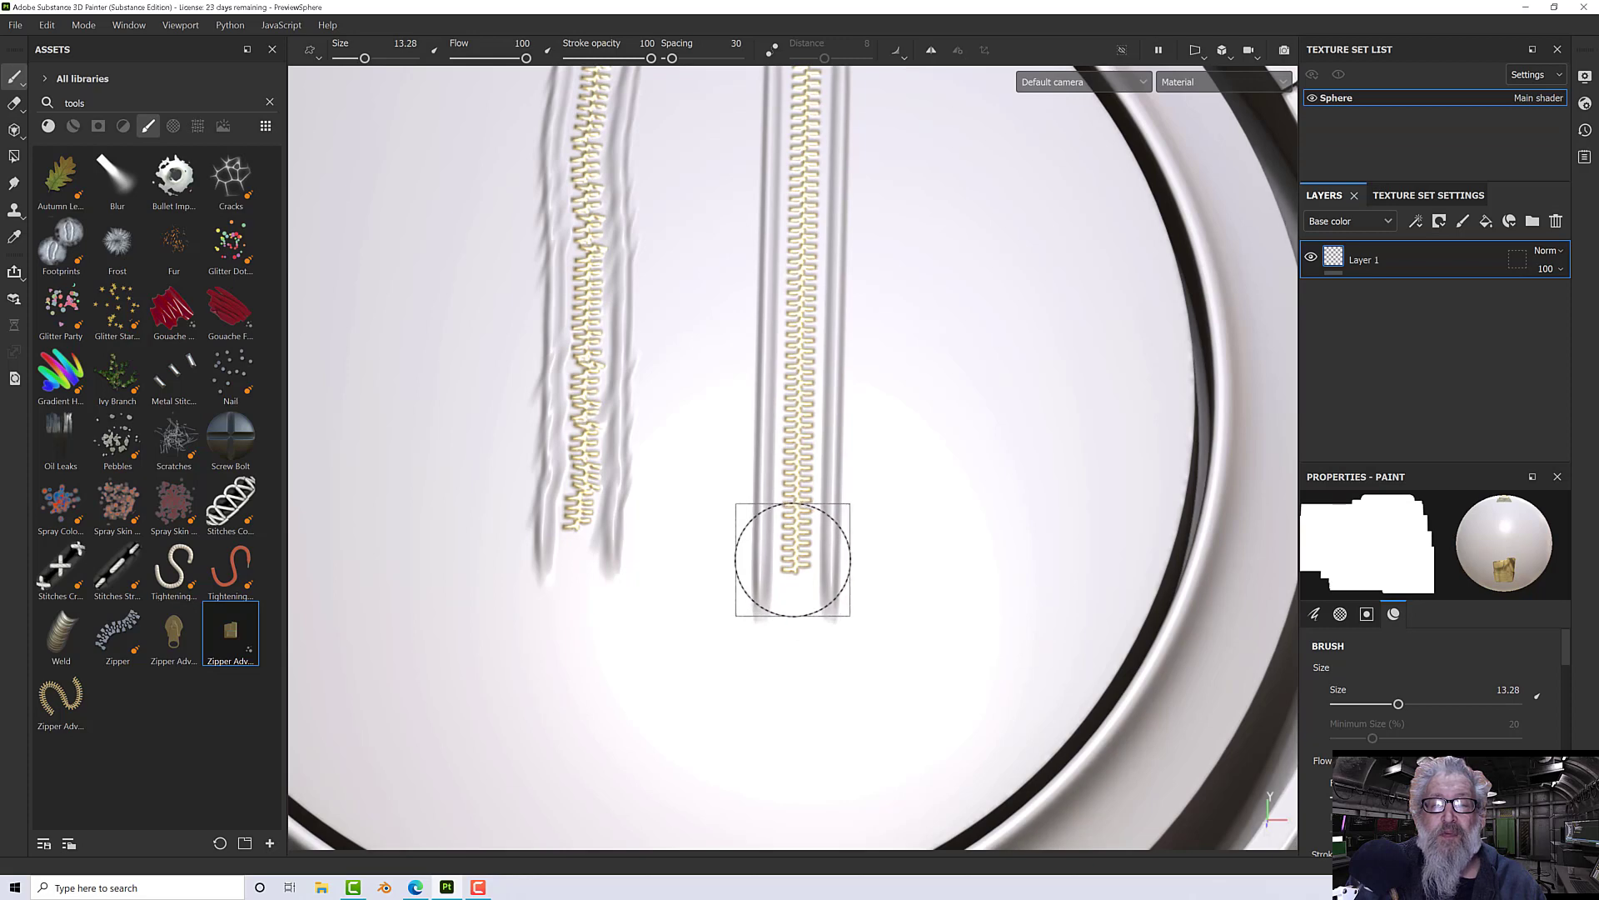
pyautogui.click(793, 560)
pyautogui.hotkey('ctrl', 'z')
pyautogui.click(794, 552)
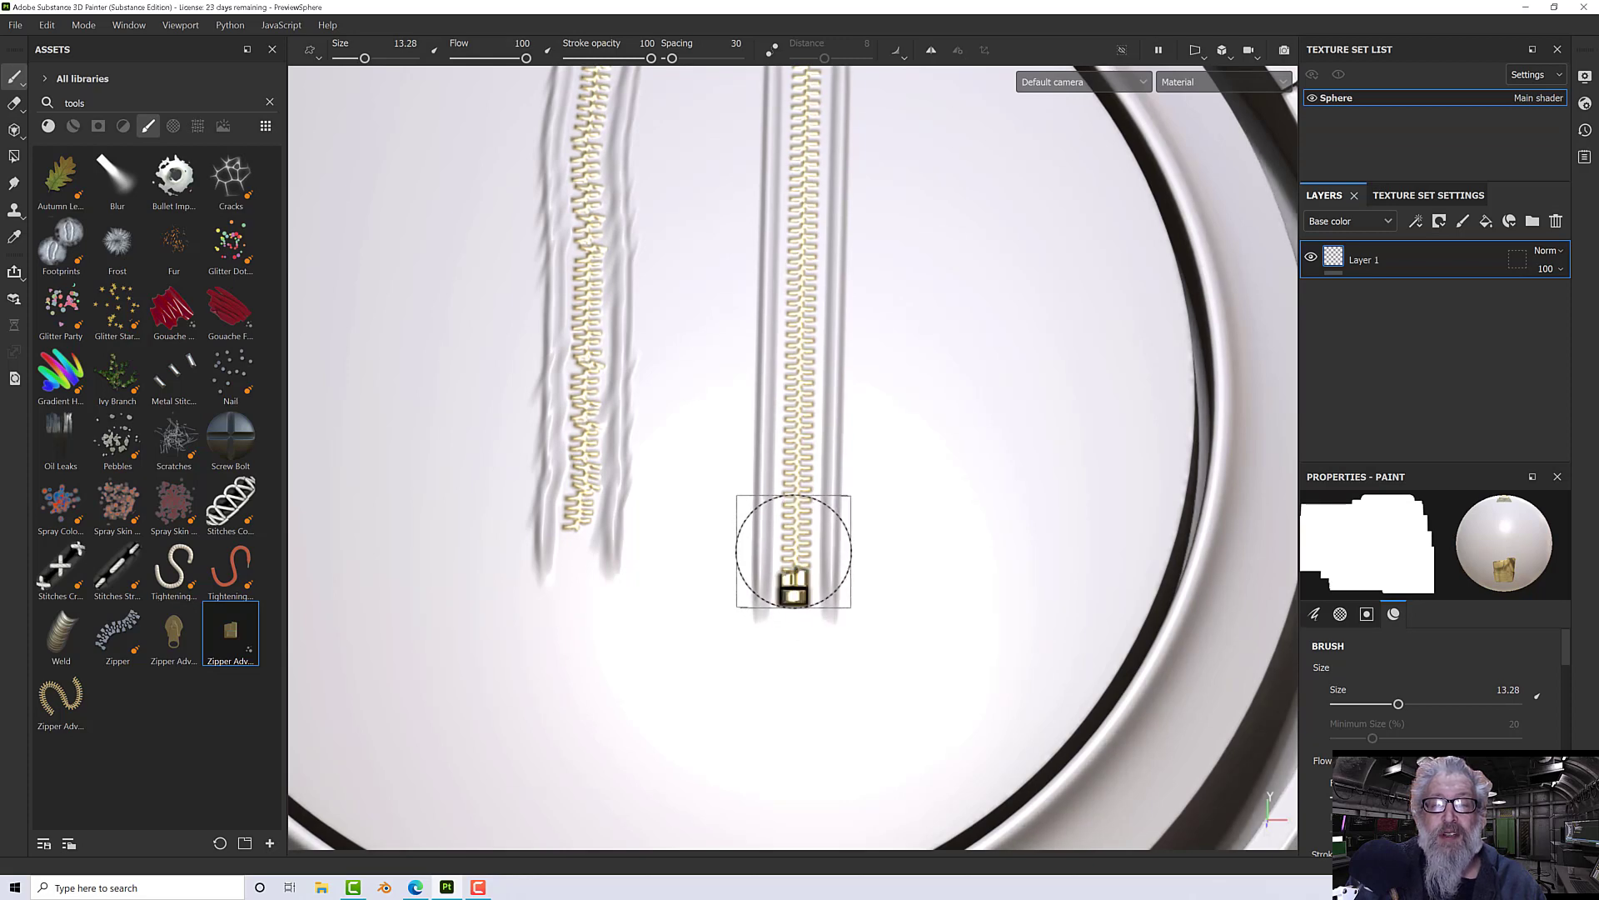
# Step: Stamp the gold zipper pull at the upper end of the straight zipper with a brush size of 11.84
pyautogui.moveTo(795, 563)
pyautogui.keyDown('alt'); pyautogui.mouseDown()
pyautogui.moveTo(761, 664)
pyautogui.moveTo(703, 660)
pyautogui.mouseUp(); pyautogui.keyUp('alt')
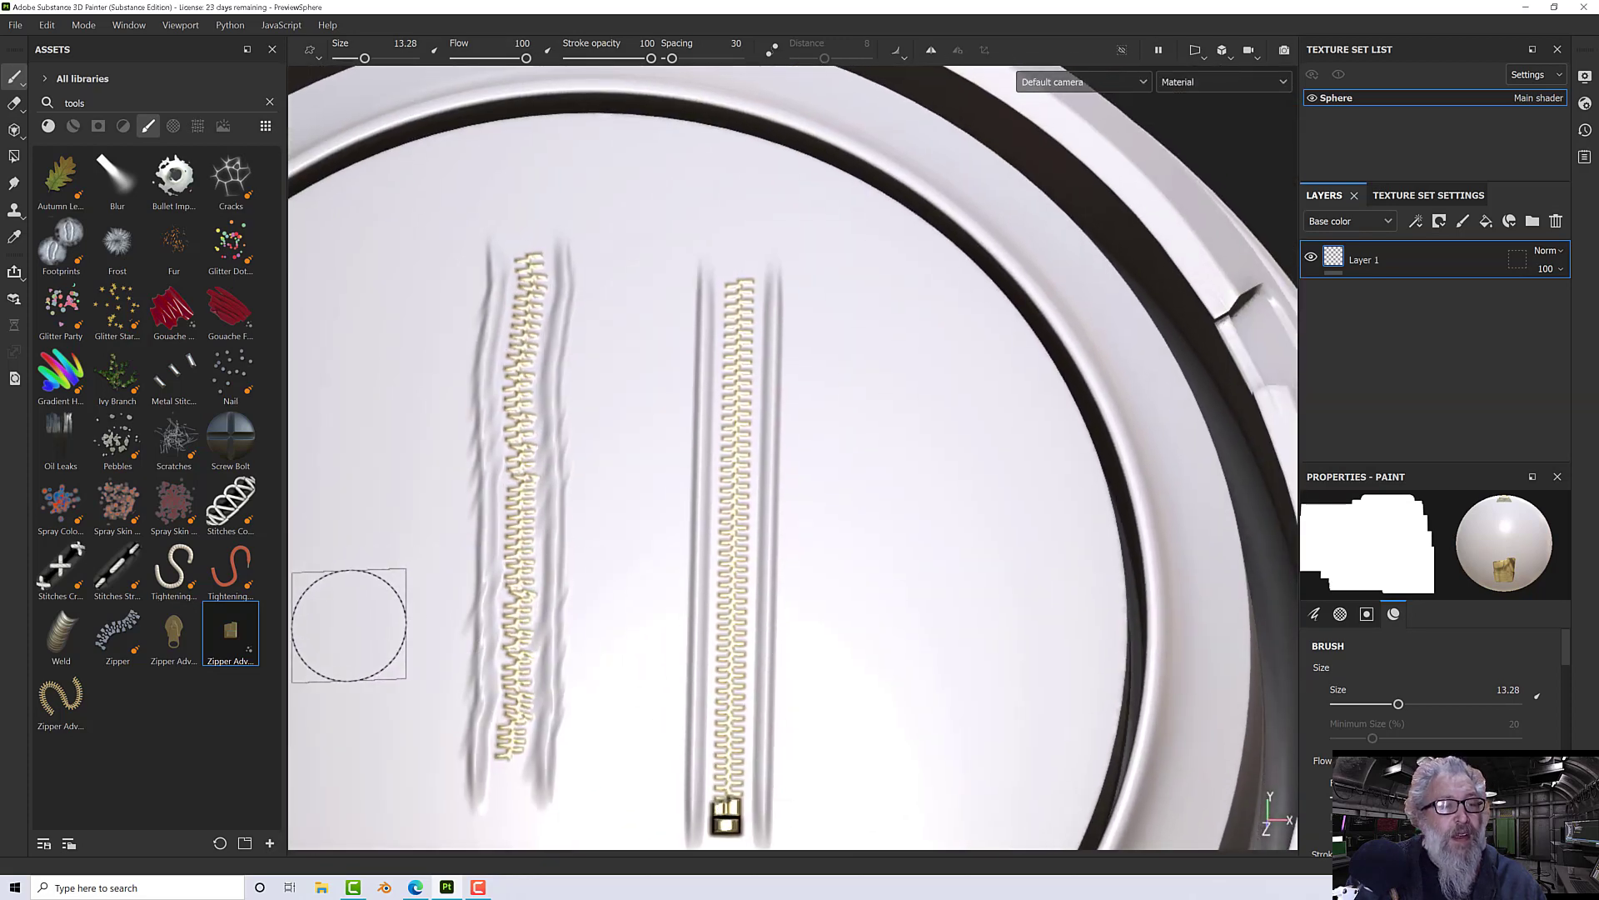
pyautogui.click(174, 633)
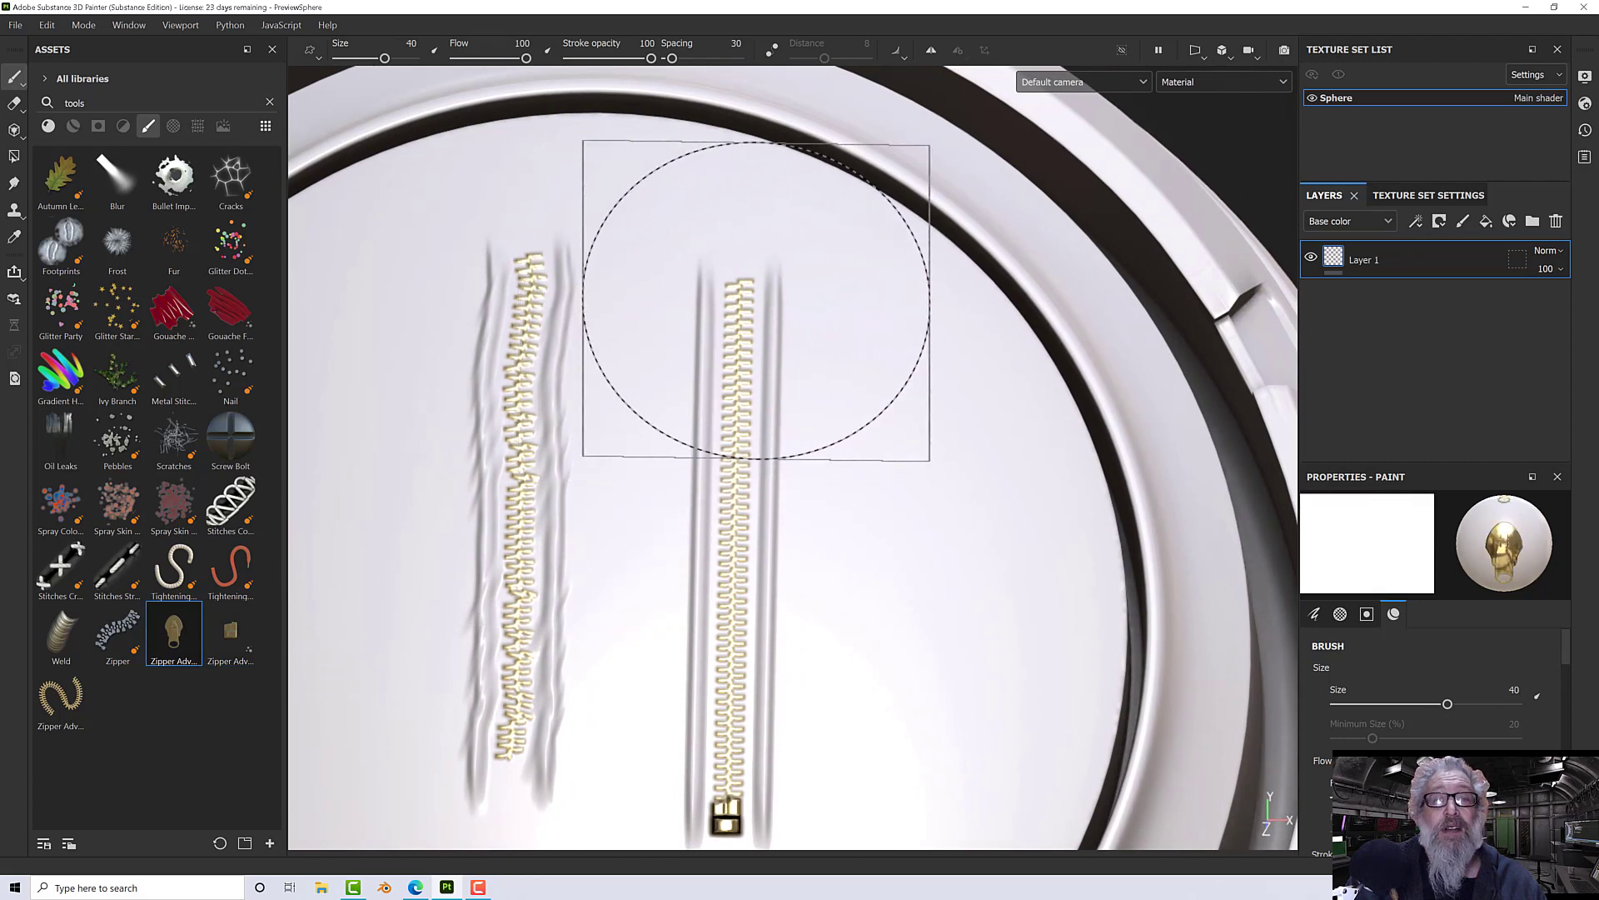
pyautogui.moveTo(757, 300)
pyautogui.keyDown('ctrl'); pyautogui.mouseDown(button='right')
pyautogui.moveTo(737, 292)
pyautogui.moveTo(747, 280)
pyautogui.mouseUp(button='right'); pyautogui.keyUp('ctrl')
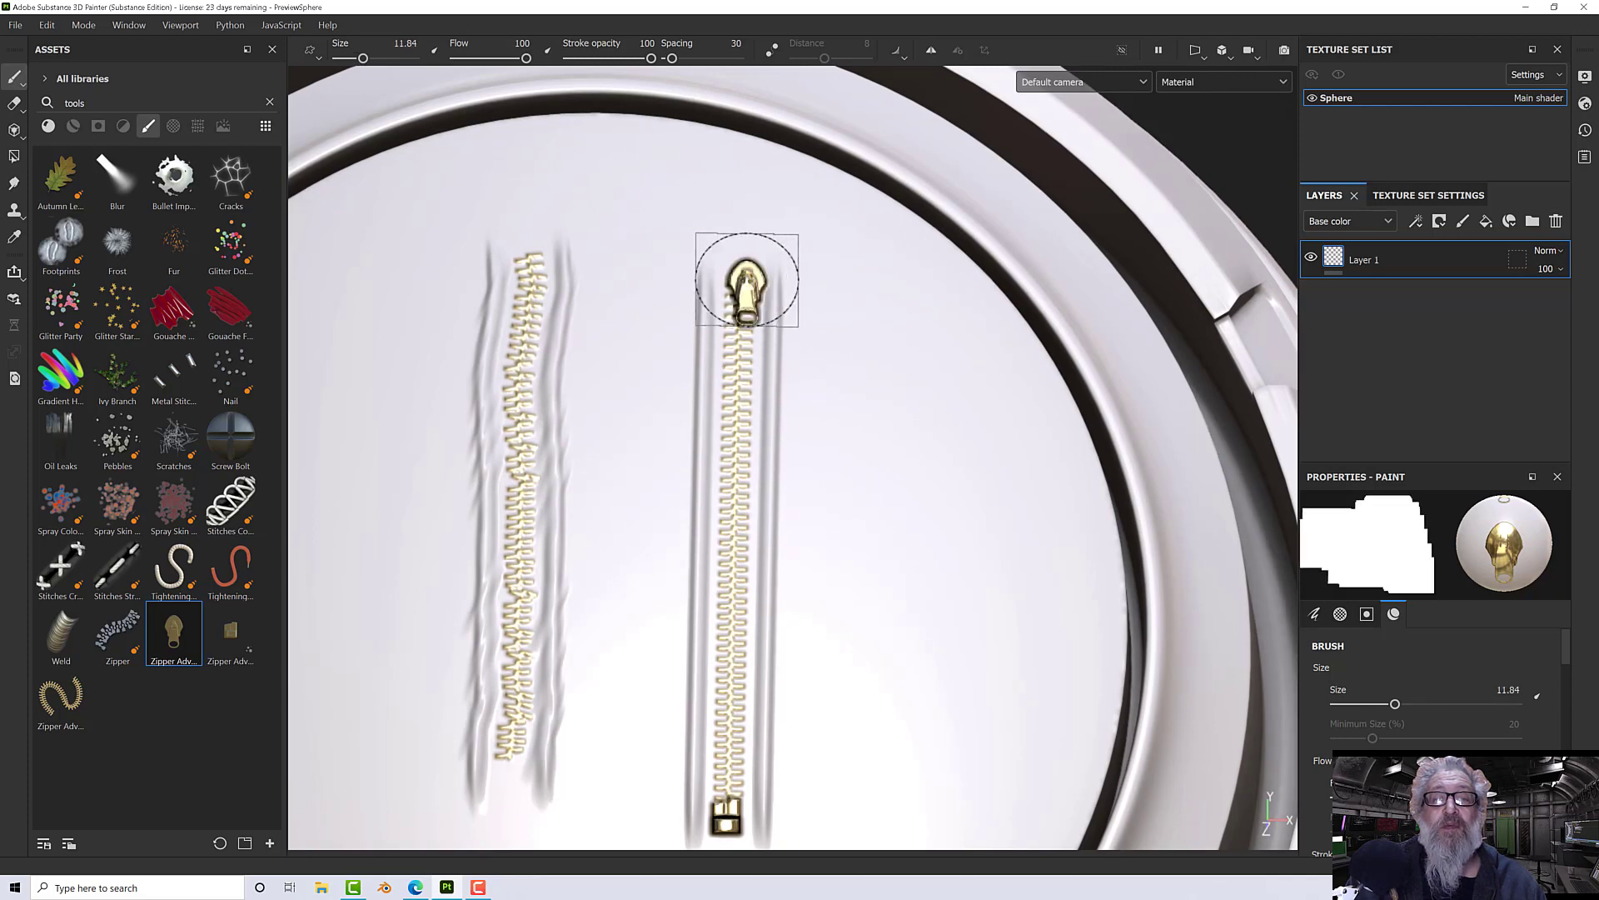
# Step: Examine the relief and shading of the completed zipper up close and from different angles
pyautogui.moveTo(821, 342)
pyautogui.keyDown('alt'); pyautogui.mouseDown()
pyautogui.moveTo(653, 307)
pyautogui.moveTo(683, 340)
pyautogui.moveTo(774, 346)
pyautogui.mouseUp(); pyautogui.keyUp('alt')
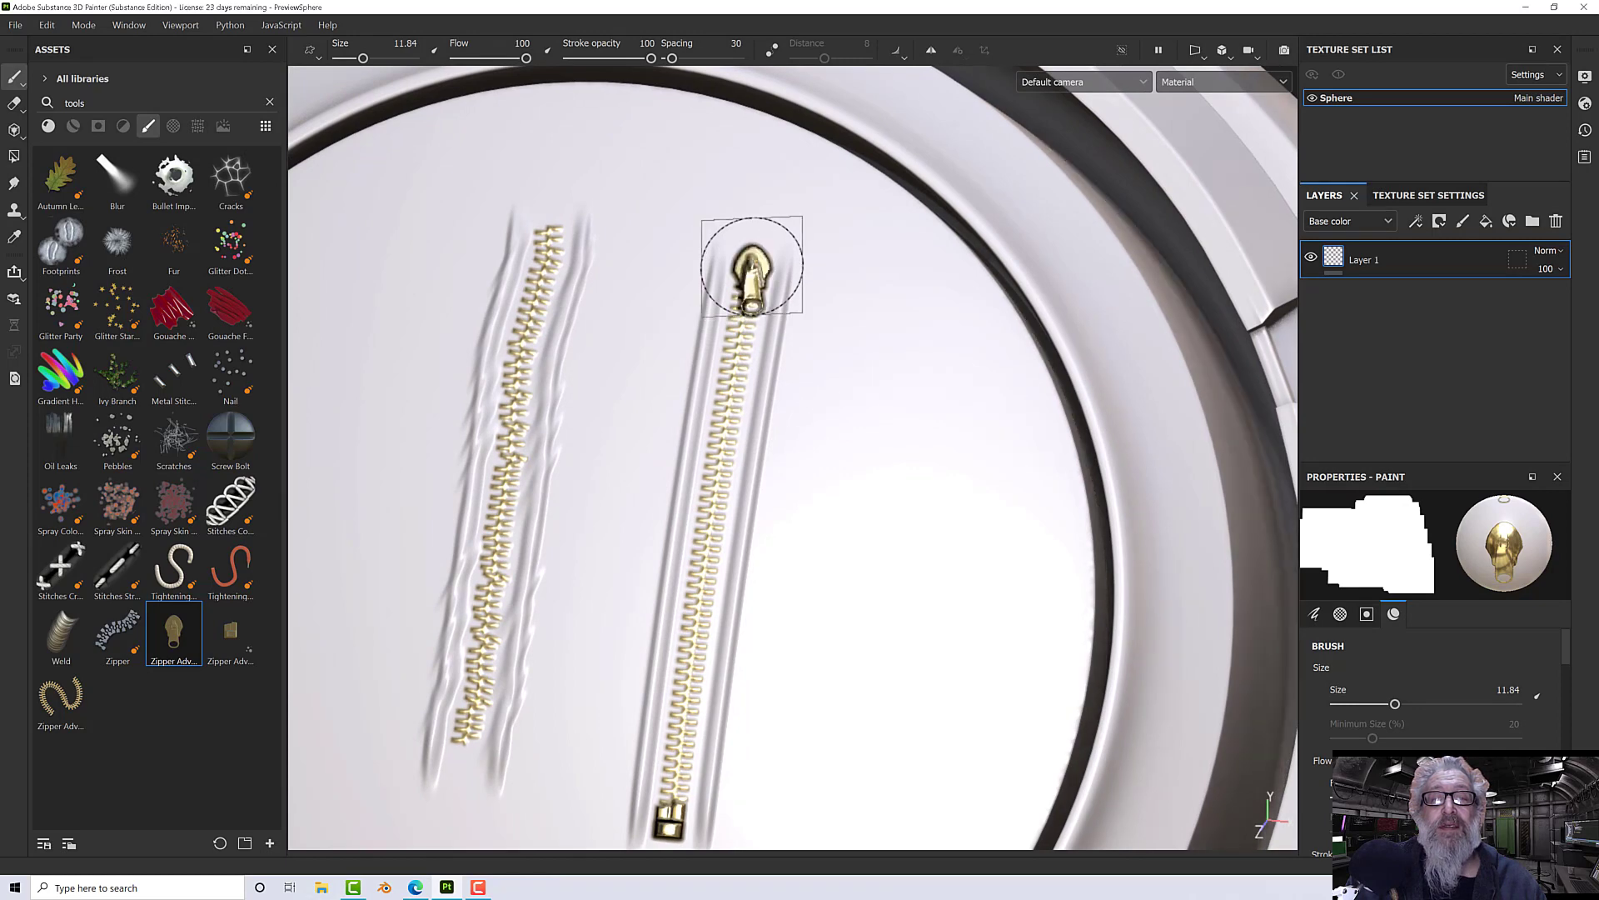
pyautogui.moveTo(746, 272)
pyautogui.keyDown('alt'); pyautogui.mouseDown()
pyautogui.moveTo(899, 328)
pyautogui.moveTo(878, 339)
pyautogui.mouseUp(); pyautogui.keyUp('alt')
pyautogui.scroll(2, 877, 342)
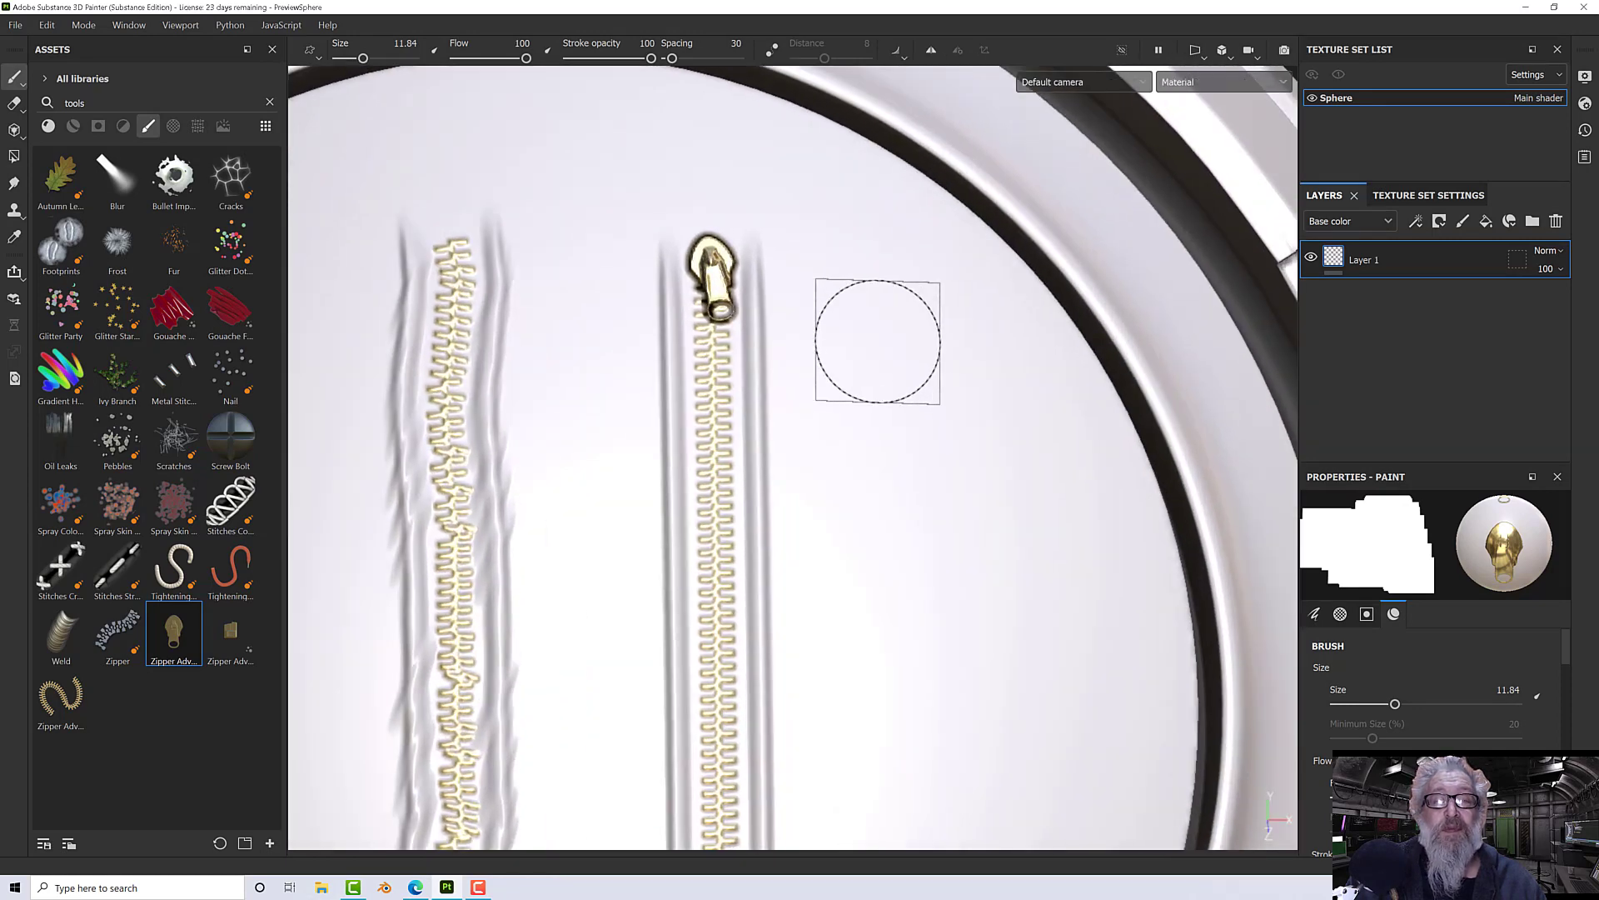
pyautogui.scroll(3, 877, 341)
pyautogui.scroll(-5, 878, 341)
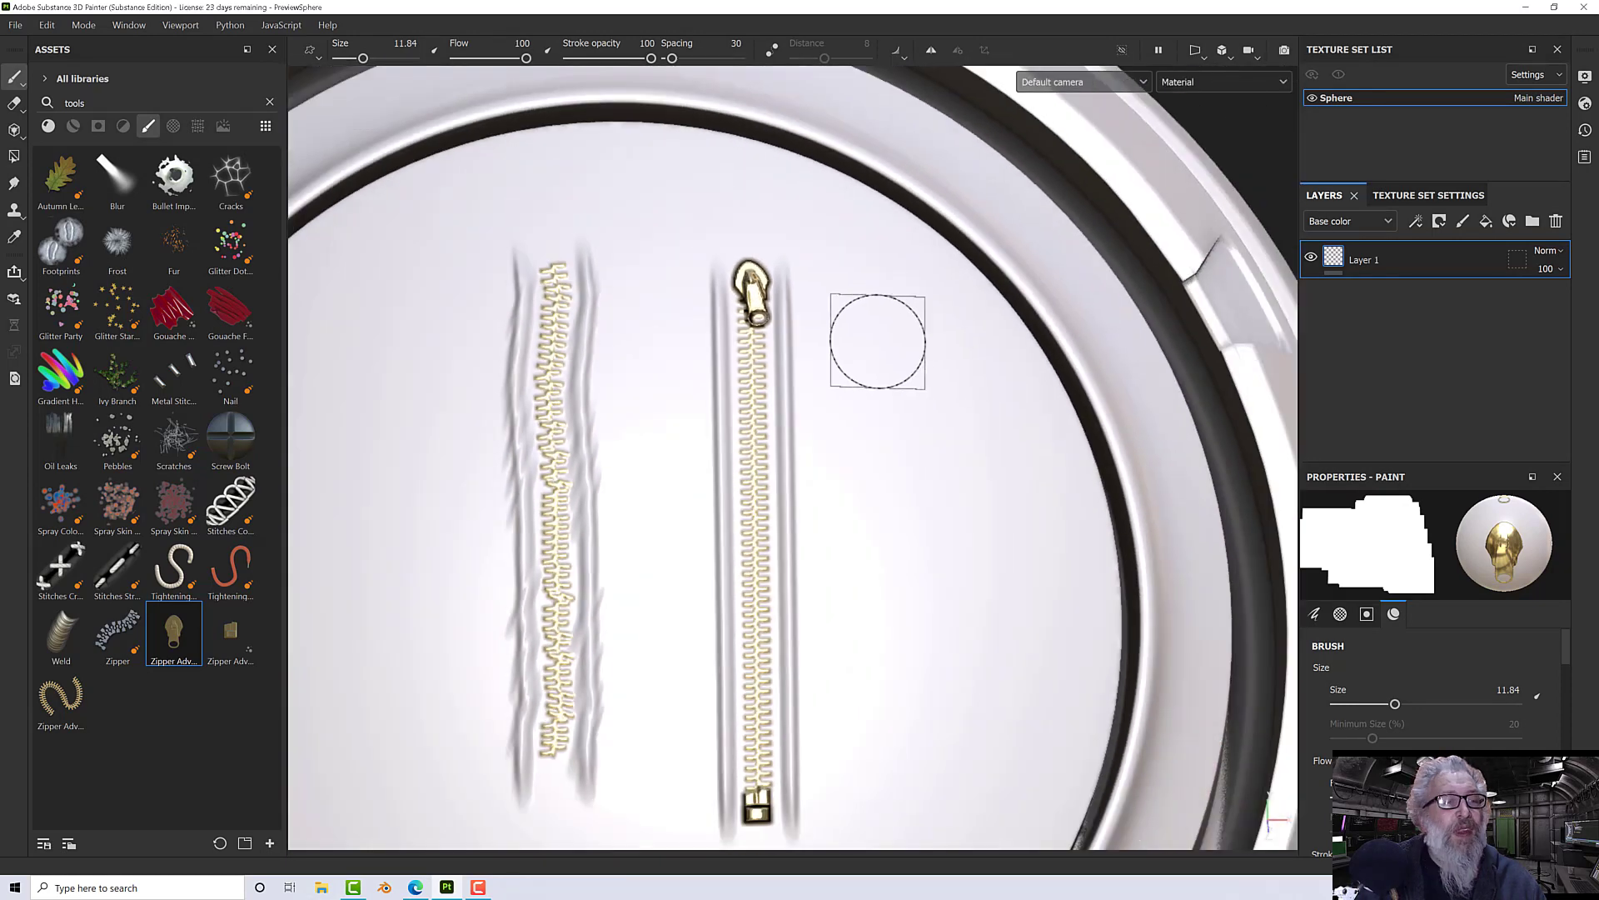
pyautogui.scroll(-5, 878, 342)
pyautogui.keyDown('alt'); pyautogui.moveTo(849, 364); pyautogui.dragTo(732, 341); pyautogui.keyUp('alt')
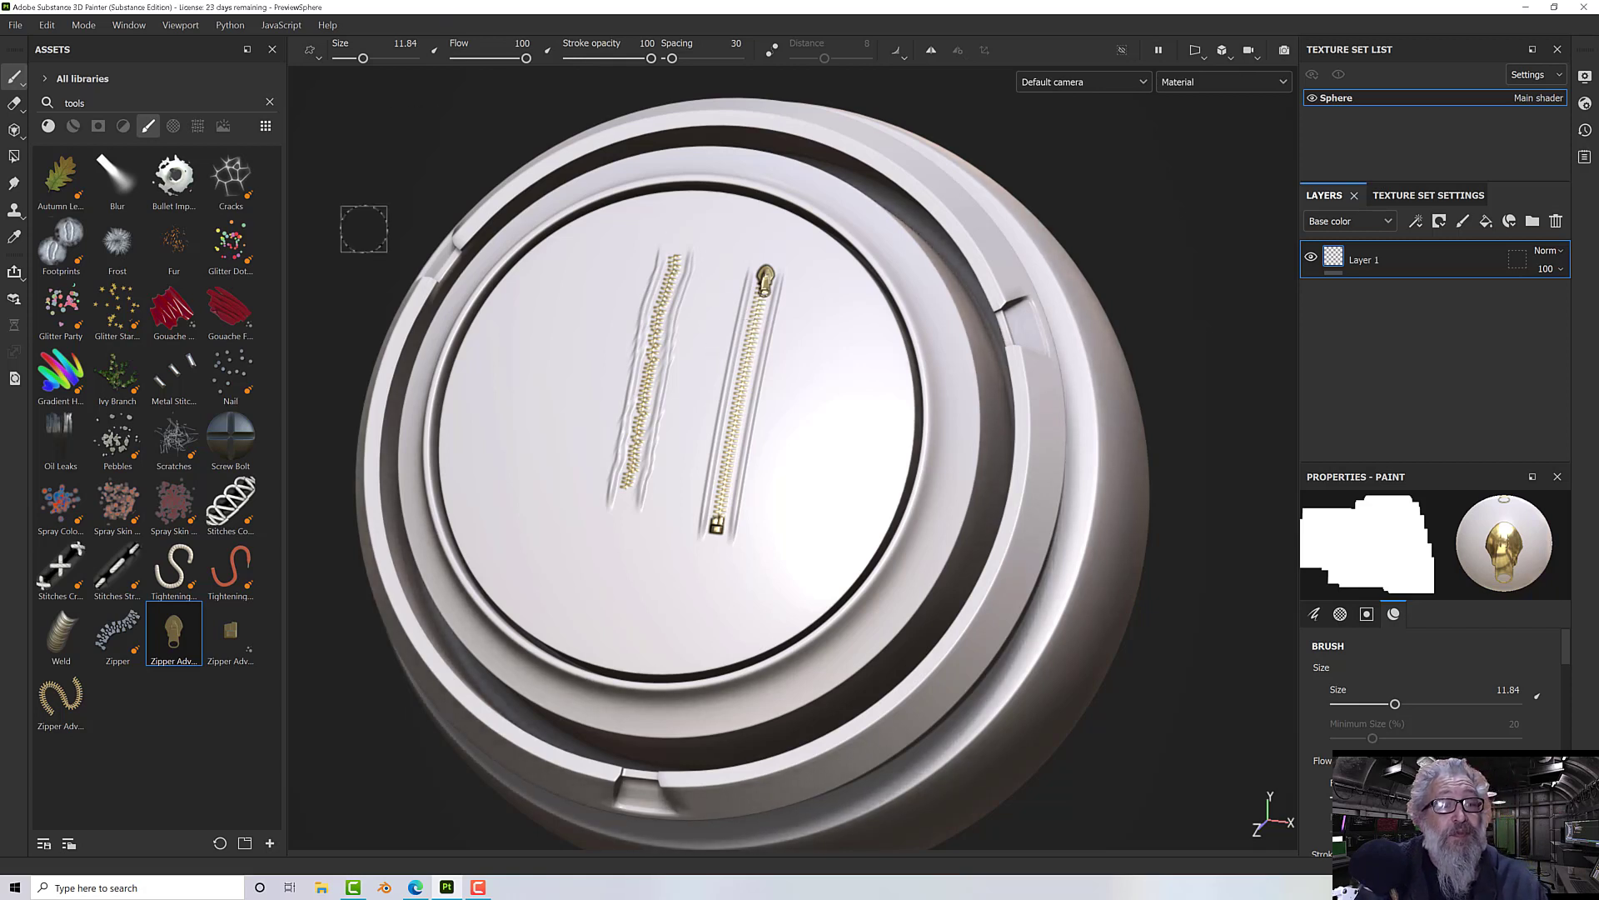
# Step: Paint a wavy line of looping stitches to the right of the straight zipper at brush size 2
pyautogui.click(231, 502)
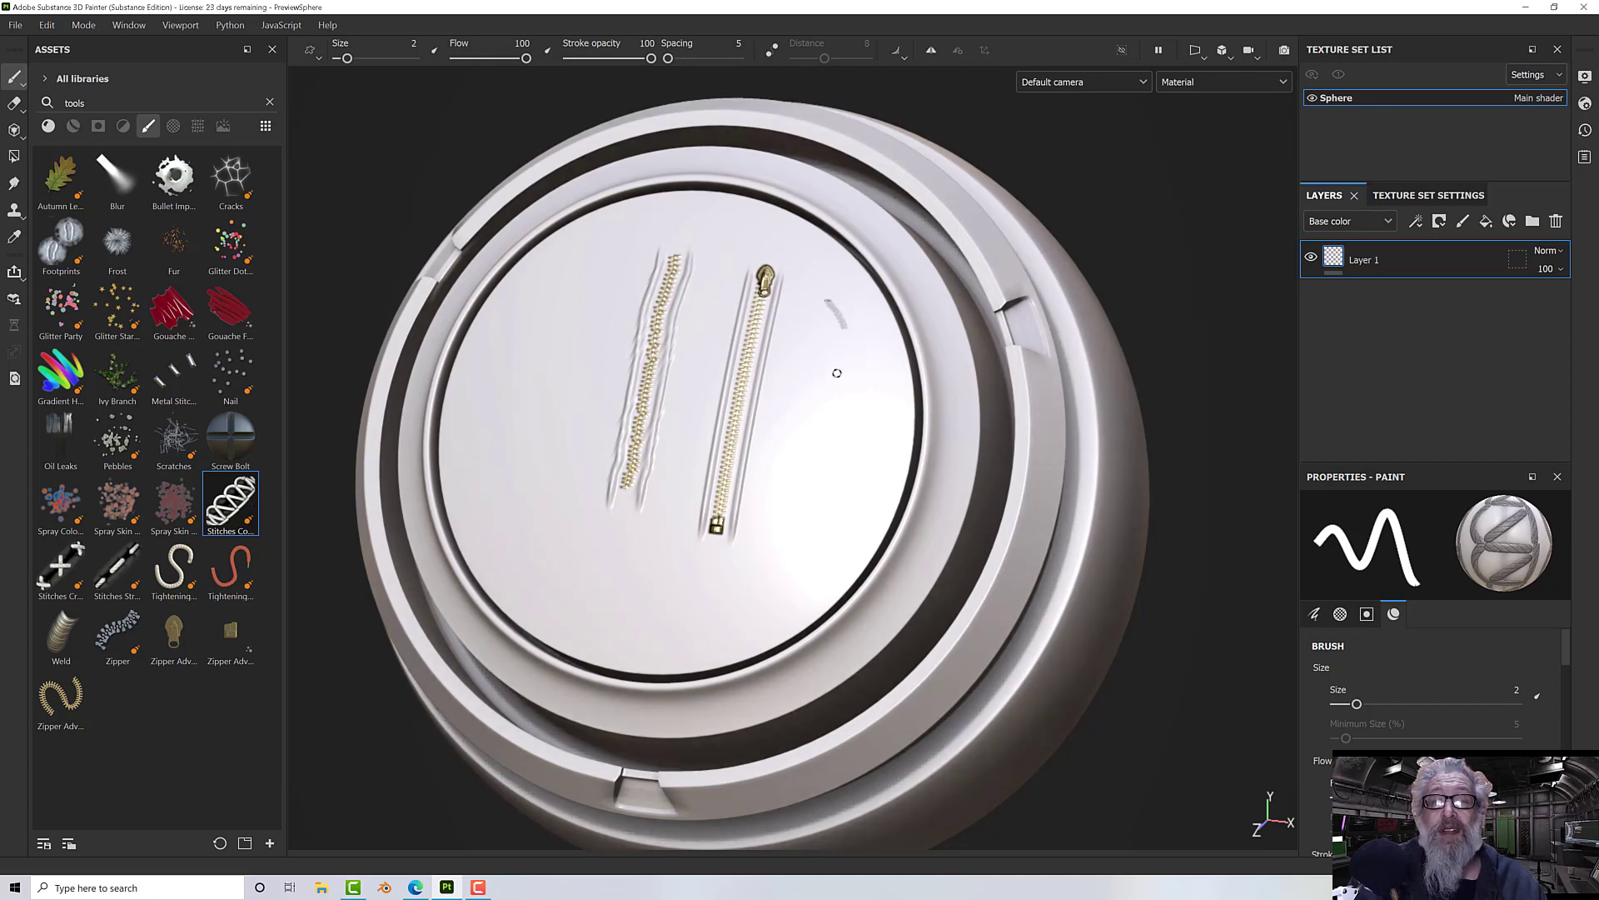
pyautogui.moveTo(836, 372); pyautogui.dragTo(824, 461)
pyautogui.scroll(8, 820, 487)
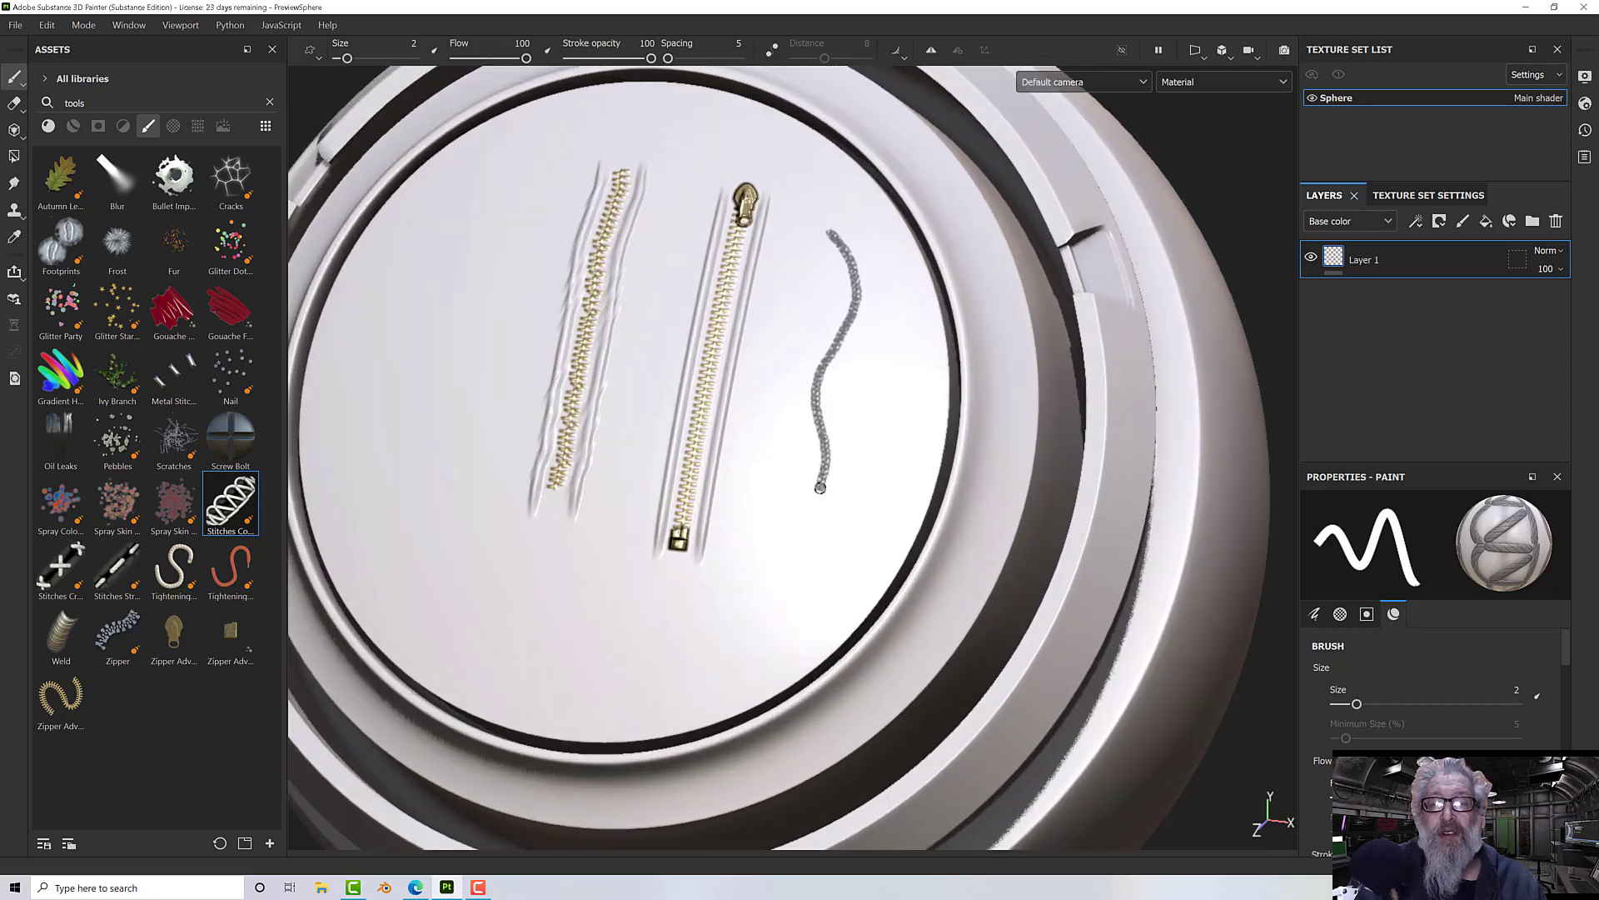
pyautogui.moveTo(820, 487)
pyautogui.keyDown('alt'); pyautogui.mouseDown()
pyautogui.moveTo(614, 407)
pyautogui.moveTo(500, 458)
pyautogui.mouseUp(); pyautogui.keyUp('alt')
# Step: Paint a curved line of straight stitches to the left of the zippers on the flat face at brush size 6.74
pyautogui.click(125, 568)
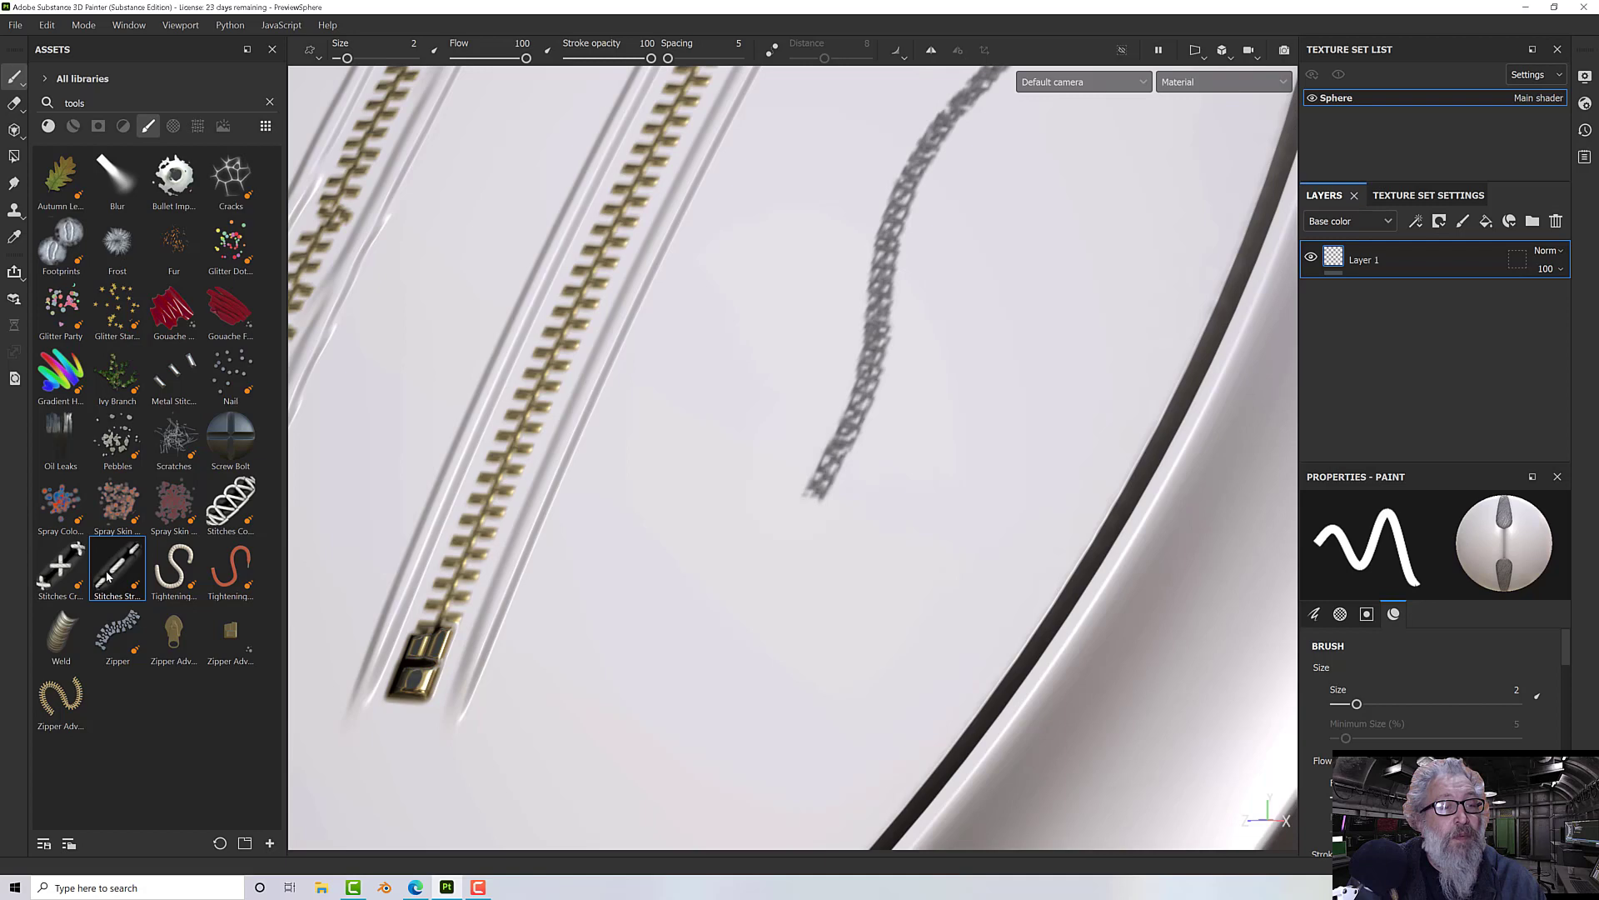
pyautogui.scroll(-2, 702, 480)
pyautogui.keyDown('alt'); pyautogui.moveTo(703, 480); pyautogui.dragTo(942, 371); pyautogui.keyUp('alt')
pyautogui.keyDown('alt'); pyautogui.moveTo(942, 370); pyautogui.dragTo(1083, 248, button='middle'); pyautogui.keyUp('alt')
pyautogui.keyDown('ctrl'); pyautogui.moveTo(448, 221); pyautogui.dragTo(504, 221, button='right'); pyautogui.keyUp('ctrl')
pyautogui.keyDown('alt'); pyautogui.moveTo(453, 229); pyautogui.dragTo(692, 483, button='middle'); pyautogui.keyUp('alt')
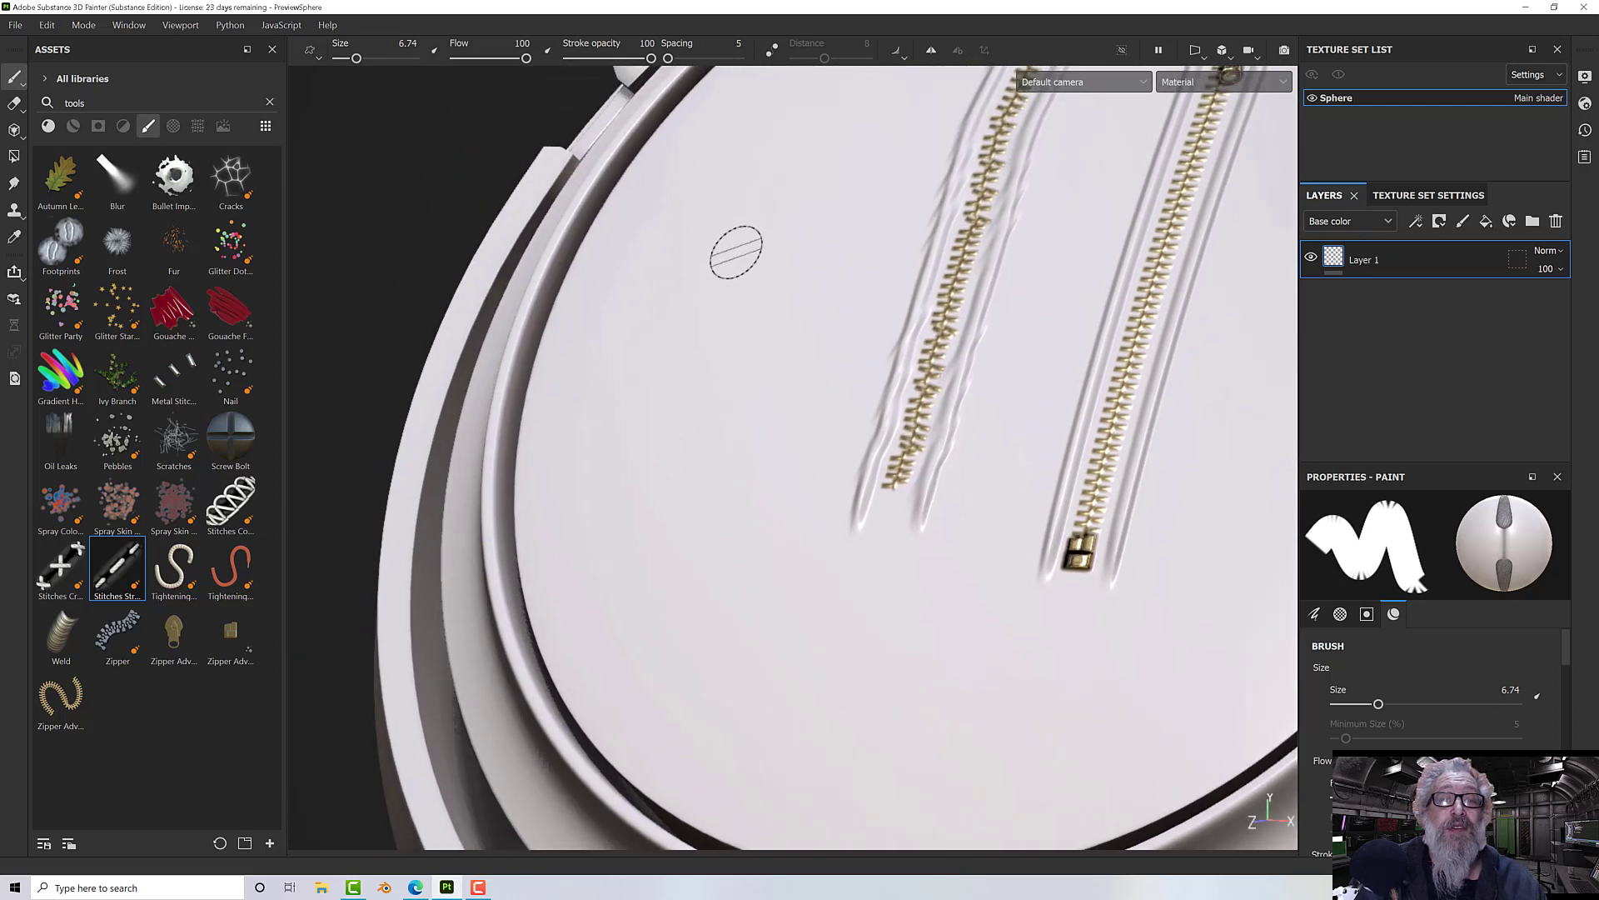
pyautogui.moveTo(711, 297); pyautogui.dragTo(700, 367)
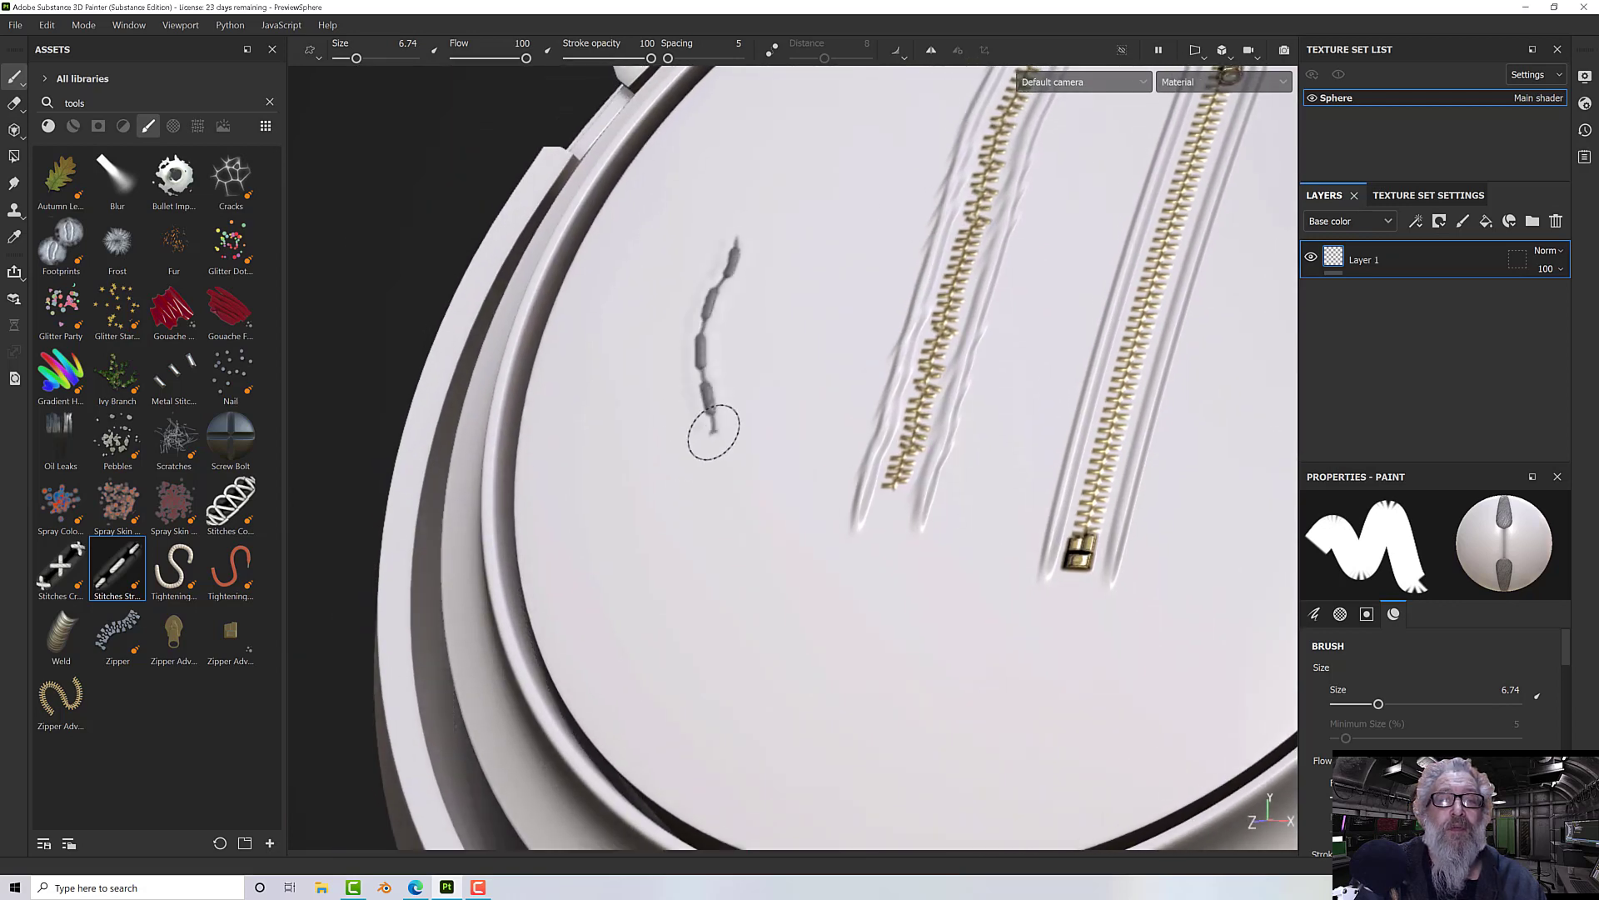
pyautogui.moveTo(720, 555)
pyautogui.keyDown('alt'); pyautogui.mouseDown()
pyautogui.moveTo(803, 364)
pyautogui.moveTo(832, 369)
pyautogui.moveTo(814, 453)
pyautogui.moveTo(728, 504)
pyautogui.moveTo(617, 435)
pyautogui.mouseUp(); pyautogui.keyUp('alt')
pyautogui.scroll(5, 727, 504)
pyautogui.scroll(-4, 758, 317)
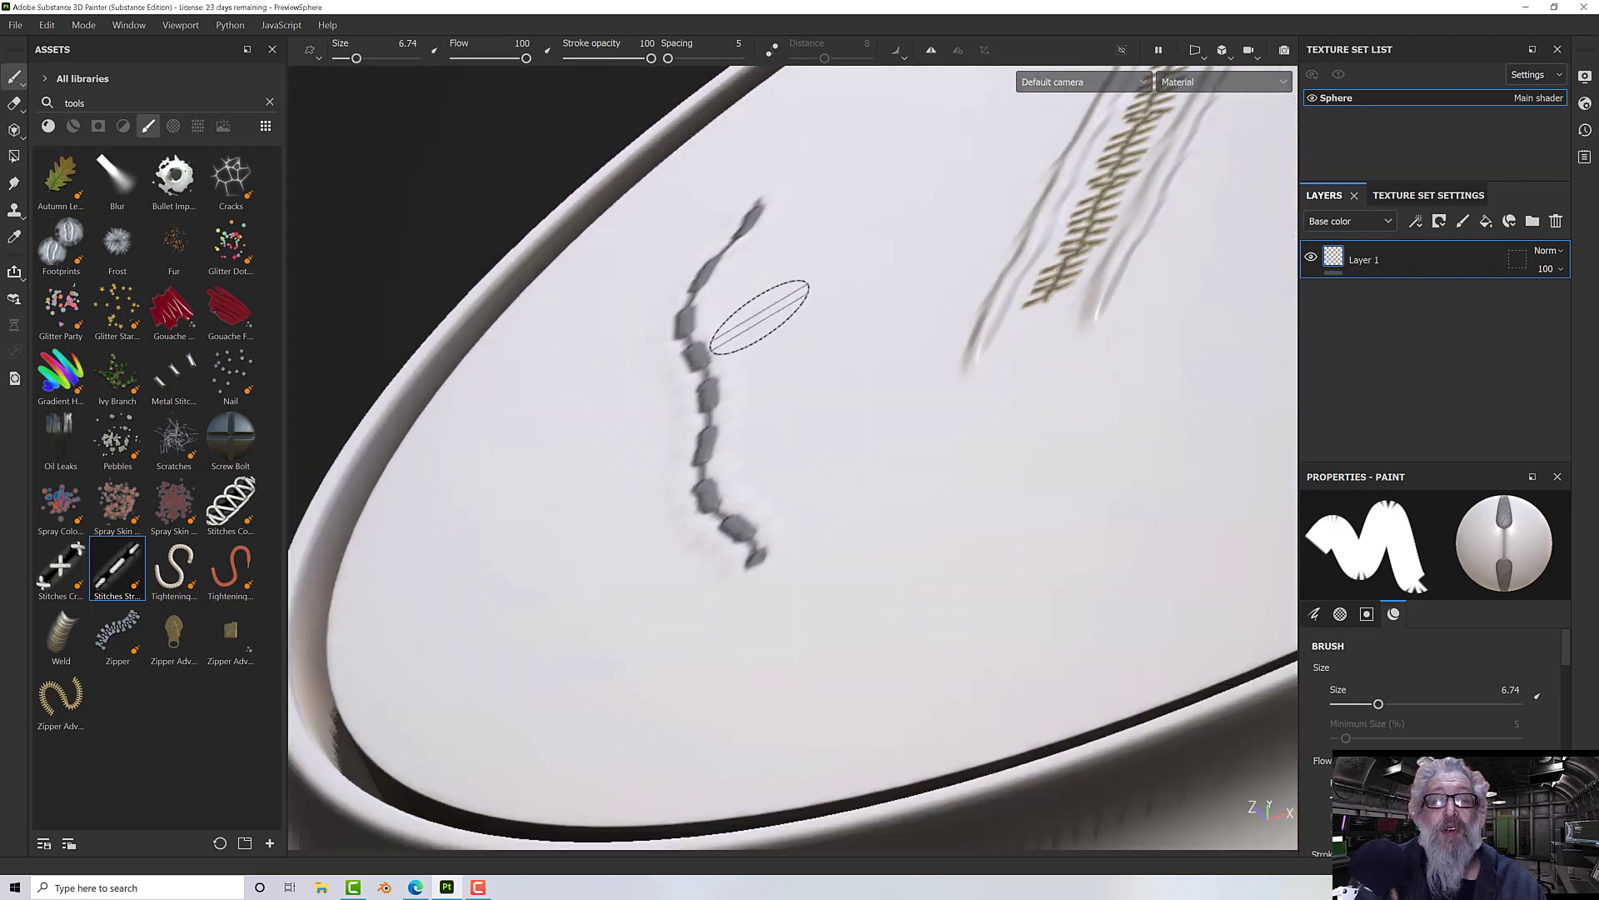
# Step: Delete the layer holding the zippers and stitches and add a new empty paint layer
pyautogui.scroll(2, 759, 317)
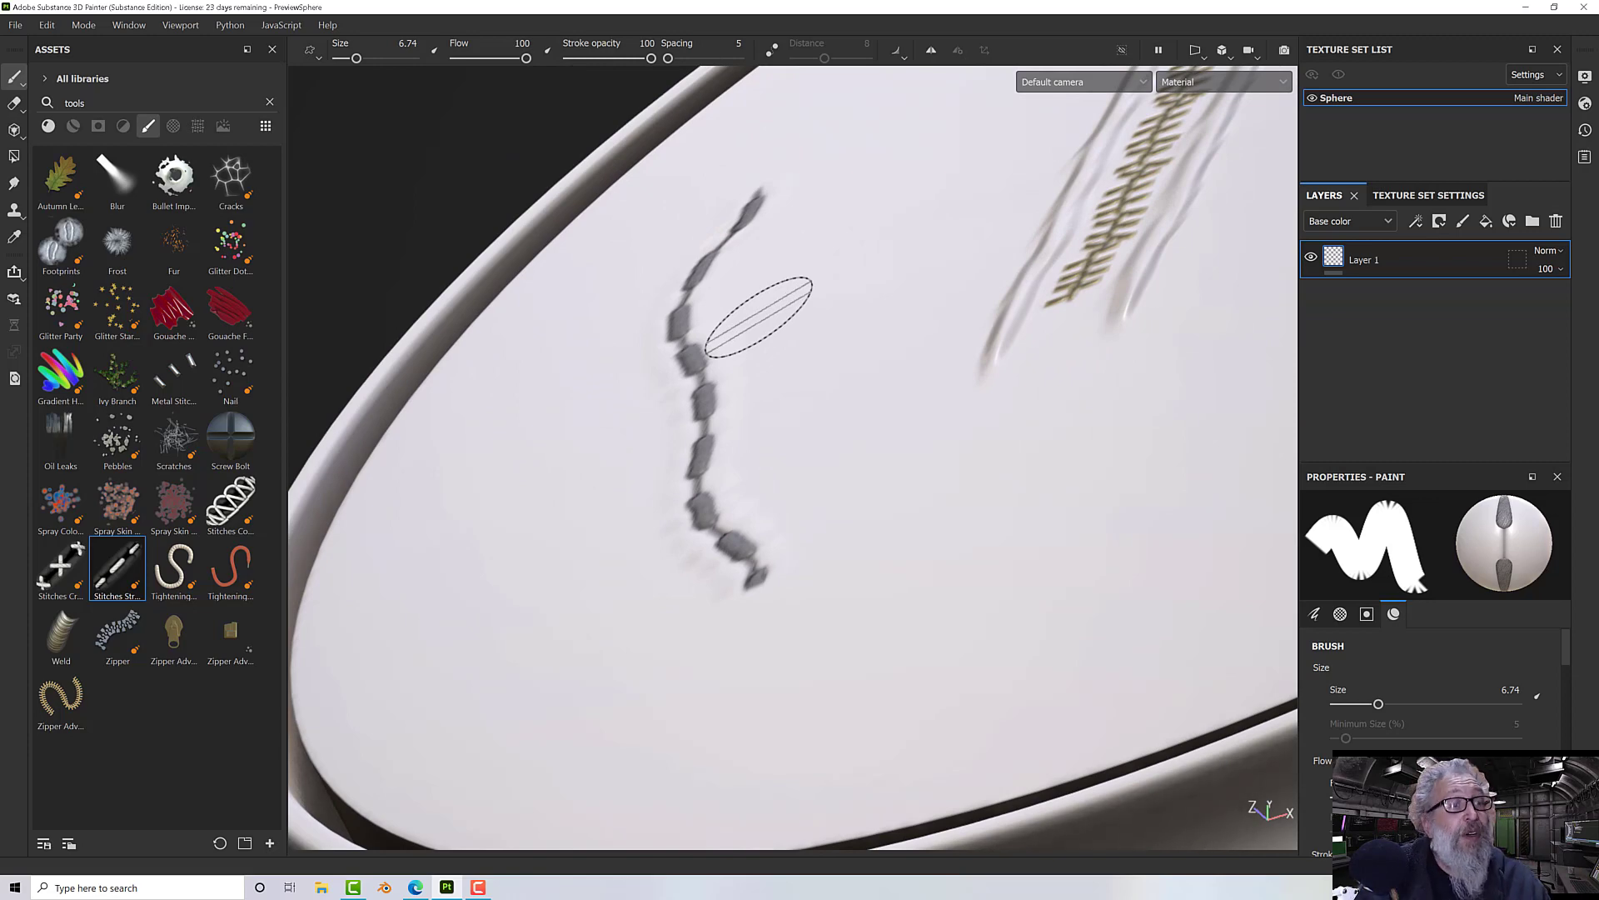
pyautogui.scroll(3, 792, 357)
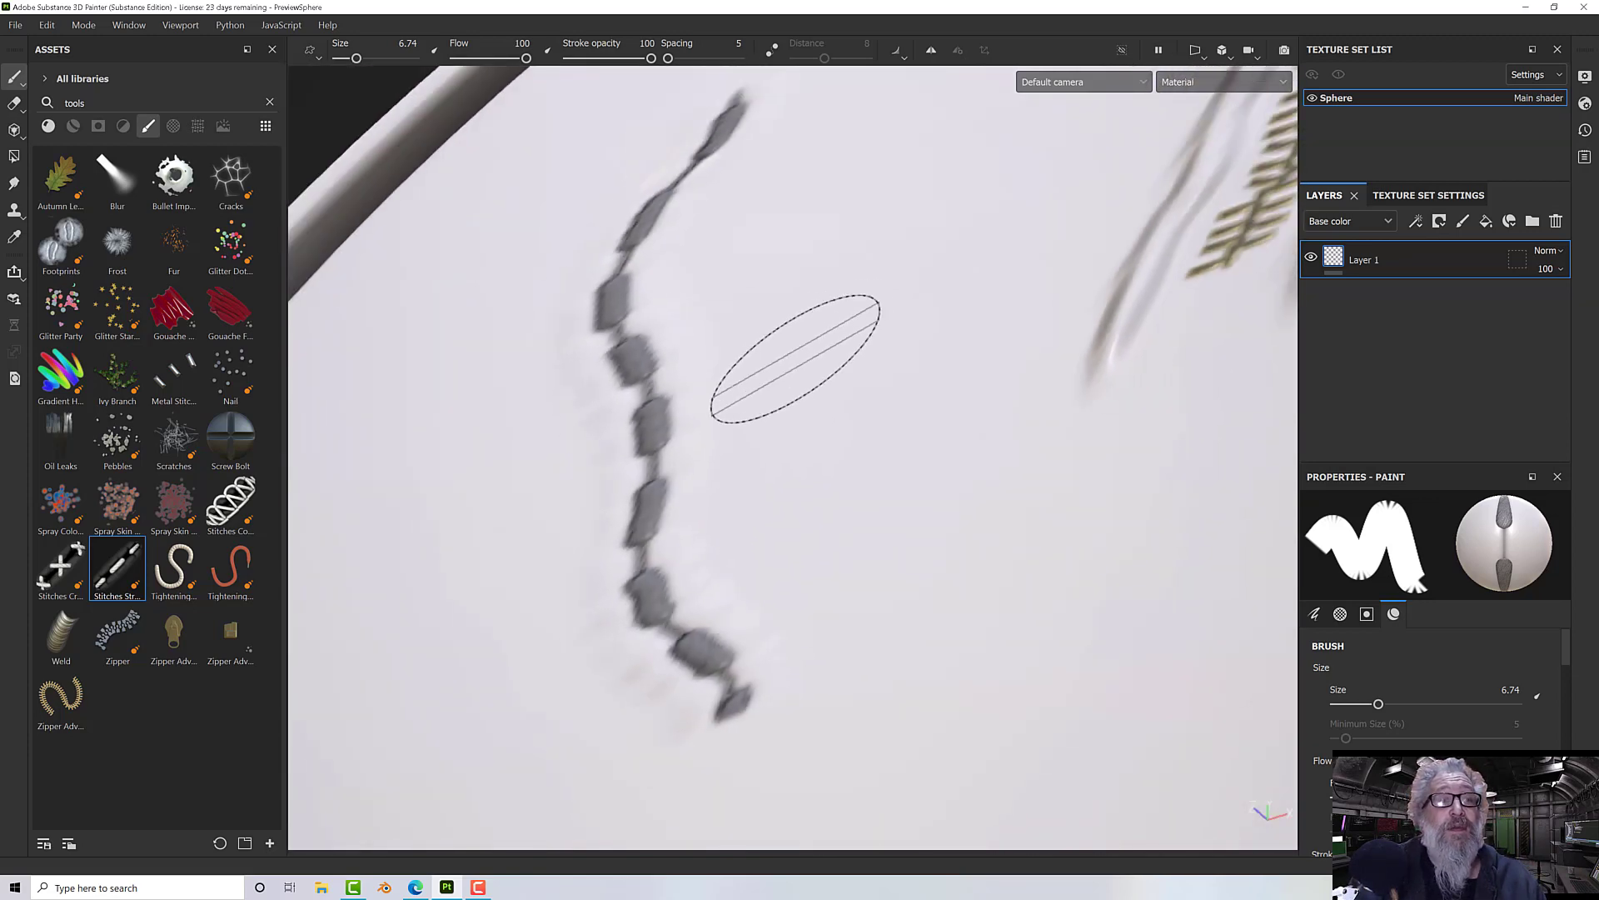
pyautogui.scroll(-3, 795, 358)
pyautogui.moveTo(792, 361)
pyautogui.keyDown('alt'); pyautogui.mouseDown()
pyautogui.moveTo(800, 350)
pyautogui.moveTo(792, 403)
pyautogui.moveTo(631, 577)
pyautogui.moveTo(841, 466)
pyautogui.moveTo(850, 445)
pyautogui.mouseUp(); pyautogui.keyUp('alt')
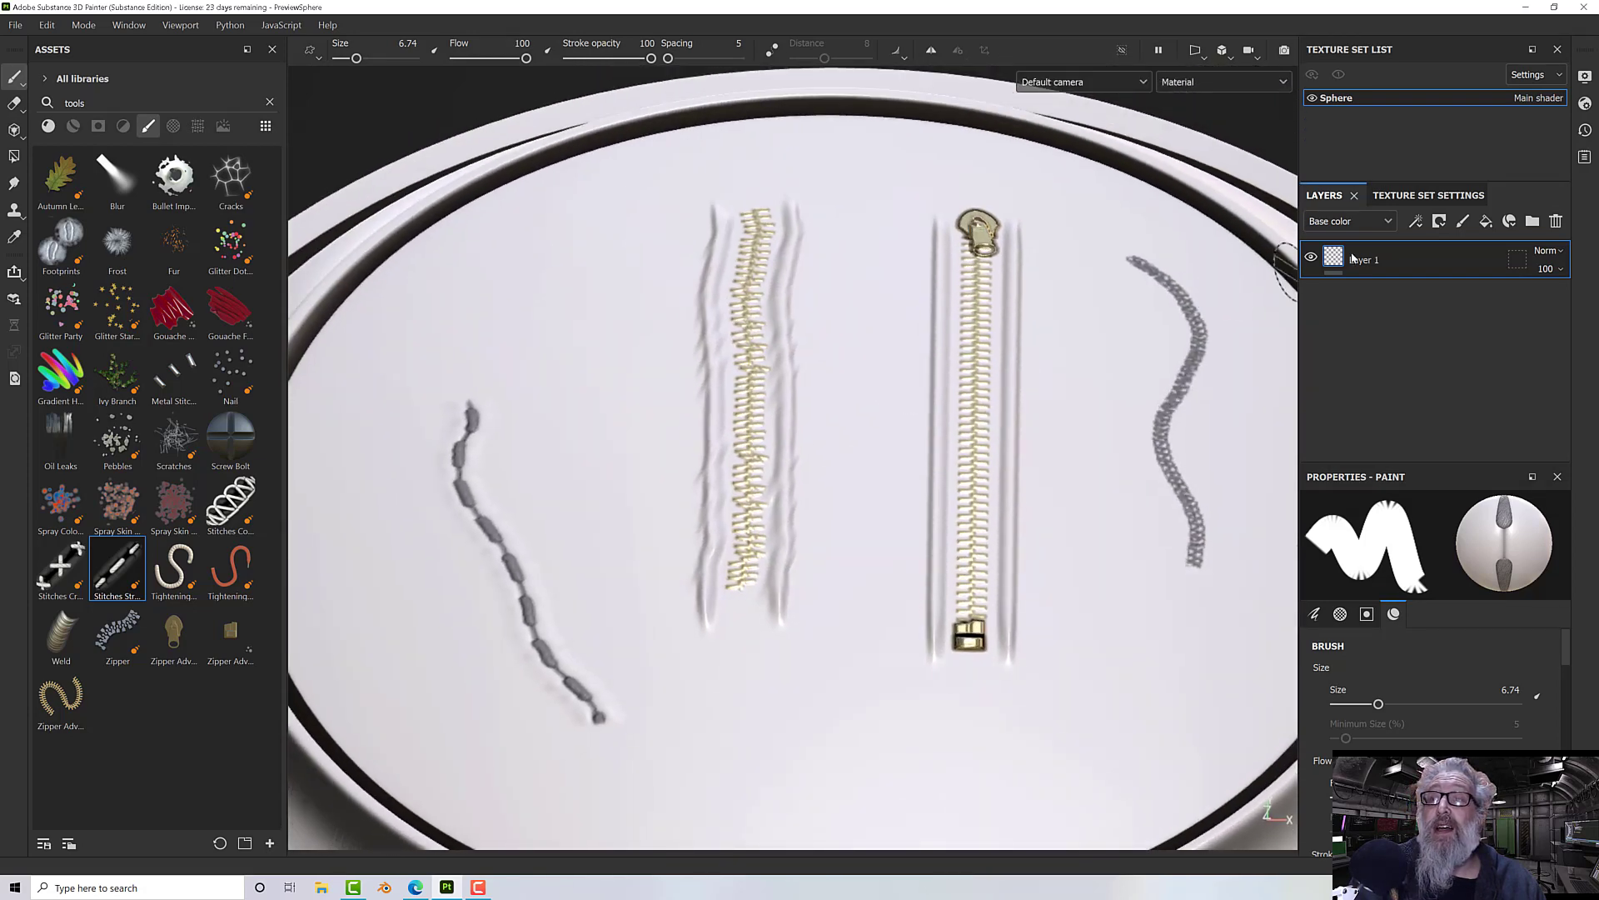
pyautogui.click(1556, 222)
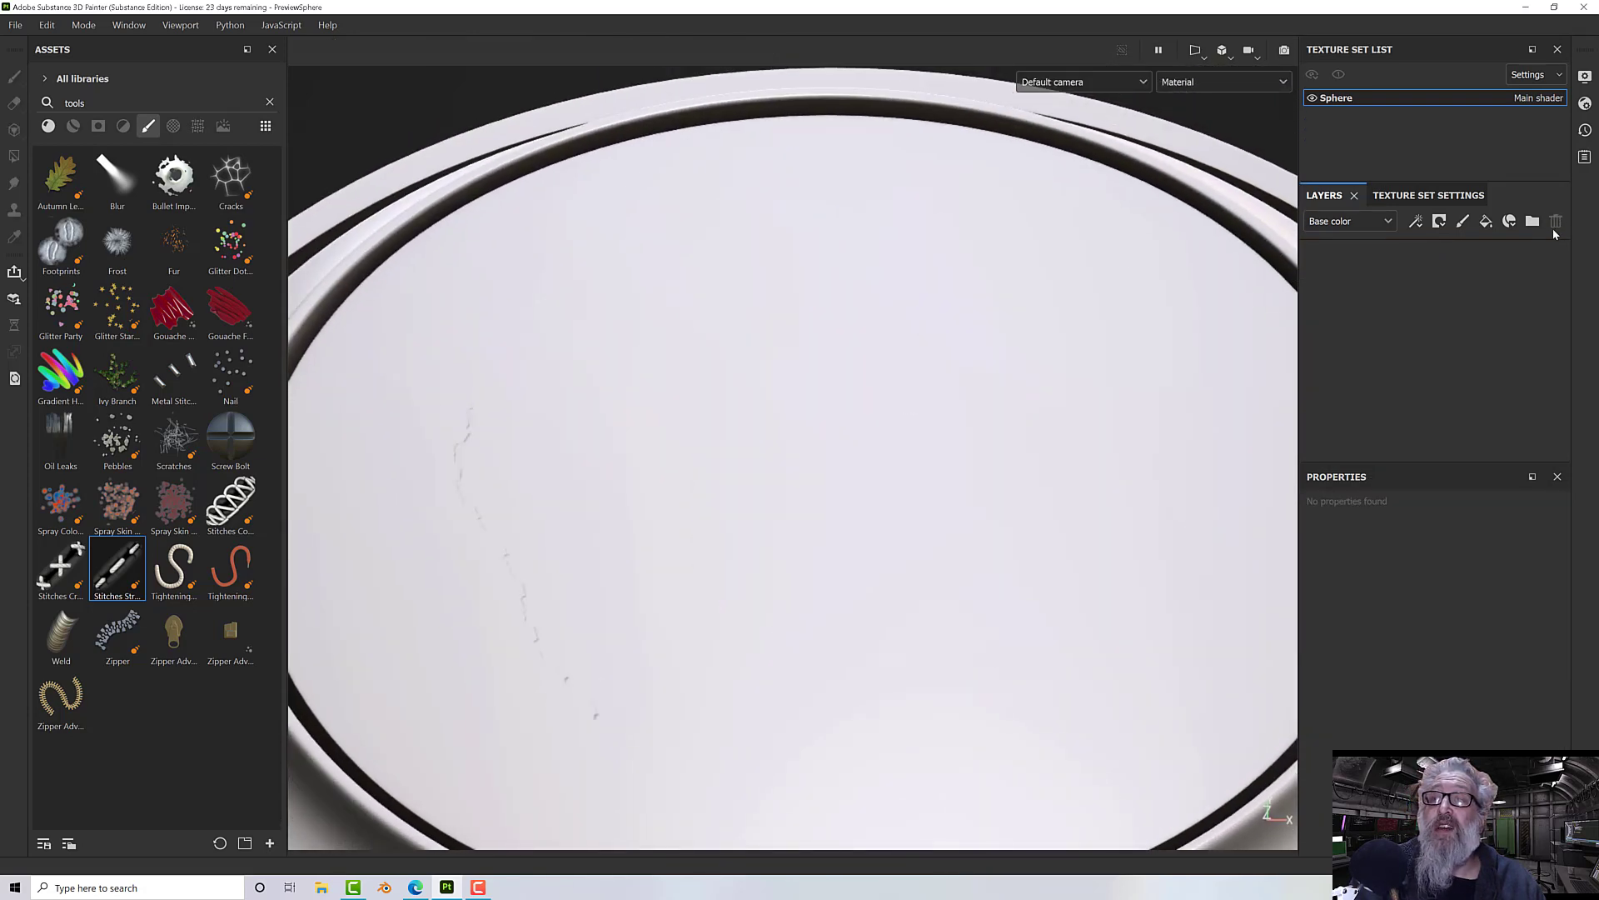
pyautogui.click(1465, 222)
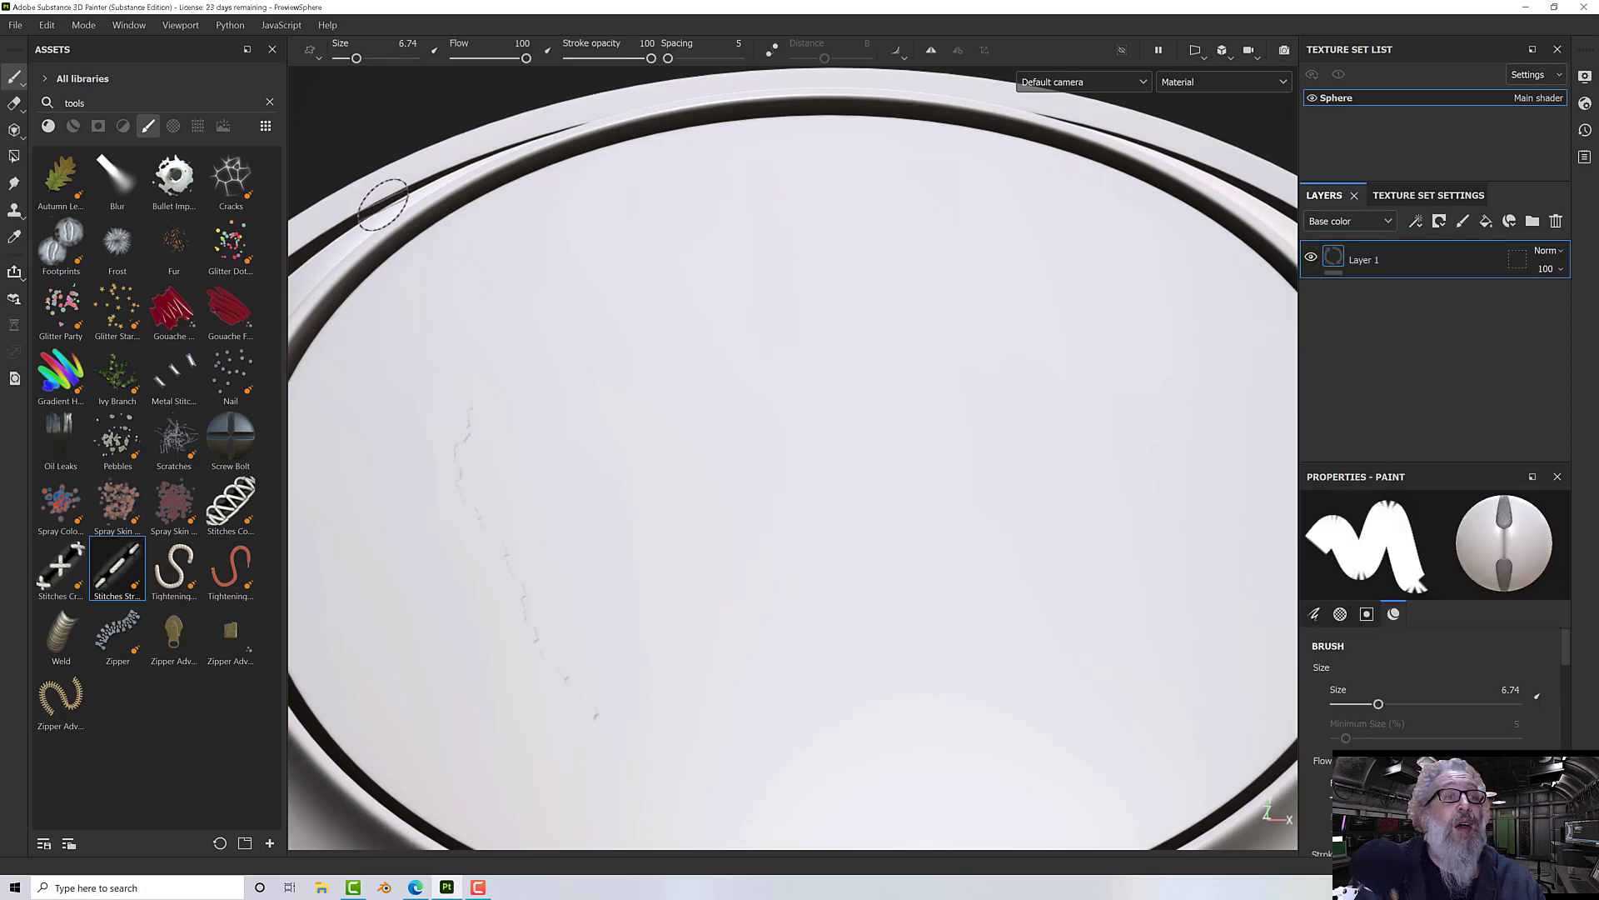
# Step: Show the texture assets instead of the brushes and replace the search term with "grunge"
pyautogui.click(203, 131)
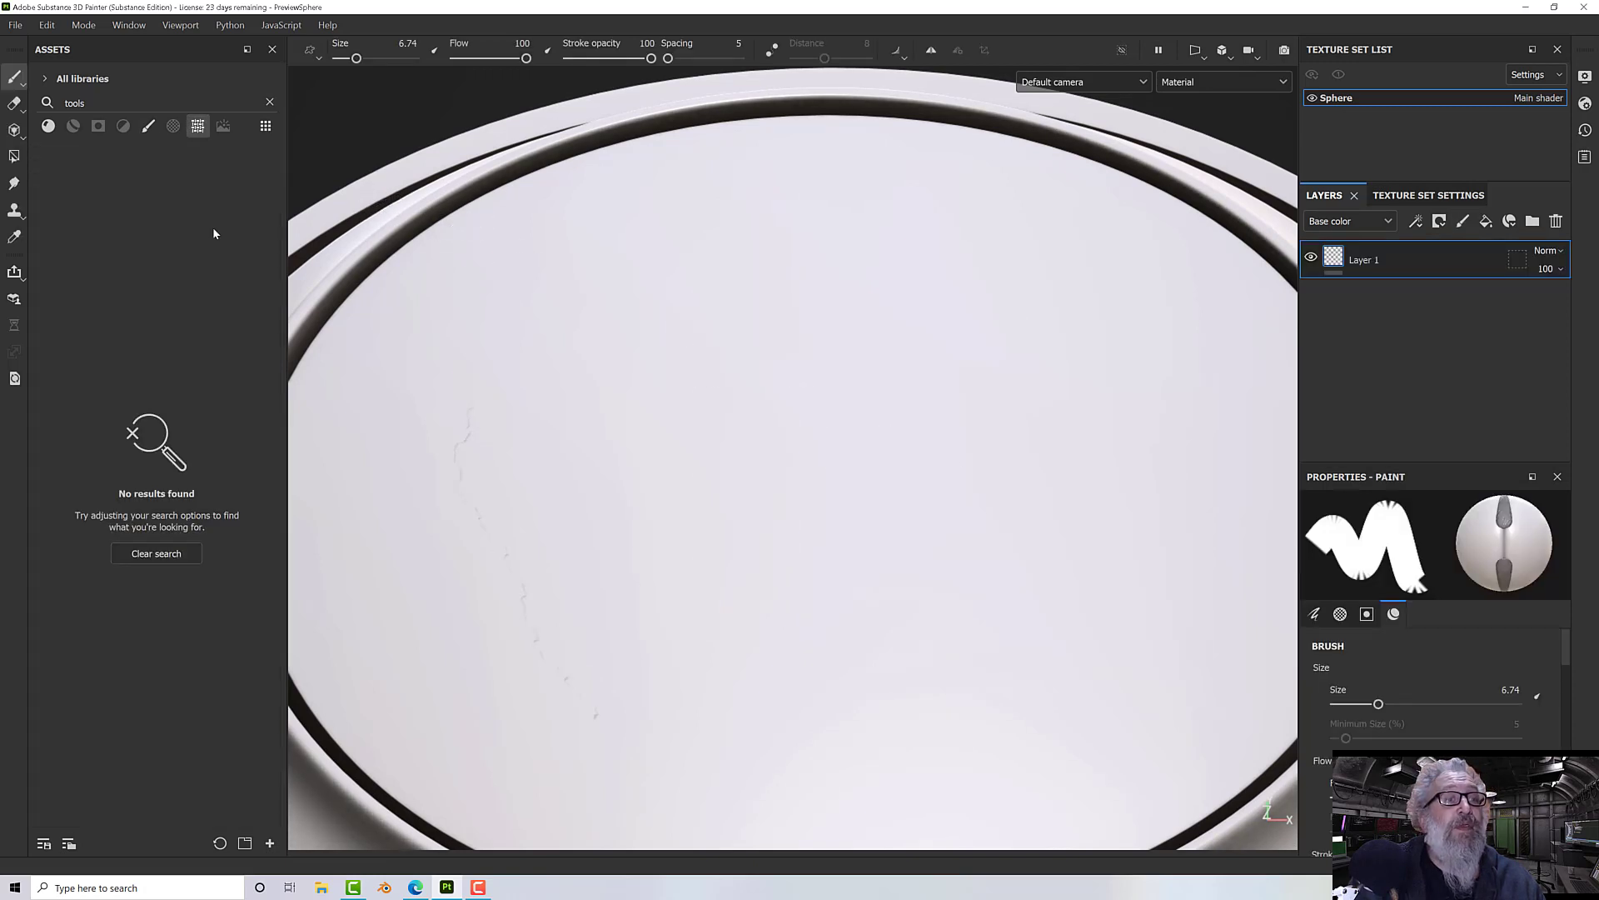
pyautogui.click(269, 103)
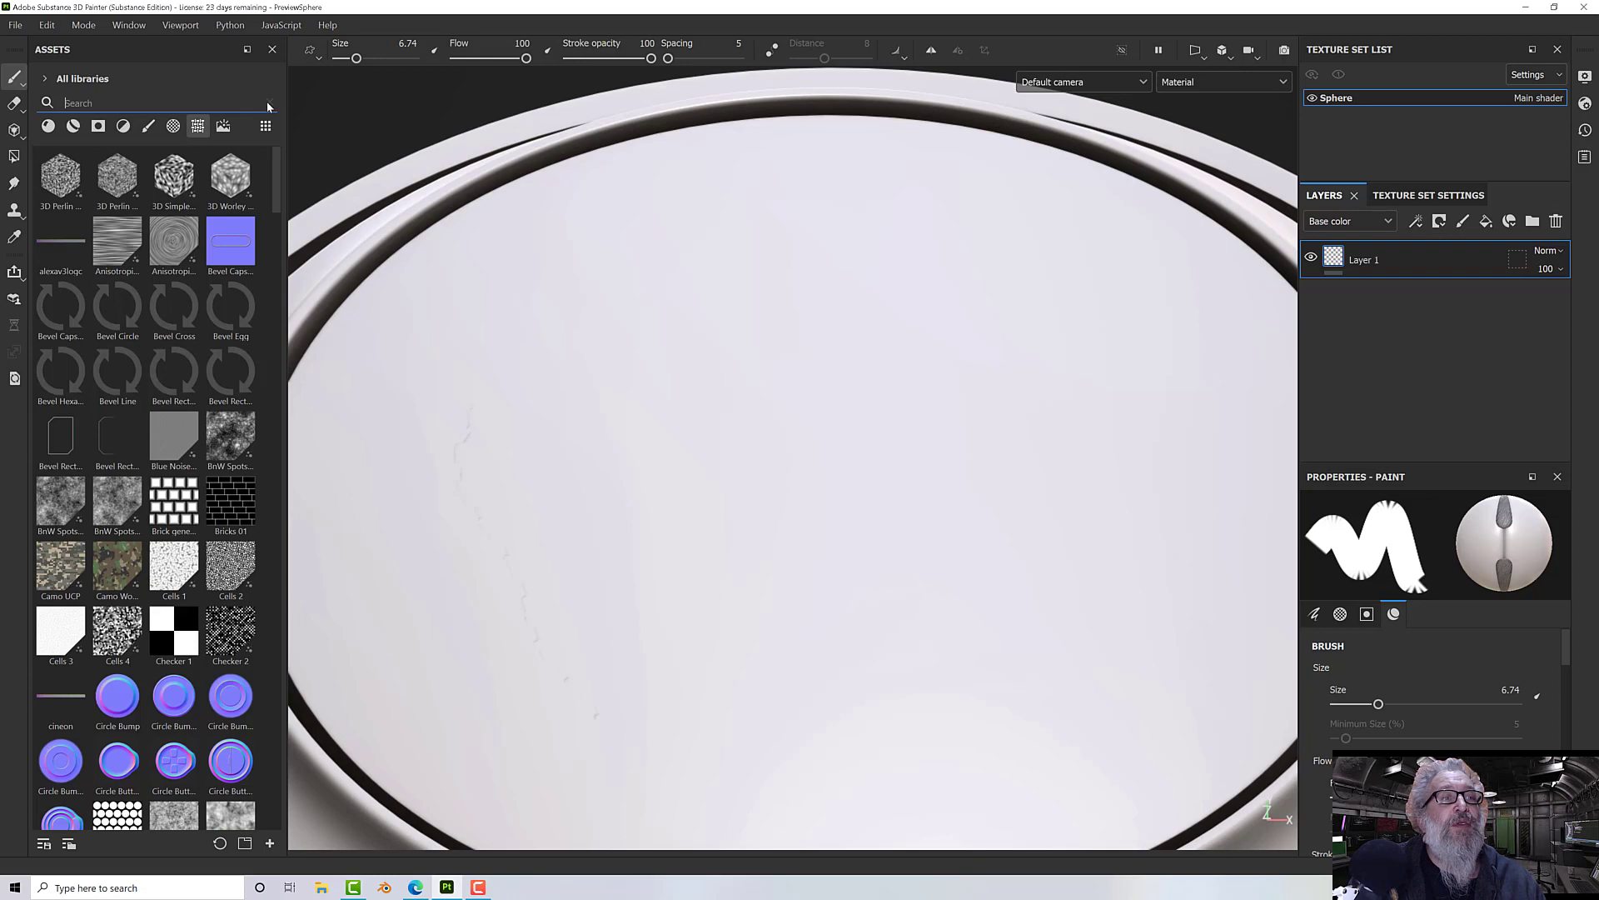
pyautogui.write('grunge')
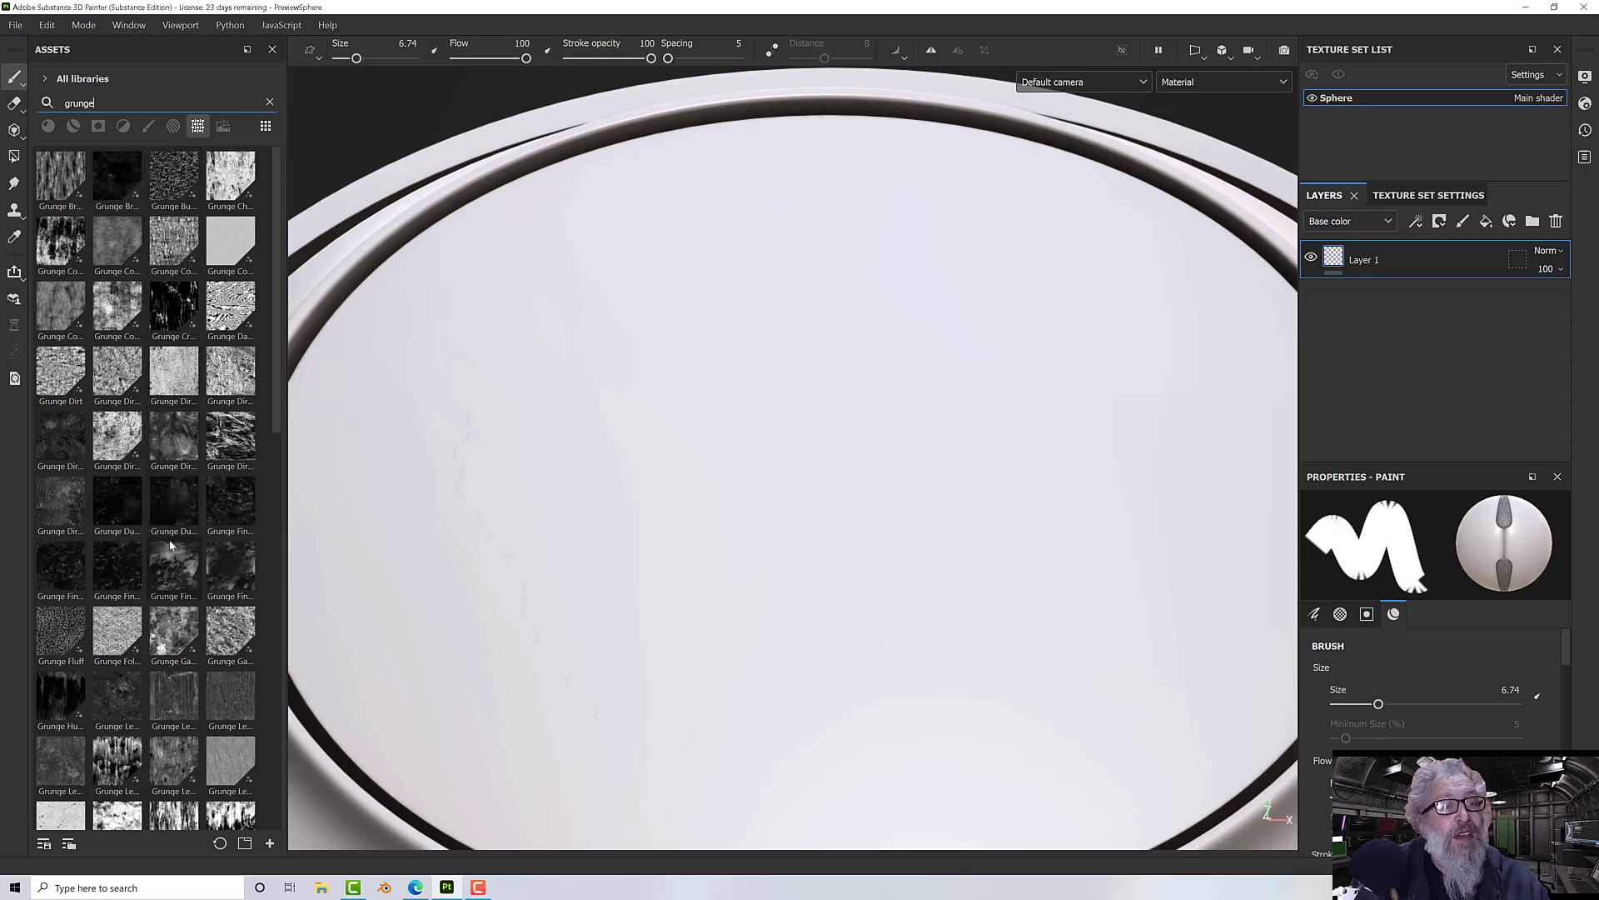
pyautogui.moveTo(168, 450)
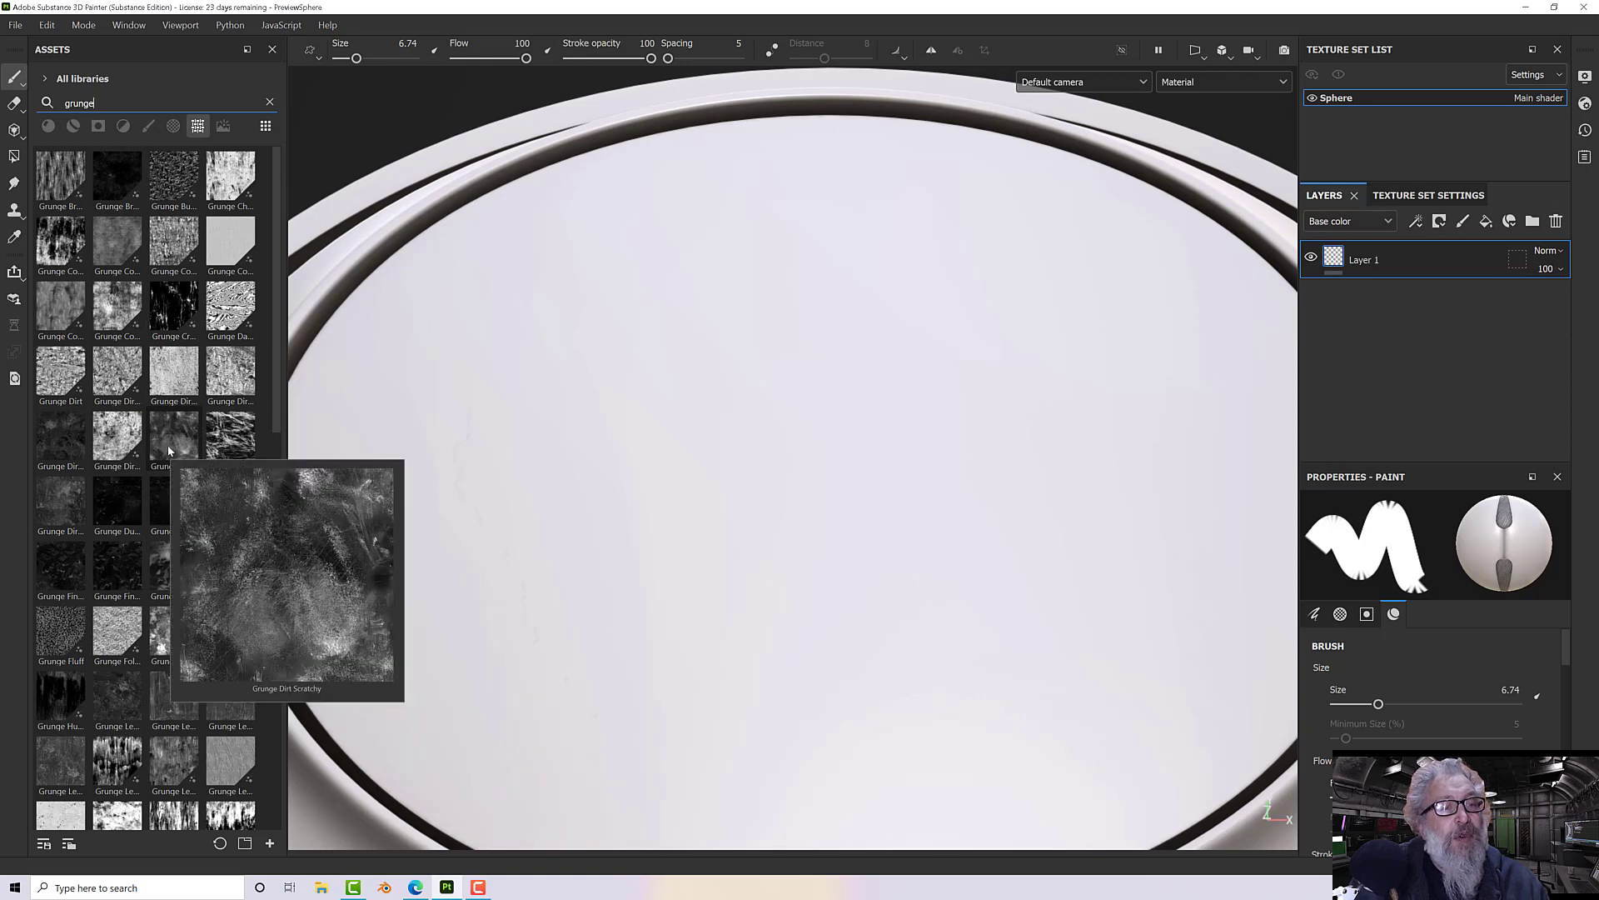
pyautogui.scroll(-10, 183, 598)
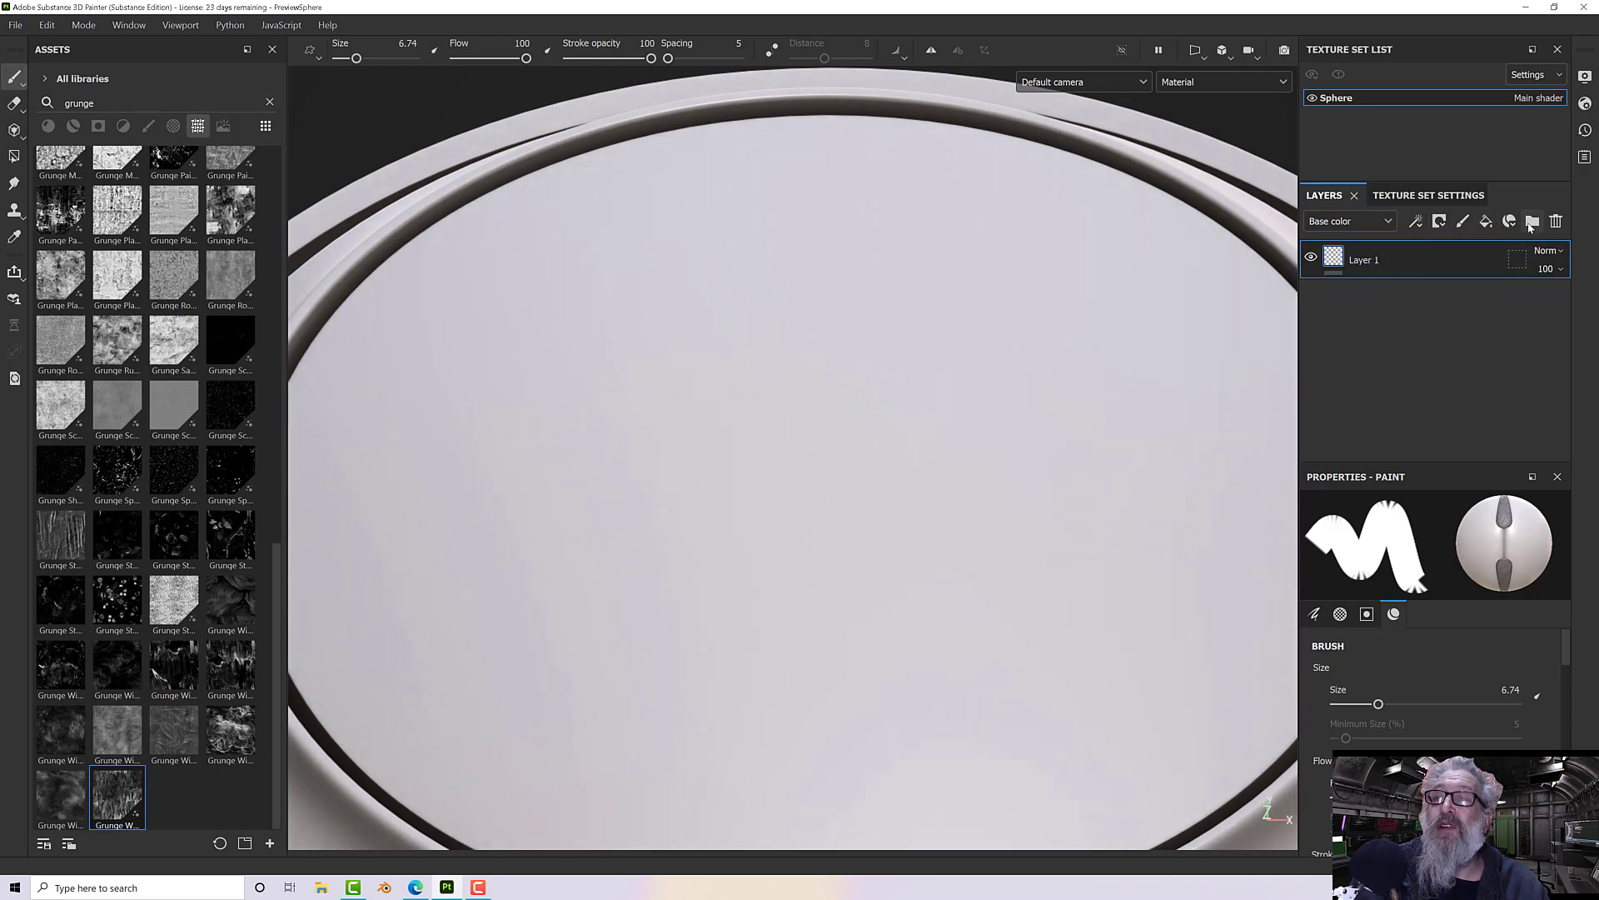
# Step: Replace the empty paint layer with a fill layer and assign Grunge Wood Soft as its base color
pyautogui.click(1555, 220)
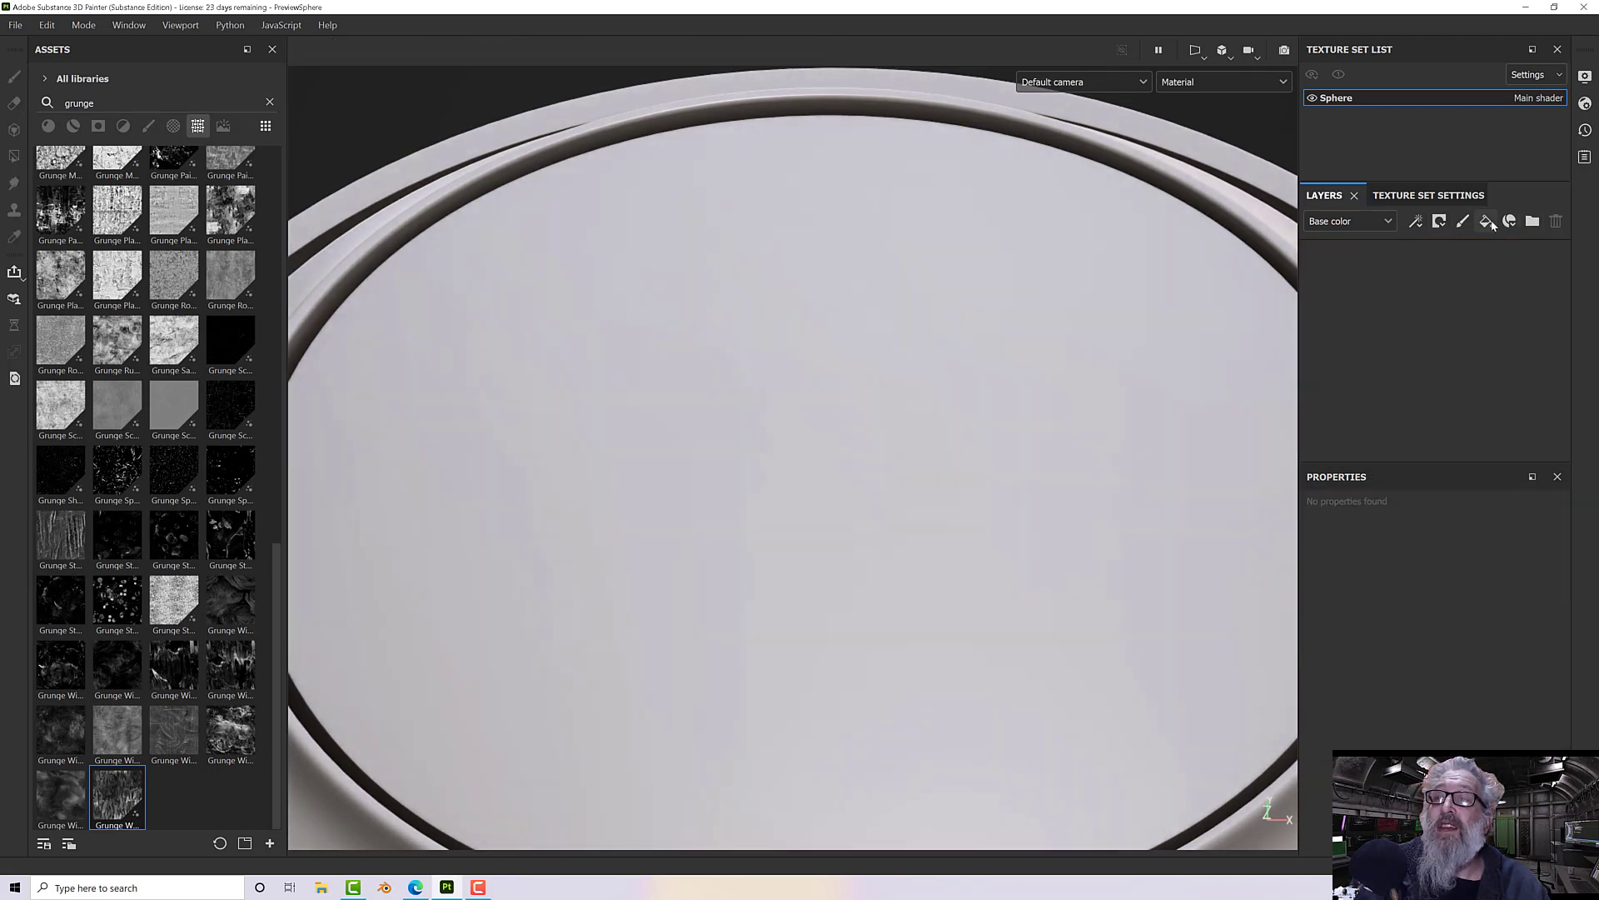
pyautogui.click(1487, 222)
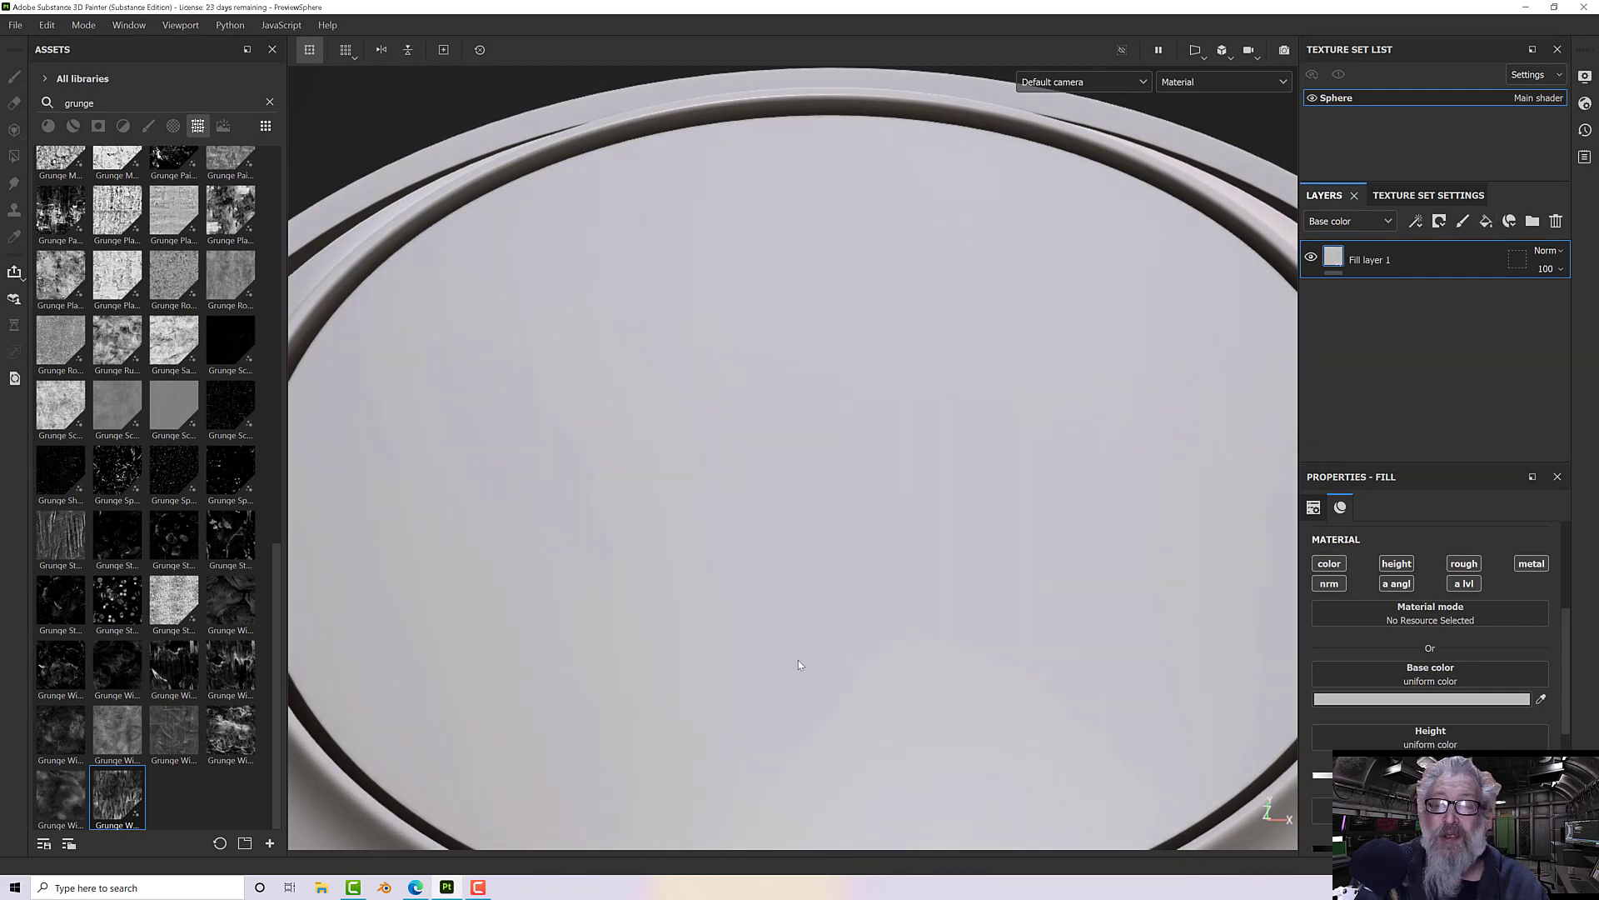
pyautogui.moveTo(118, 796); pyautogui.dragTo(1396, 677)
pyautogui.scroll(-6, 872, 473)
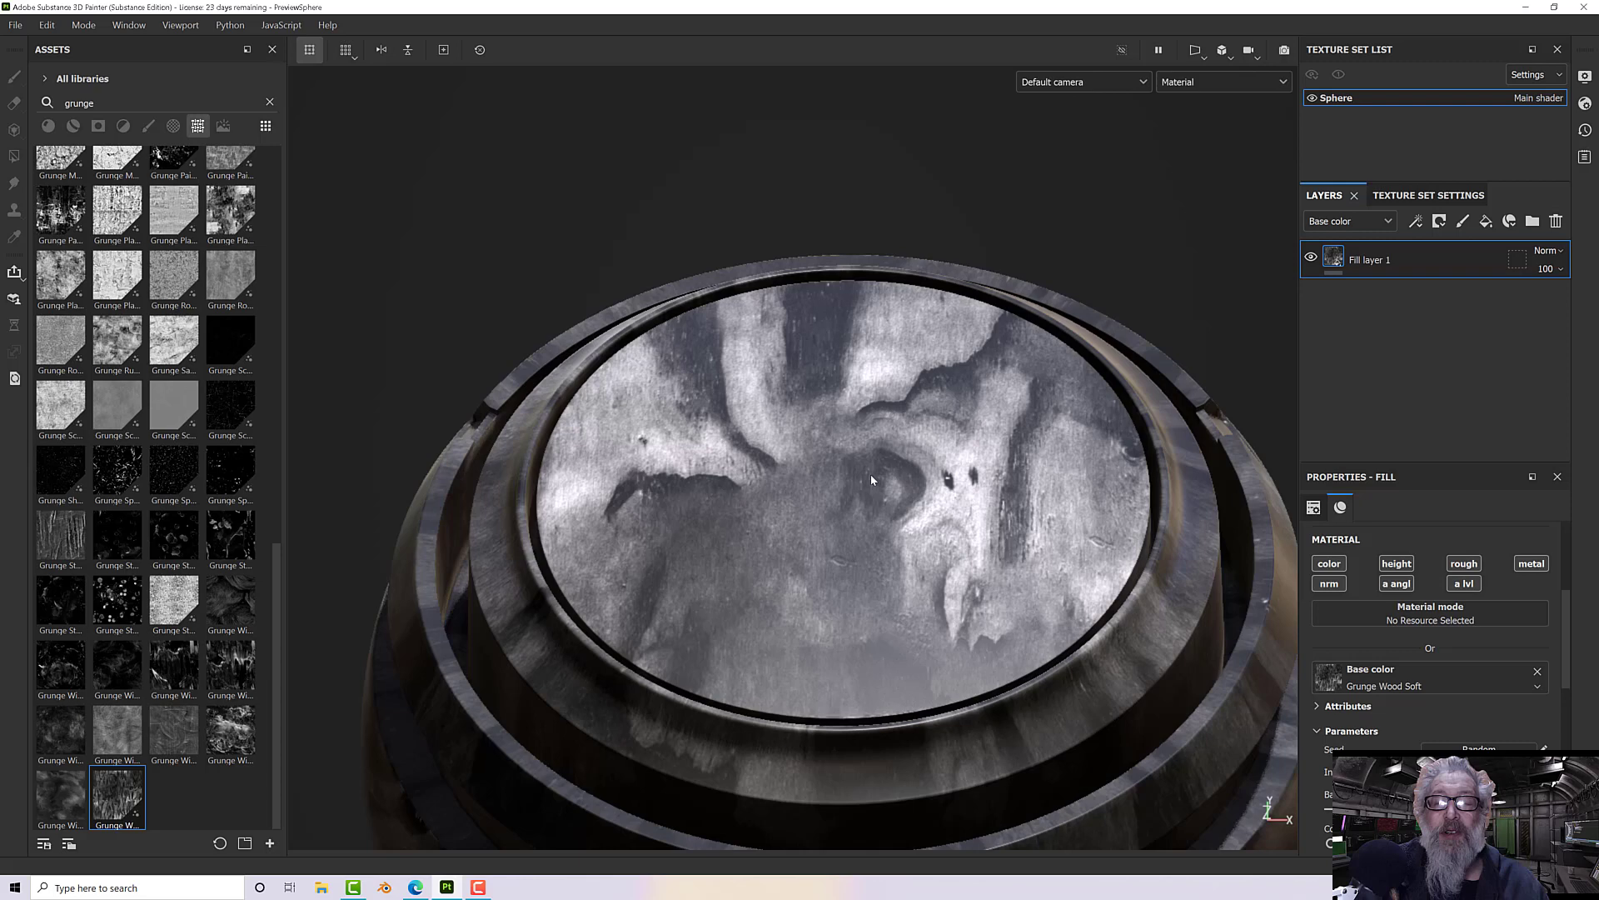
pyautogui.keyDown('alt'); pyautogui.moveTo(871, 473); pyautogui.dragTo(991, 633); pyautogui.keyUp('alt')
# Step: Try the Grunge Wood Soft settings: toggle Invert on and off, set Balance to 0.52 and increase the tiling
pyautogui.scroll(-3, 1406, 731)
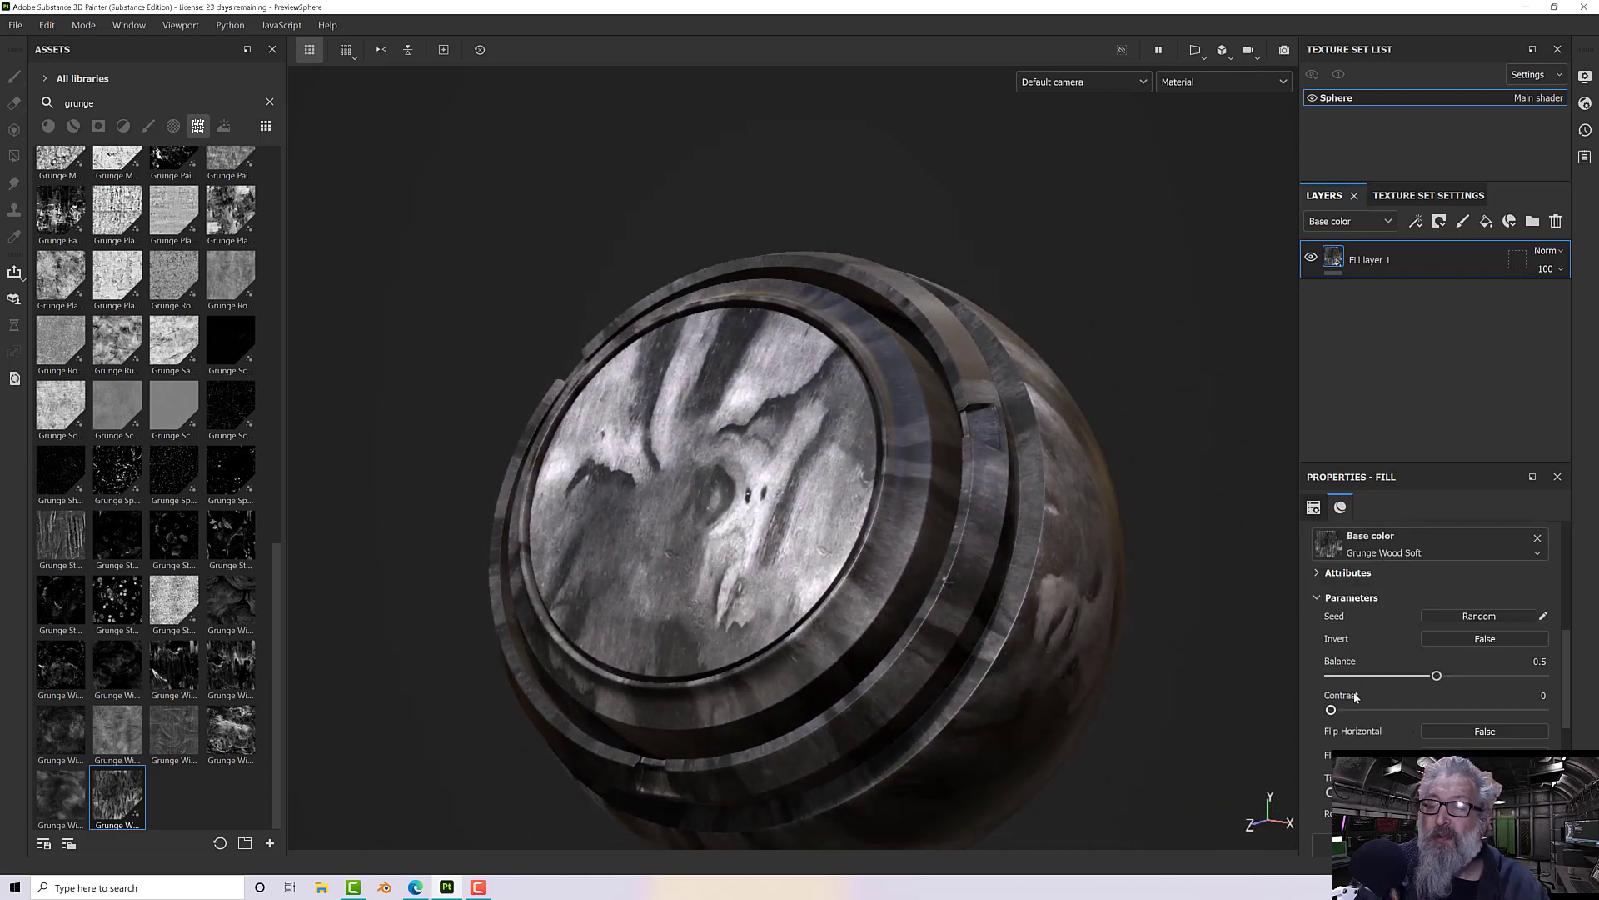
pyautogui.click(1456, 636)
pyautogui.click(1455, 637)
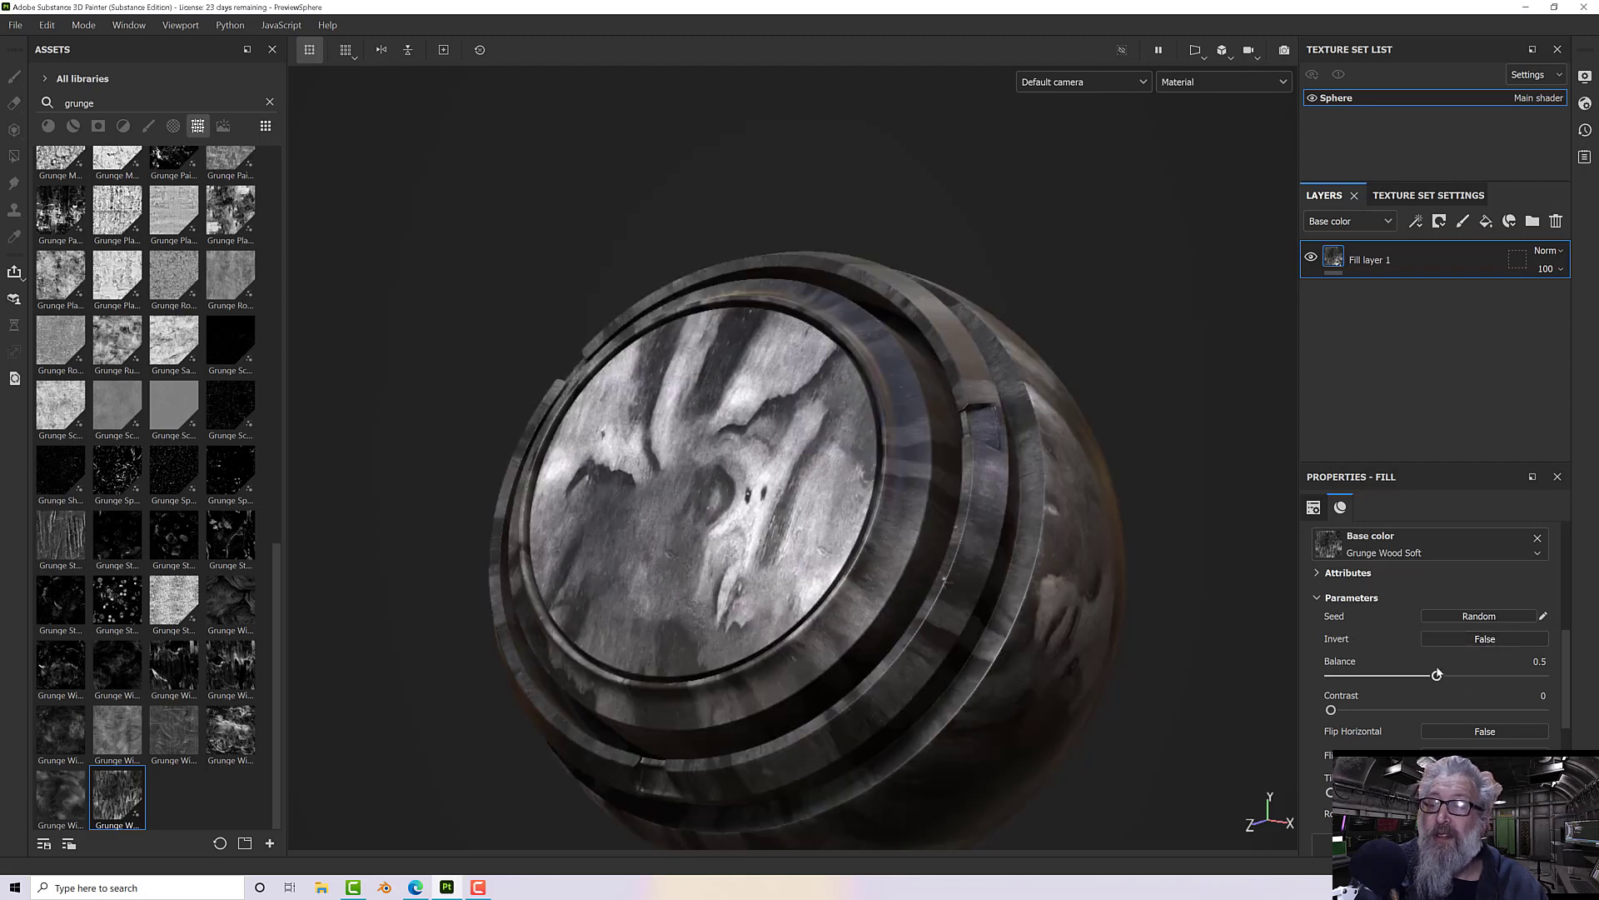
pyautogui.moveTo(1437, 676)
pyautogui.mouseDown()
pyautogui.moveTo(1411, 667)
pyautogui.moveTo(1440, 674)
pyautogui.mouseUp()
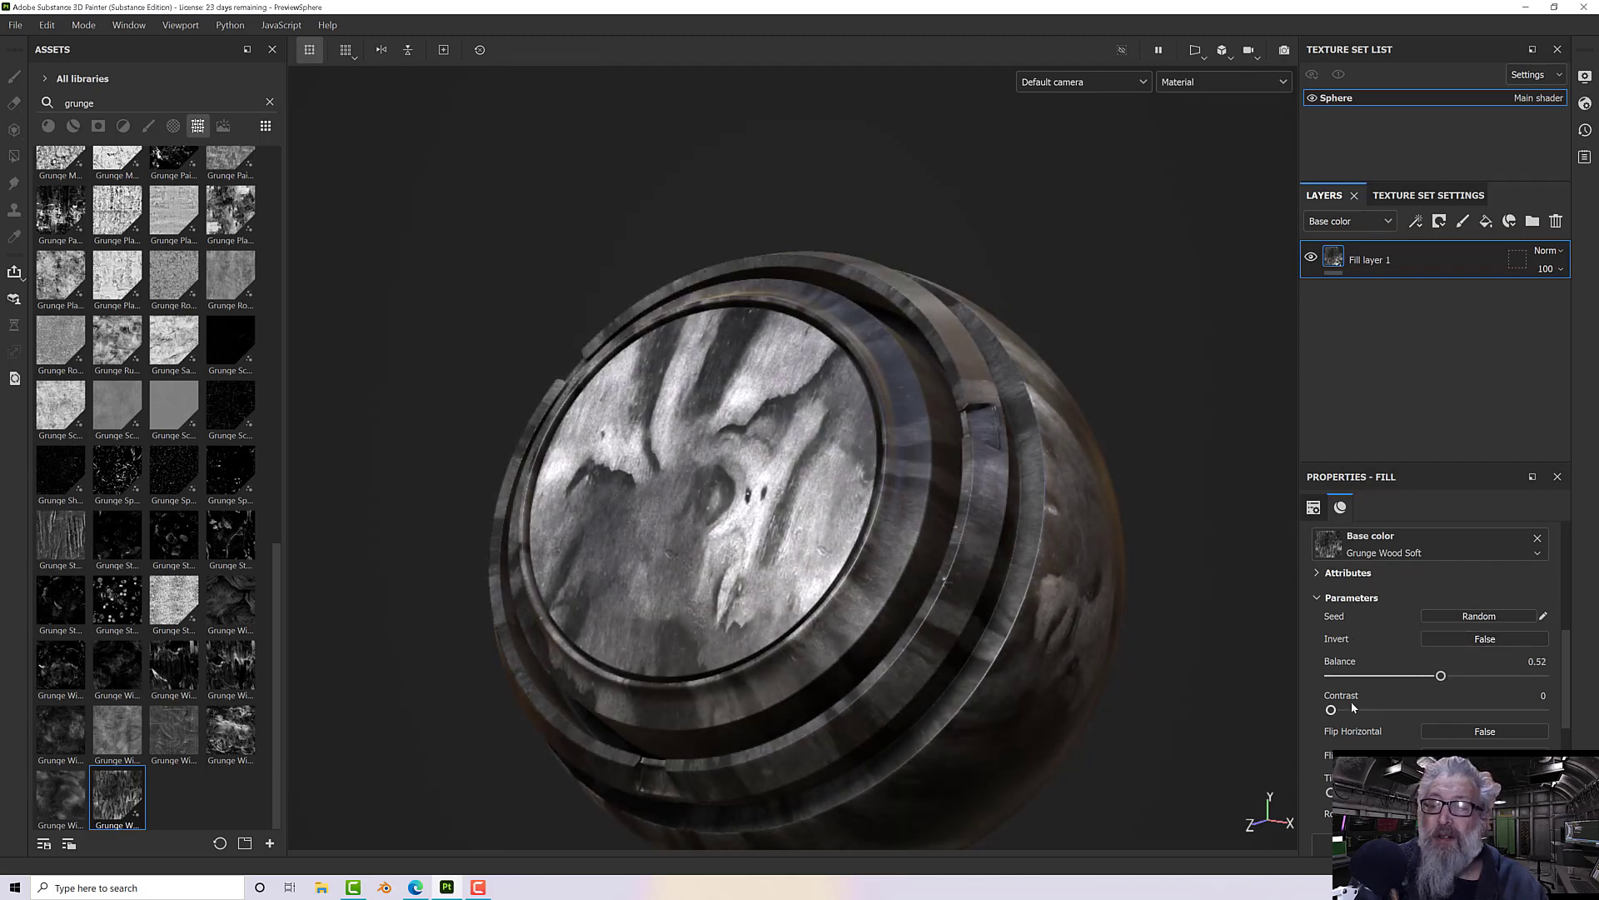
pyautogui.keyDown('alt'); pyautogui.moveTo(1213, 657); pyautogui.dragTo(1179, 491); pyautogui.keyUp('alt')
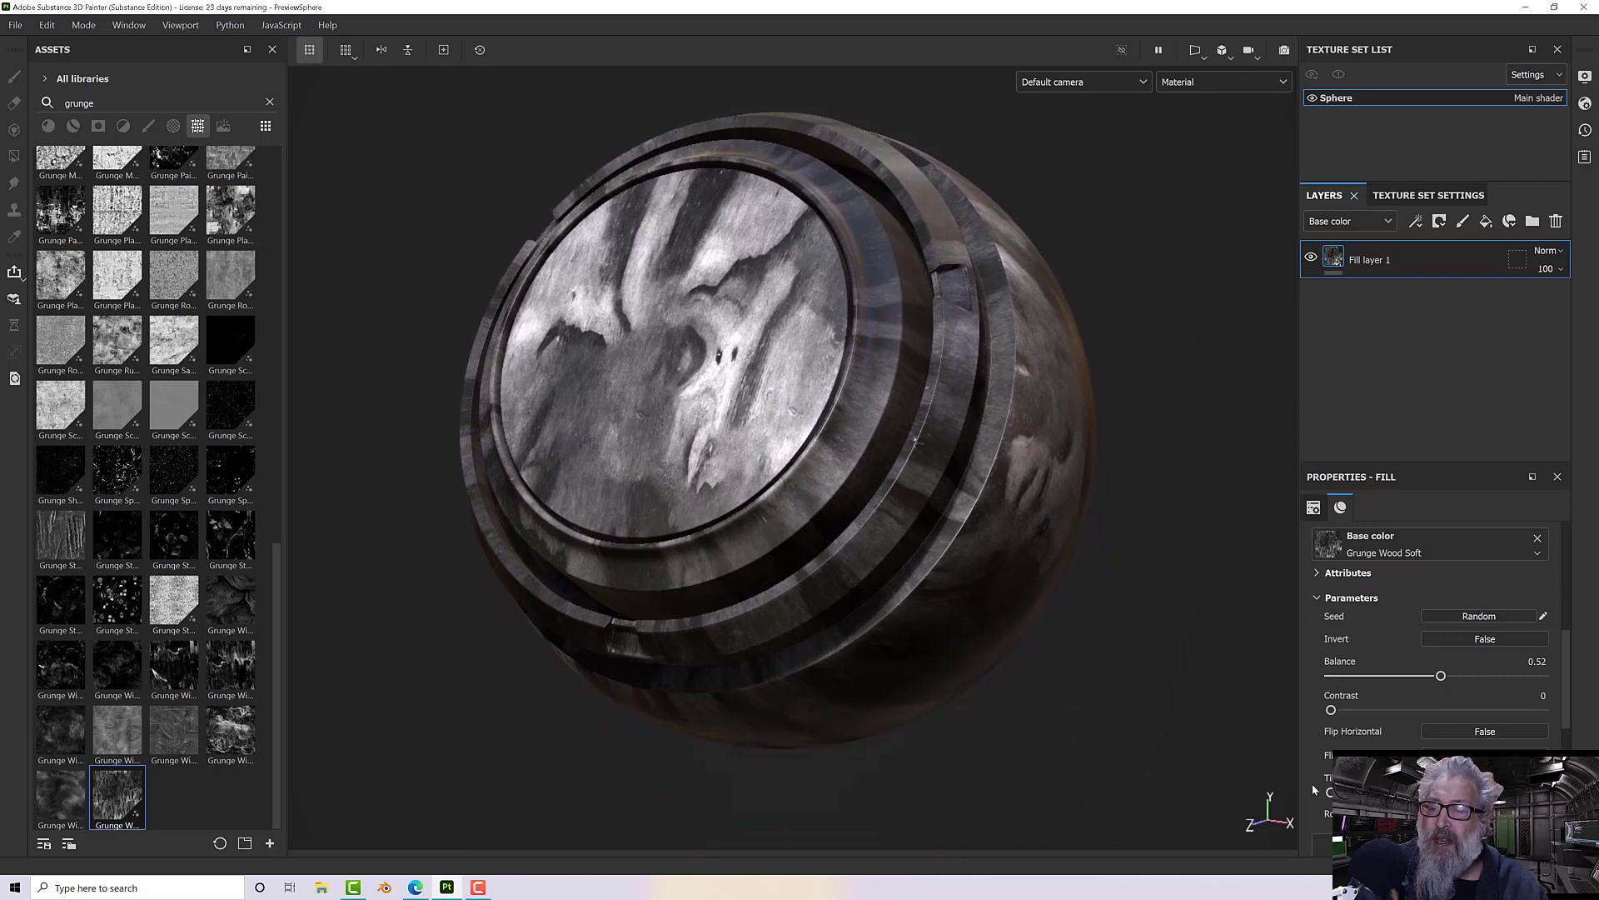
pyautogui.moveTo(1331, 794); pyautogui.dragTo(1374, 794)
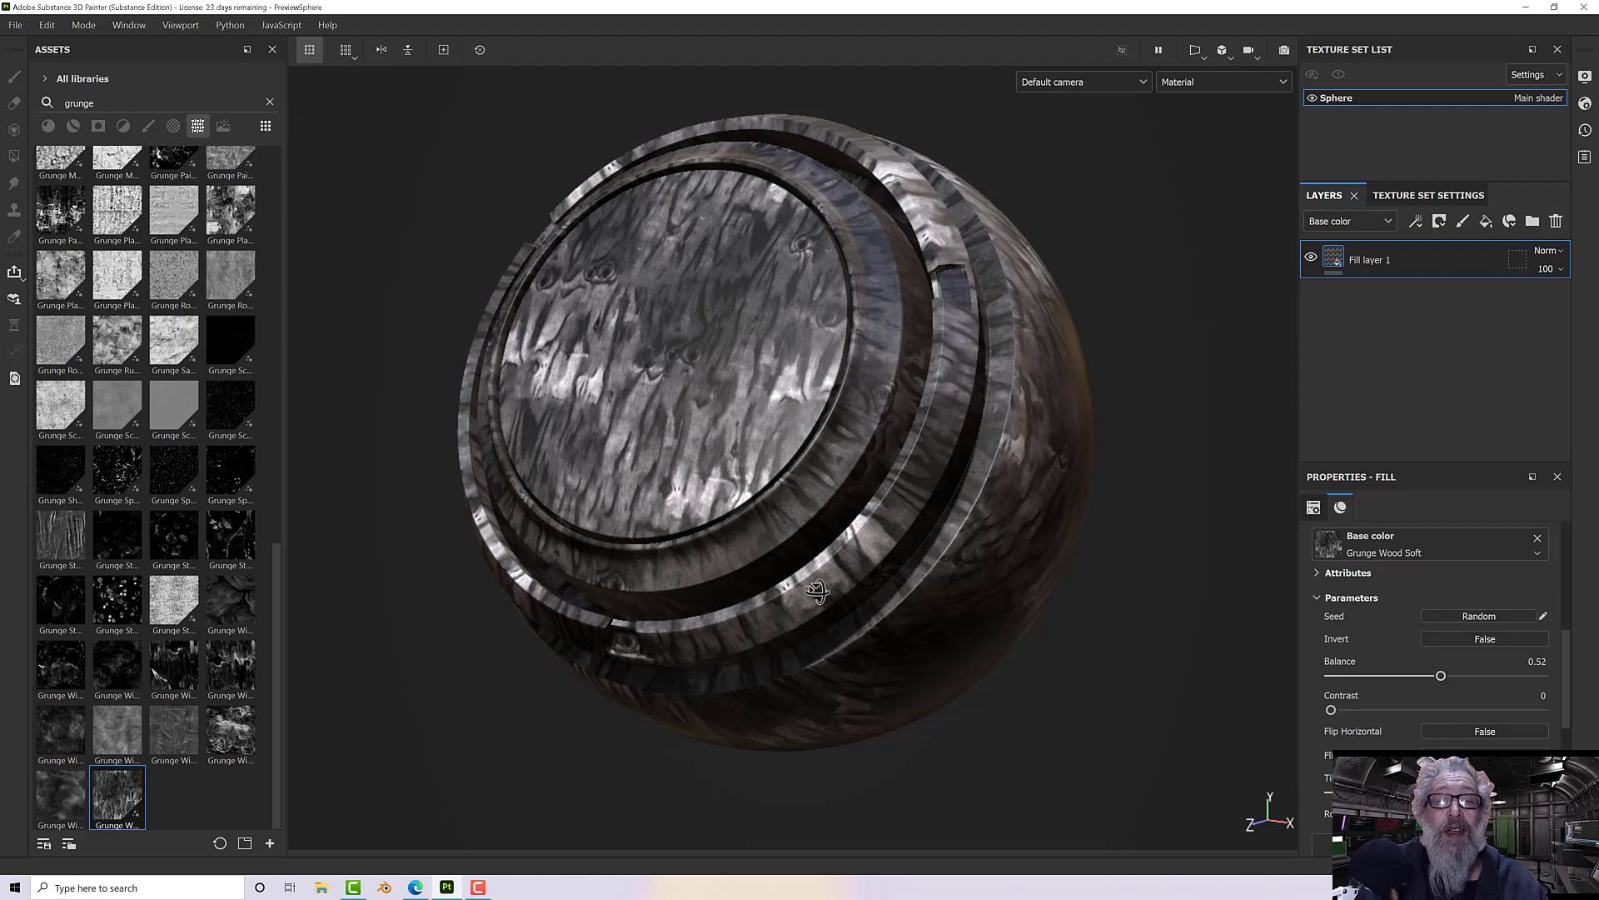
pyautogui.moveTo(941, 542)
pyautogui.keyDown('alt'); pyautogui.mouseDown()
pyautogui.moveTo(1139, 540)
pyautogui.moveTo(964, 553)
pyautogui.mouseUp(); pyautogui.keyUp('alt')
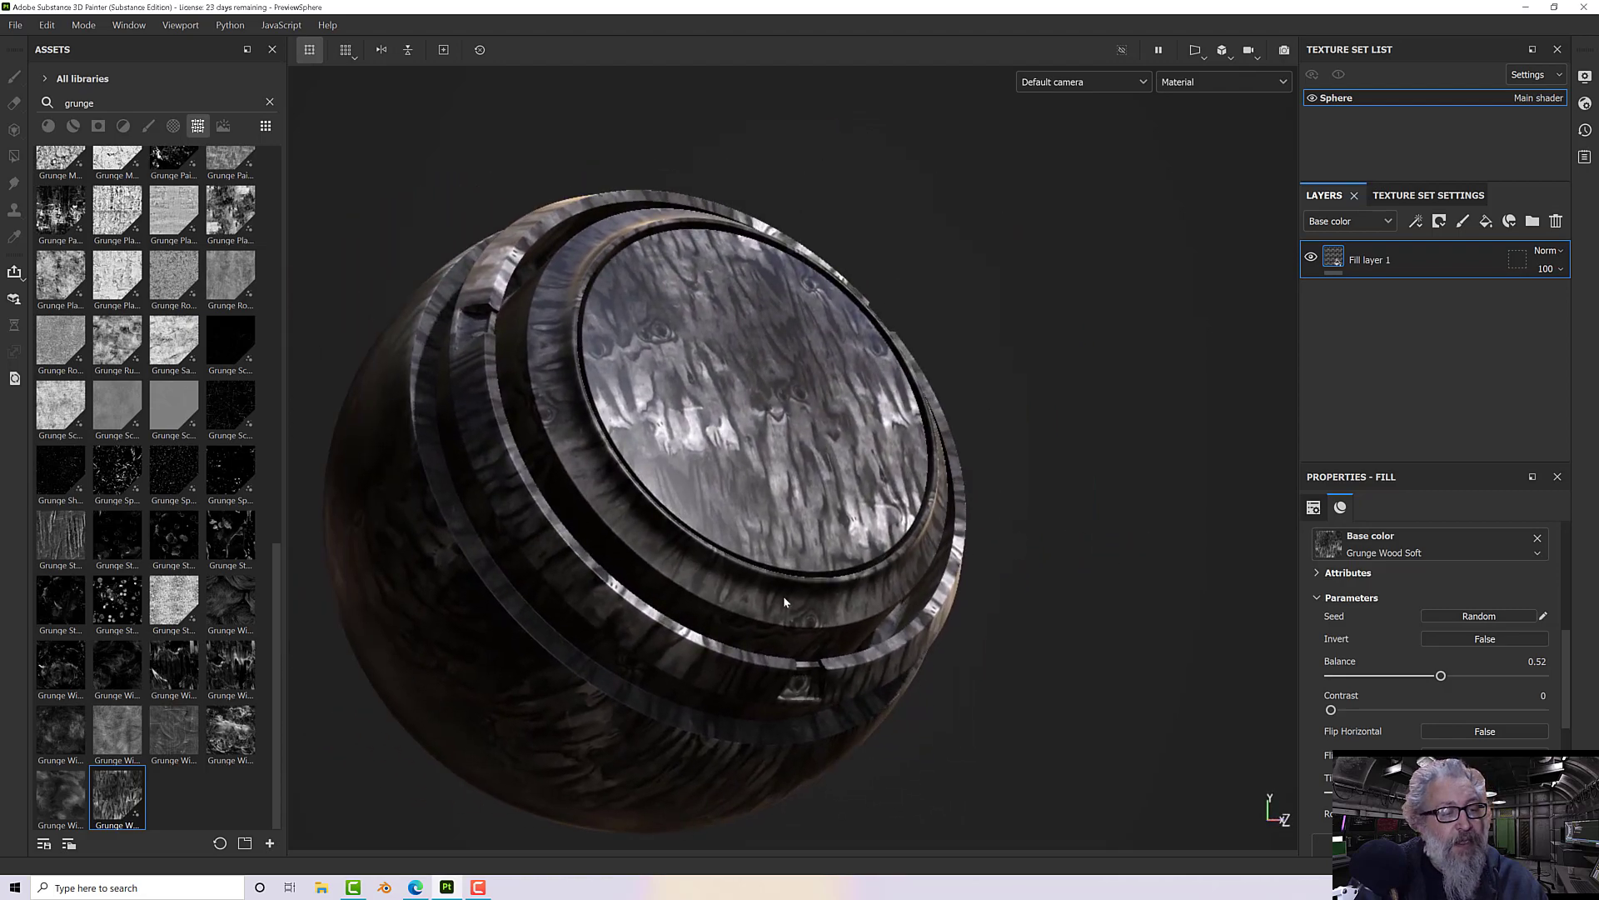
pyautogui.scroll(3, 783, 597)
pyautogui.keyDown('alt'); pyautogui.moveTo(783, 602); pyautogui.dragTo(728, 705); pyautogui.keyUp('alt')
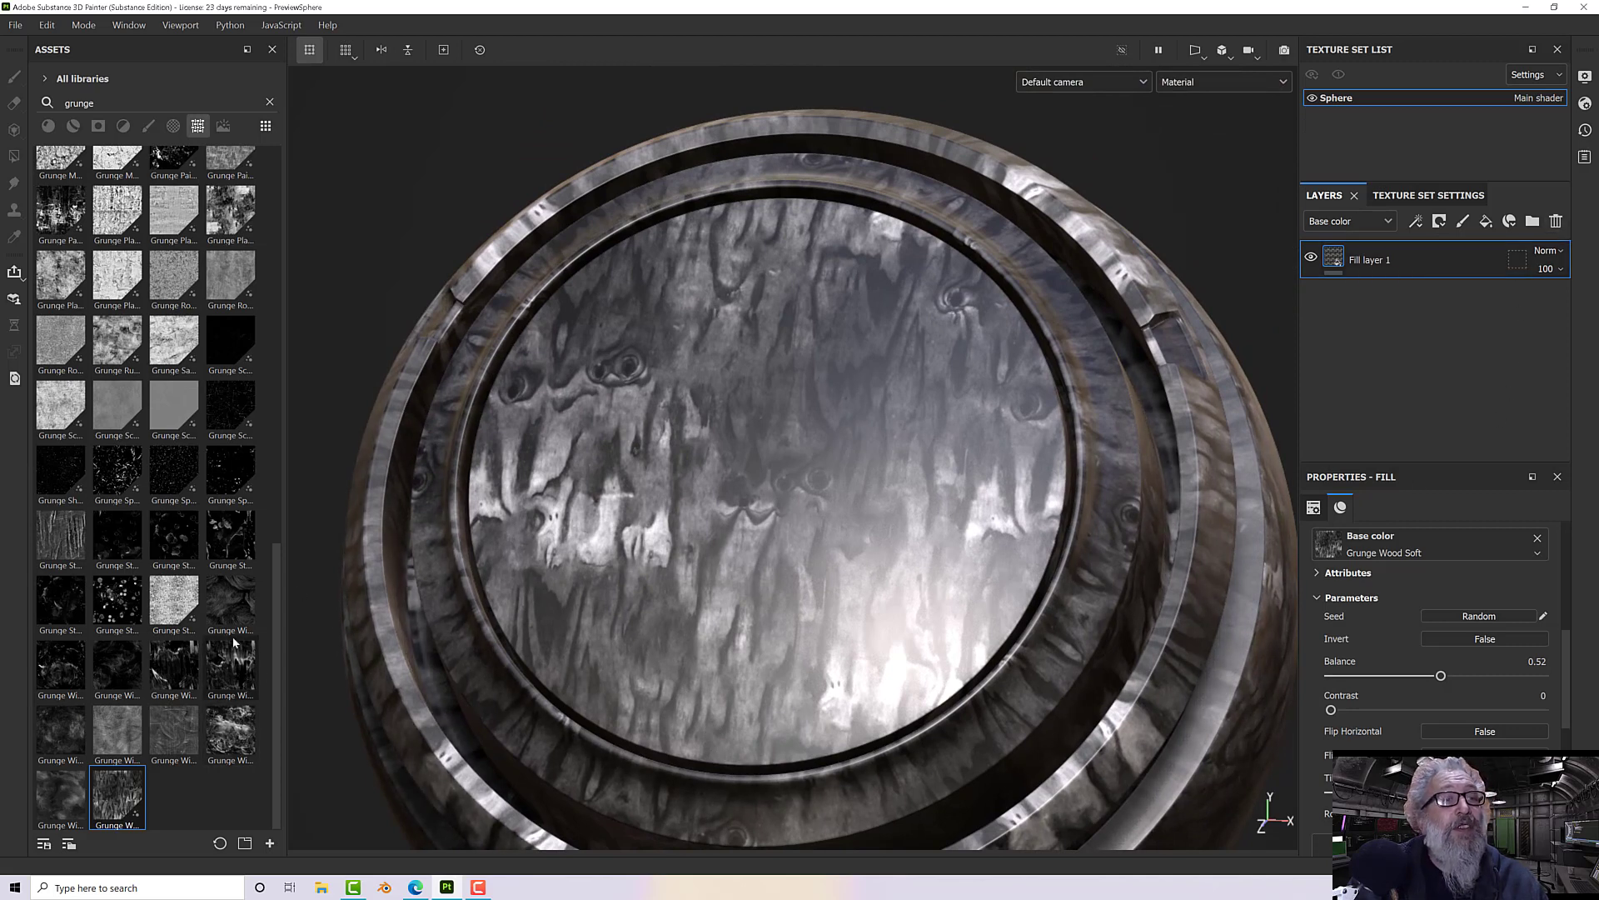
# Step: Try Grunge Wipe Smudgy Soft and Grunge Stains Spots in turn as the fill layer's base color
pyautogui.moveTo(232, 648)
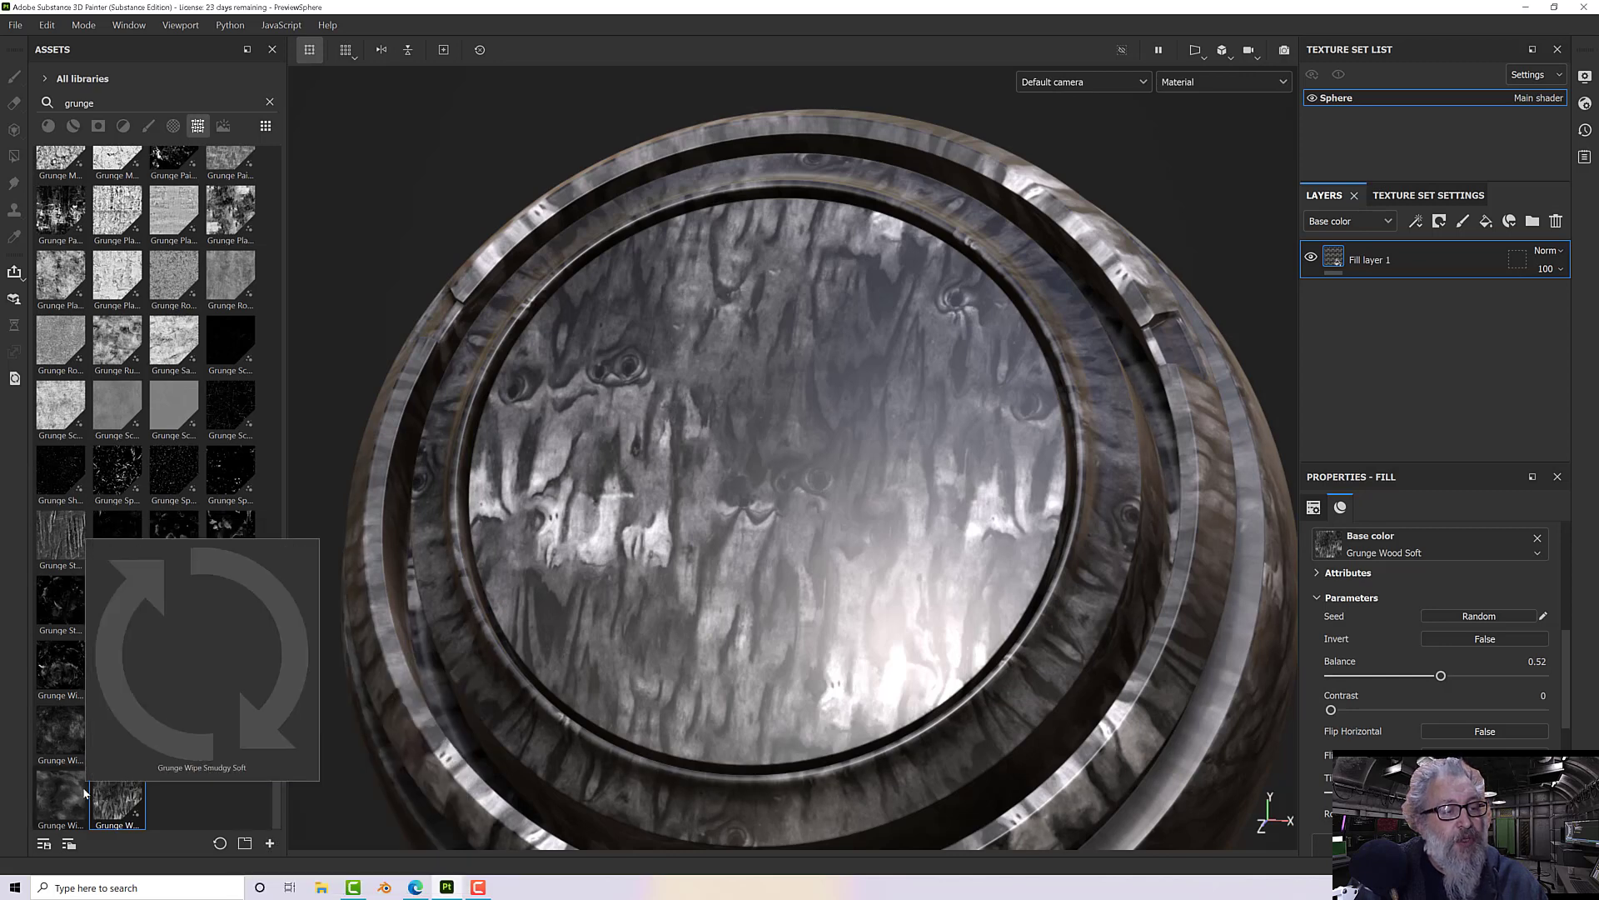
pyautogui.click(50, 797)
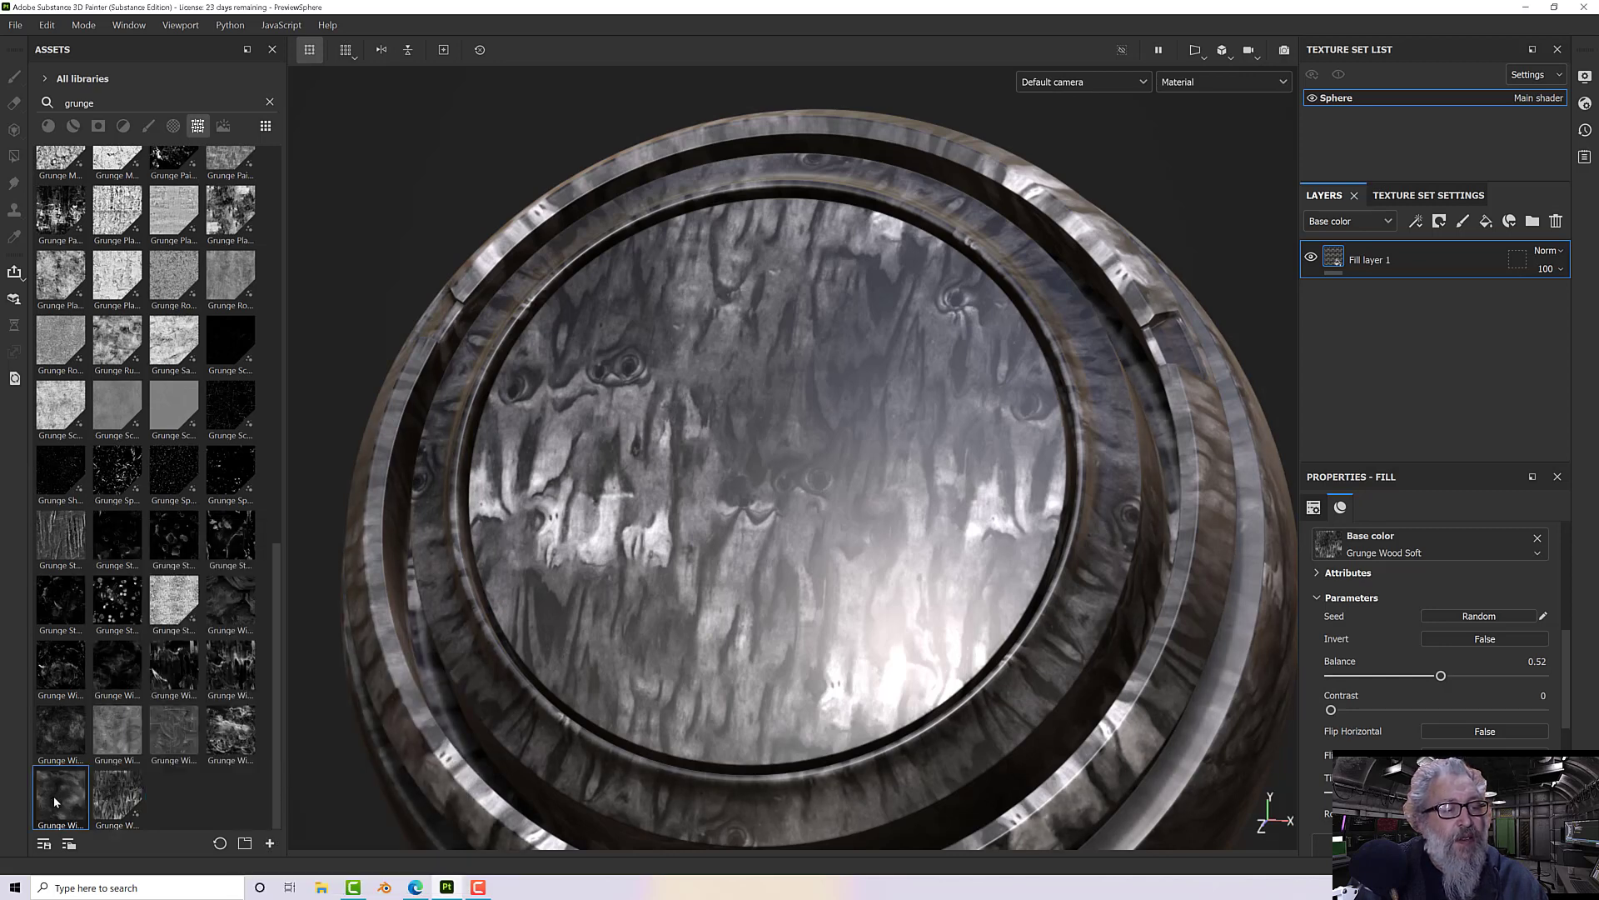
pyautogui.moveTo(53, 796); pyautogui.dragTo(1376, 547)
pyautogui.keyDown('alt'); pyautogui.moveTo(965, 512); pyautogui.dragTo(958, 558); pyautogui.keyUp('alt')
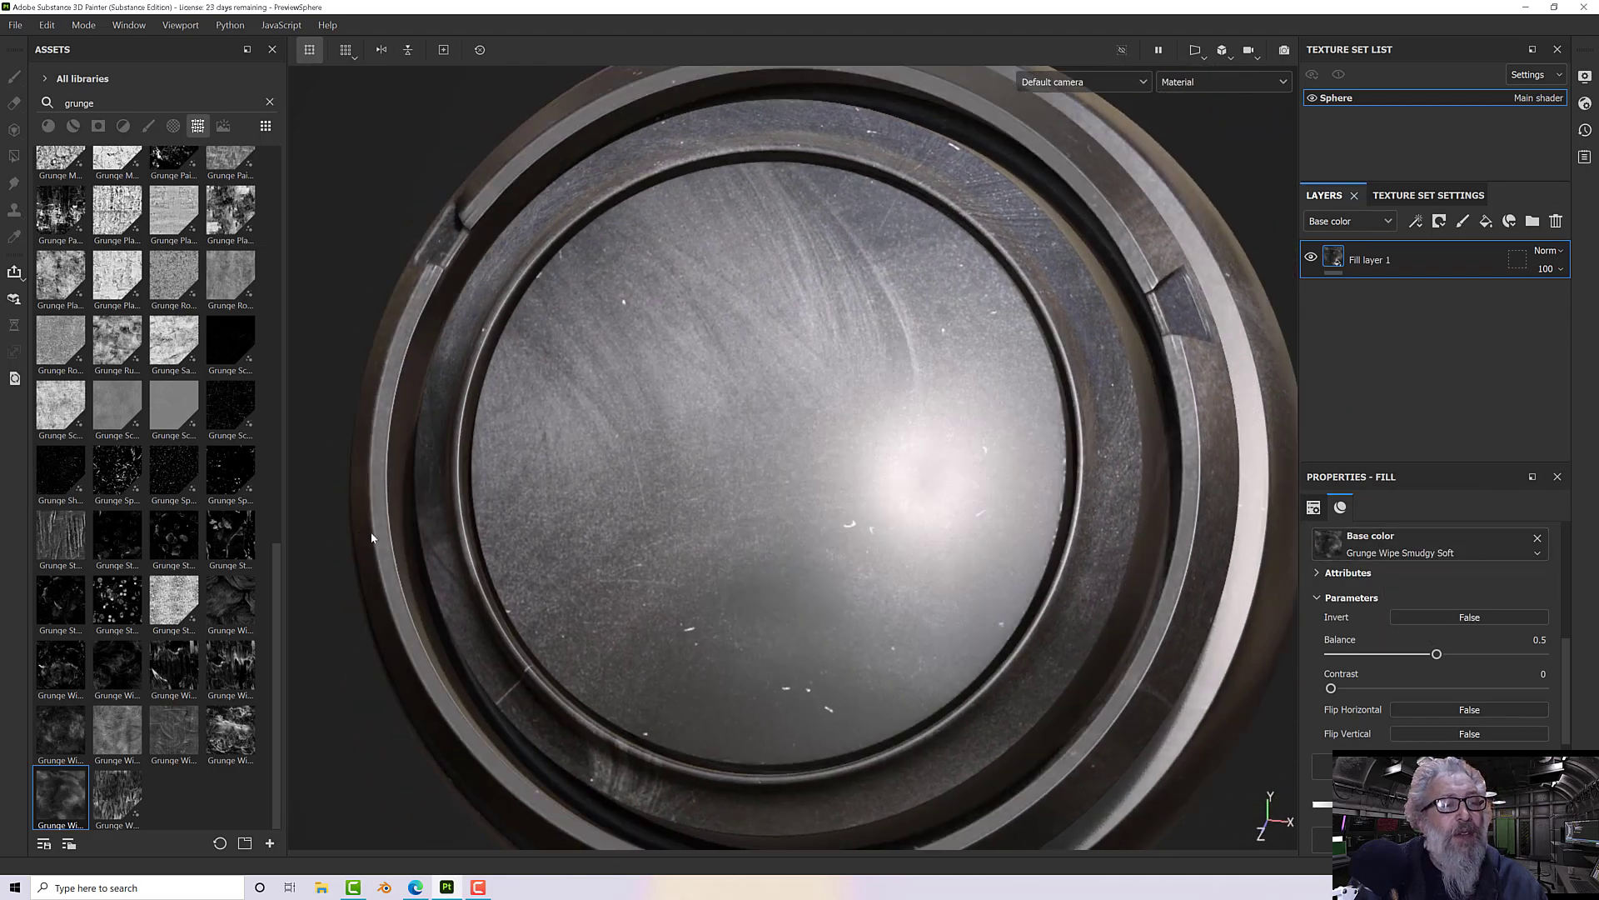
pyautogui.moveTo(117, 602); pyautogui.dragTo(1424, 556)
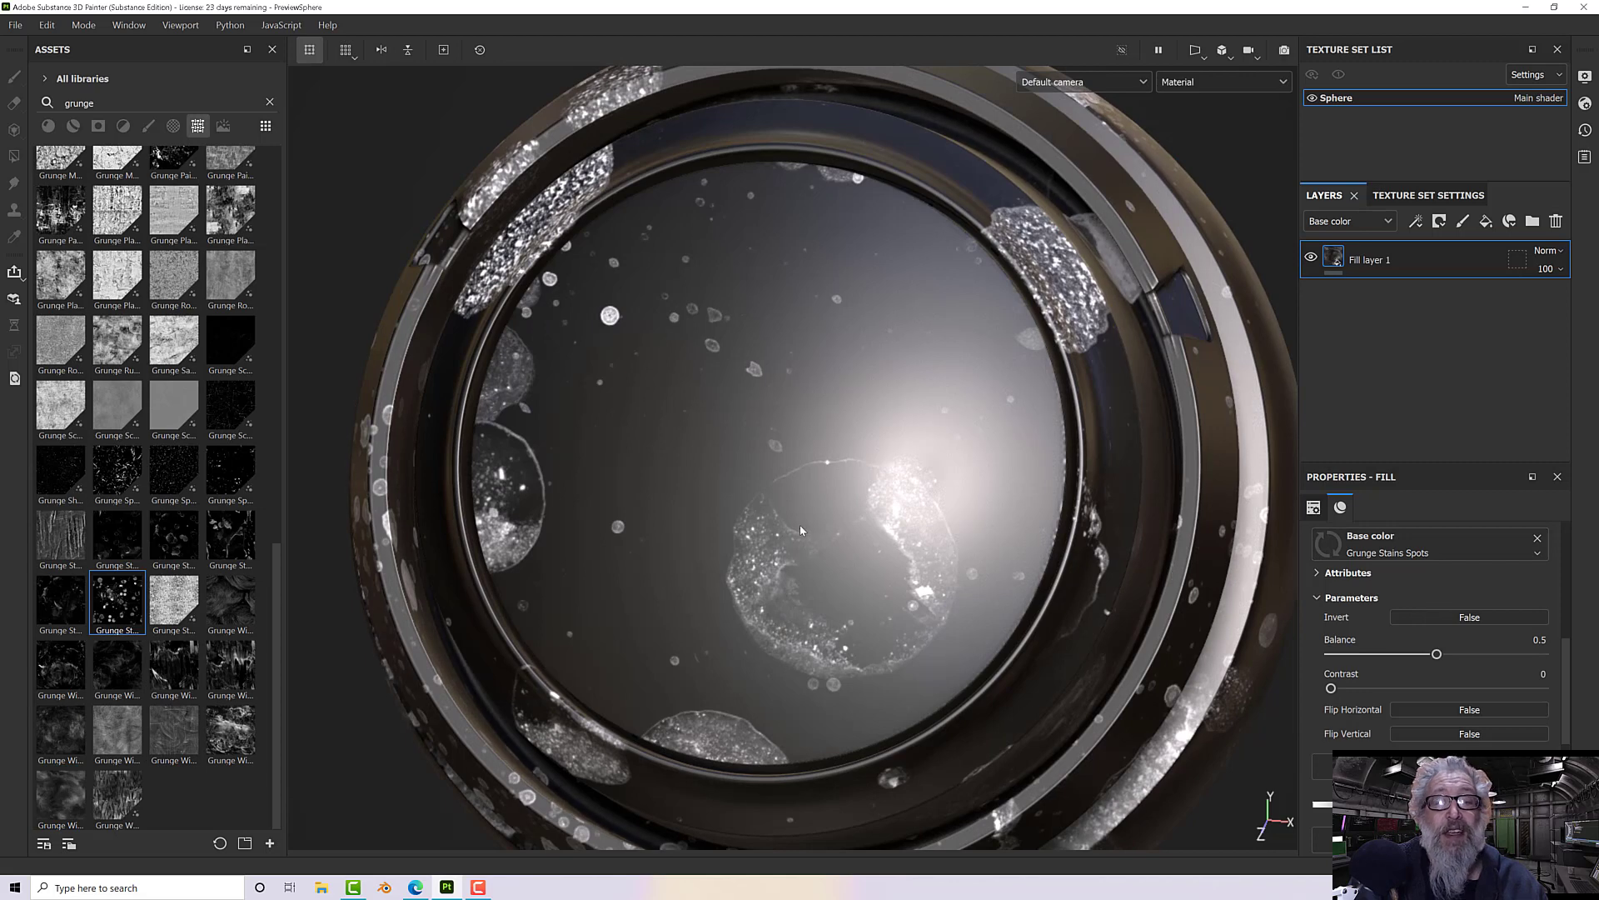
pyautogui.scroll(-3, 800, 530)
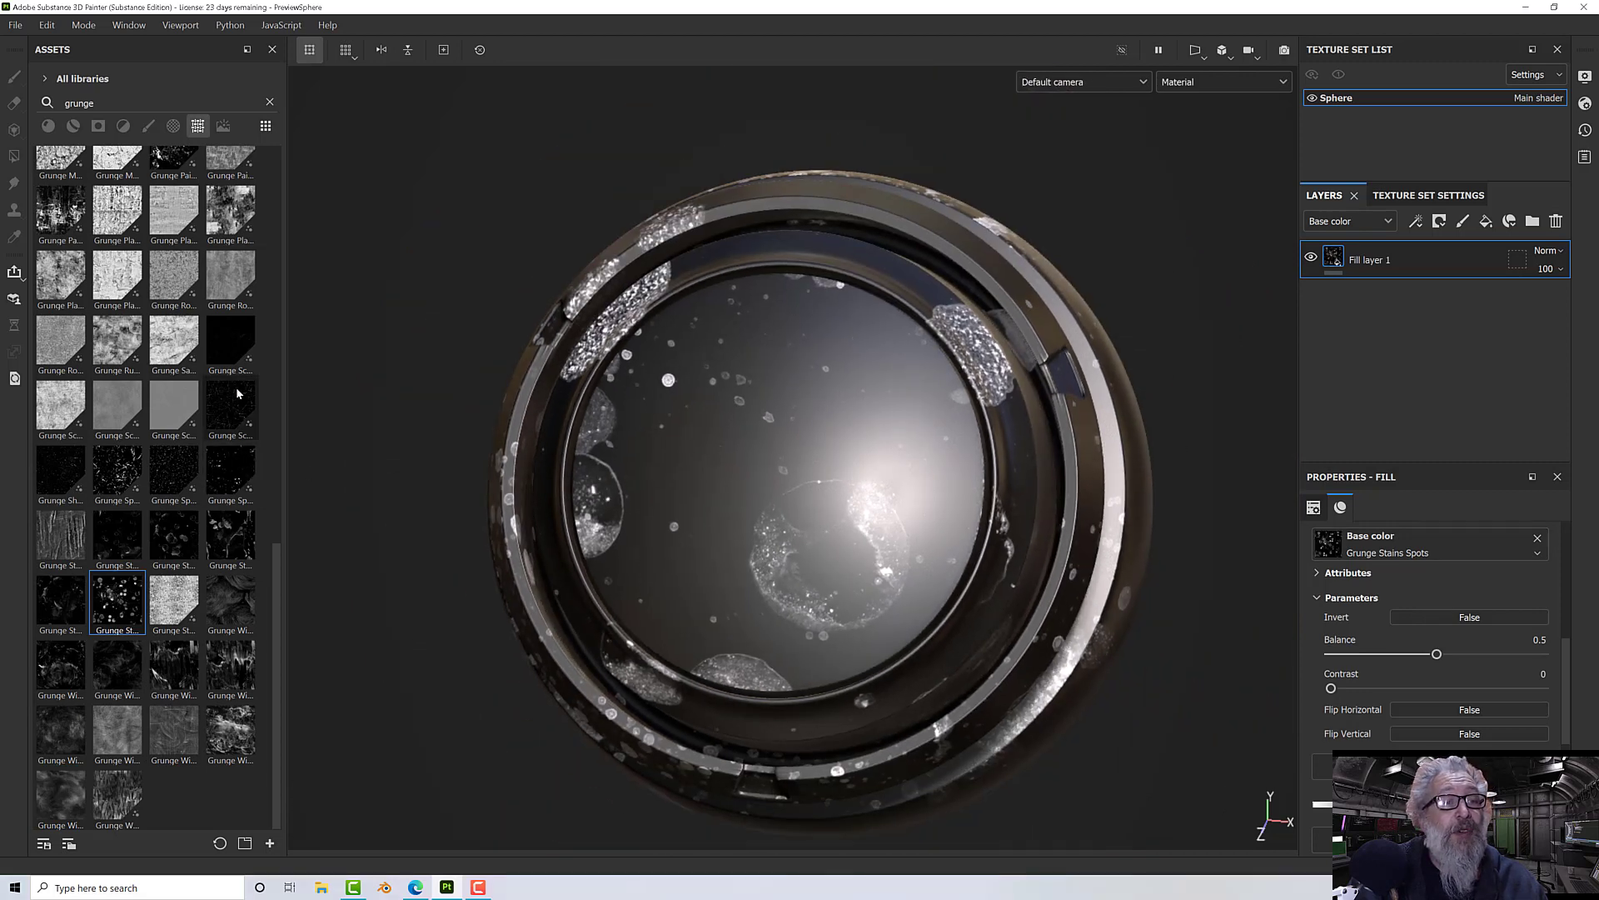
# Step: Try Grunge Spots Dirty as the fill layer's base color and inspect the sphere from the side
pyautogui.moveTo(229, 334)
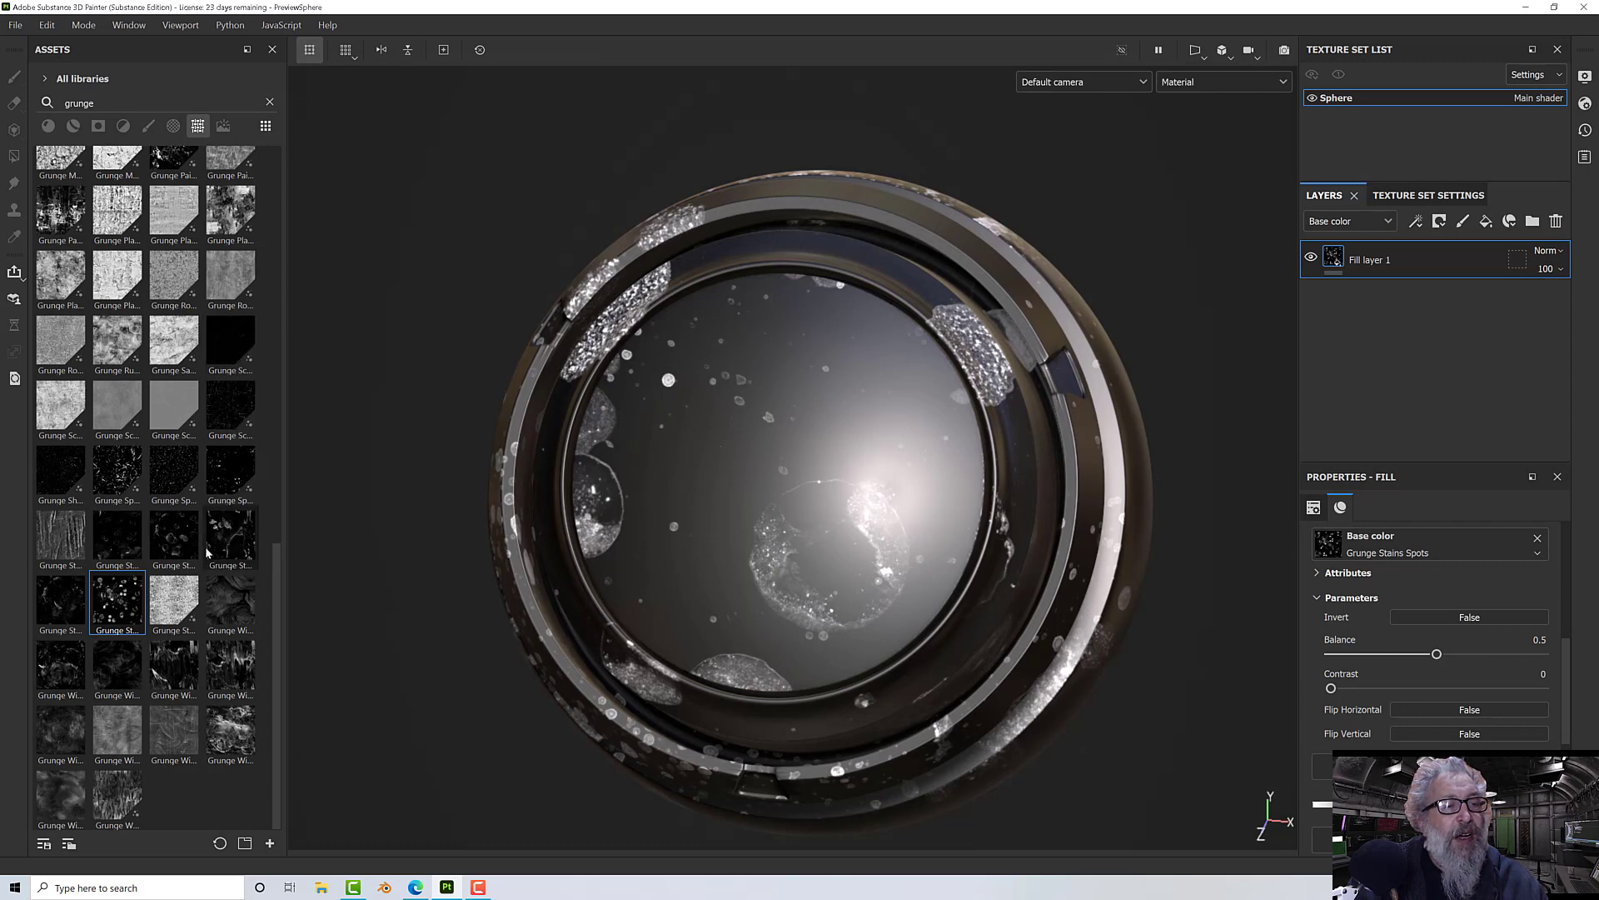
pyautogui.moveTo(225, 485)
pyautogui.moveTo(225, 479); pyautogui.dragTo(1473, 537)
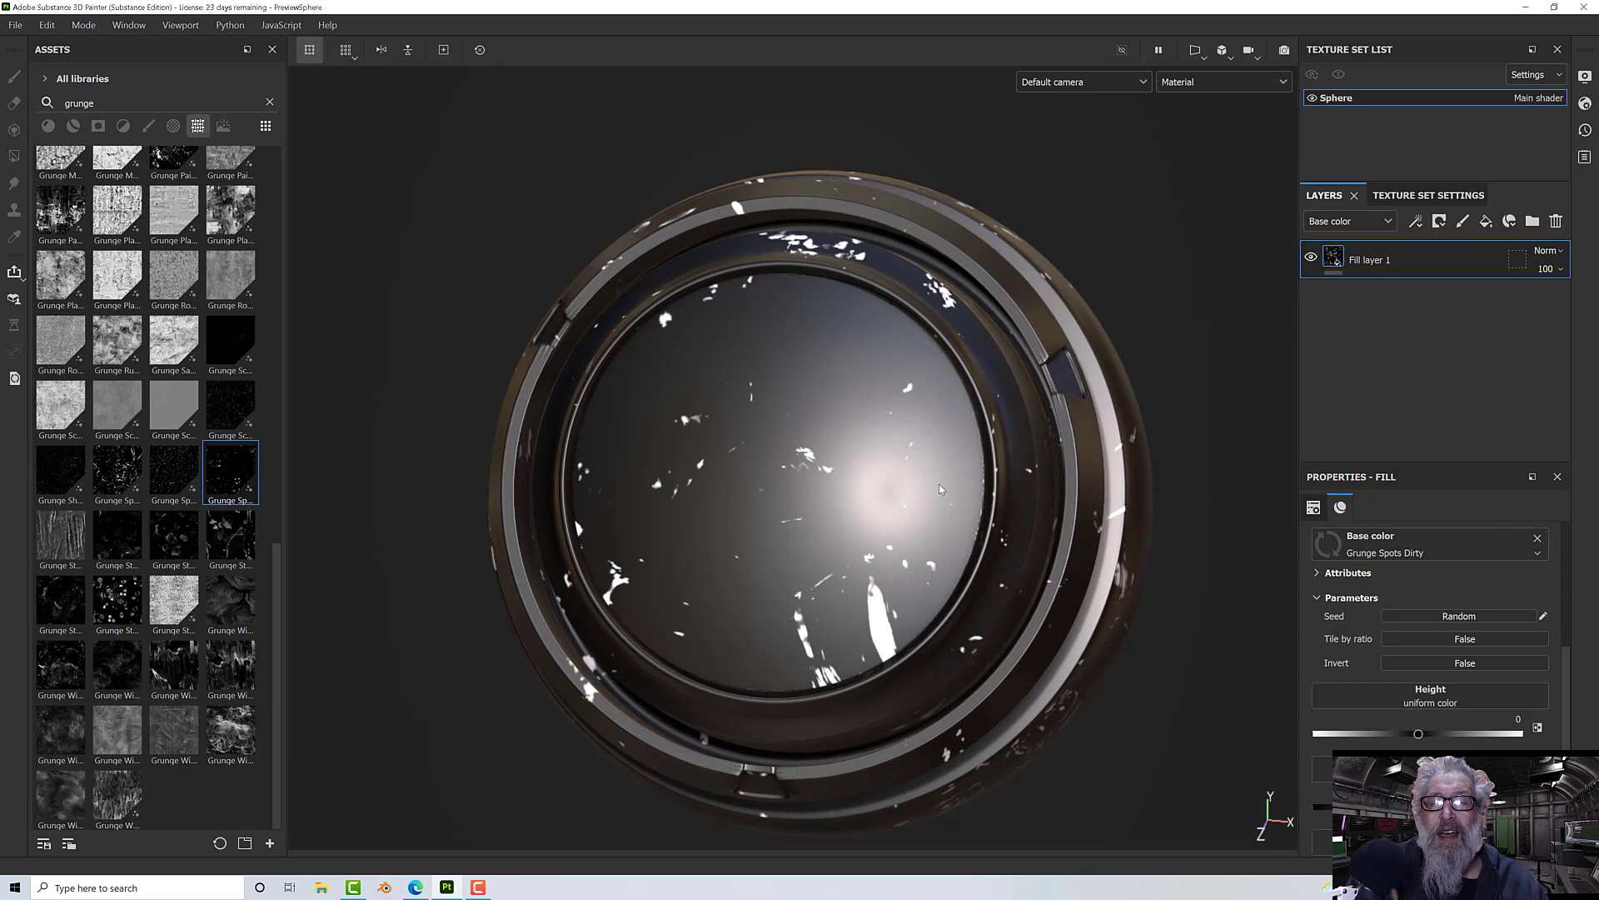
pyautogui.keyDown('alt'); pyautogui.moveTo(940, 488); pyautogui.dragTo(1087, 429); pyautogui.keyUp('alt')
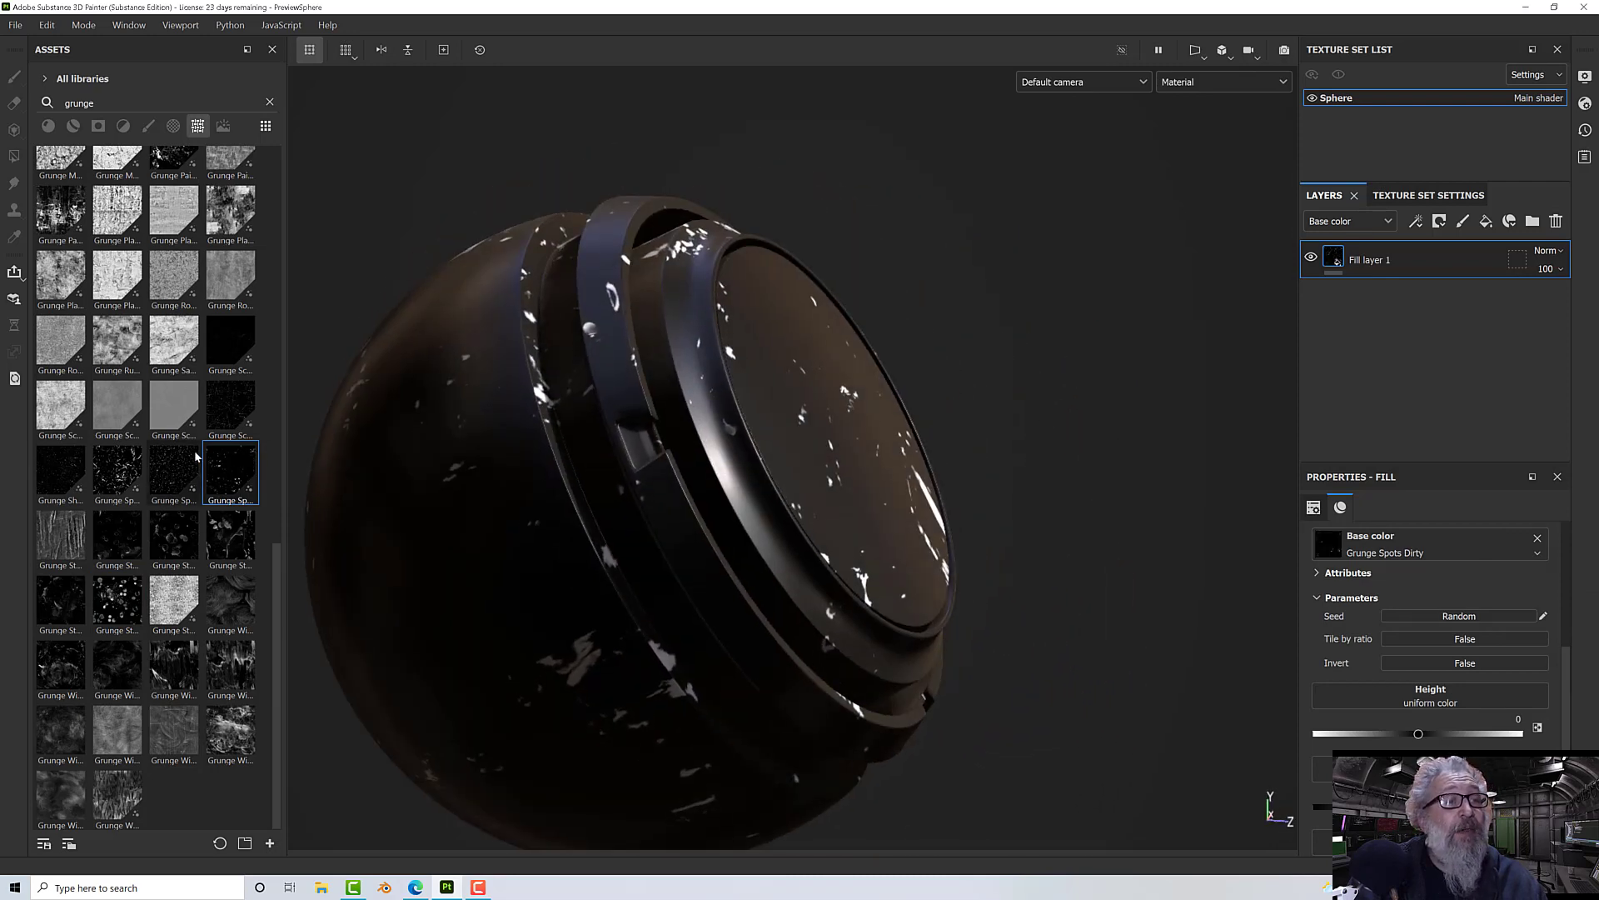
# Step: Assign Grunge Dust Spread as the fill layer's base color and inspect it on the sphere
pyautogui.scroll(10, 197, 456)
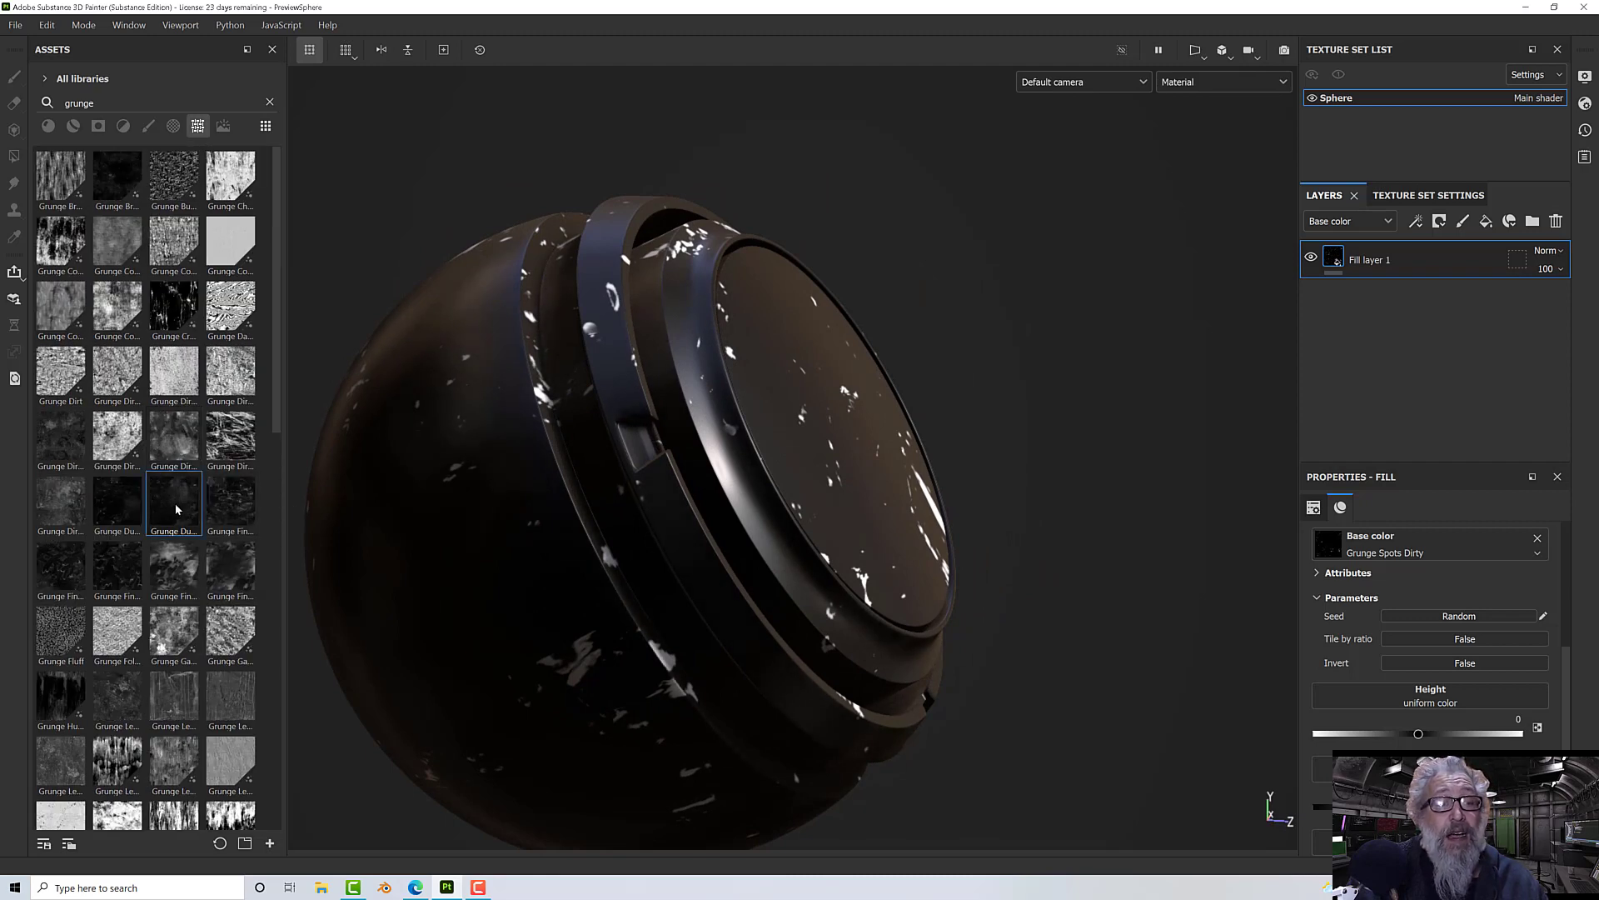
pyautogui.moveTo(174, 503); pyautogui.dragTo(1328, 544)
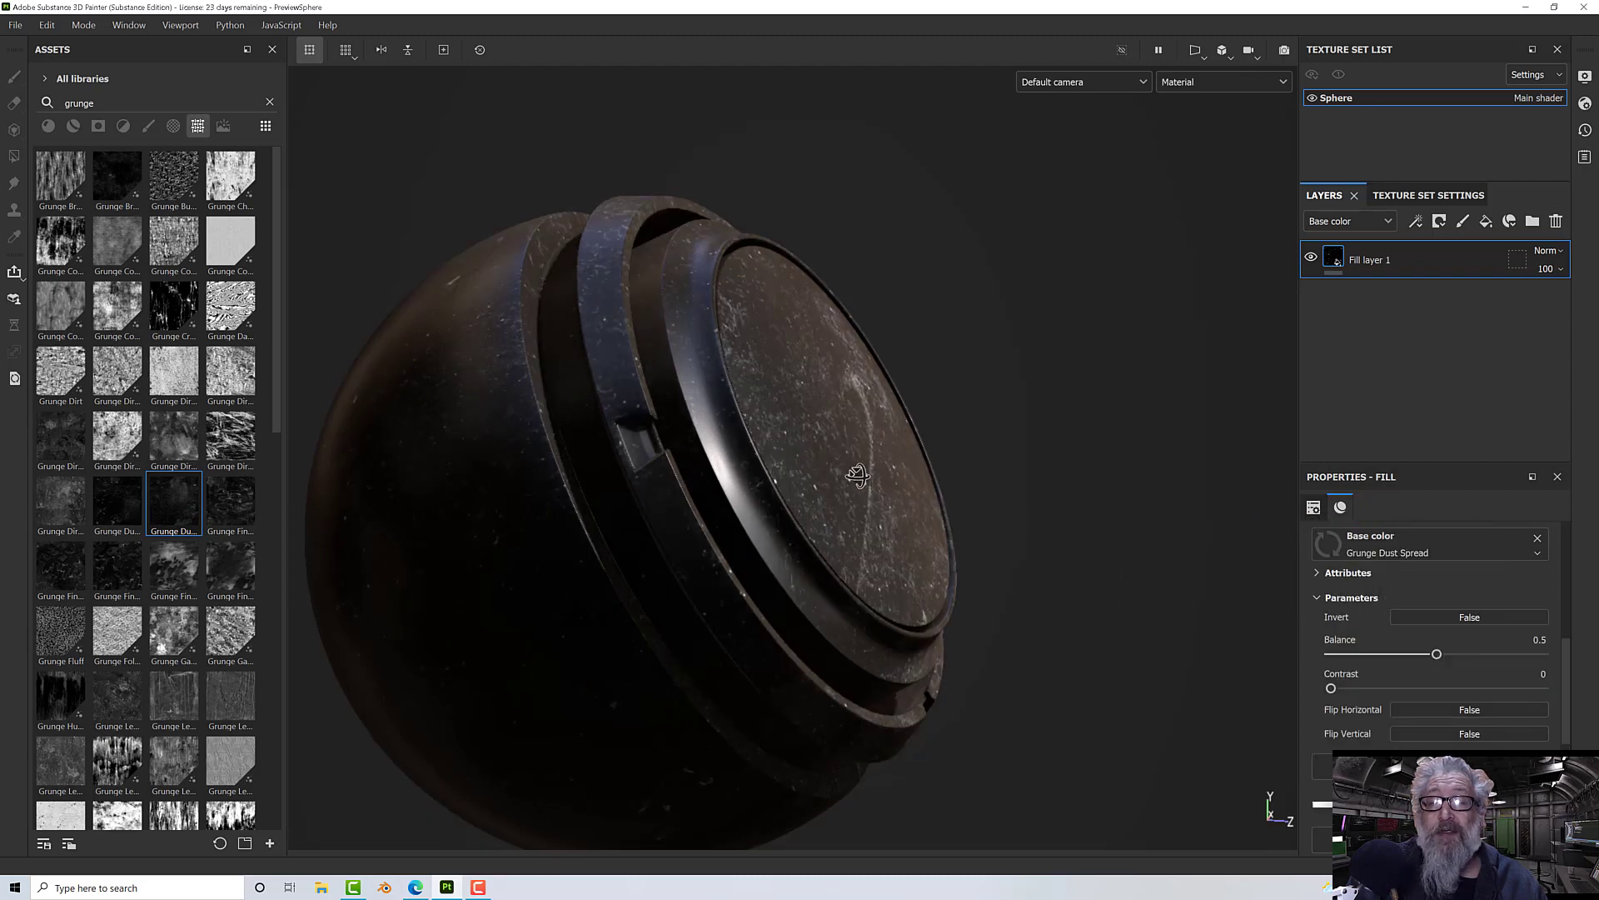
pyautogui.keyDown('alt'); pyautogui.moveTo(858, 476); pyautogui.dragTo(671, 415); pyautogui.keyUp('alt')
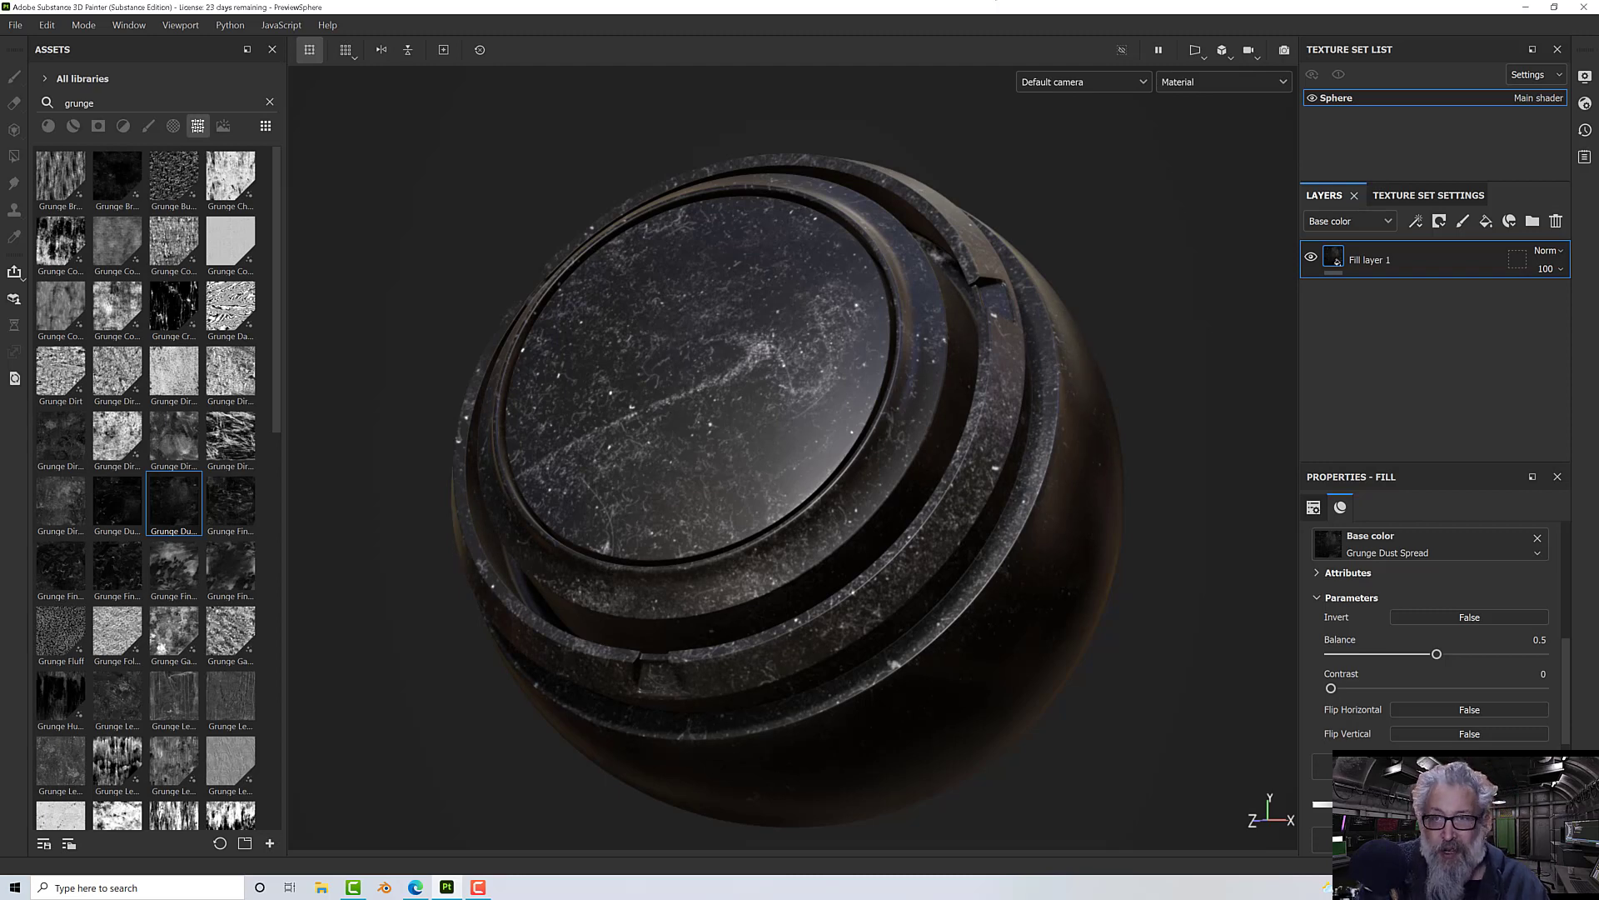
# Step: Switch the viewport to the 3D/2D split layout and fit the sphere and its UV map in their views
pyautogui.click(1197, 52)
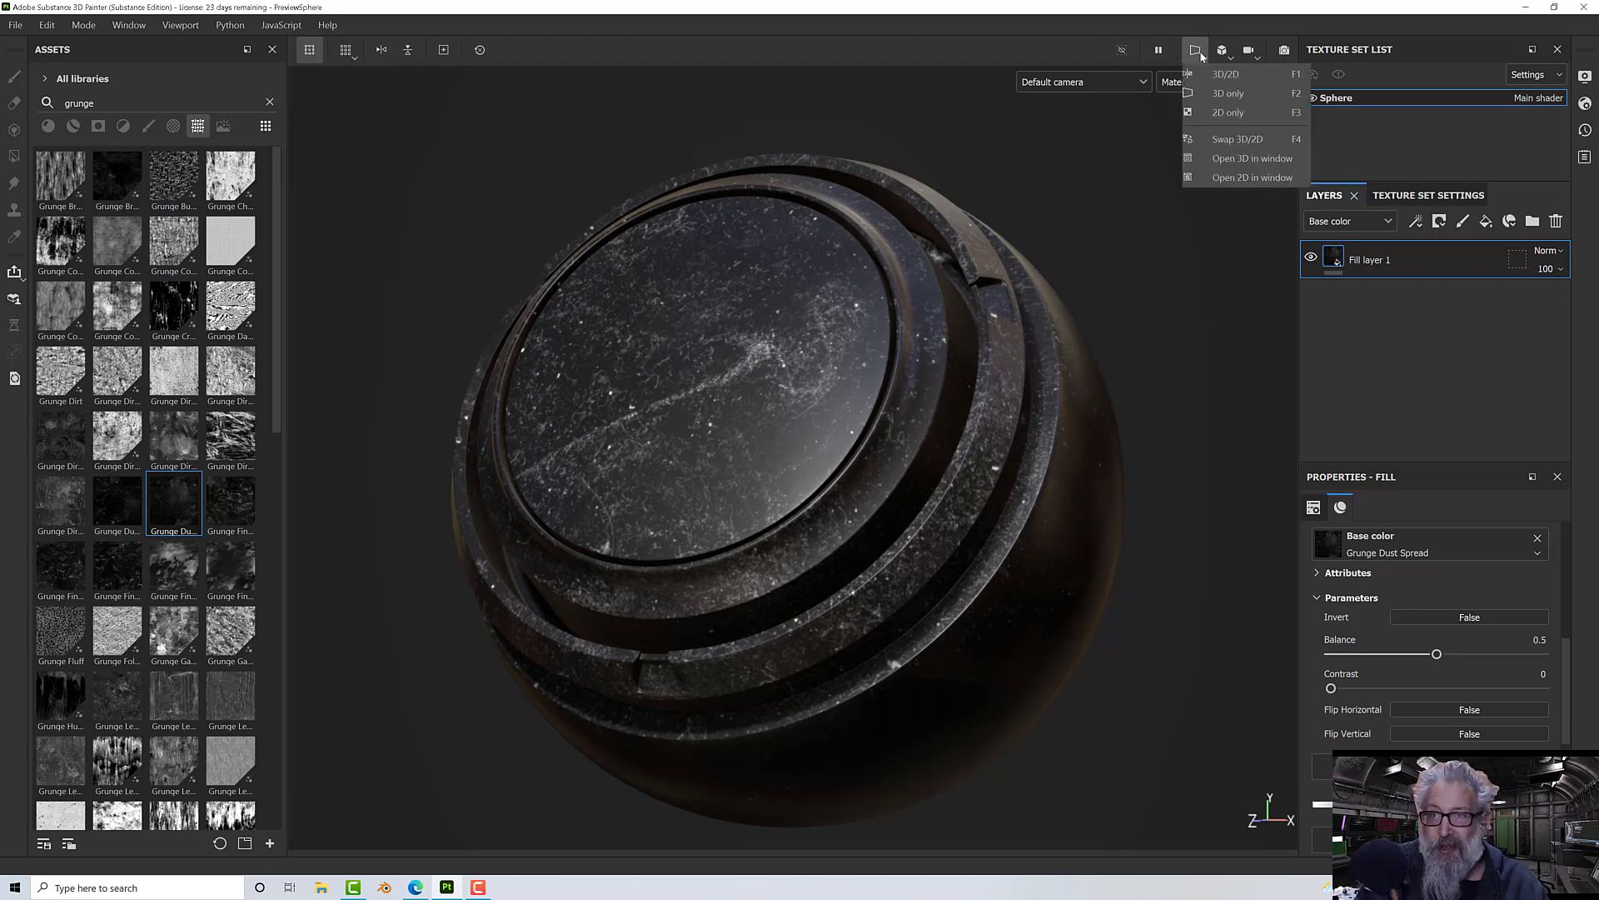
pyautogui.click(1209, 75)
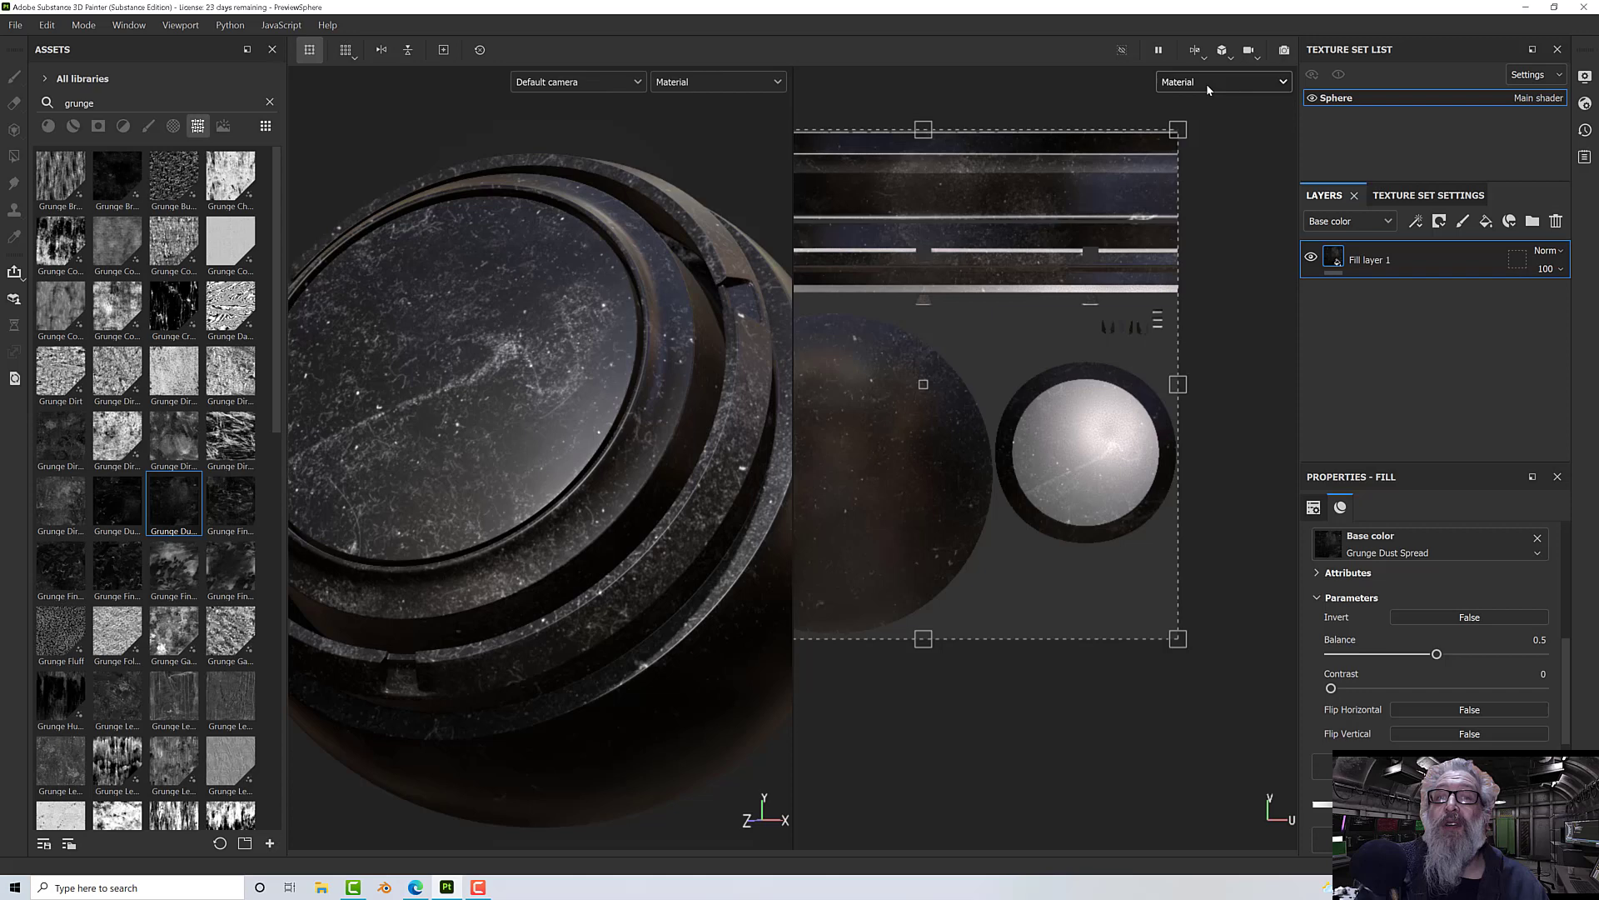
pyautogui.keyDown('alt'); pyautogui.moveTo(1044, 430); pyautogui.dragTo(1087, 460, button='middle'); pyautogui.keyUp('alt')
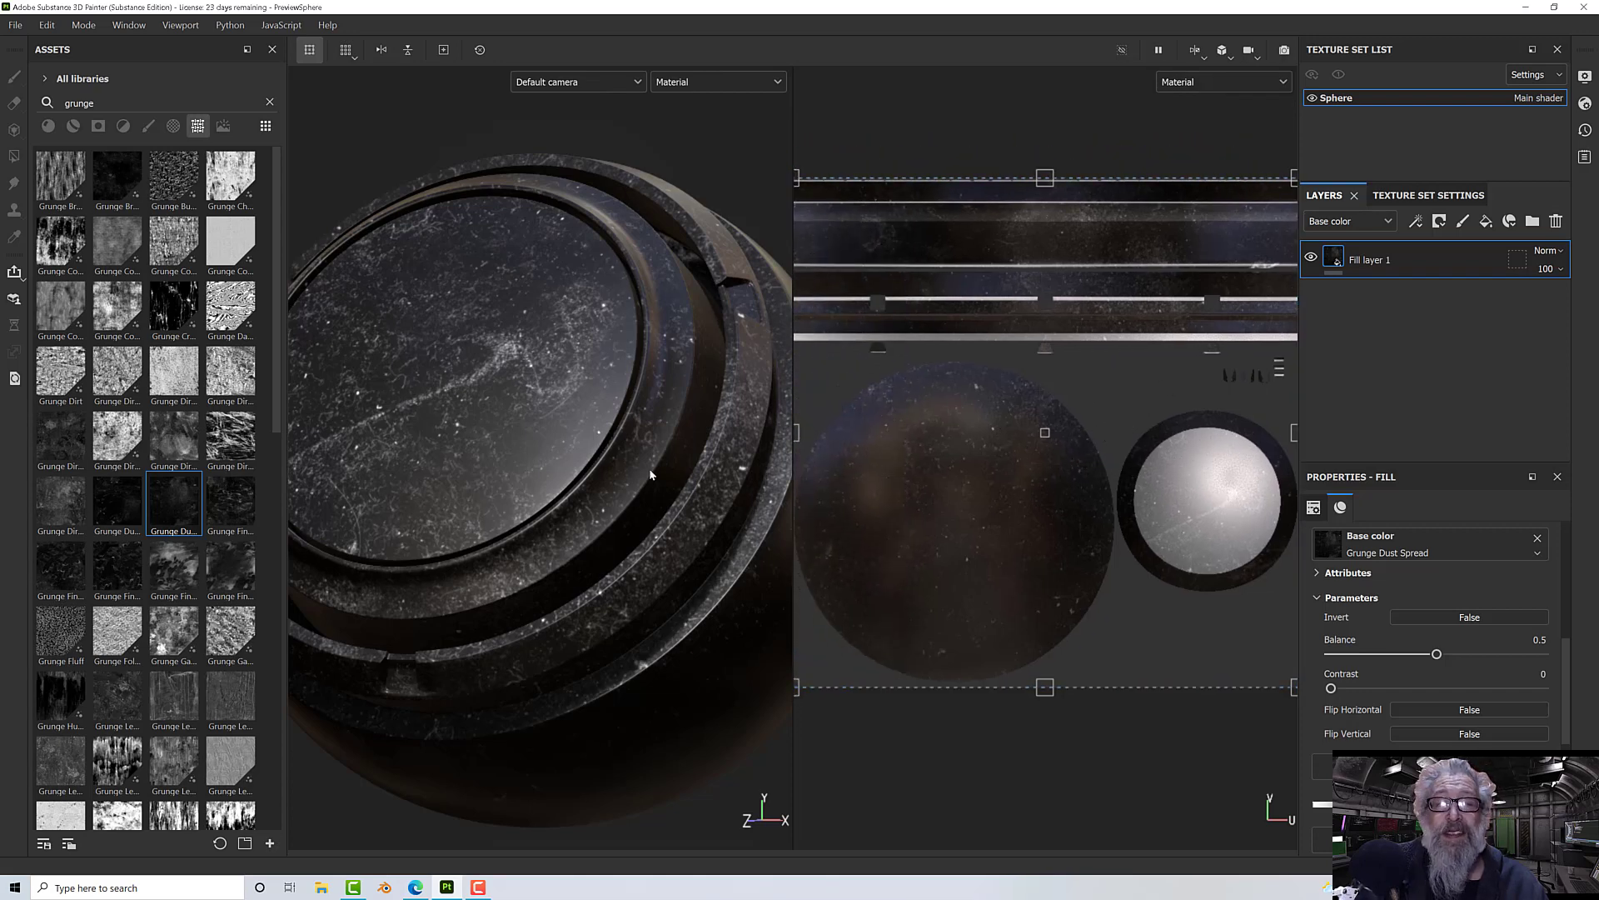
pyautogui.scroll(-3, 652, 481)
pyautogui.scroll(2, 651, 479)
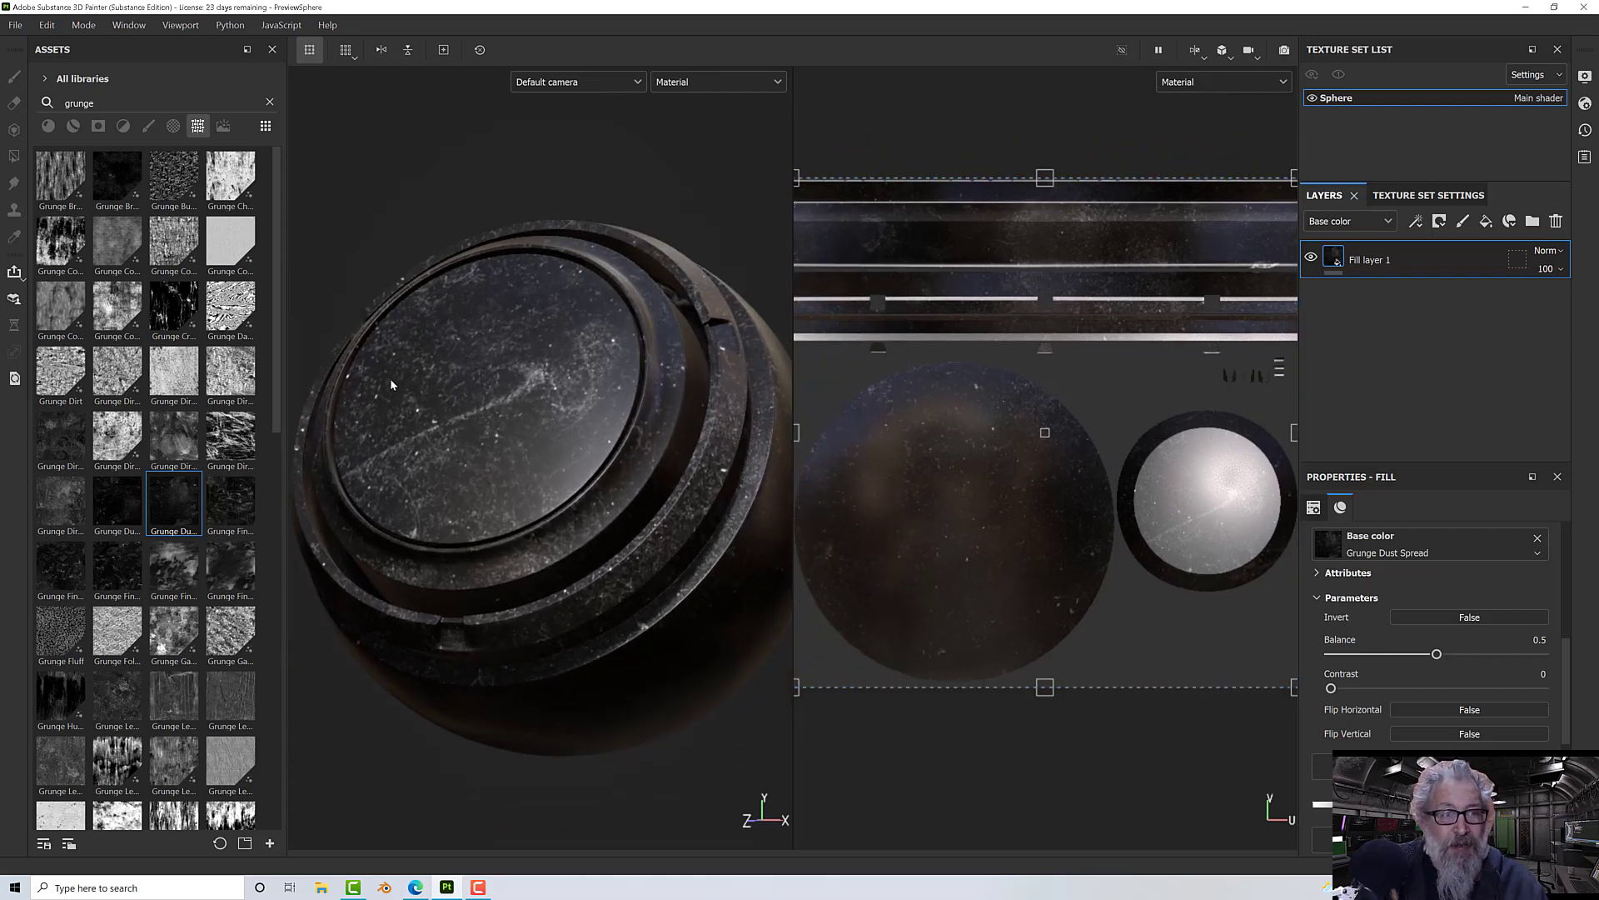
# Step: Narrow the Assets panel and resize the Texture Set and Layers panels to give the 3D and 2D views more room
pyautogui.moveTo(284, 314); pyautogui.dragTo(177, 319)
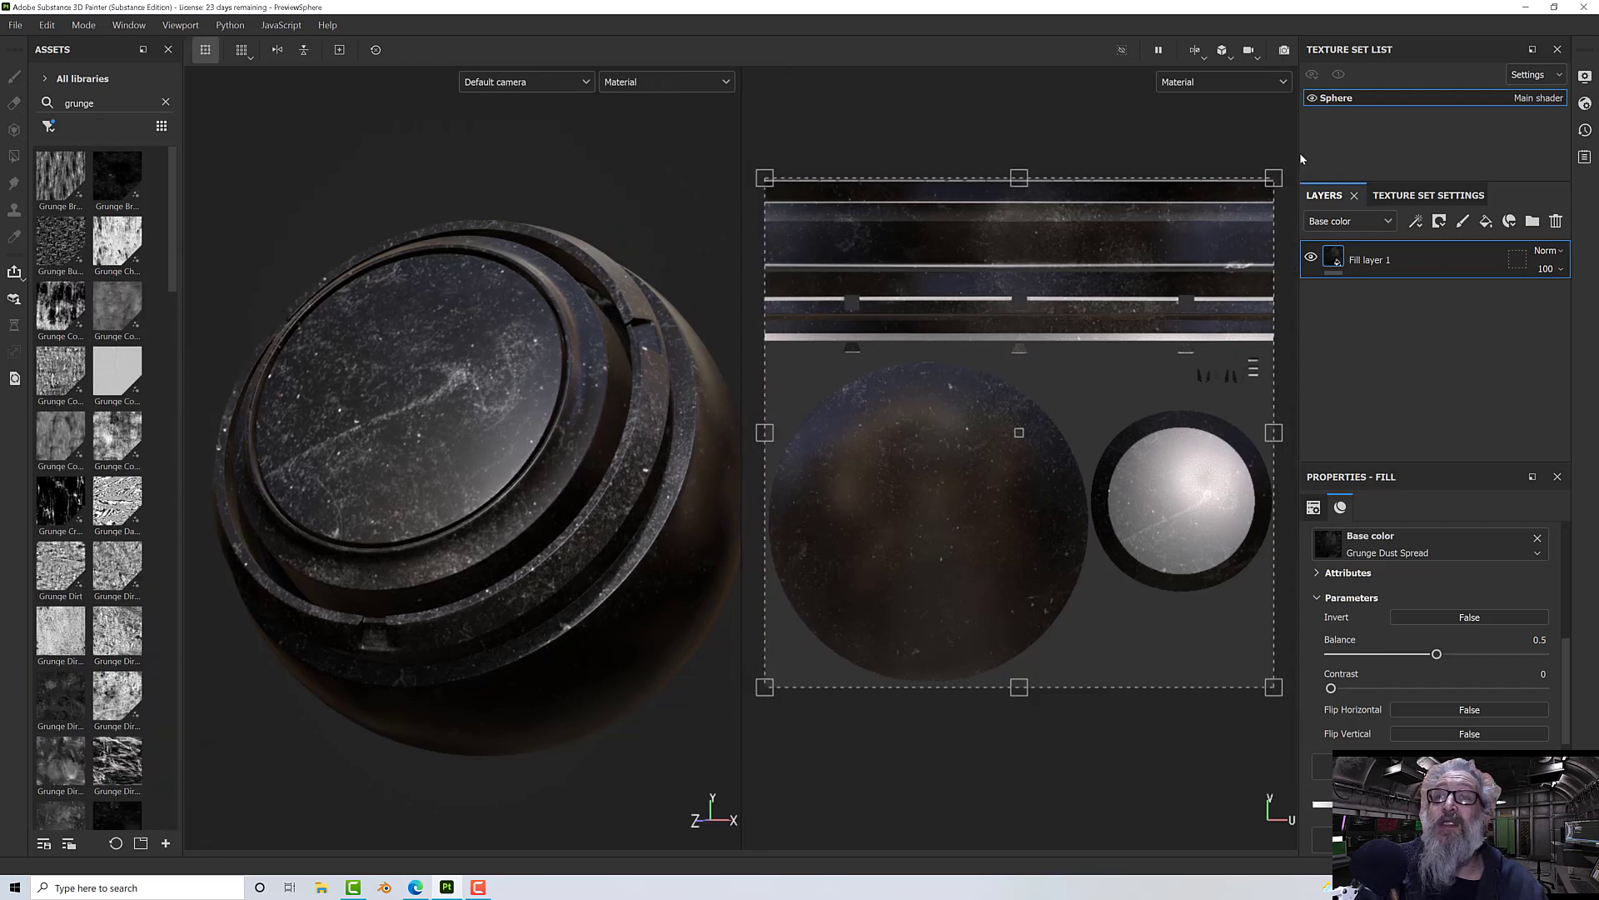
pyautogui.moveTo(1299, 150); pyautogui.dragTo(1344, 152)
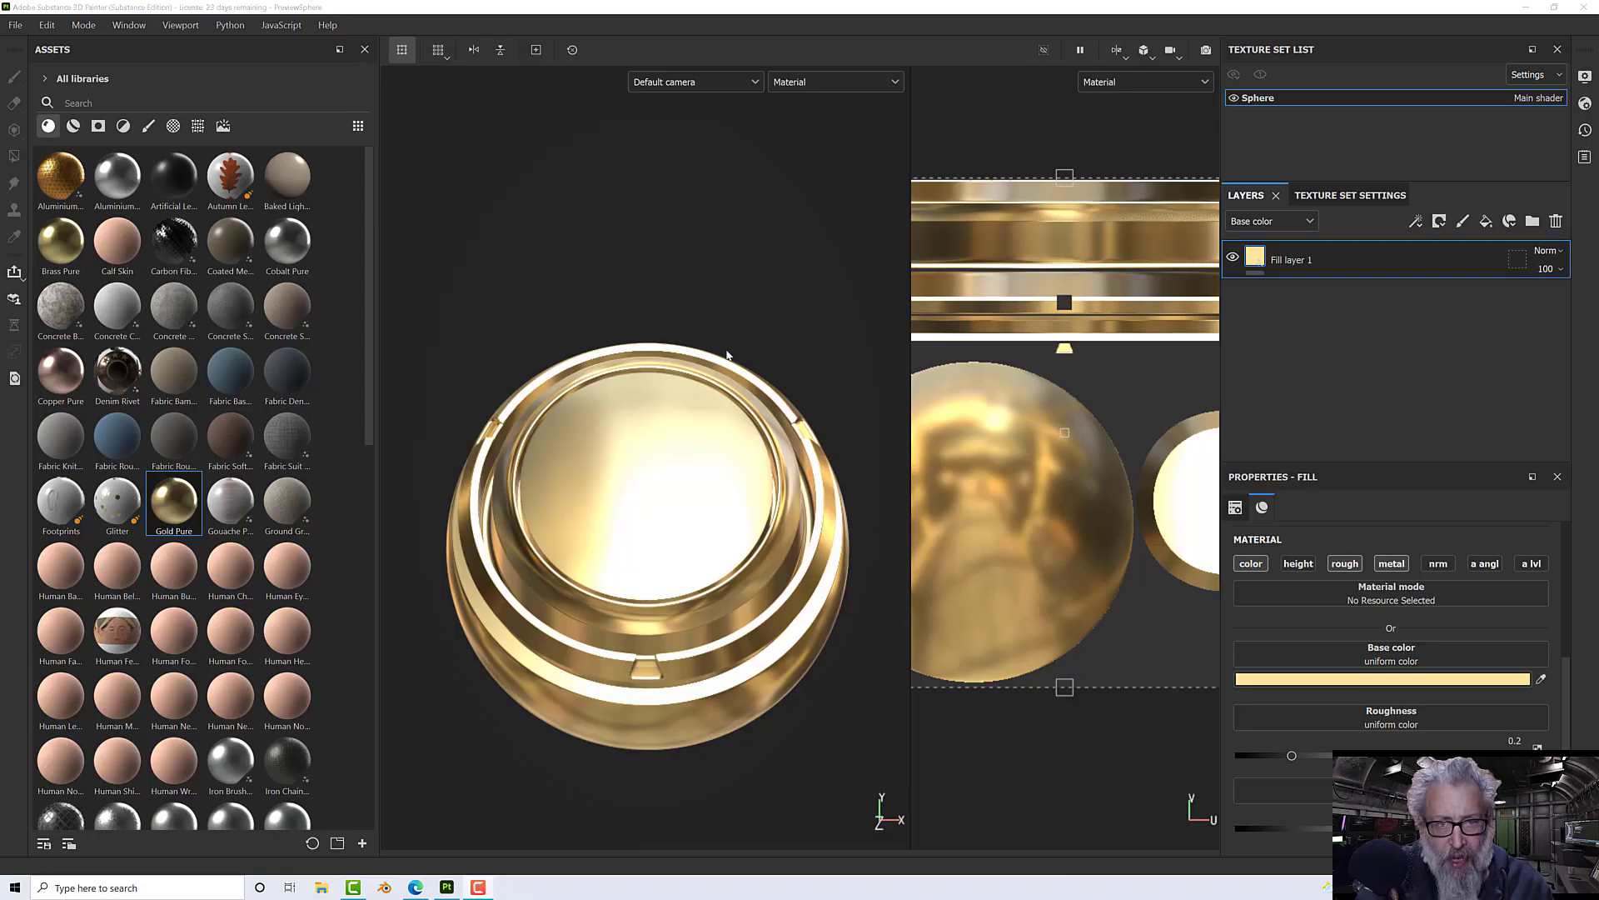
# Step: Orbit the gold sphere and switch the viewport from the split layout to 3D only
pyautogui.moveTo(778, 472)
pyautogui.keyDown('alt'); pyautogui.mouseDown()
pyautogui.moveTo(828, 492)
pyautogui.moveTo(792, 421)
pyautogui.mouseUp(); pyautogui.keyUp('alt')
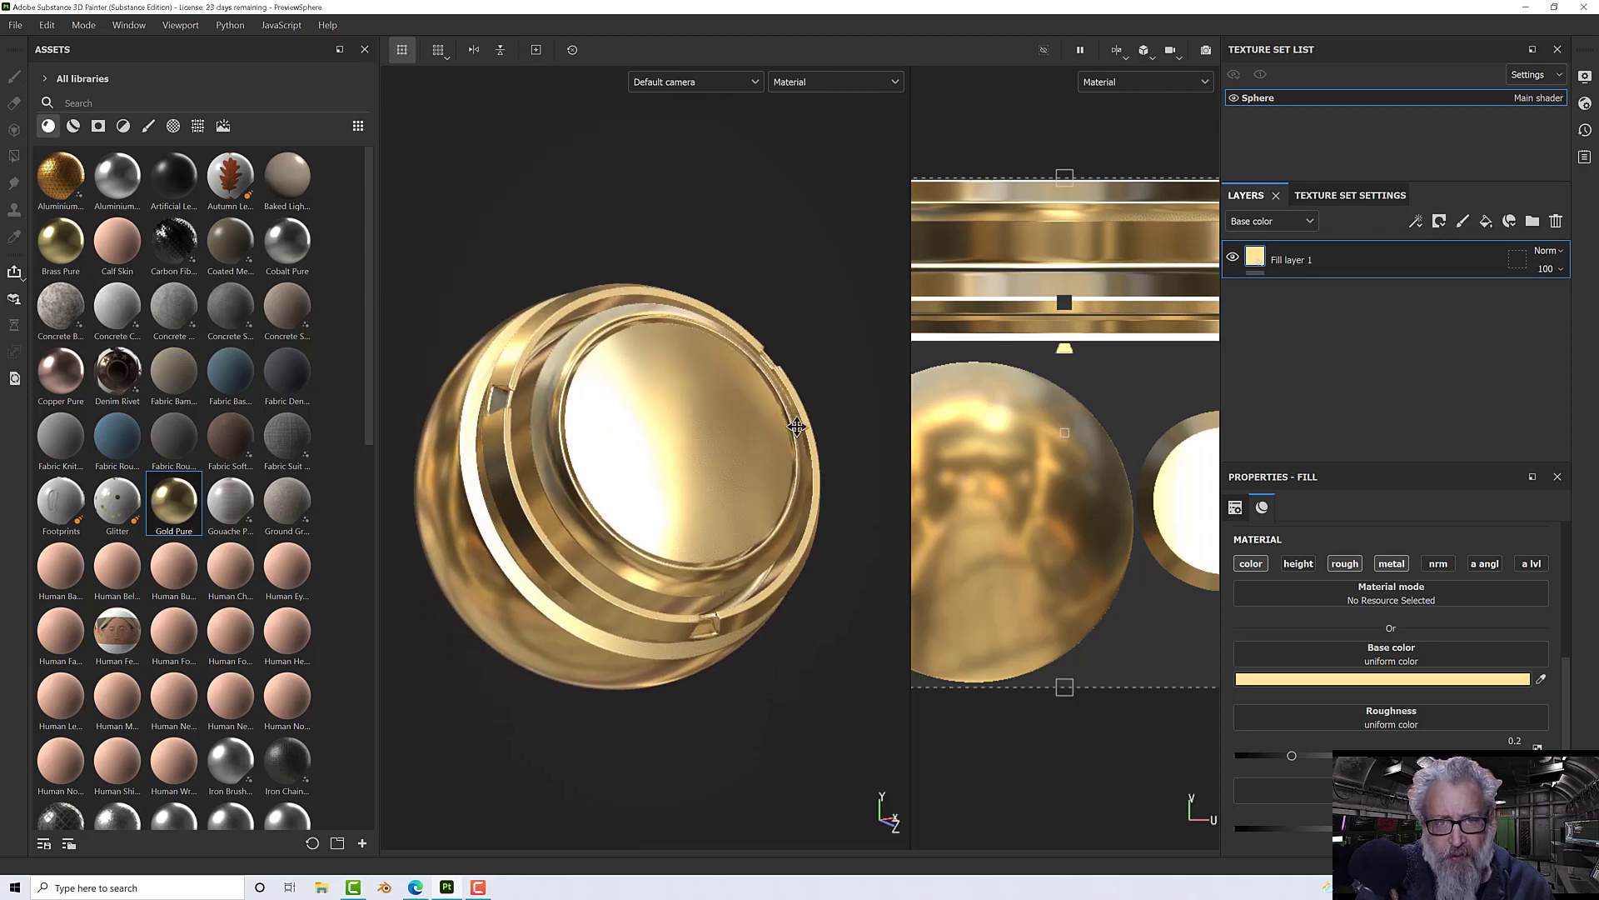
pyautogui.keyDown('alt'); pyautogui.moveTo(683, 630); pyautogui.dragTo(637, 576); pyautogui.keyUp('alt')
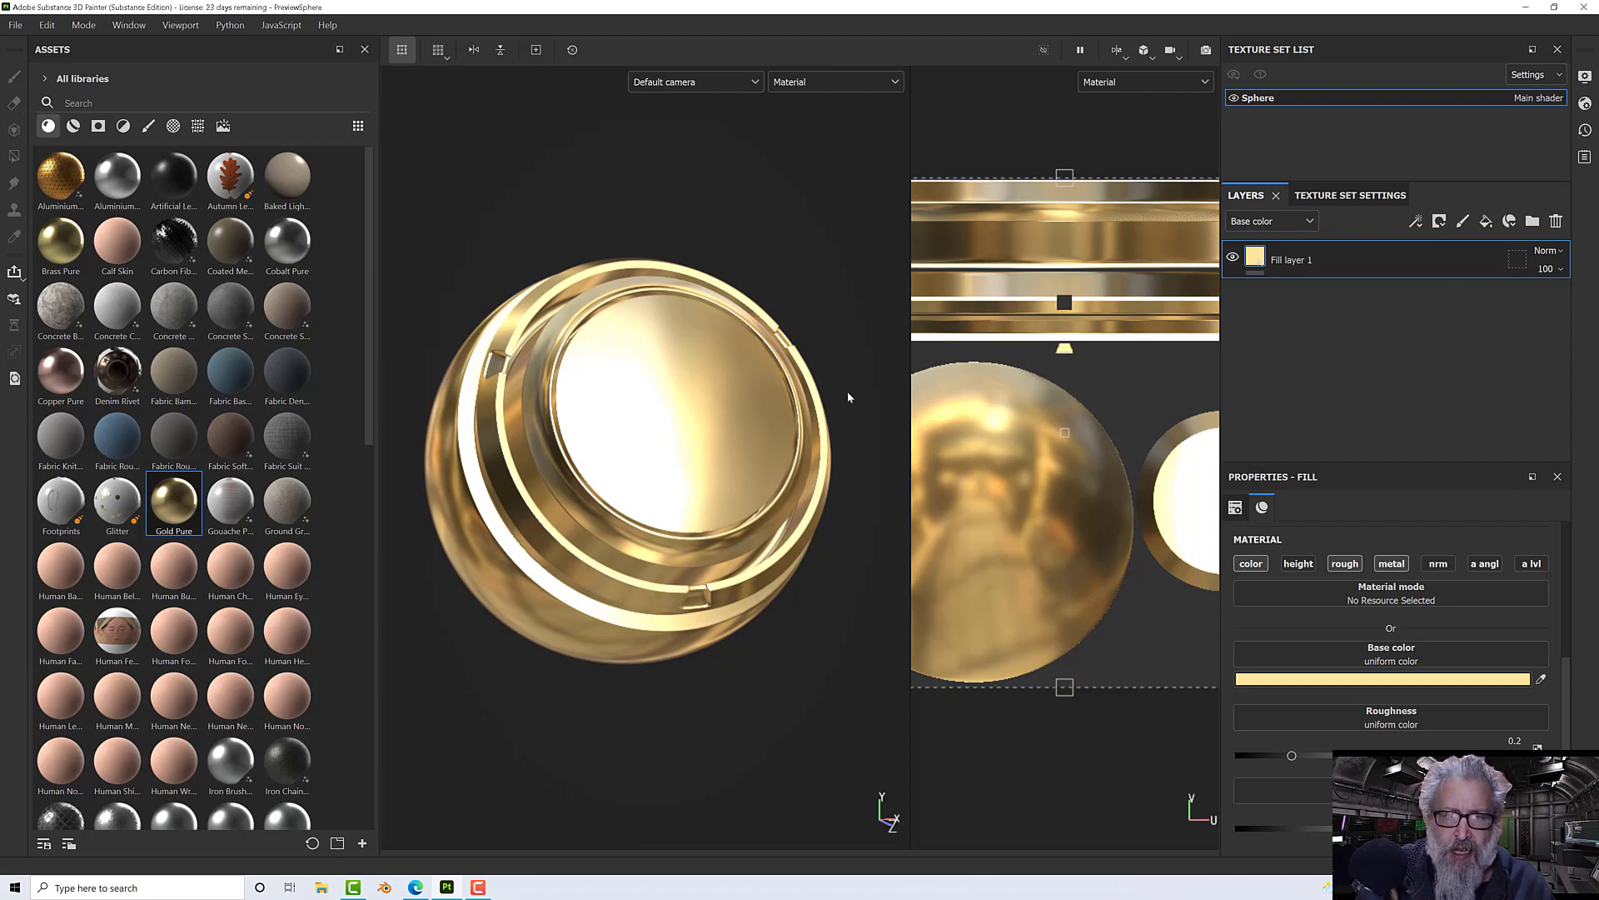
pyautogui.click(1120, 57)
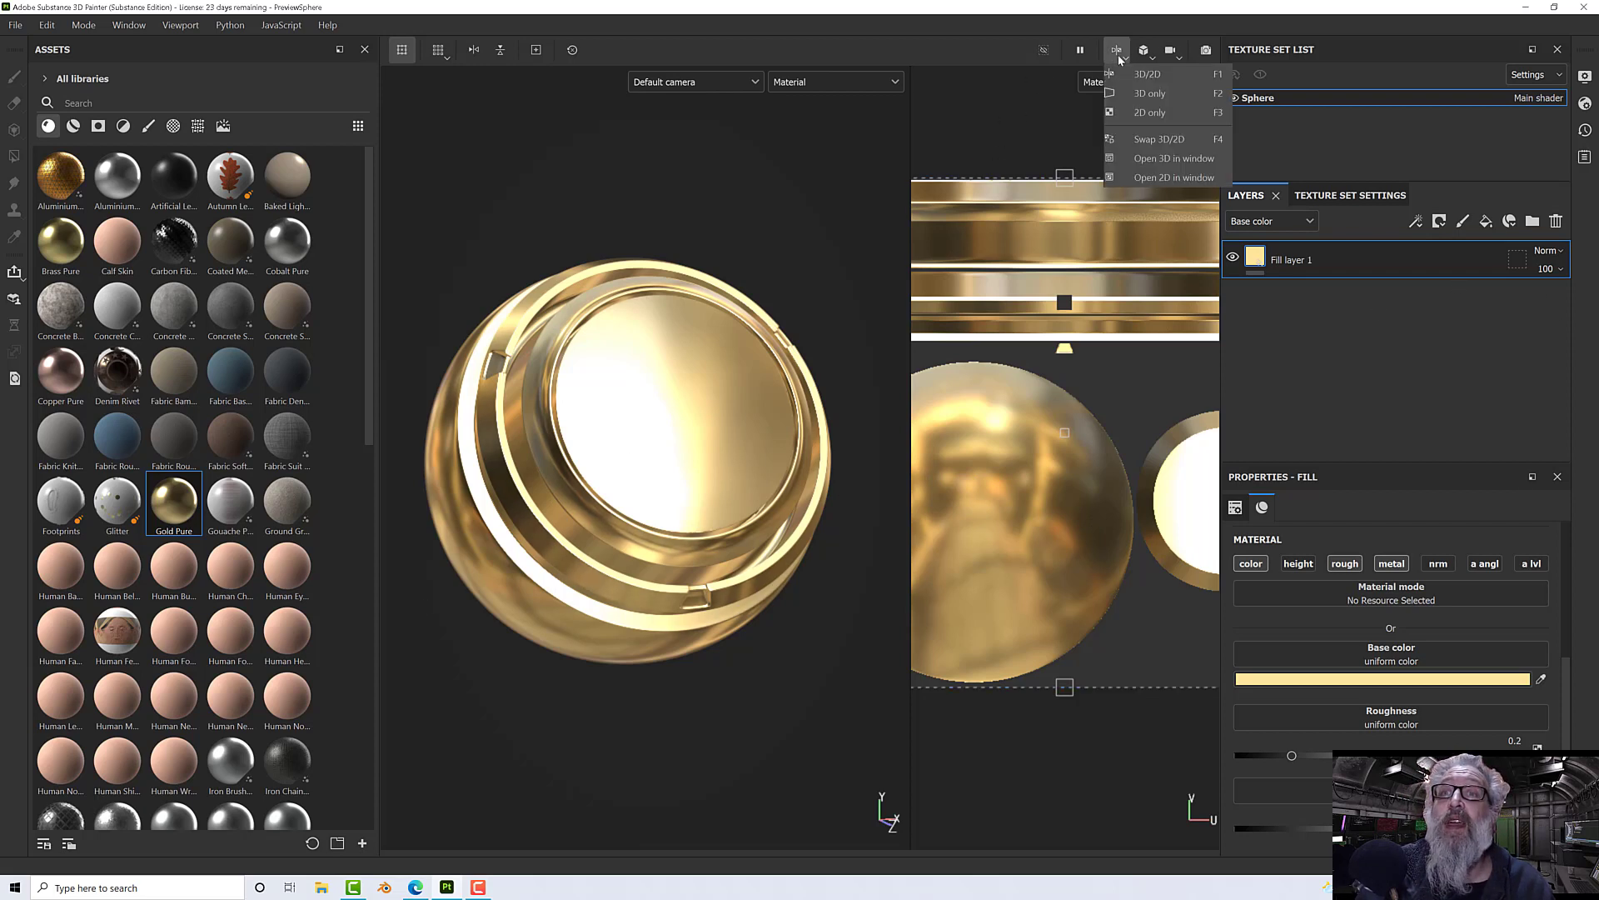
pyautogui.click(1150, 94)
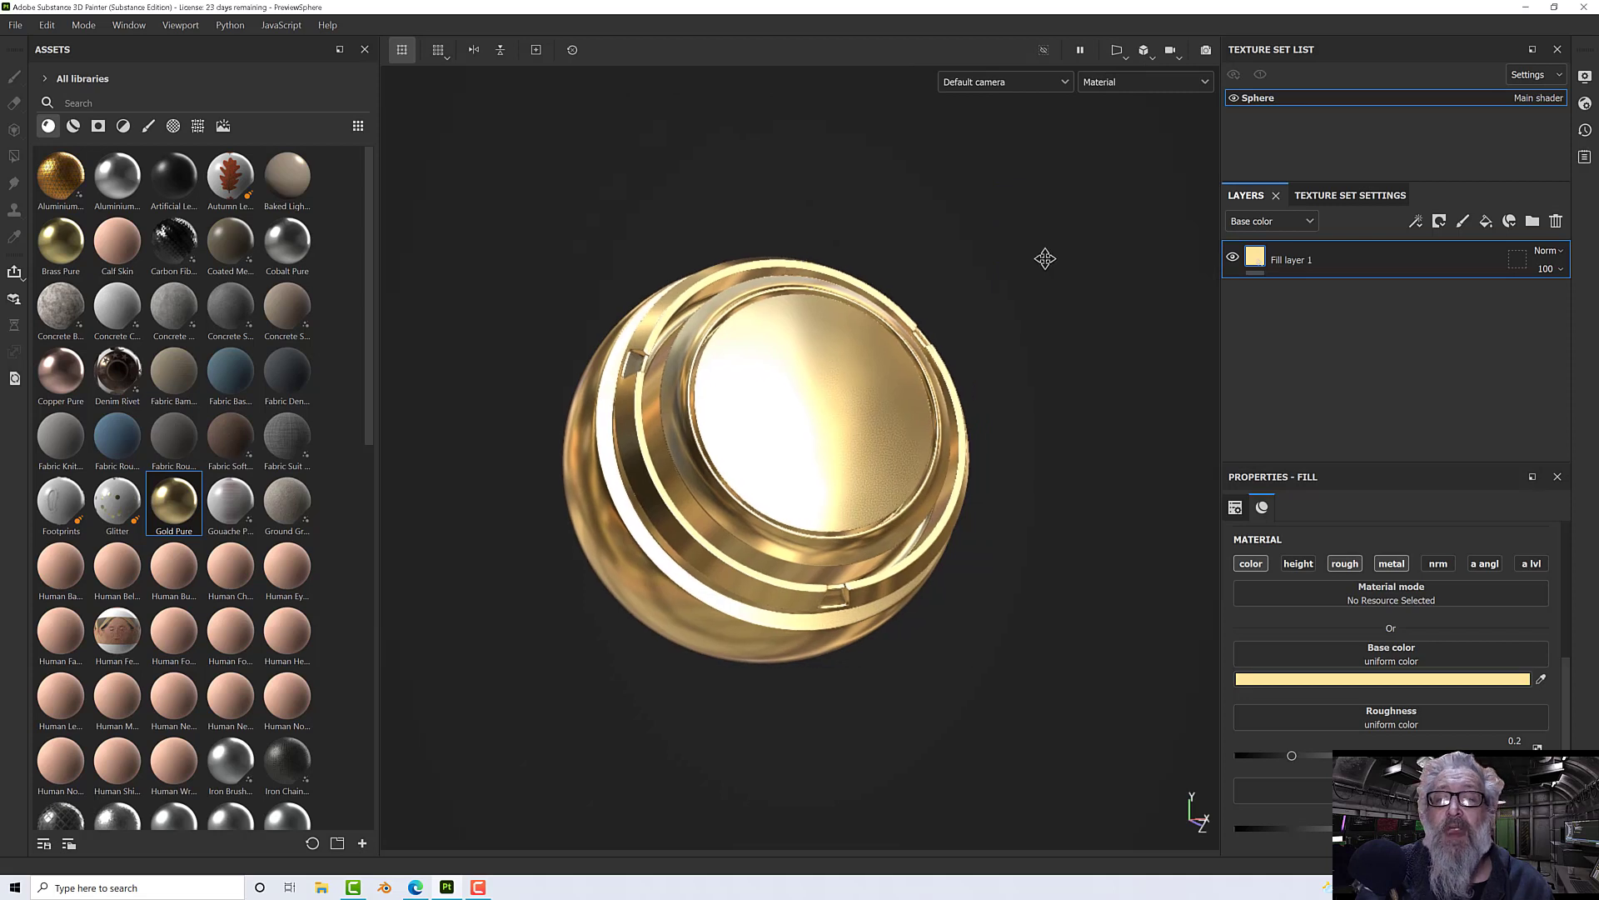
# Step: Add a generator to the gold fill layer and assign Inflate Shrinkwrap to it
pyautogui.rightClick(1291, 261)
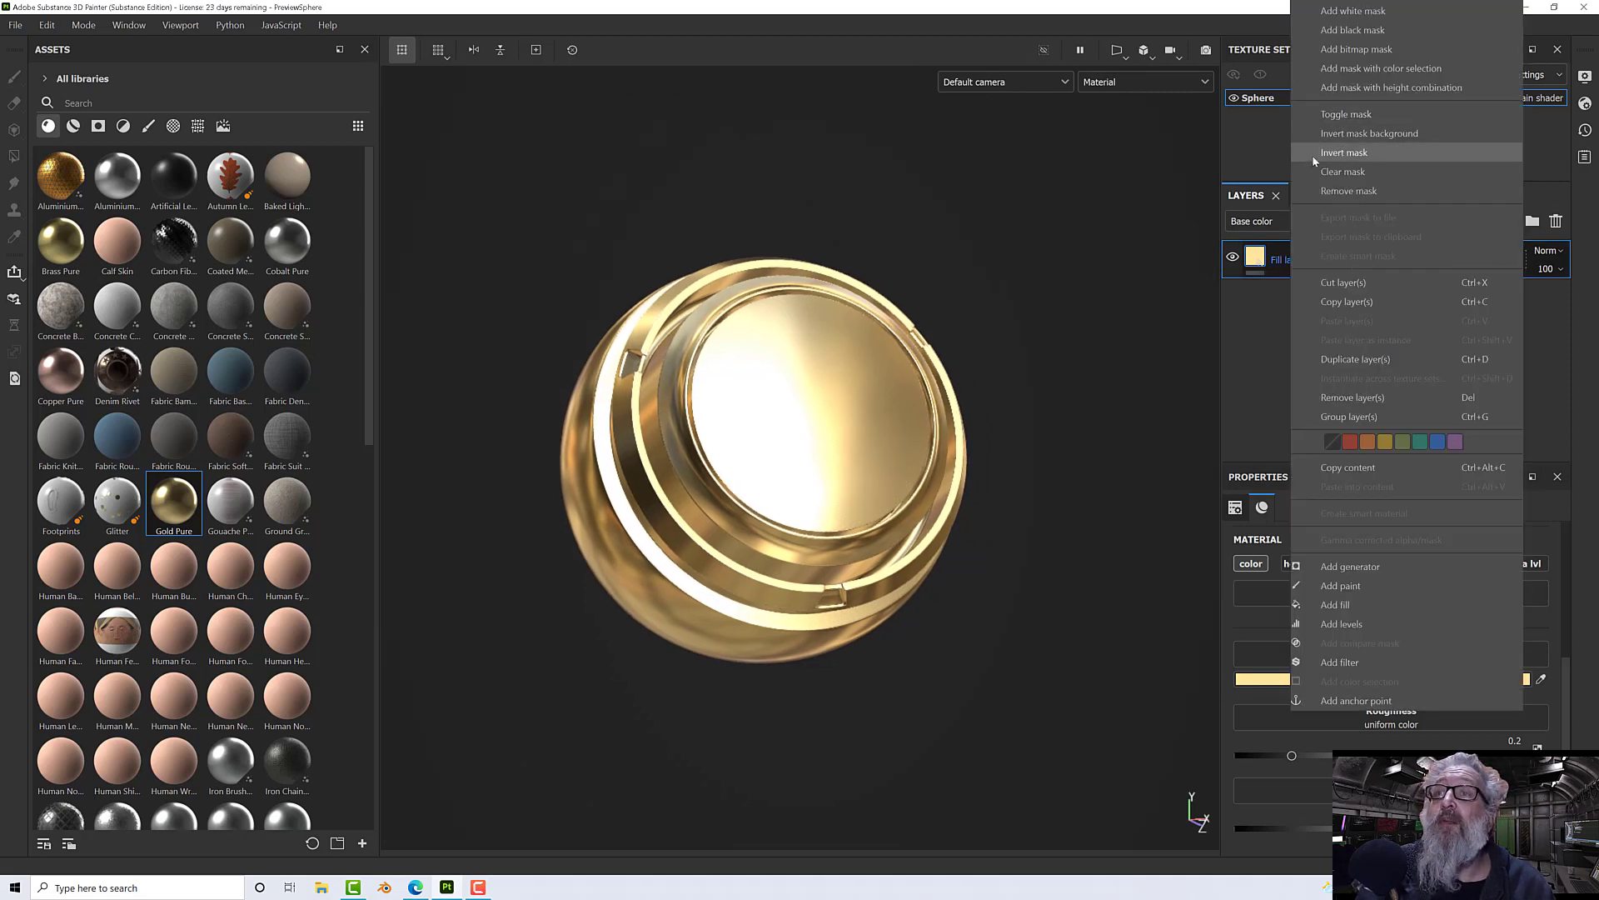
pyautogui.click(1266, 131)
pyautogui.rightClick(1252, 265)
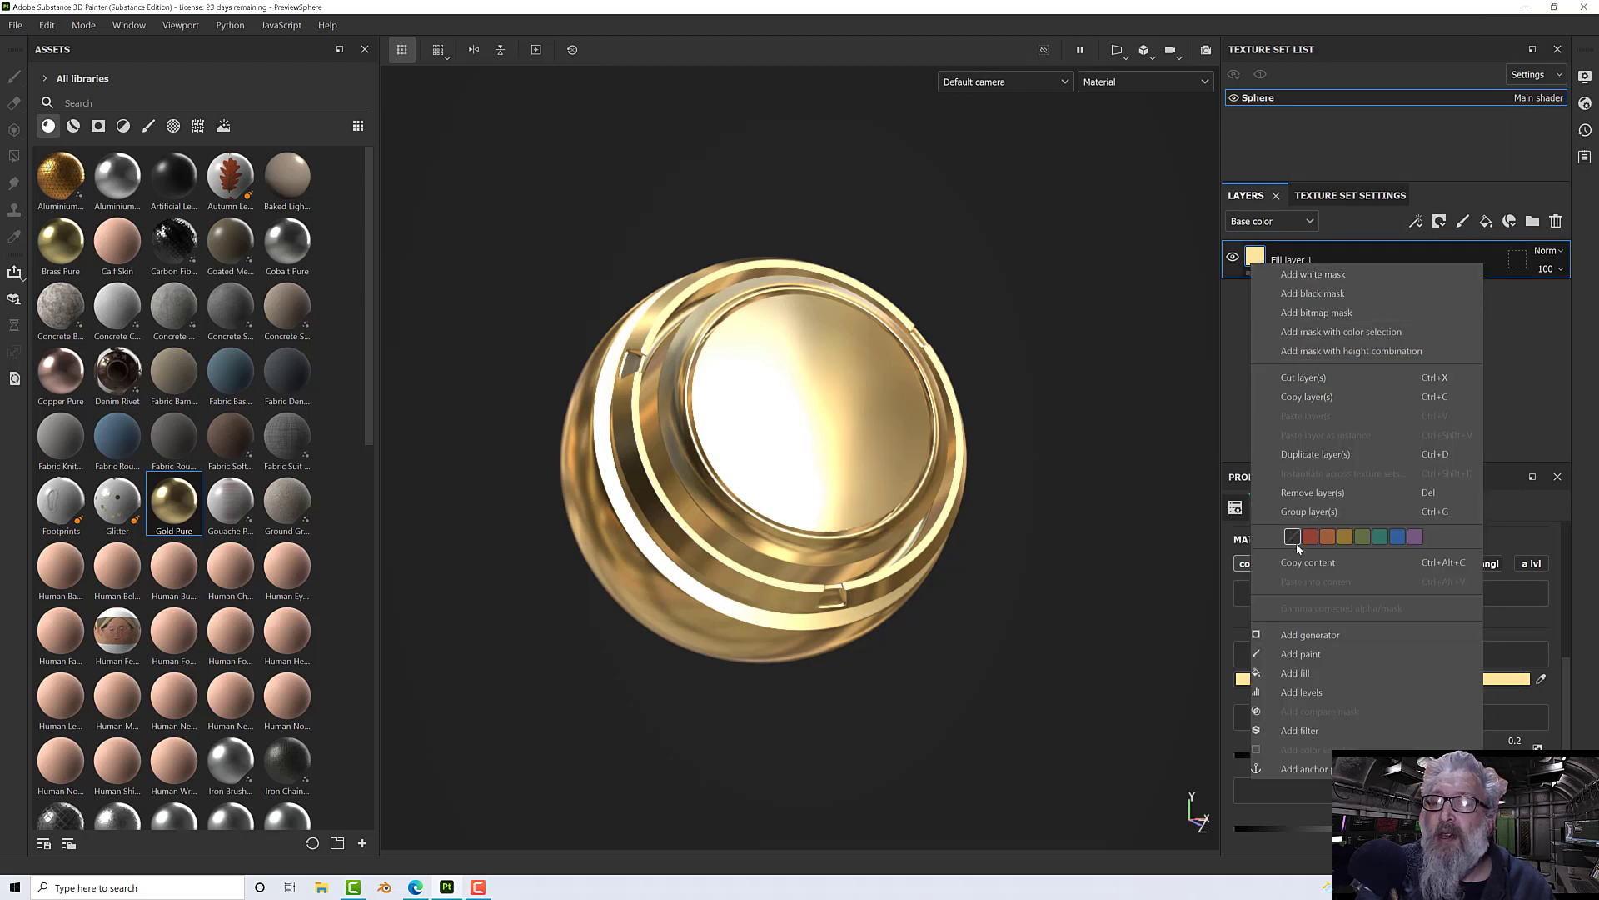
pyautogui.click(1299, 636)
pyautogui.click(1359, 568)
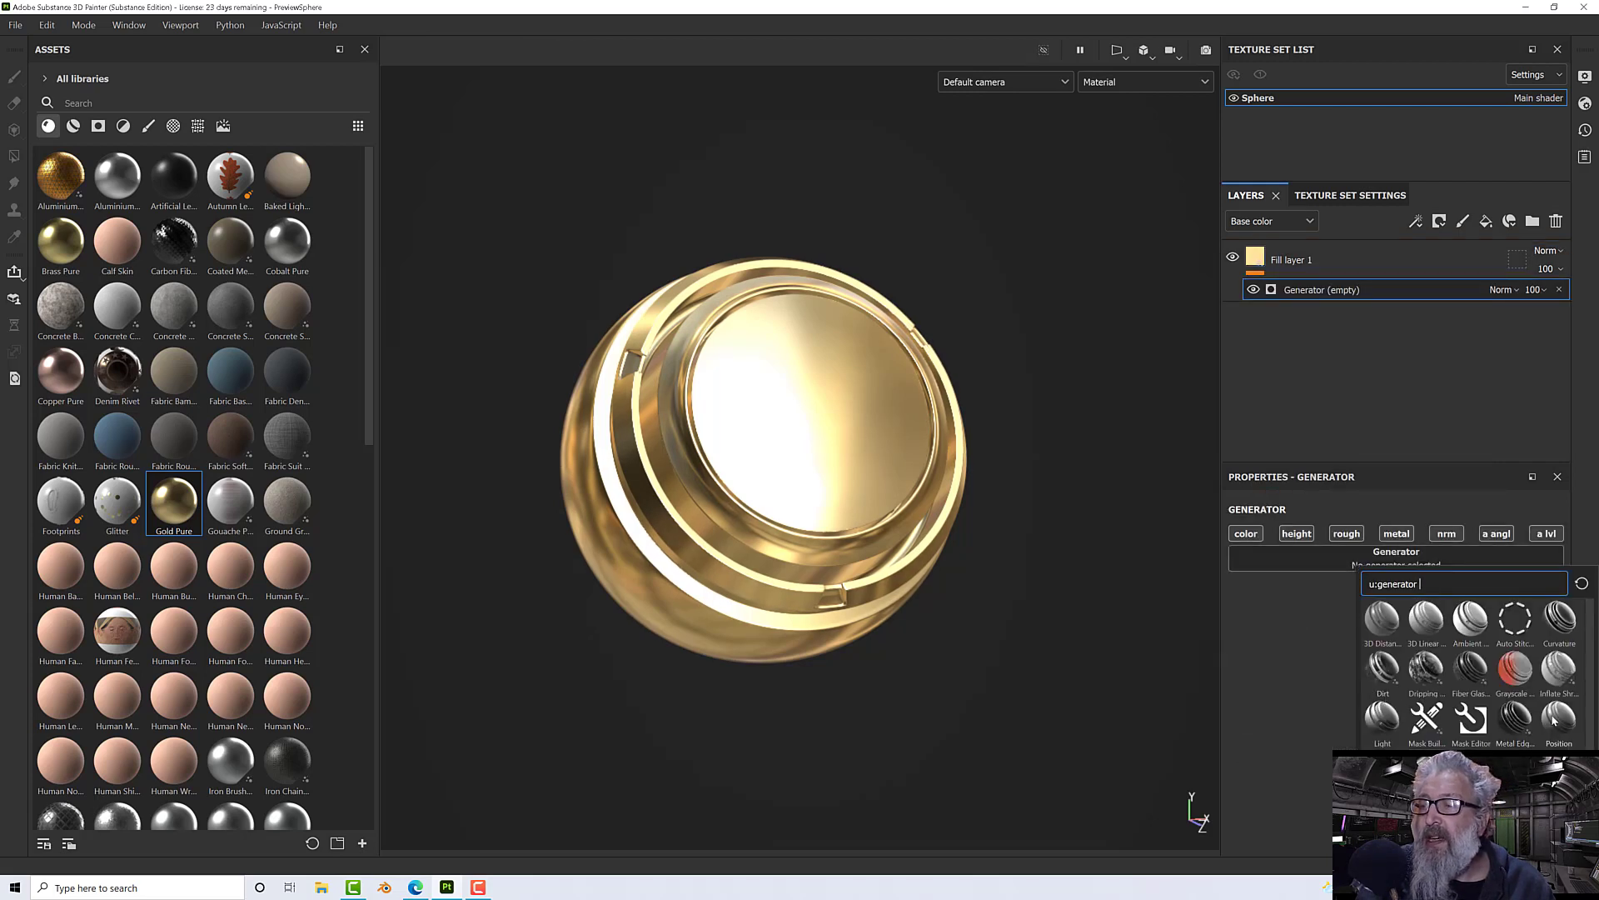
pyautogui.moveTo(1561, 675)
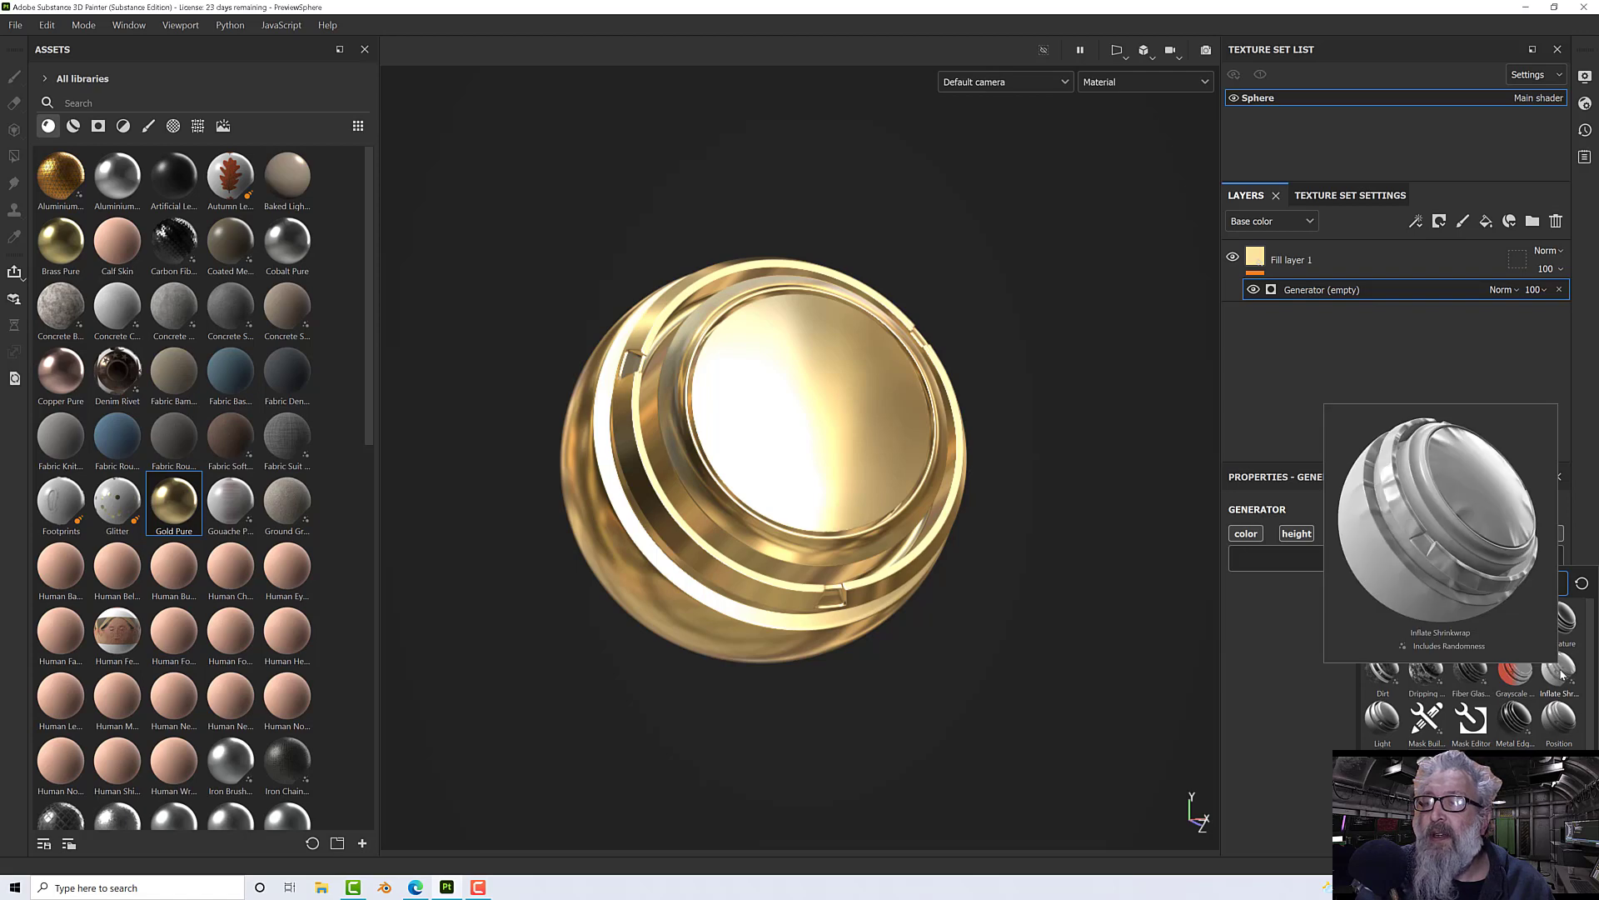
pyautogui.click(1561, 673)
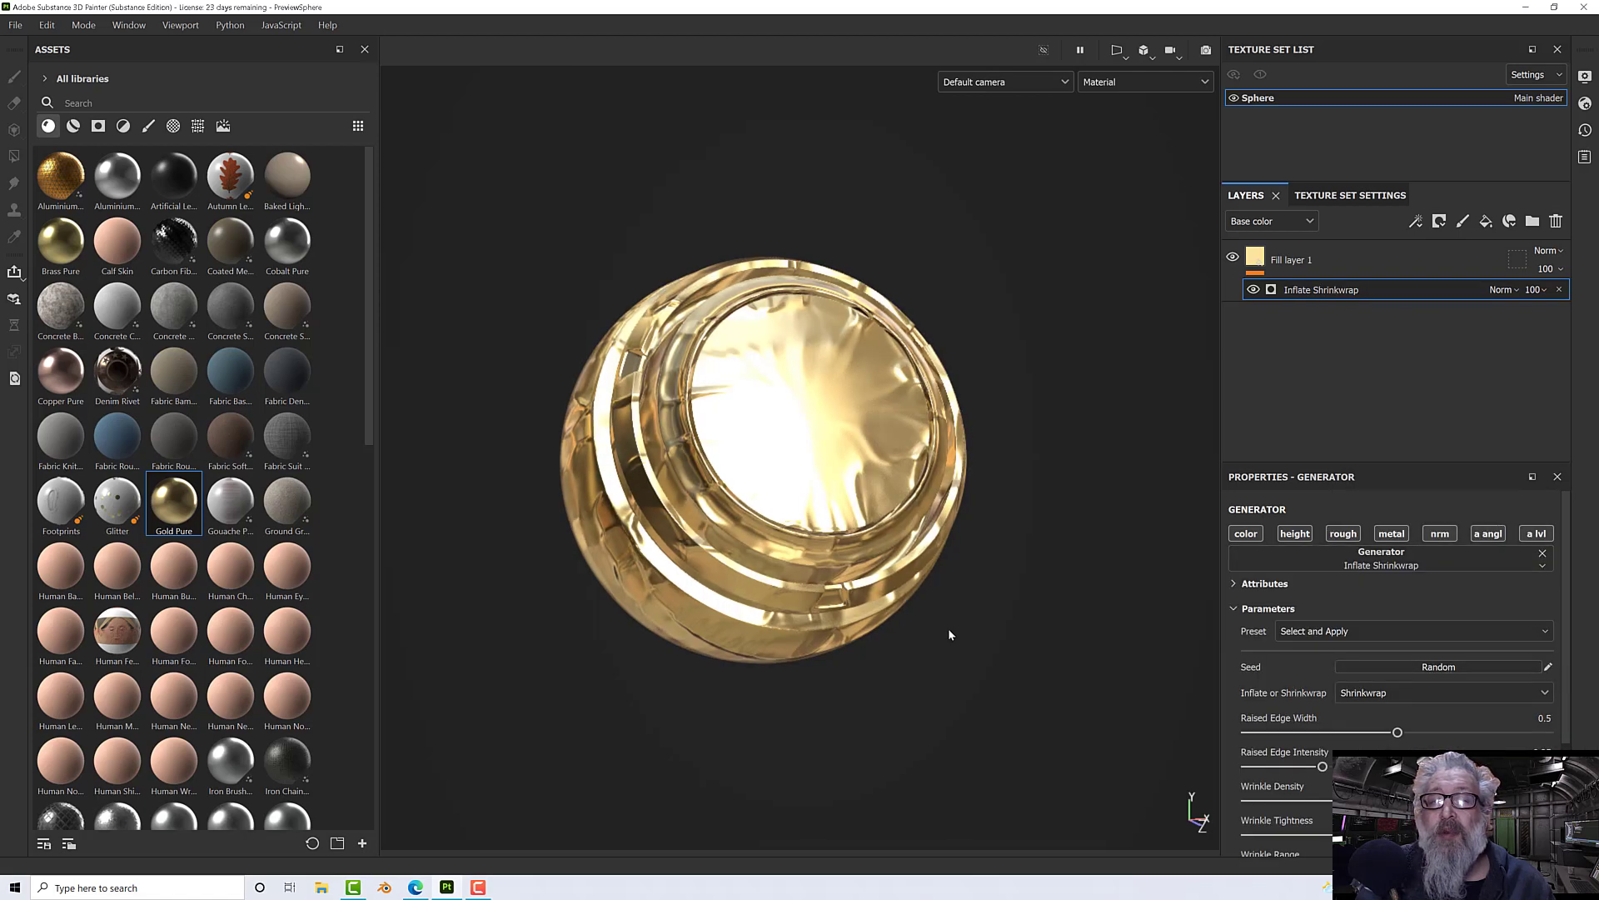
# Step: Examine the shrinkwrap wrinkles on the sphere's rings and cap from the side and close up
pyautogui.keyDown('alt'); pyautogui.moveTo(949, 635); pyautogui.dragTo(1163, 556); pyautogui.keyUp('alt')
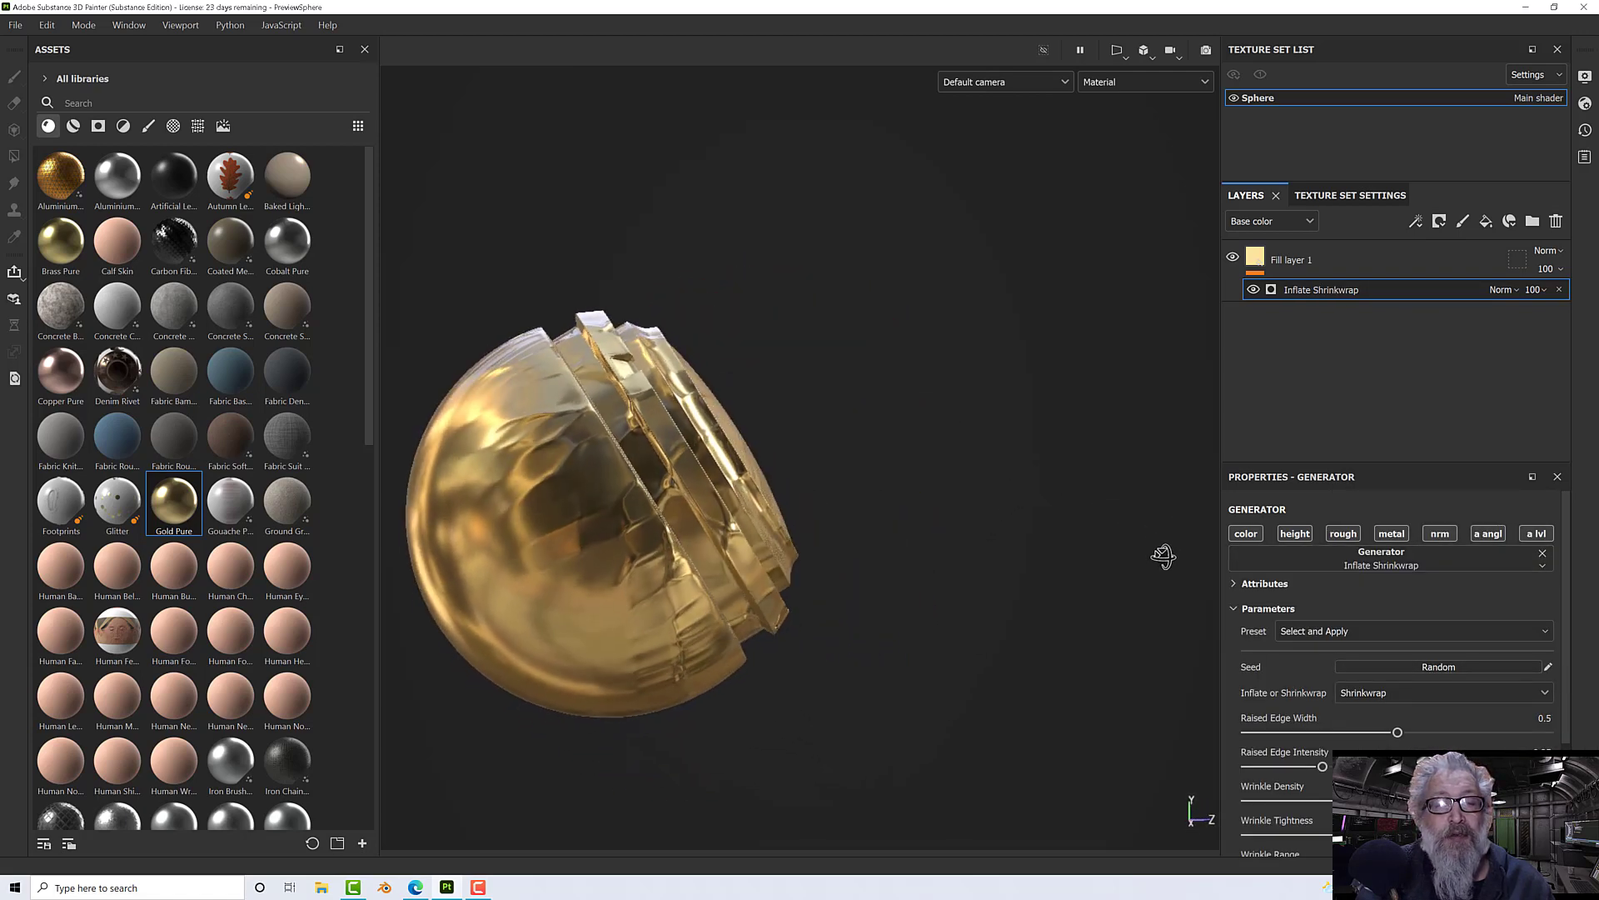
pyautogui.keyDown('alt'); pyautogui.moveTo(832, 542); pyautogui.dragTo(854, 615, button='middle'); pyautogui.keyUp('alt')
pyautogui.scroll(5, 733, 605)
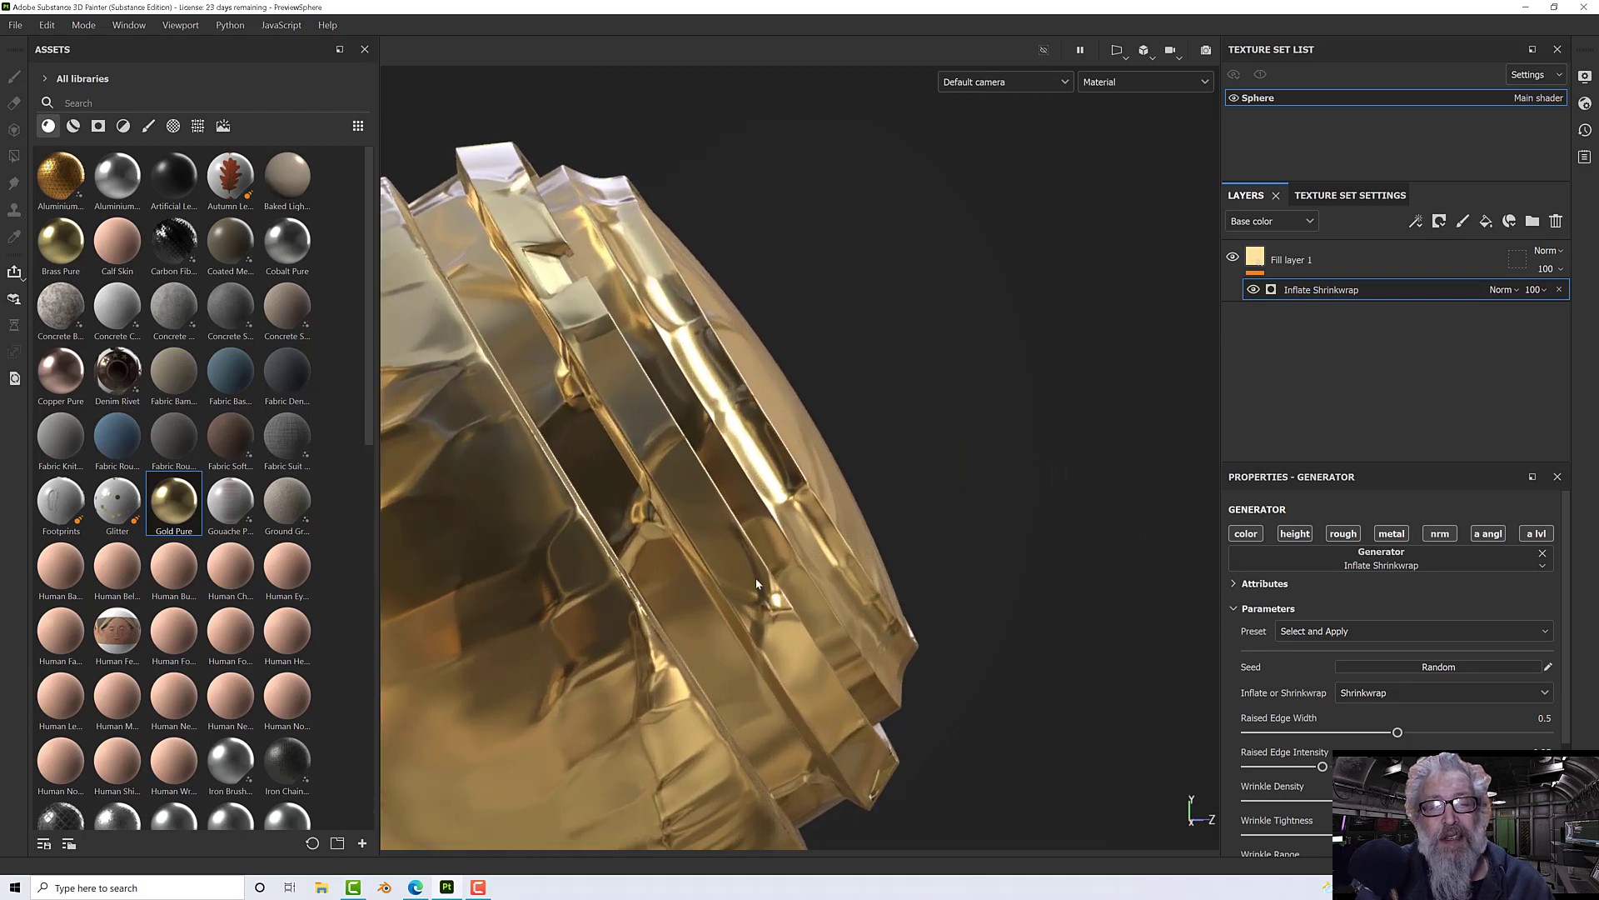
pyautogui.keyDown('alt'); pyautogui.moveTo(756, 583); pyautogui.dragTo(713, 548); pyautogui.keyUp('alt')
pyautogui.scroll(1, 736, 547)
pyautogui.keyDown('alt'); pyautogui.moveTo(736, 546); pyautogui.dragTo(728, 602, button='middle'); pyautogui.keyUp('alt')
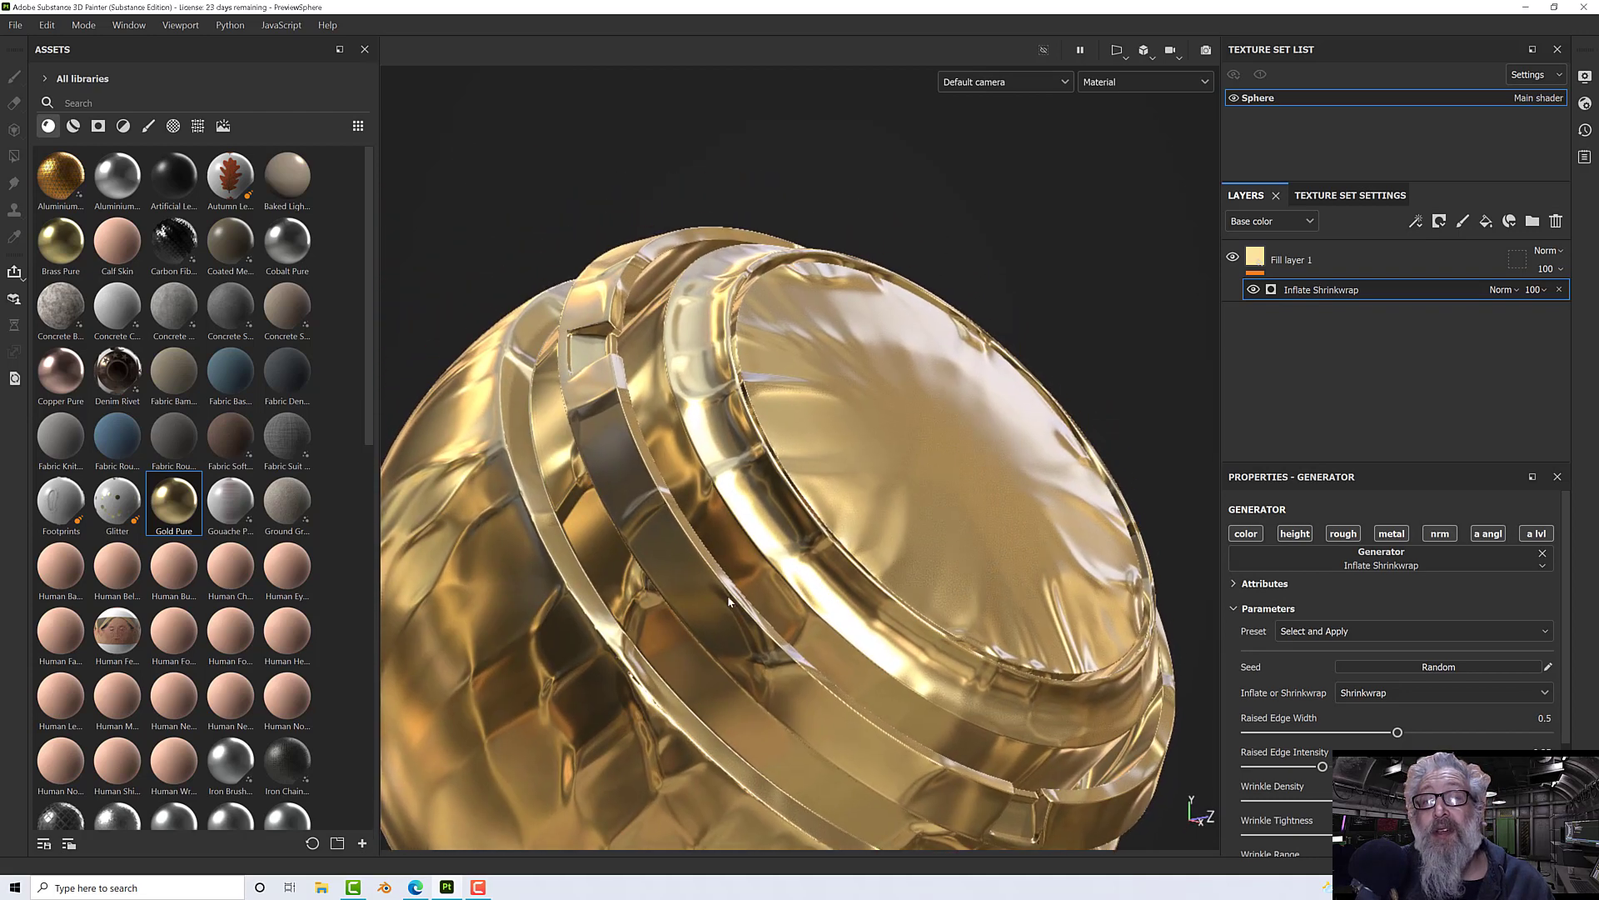
pyautogui.moveTo(729, 600)
pyautogui.keyDown('alt'); pyautogui.mouseDown()
pyautogui.moveTo(786, 598)
pyautogui.moveTo(741, 595)
pyautogui.mouseUp(); pyautogui.keyUp('alt')
# Step: Try the Vacuum Pulled preset on the Inflate Shrinkwrap generator and view the sphere
pyautogui.scroll(-2, 1366, 629)
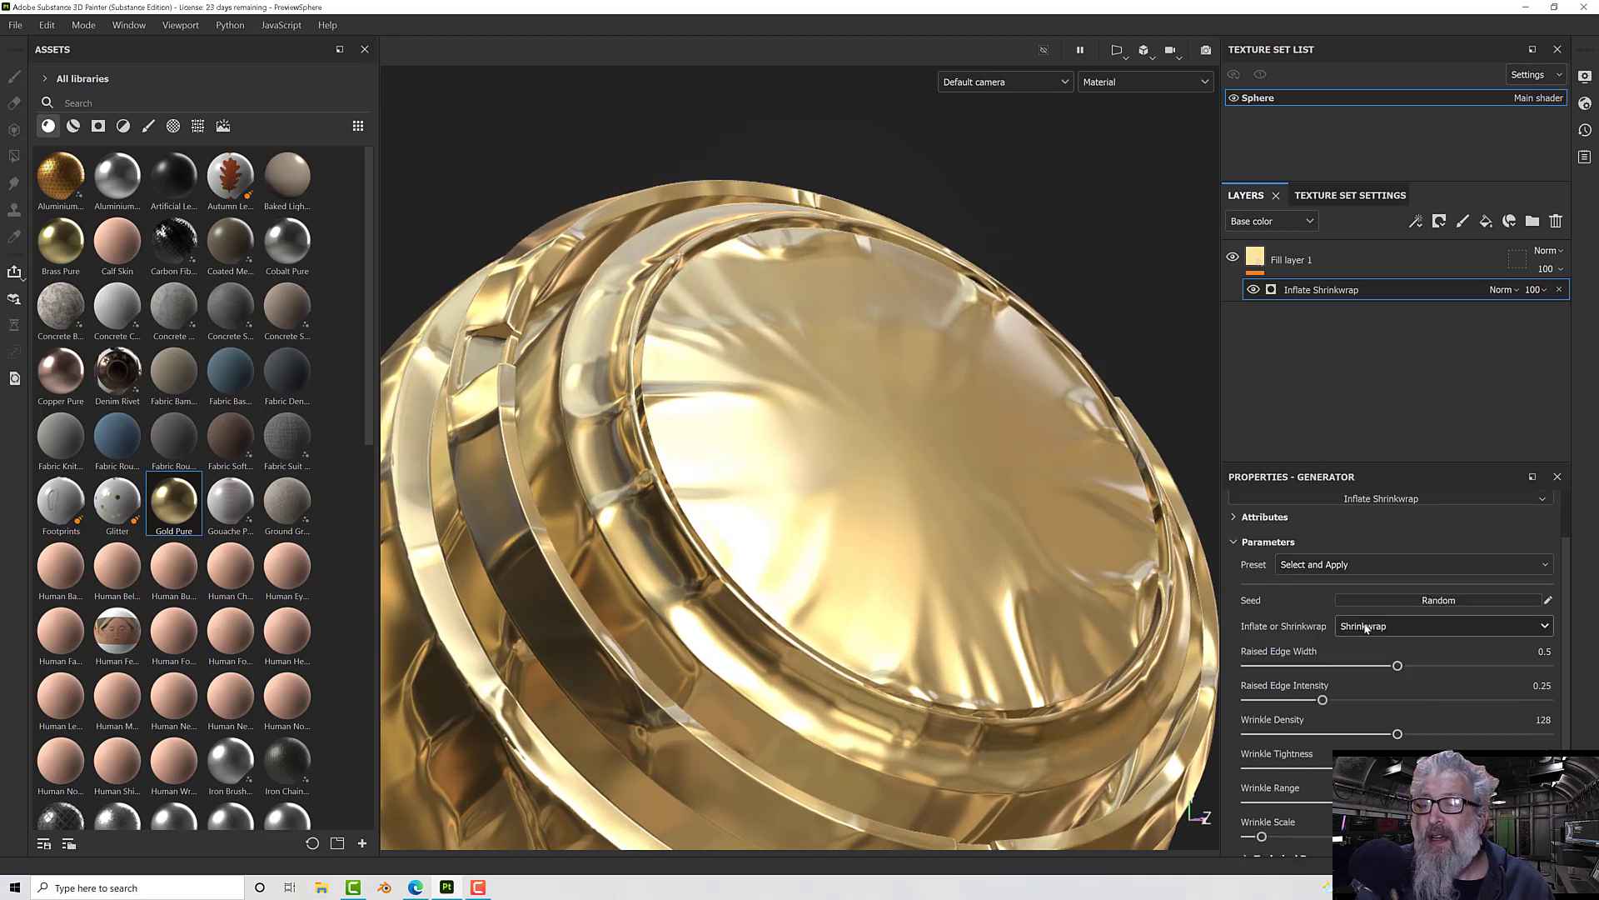
pyautogui.click(1326, 566)
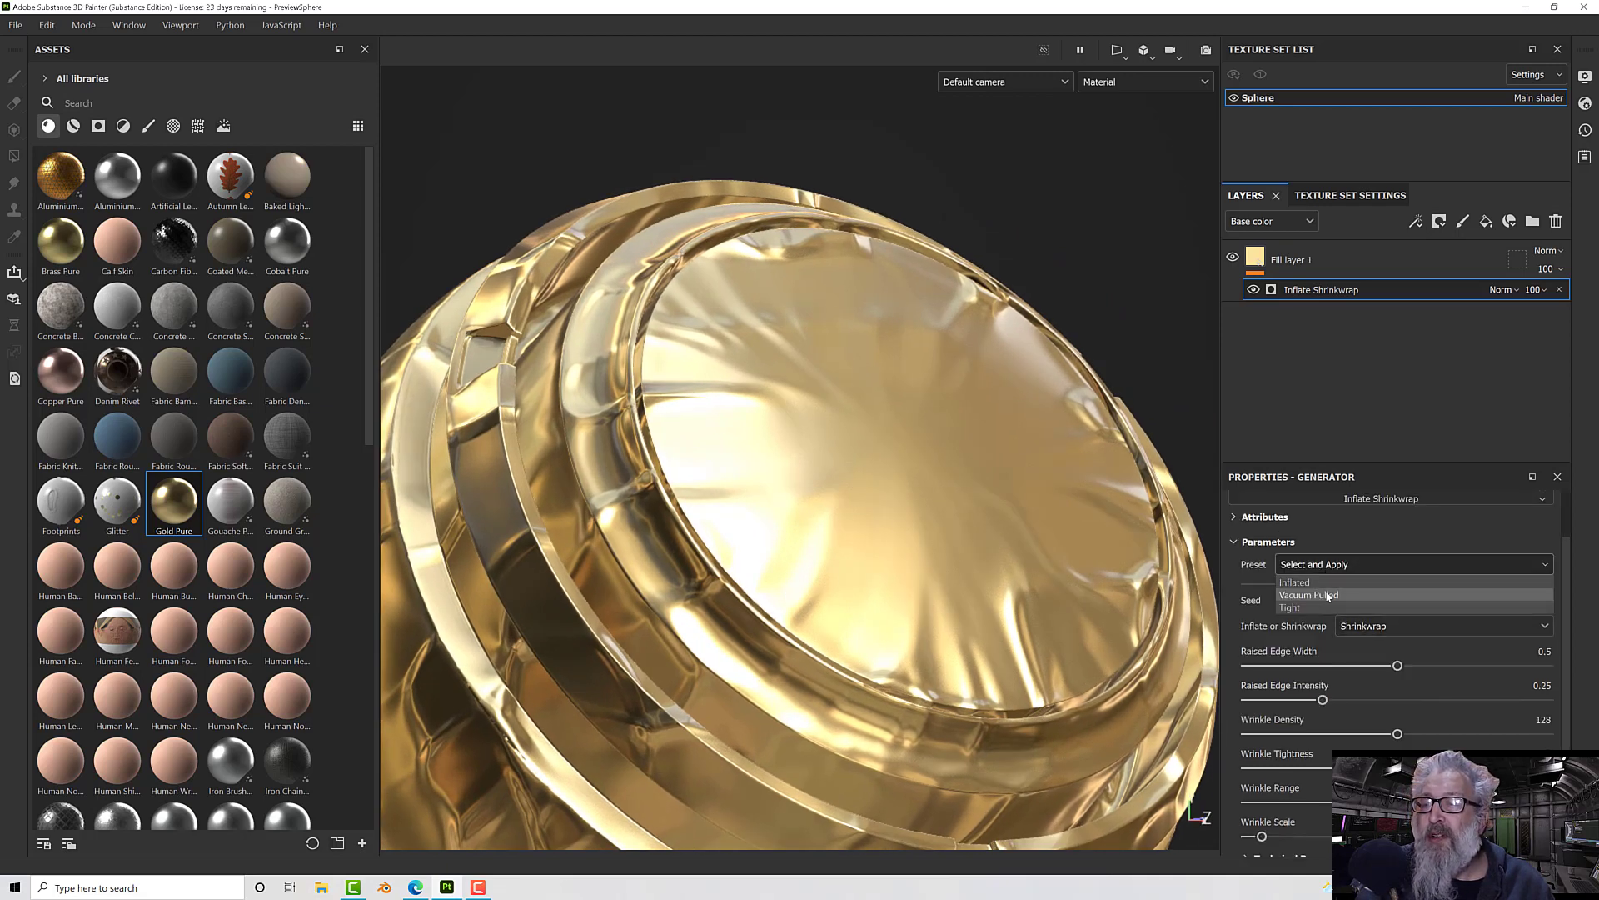
pyautogui.click(1328, 597)
pyautogui.keyDown('alt'); pyautogui.moveTo(1075, 539); pyautogui.dragTo(947, 475); pyautogui.keyUp('alt')
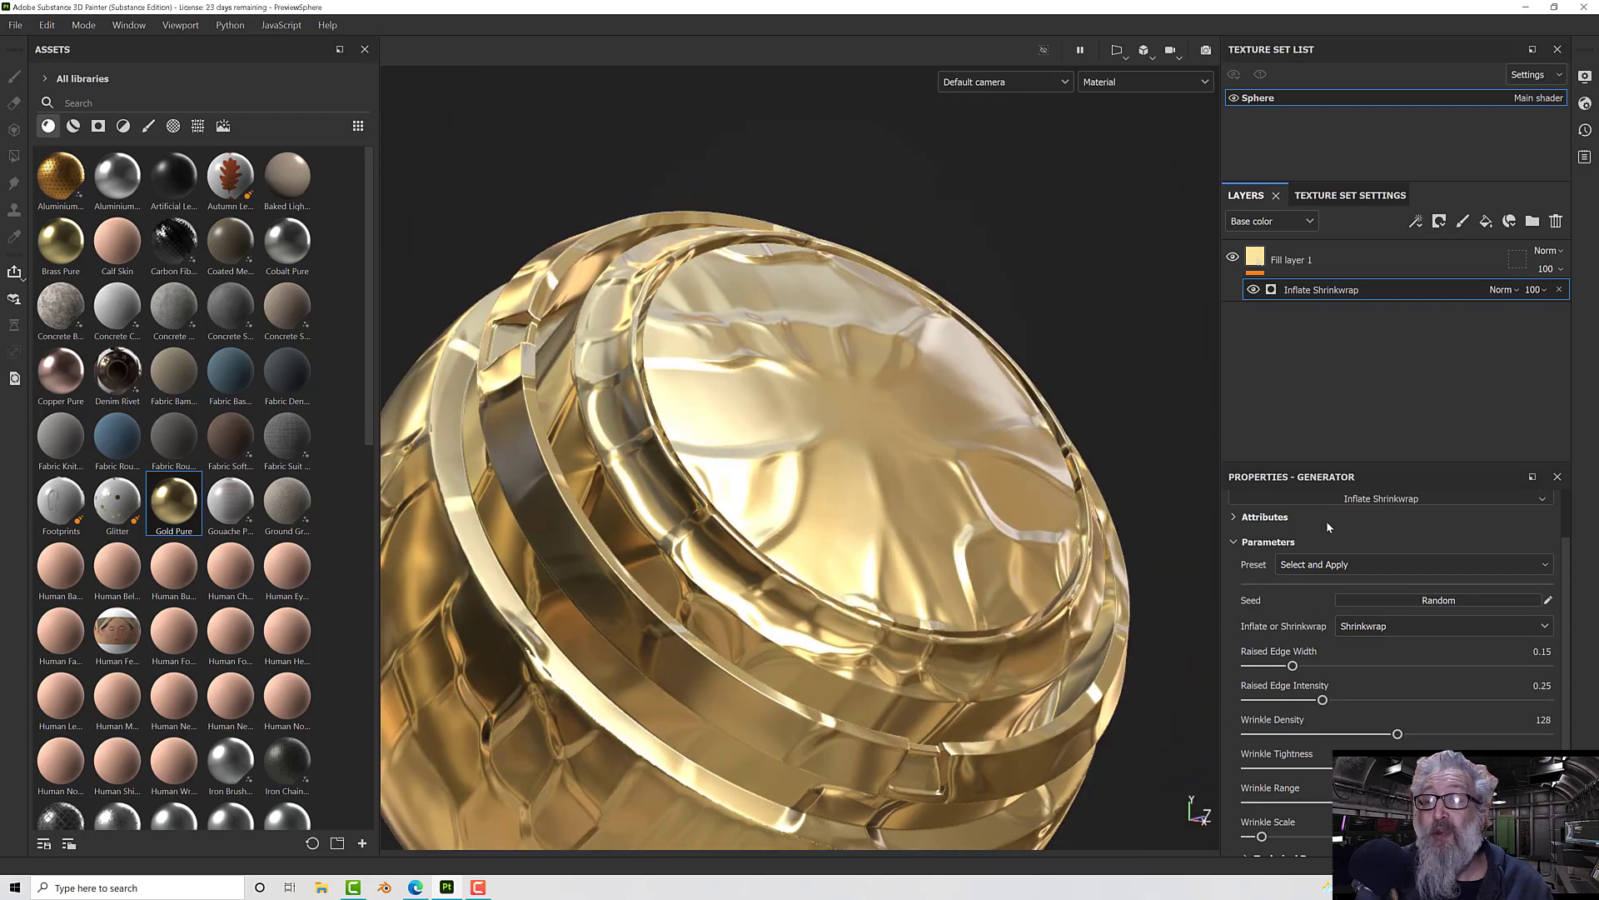
# Step: Apply the Tight preset to the Inflate Shrinkwrap generator and inspect the whole sphere
pyautogui.click(1361, 568)
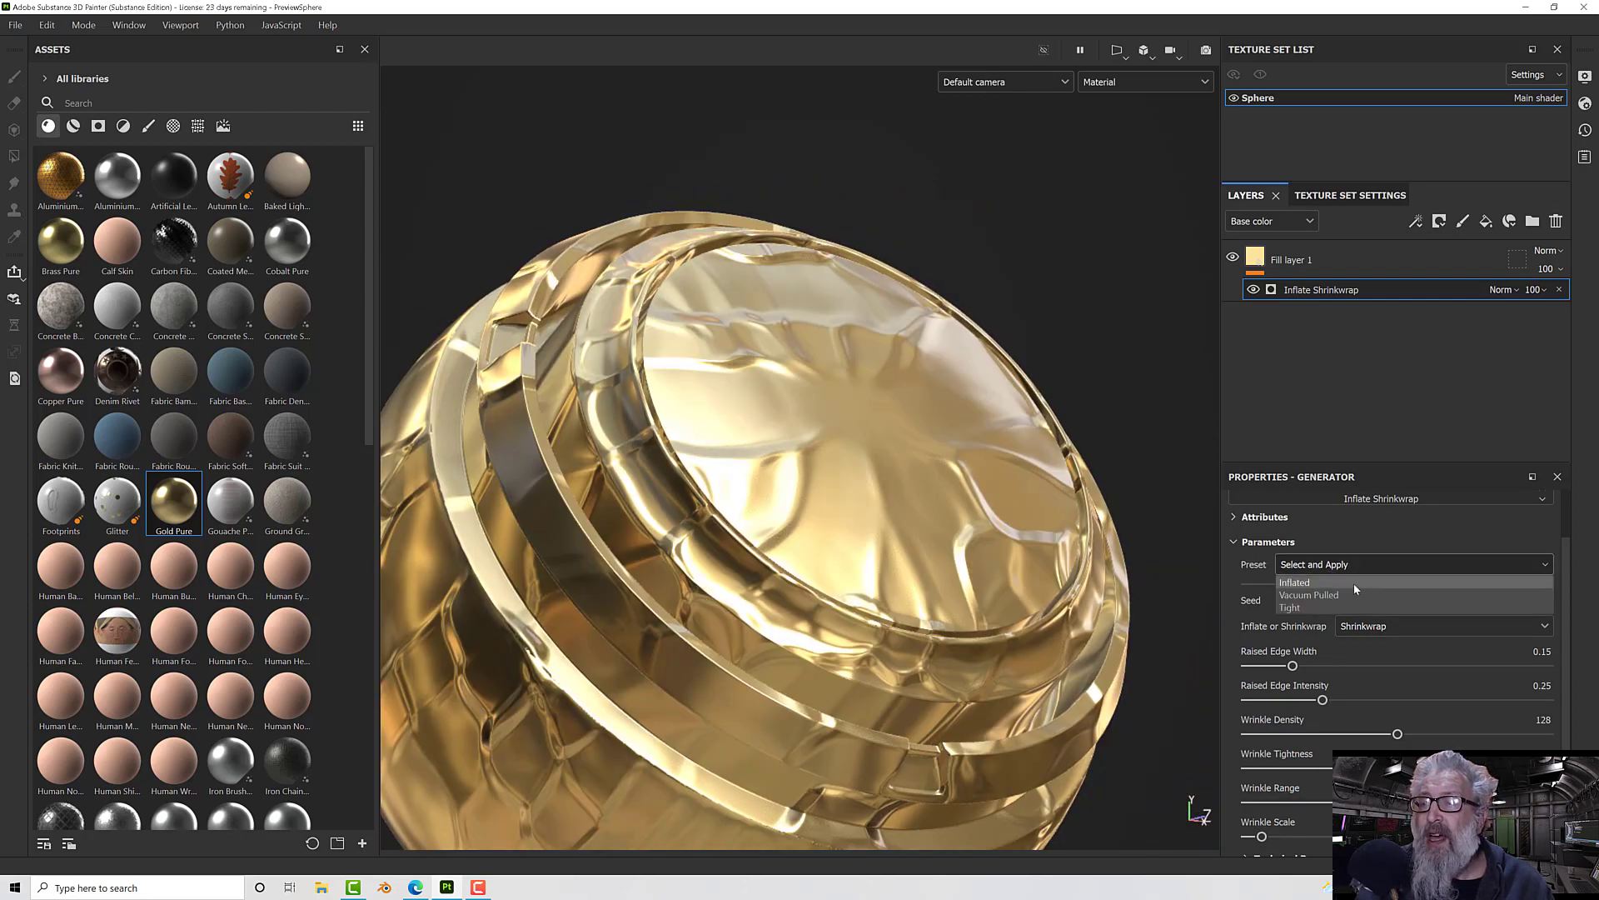
pyautogui.click(1342, 603)
pyautogui.scroll(-2, 877, 535)
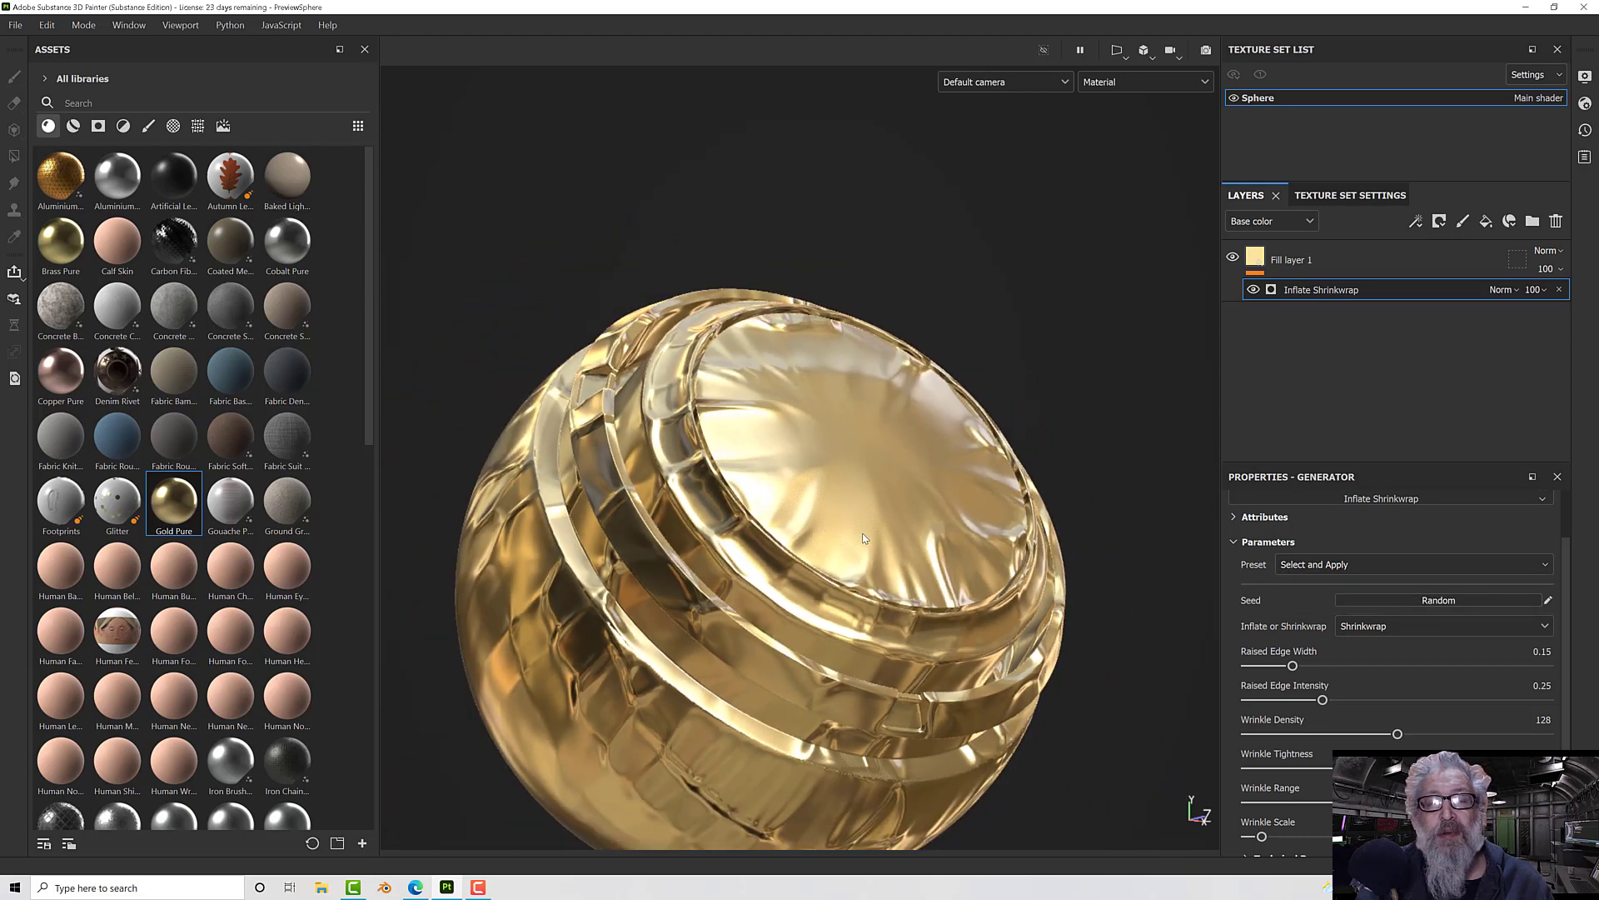
pyautogui.keyDown('alt'); pyautogui.moveTo(877, 535); pyautogui.dragTo(777, 541); pyautogui.keyUp('alt')
pyautogui.keyDown('alt'); pyautogui.moveTo(777, 541); pyautogui.dragTo(718, 389, button='middle'); pyautogui.keyUp('alt')
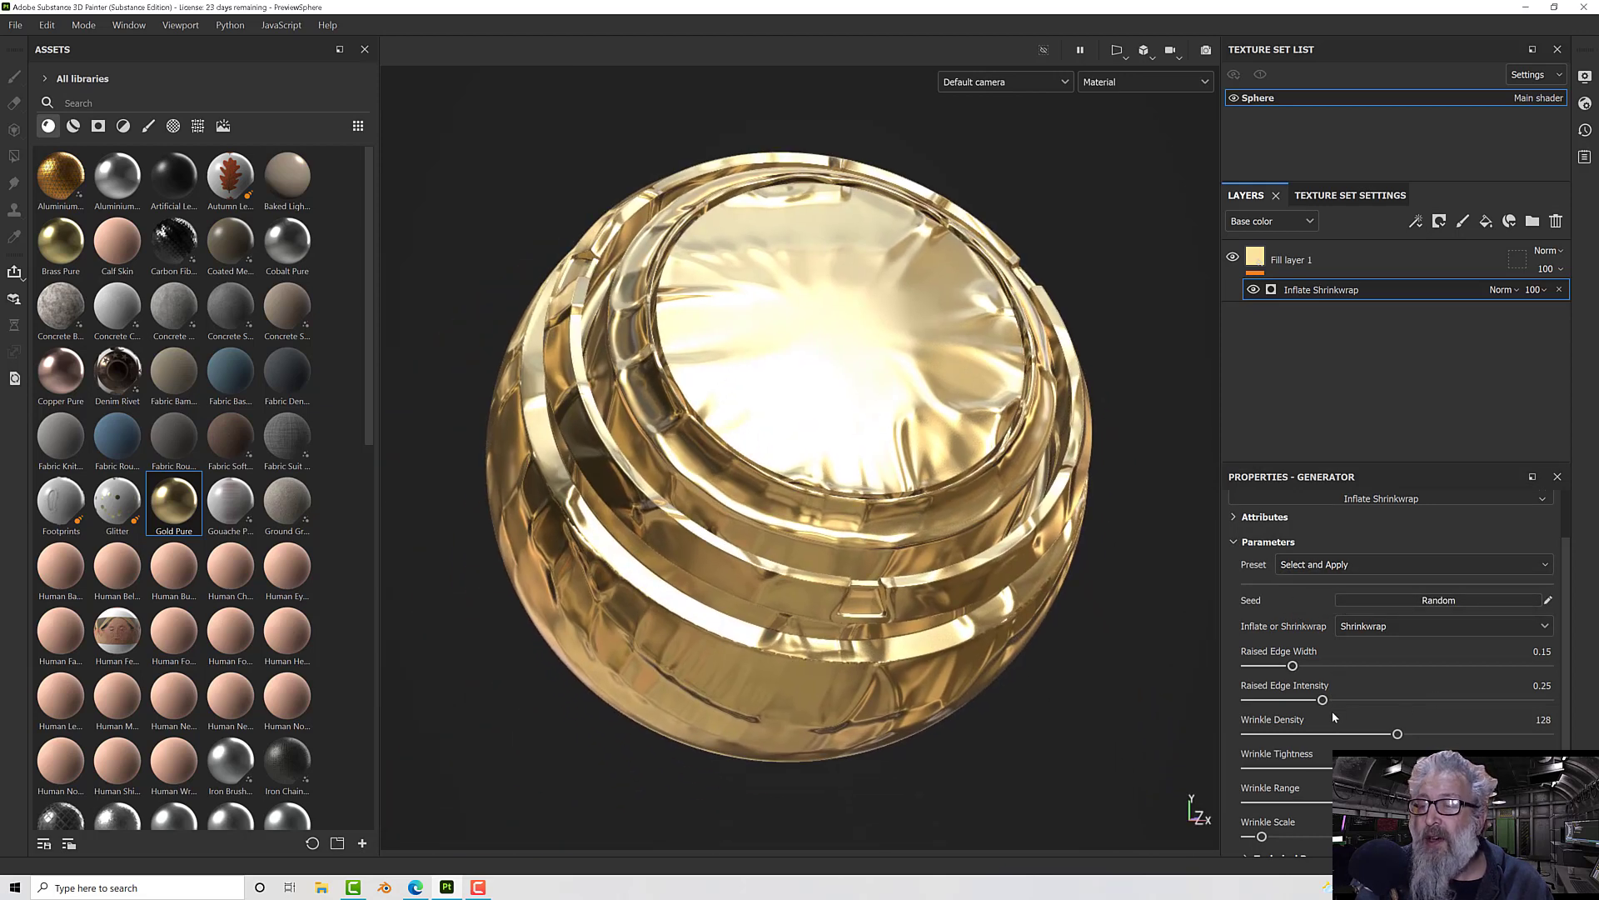
# Step: Set the generator's Raised Edge Width to 0.22, Raised Edge Intensity to 0.35, Wrinkle Density to 106, Tightness to 0.46, Range to 0.36 and Scale to 31.64
pyautogui.moveTo(1397, 734); pyautogui.dragTo(1313, 666)
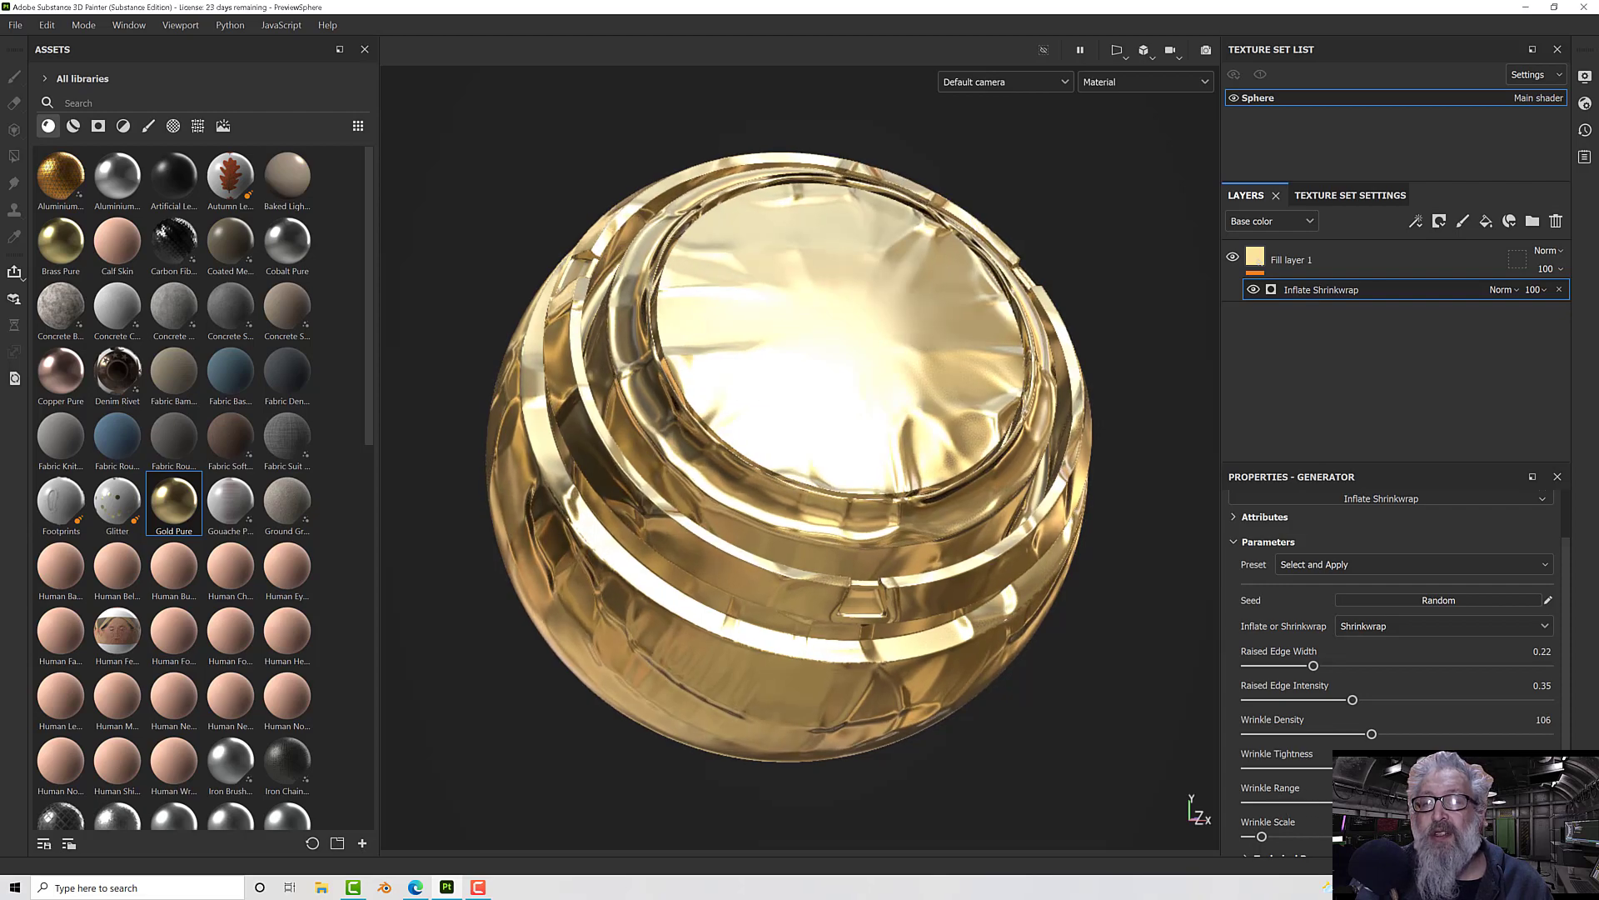
pyautogui.keyDown('alt'); pyautogui.moveTo(1072, 671); pyautogui.dragTo(1058, 591, button='middle'); pyautogui.keyUp('alt')
pyautogui.moveTo(1262, 836); pyautogui.dragTo(1322, 835)
pyautogui.keyDown('alt'); pyautogui.moveTo(1012, 581); pyautogui.dragTo(1094, 623); pyautogui.keyUp('alt')
pyautogui.scroll(-2, 1382, 738)
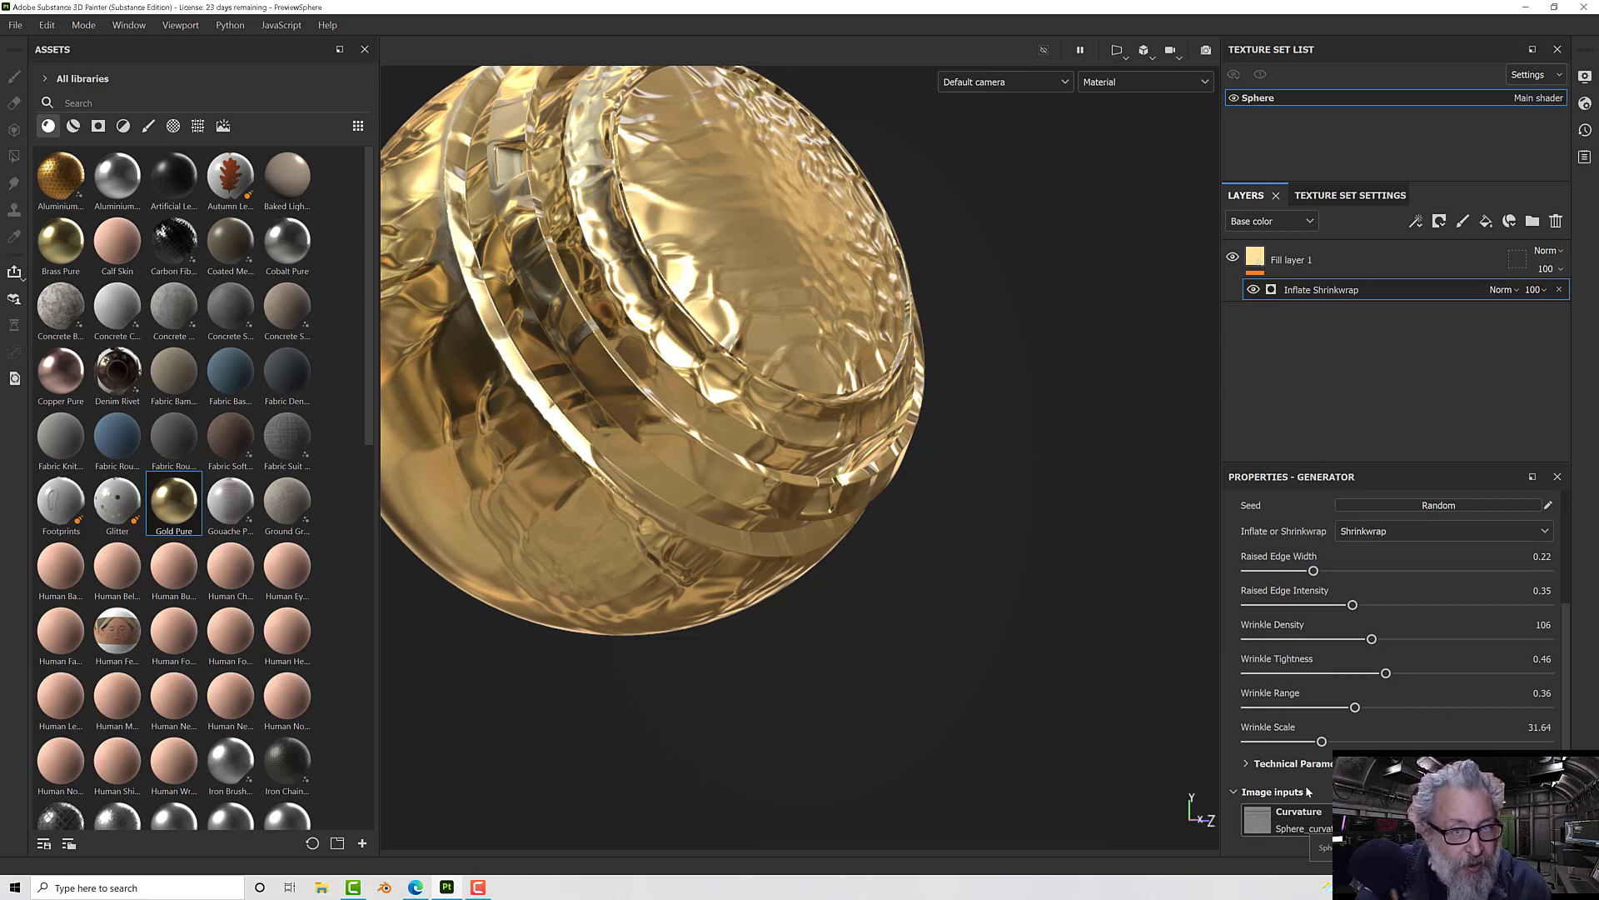
pyautogui.keyDown('alt'); pyautogui.moveTo(583, 507); pyautogui.dragTo(533, 383); pyautogui.keyUp('alt')
pyautogui.keyDown('alt'); pyautogui.moveTo(589, 443); pyautogui.dragTo(664, 620, button='middle'); pyautogui.keyUp('alt')
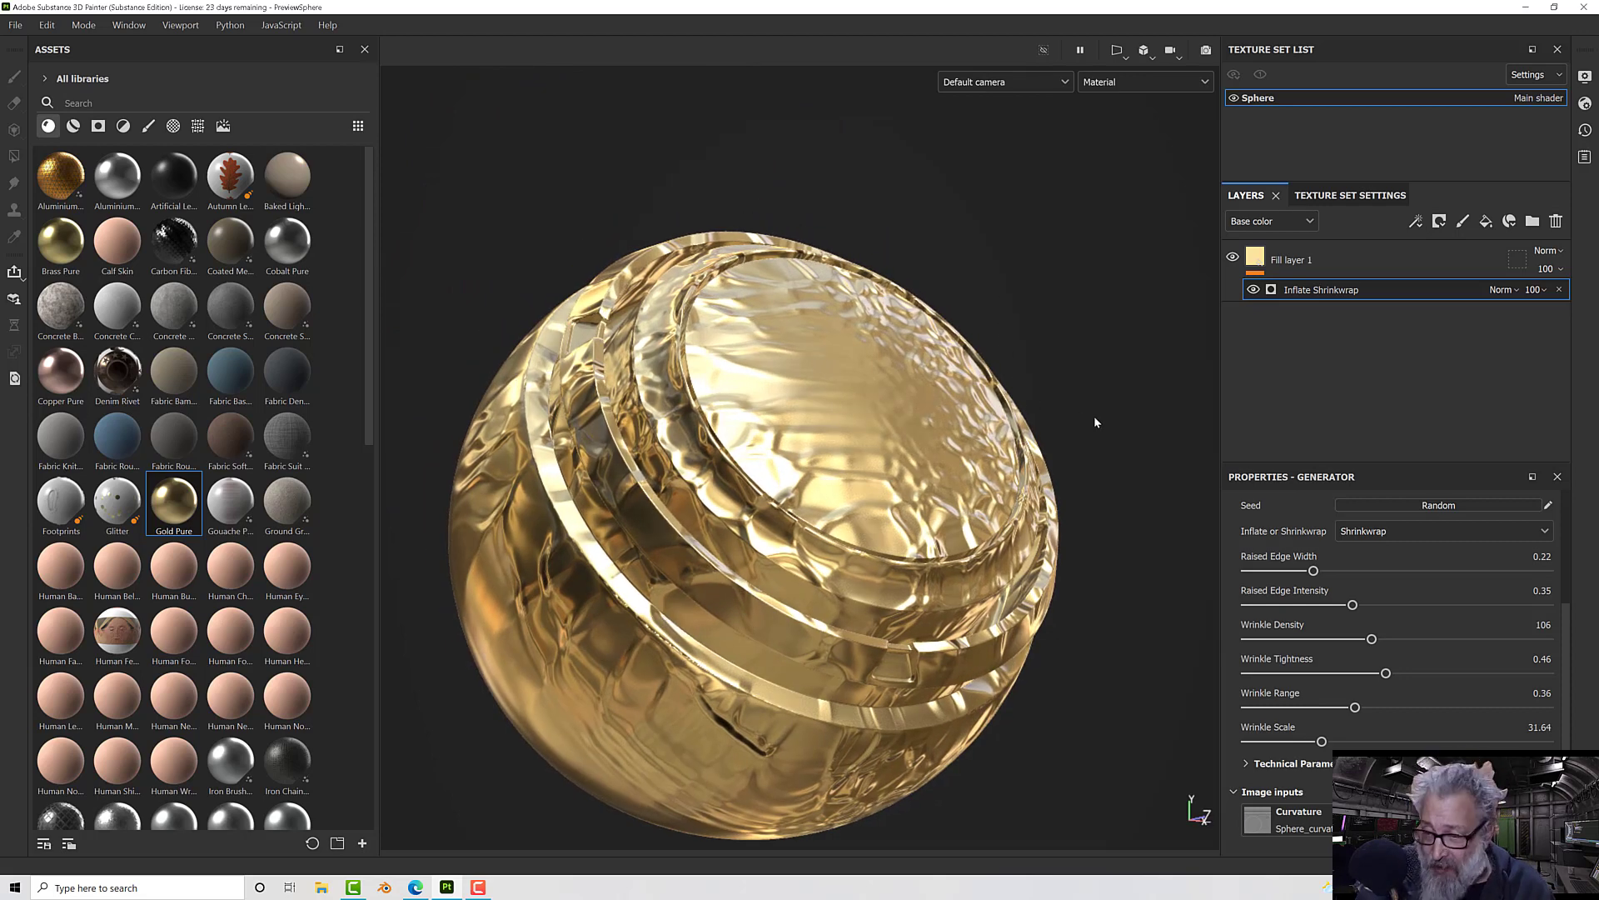
# Step: Display the Curvature mesh map in the viewport and examine the sphere's edges from different angles
pyautogui.click(1101, 83)
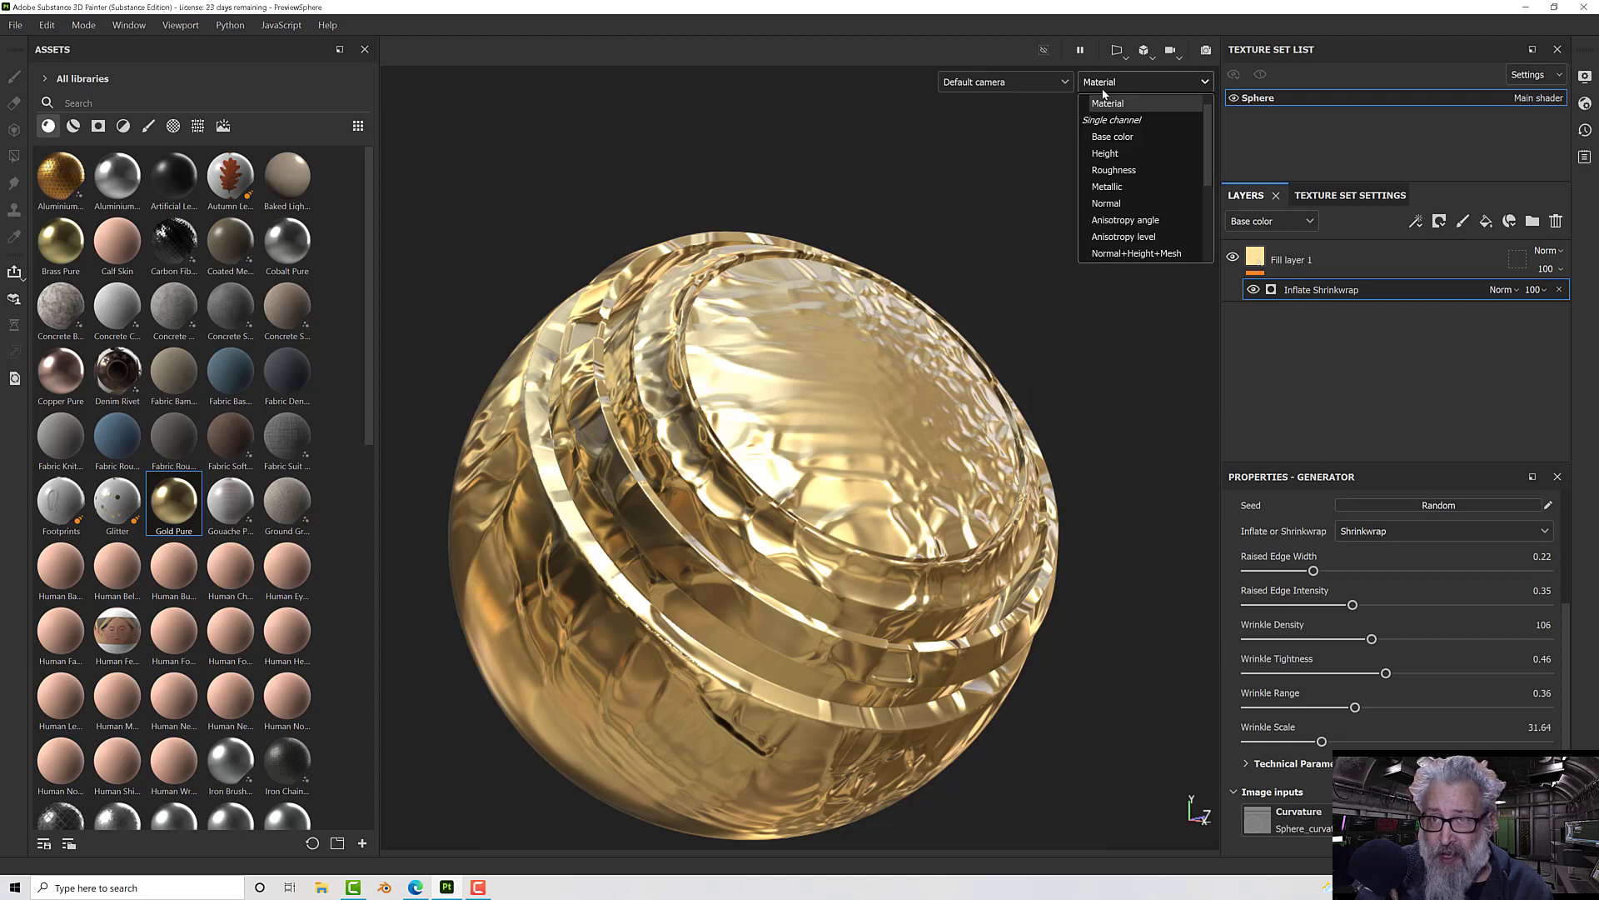
pyautogui.scroll(-2, 1117, 213)
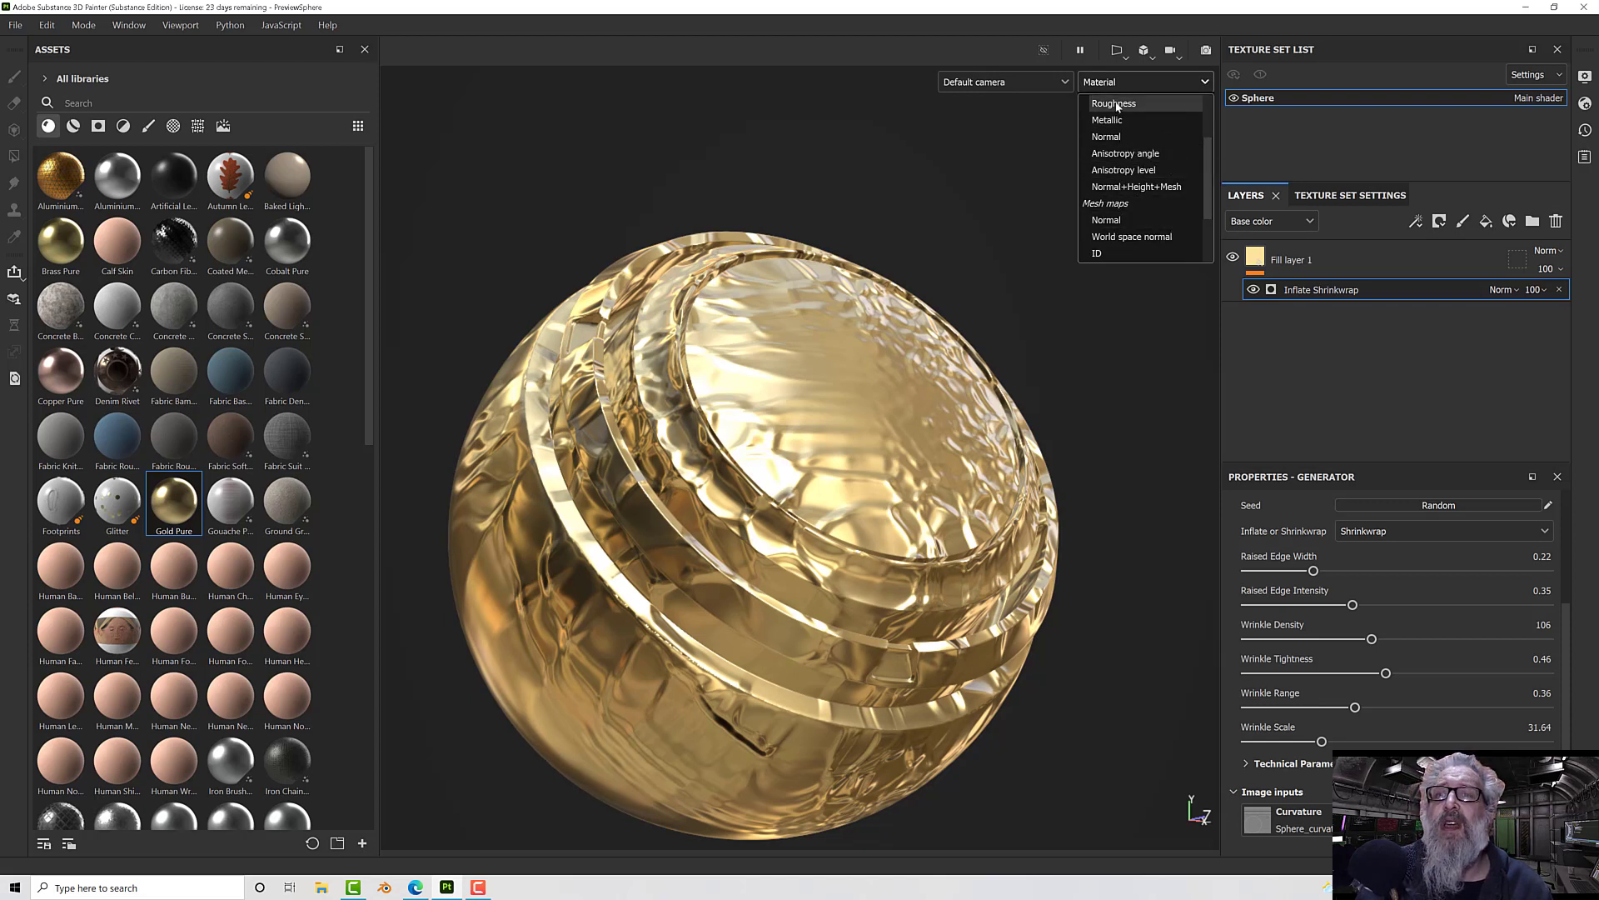
pyautogui.scroll(2, 1117, 160)
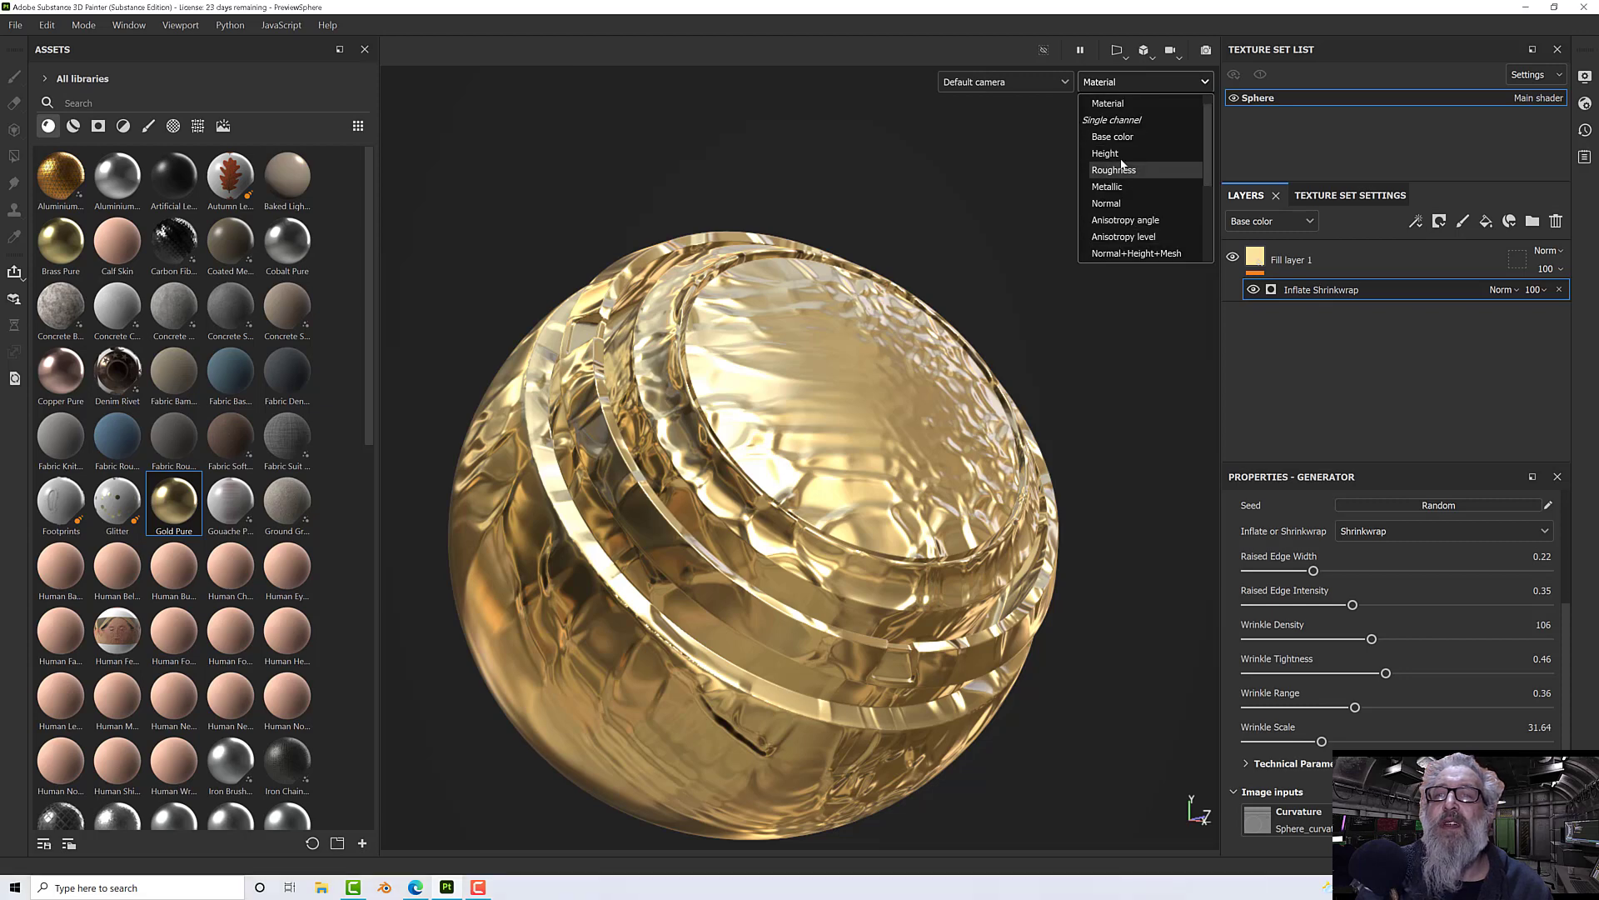
pyautogui.scroll(-3, 1119, 163)
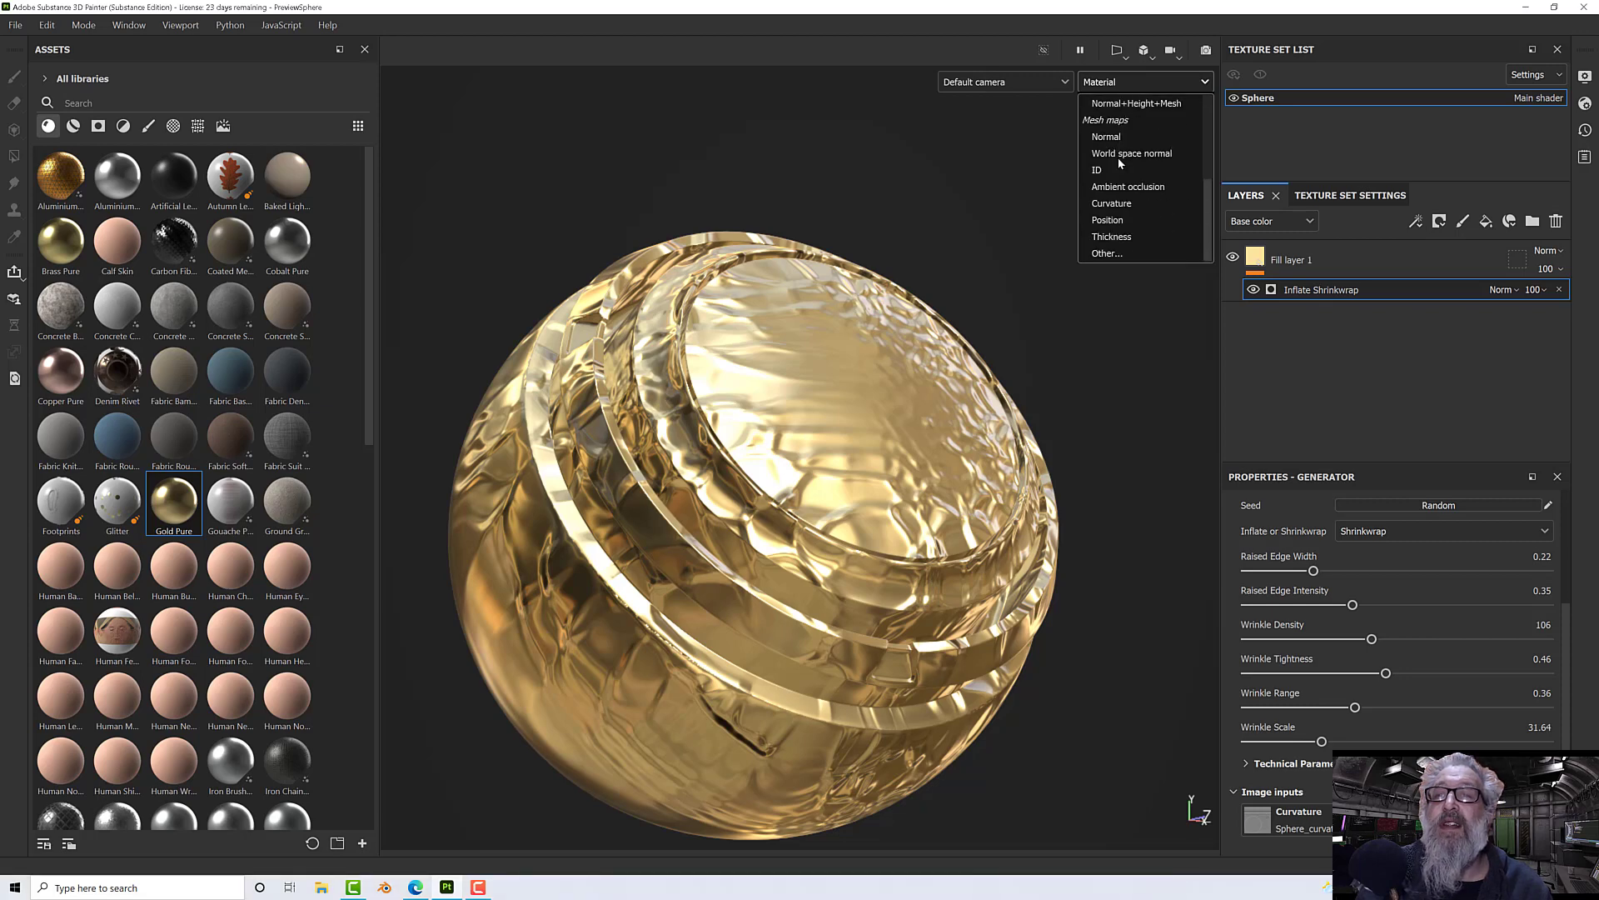
pyautogui.click(1116, 204)
pyautogui.keyDown('alt'); pyautogui.moveTo(1055, 310); pyautogui.dragTo(1007, 508); pyautogui.keyUp('alt')
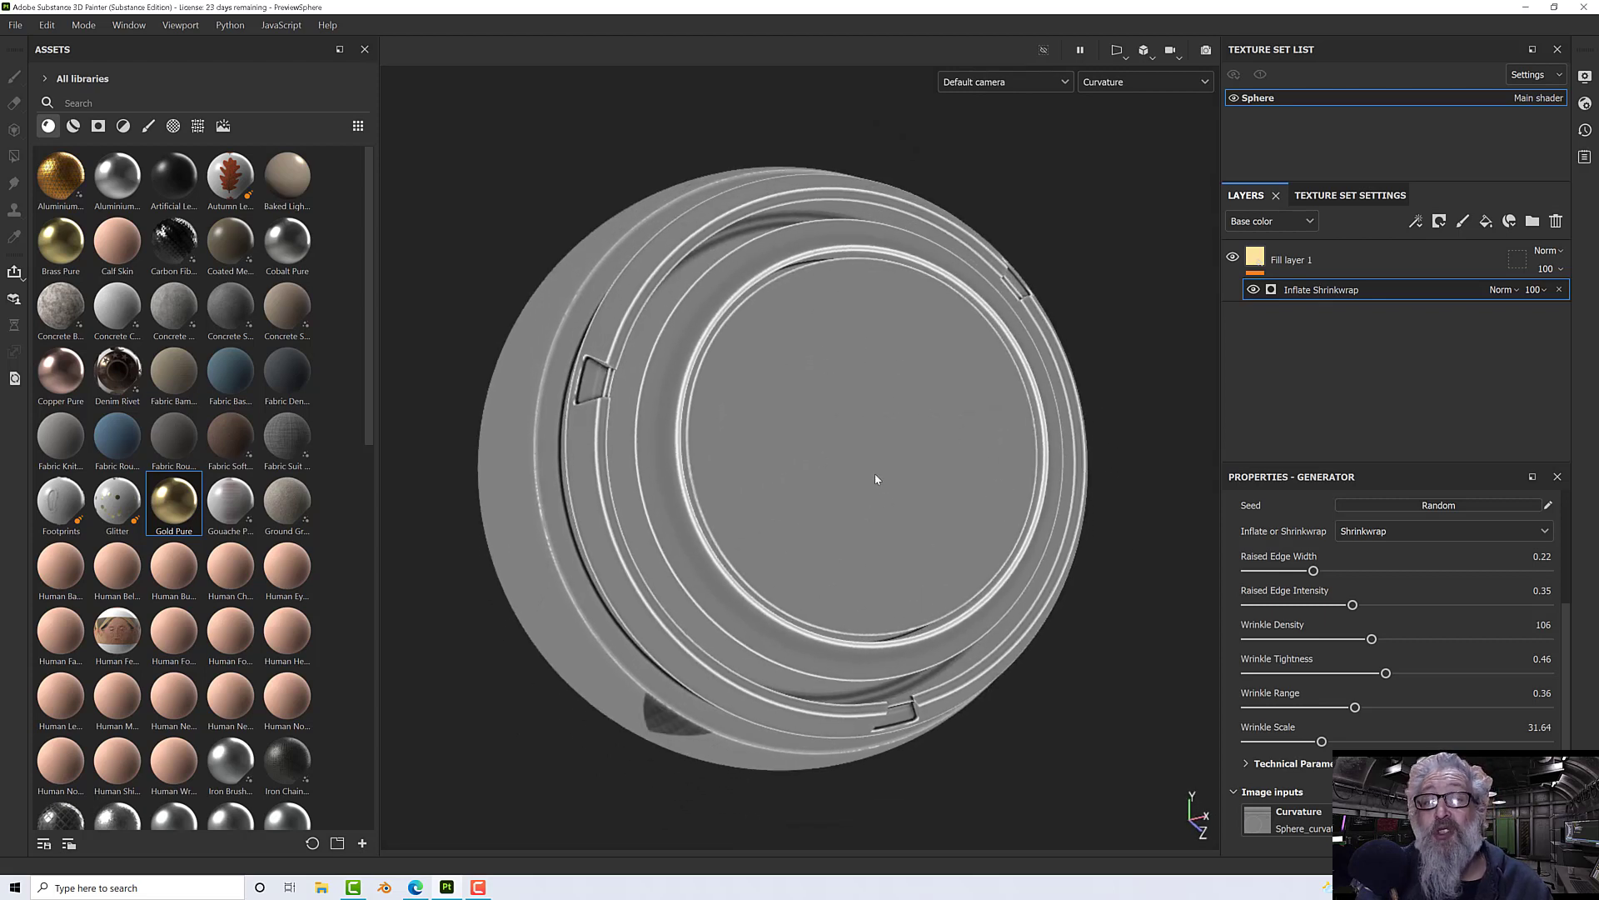
pyautogui.keyDown('alt'); pyautogui.moveTo(875, 479); pyautogui.dragTo(899, 412); pyautogui.keyUp('alt')
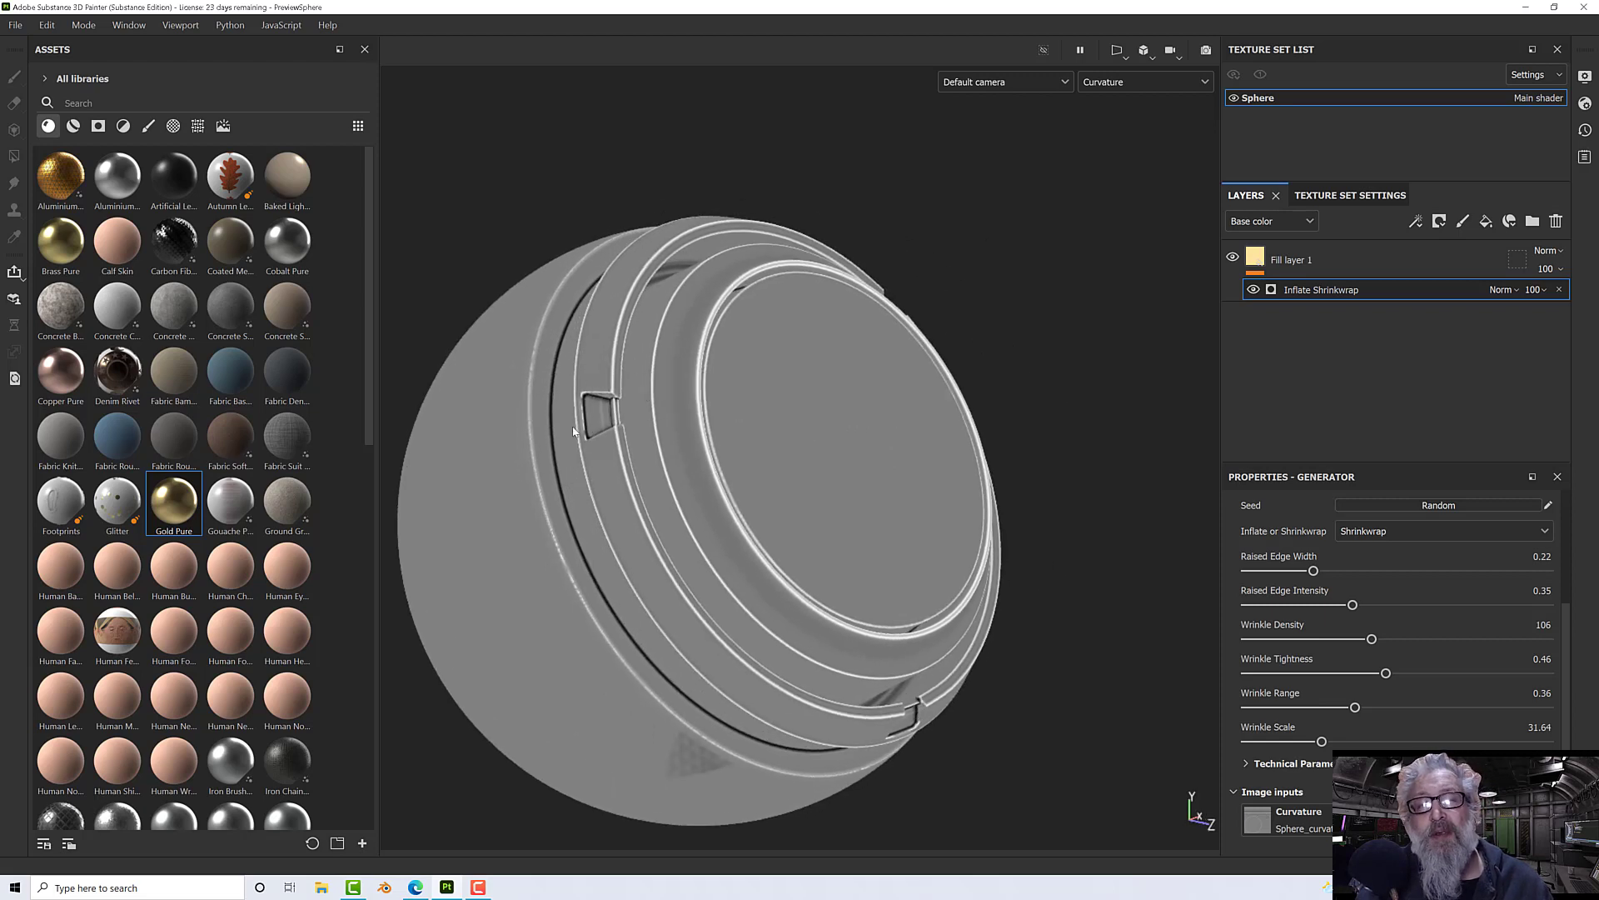
# Step: Return the viewport to the Material display and examine the wrinkles around the back, sides and cap of the gold sphere
pyautogui.click(1103, 82)
pyautogui.scroll(5, 1100, 121)
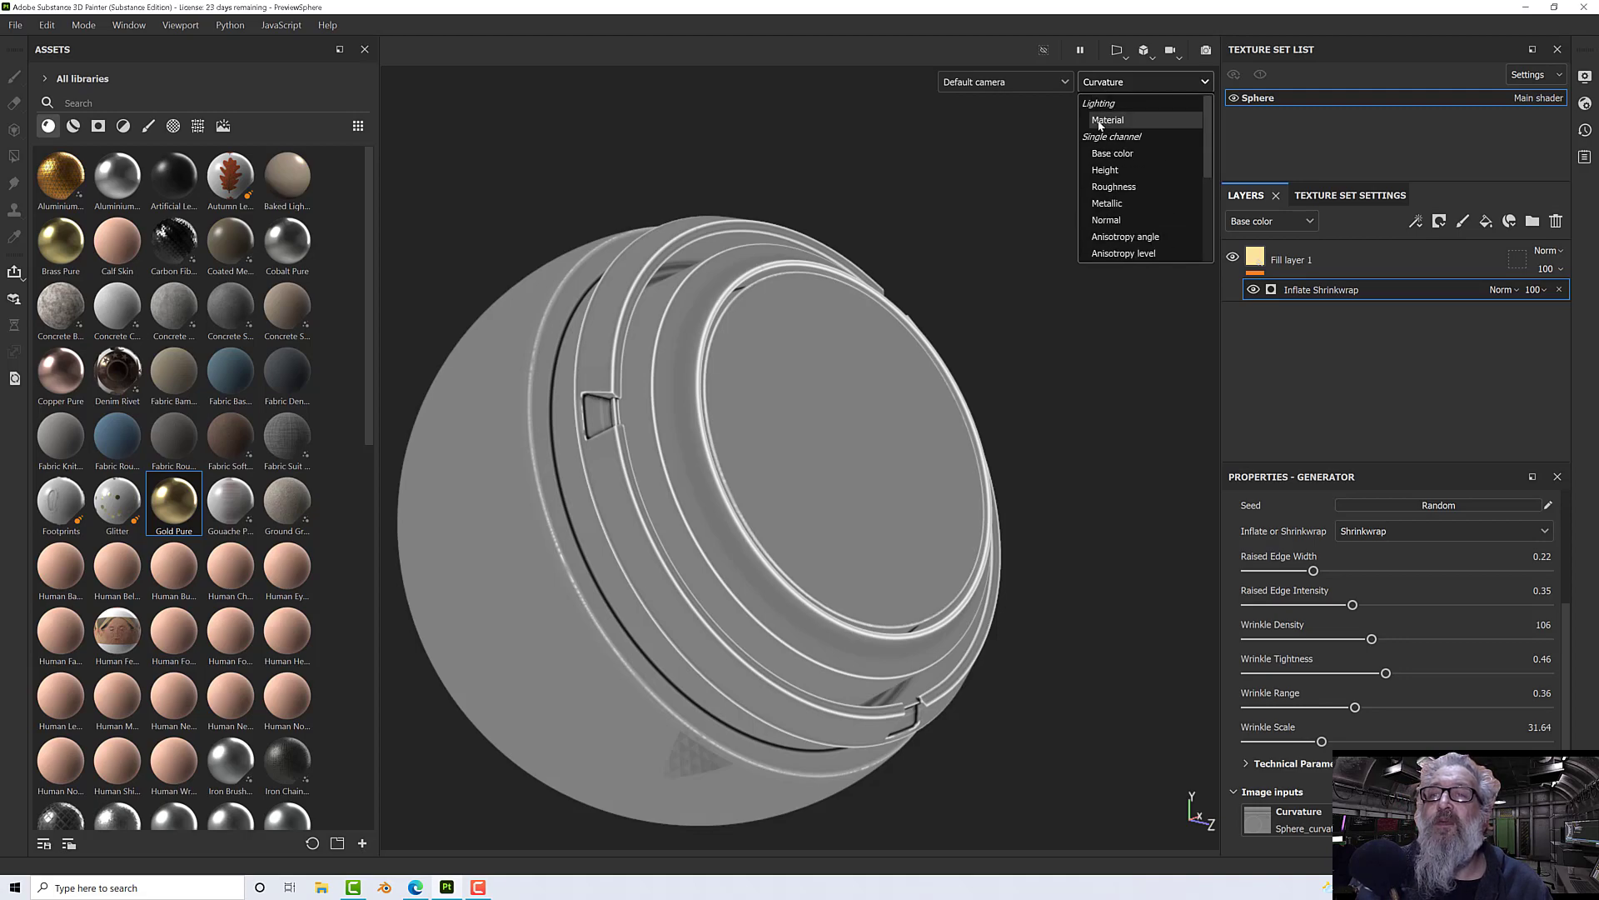
pyautogui.click(1107, 120)
pyautogui.keyDown('alt'); pyautogui.moveTo(658, 725); pyautogui.dragTo(889, 398); pyautogui.keyUp('alt')
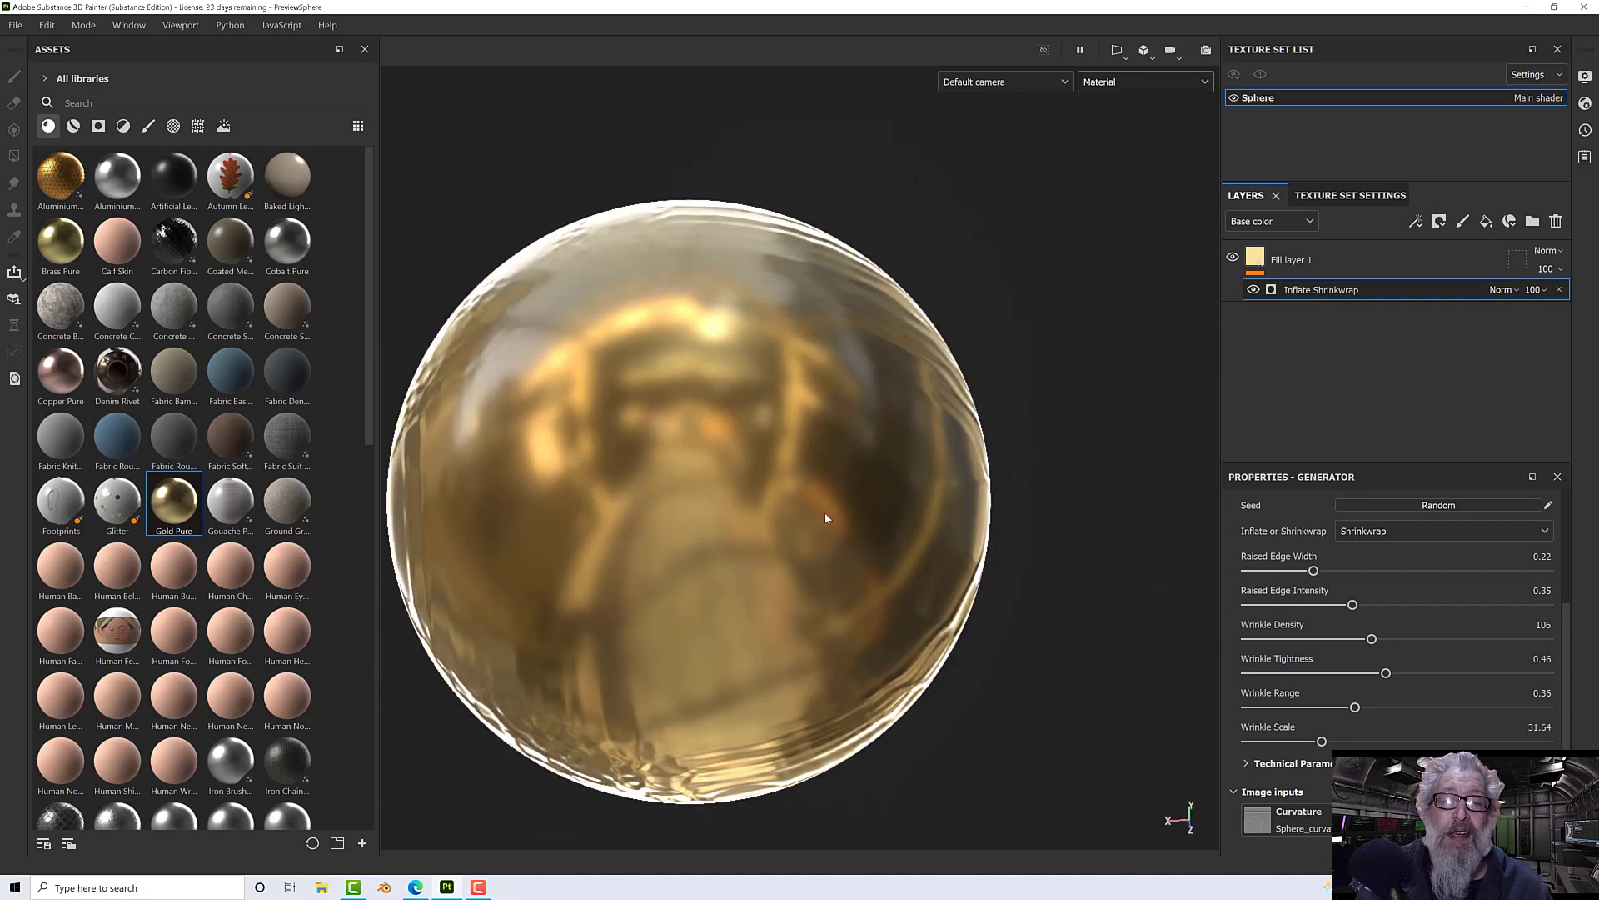
pyautogui.keyDown('alt'); pyautogui.moveTo(826, 518); pyautogui.dragTo(660, 424); pyautogui.keyUp('alt')
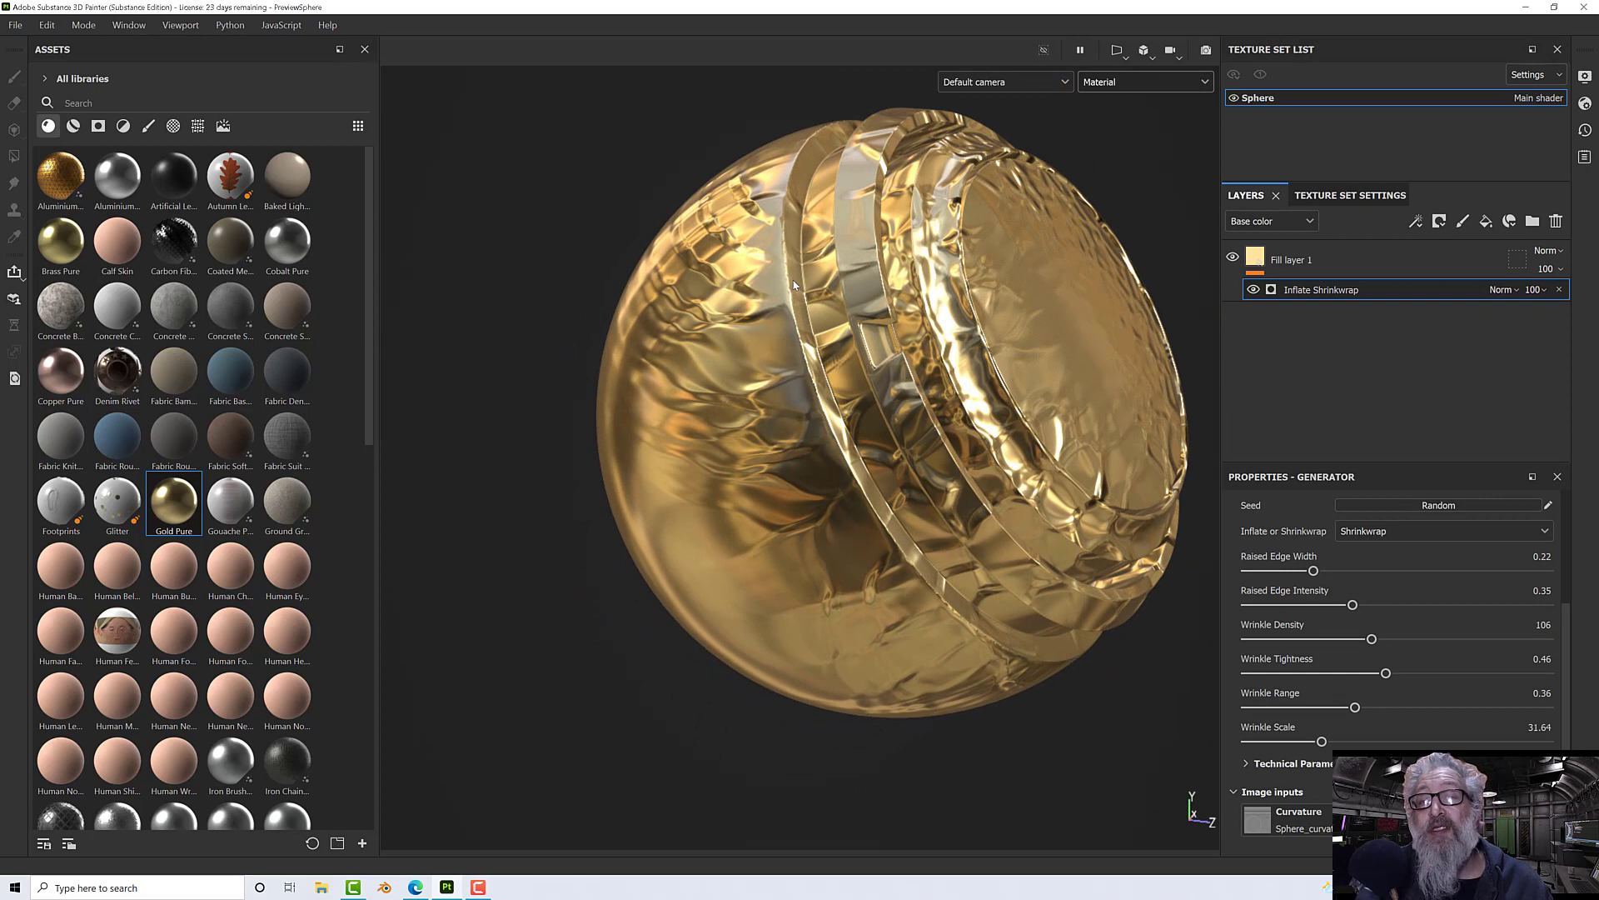
pyautogui.keyDown('alt'); pyautogui.moveTo(837, 332); pyautogui.dragTo(757, 349); pyautogui.keyUp('alt')
pyautogui.keyDown('alt'); pyautogui.moveTo(839, 376); pyautogui.dragTo(793, 397, button='middle'); pyautogui.keyUp('alt')
pyautogui.keyDown('alt'); pyautogui.moveTo(882, 427); pyautogui.dragTo(682, 422); pyautogui.keyUp('alt')
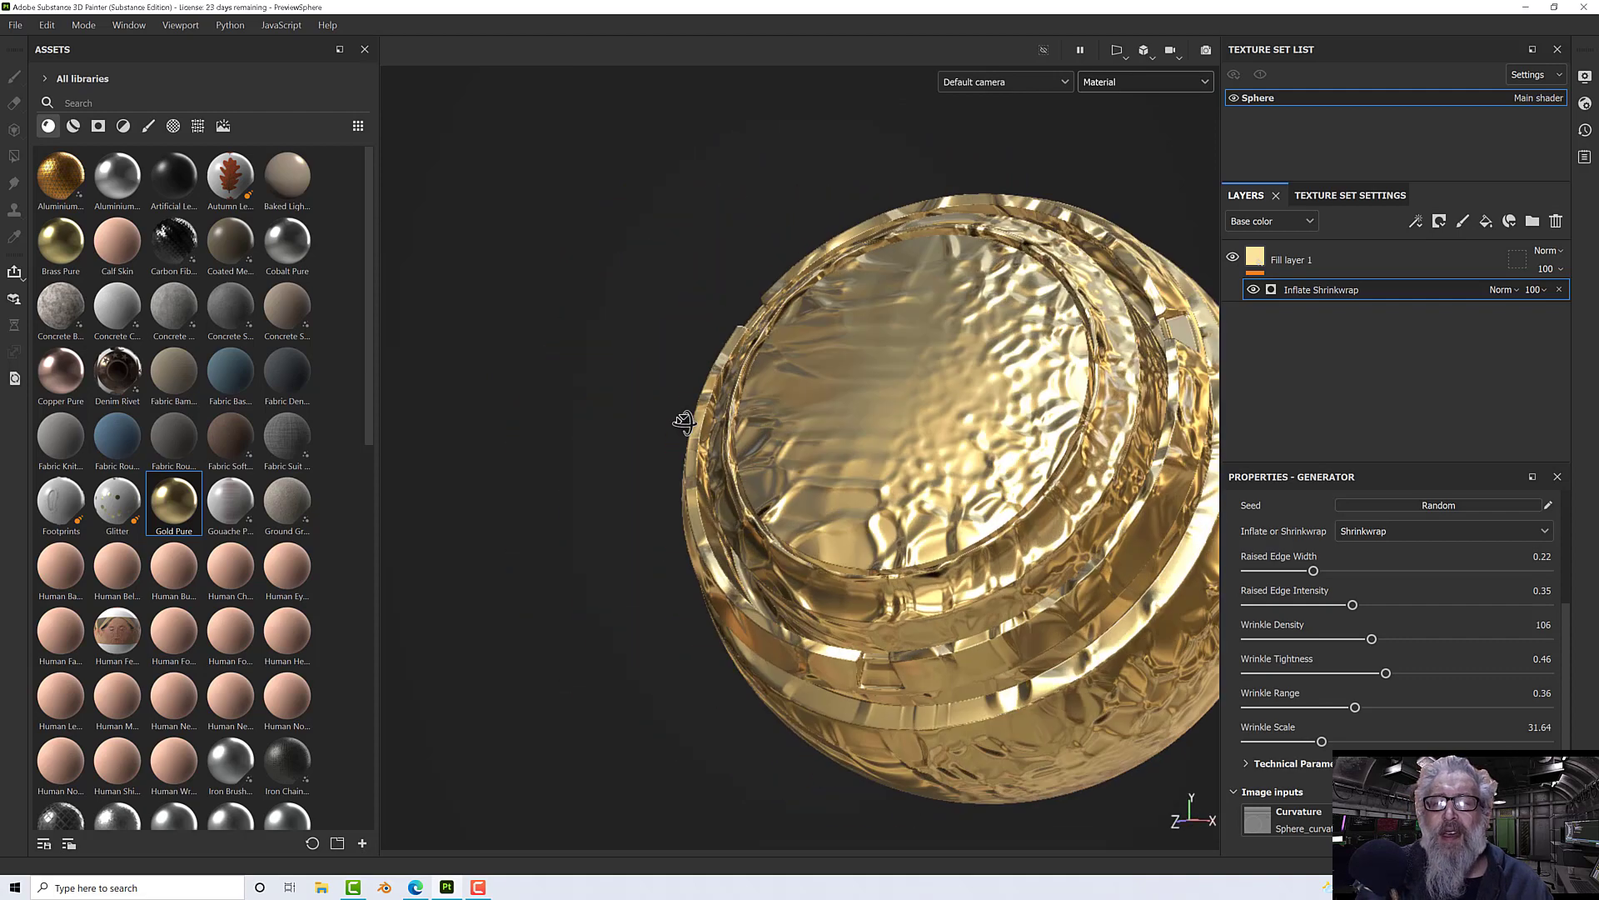
pyautogui.keyDown('alt'); pyautogui.moveTo(843, 449); pyautogui.dragTo(661, 391, button='middle'); pyautogui.keyUp('alt')
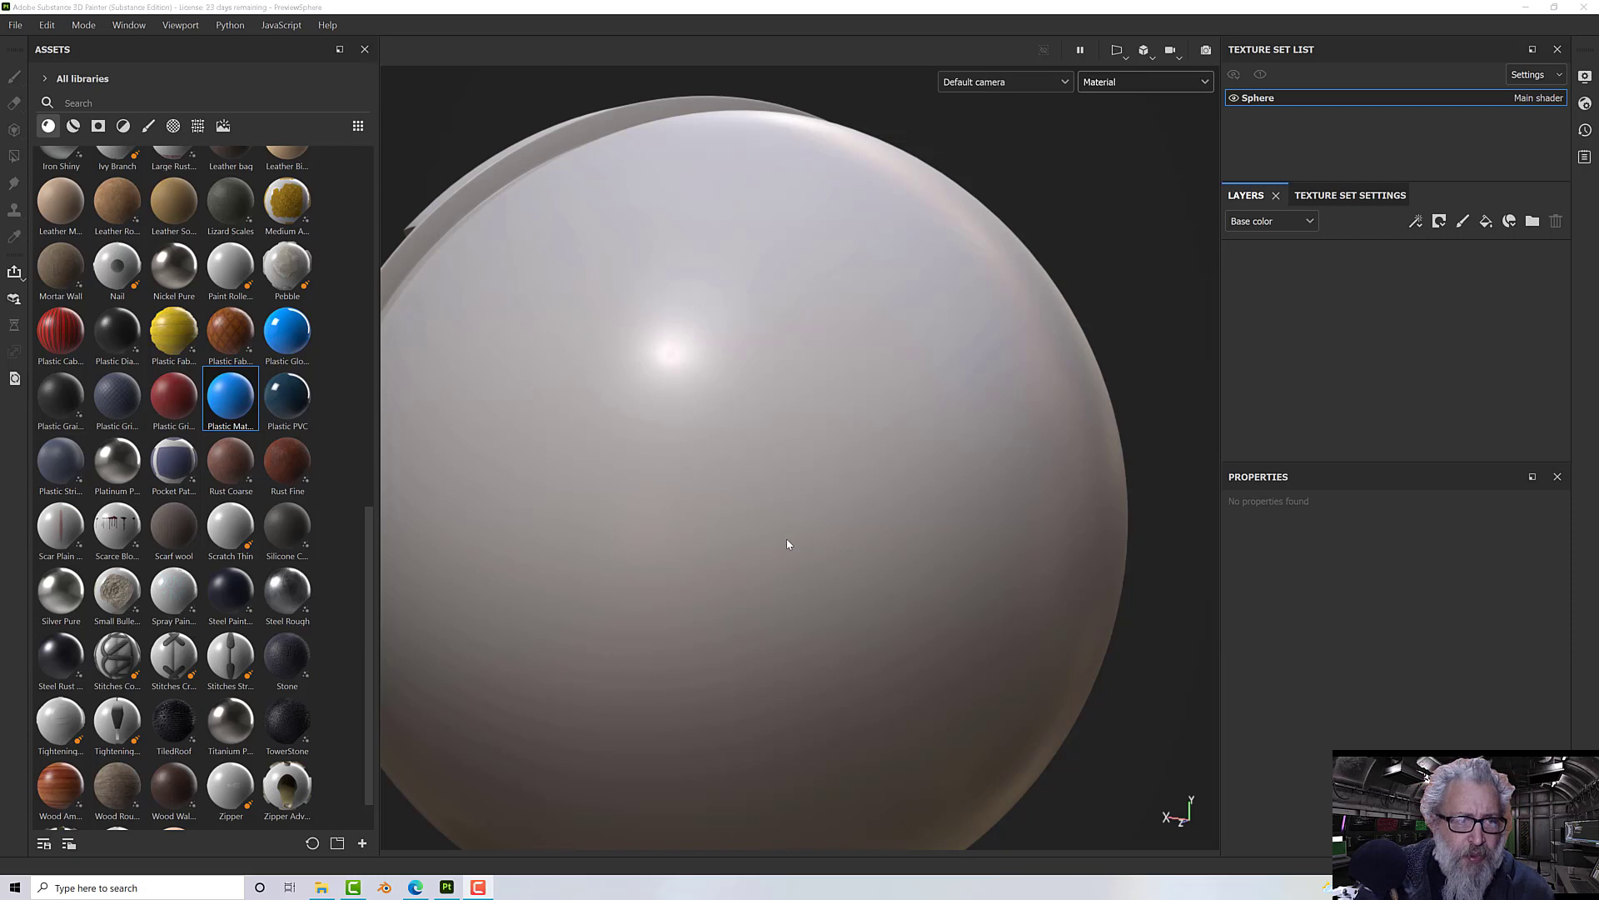
# Step: Bring the whole bare preview sphere into view
pyautogui.moveTo(738, 463)
pyautogui.keyDown('alt'); pyautogui.mouseDown(button='middle')
pyautogui.moveTo(768, 518)
pyautogui.moveTo(806, 501)
pyautogui.mouseUp(button='middle'); pyautogui.keyUp('alt')
pyautogui.scroll(-4, 806, 501)
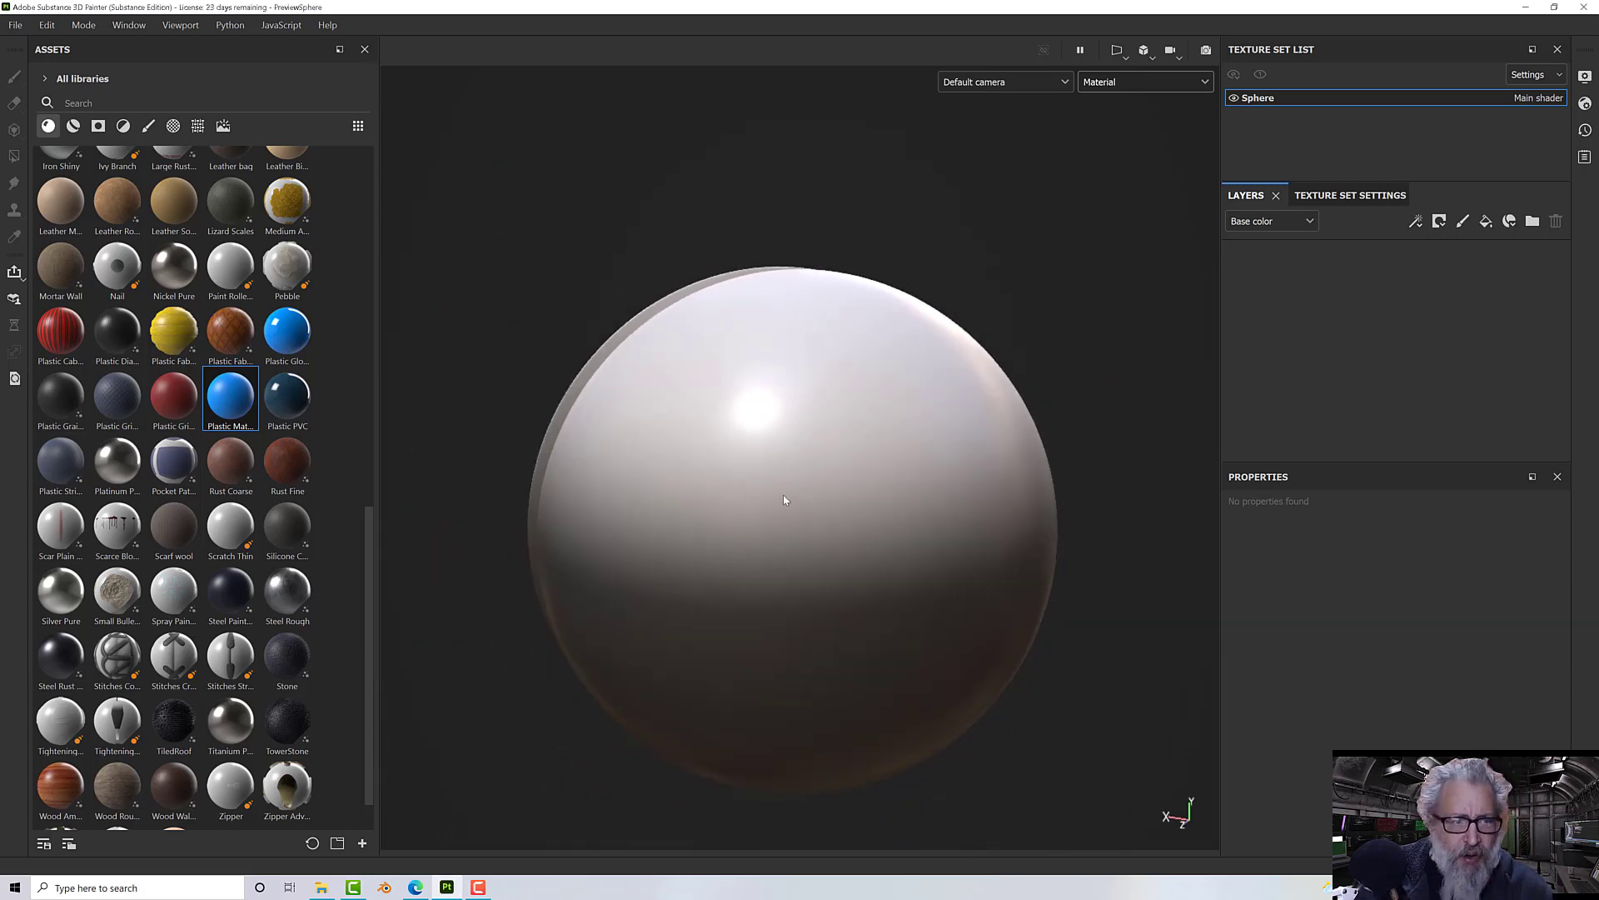
# Step: Search the brush library for "tools"
pyautogui.keyDown('alt'); pyautogui.moveTo(785, 500); pyautogui.dragTo(821, 554); pyautogui.keyUp('alt')
pyautogui.keyDown('alt'); pyautogui.moveTo(798, 502); pyautogui.dragTo(830, 501, button='middle'); pyautogui.keyUp('alt')
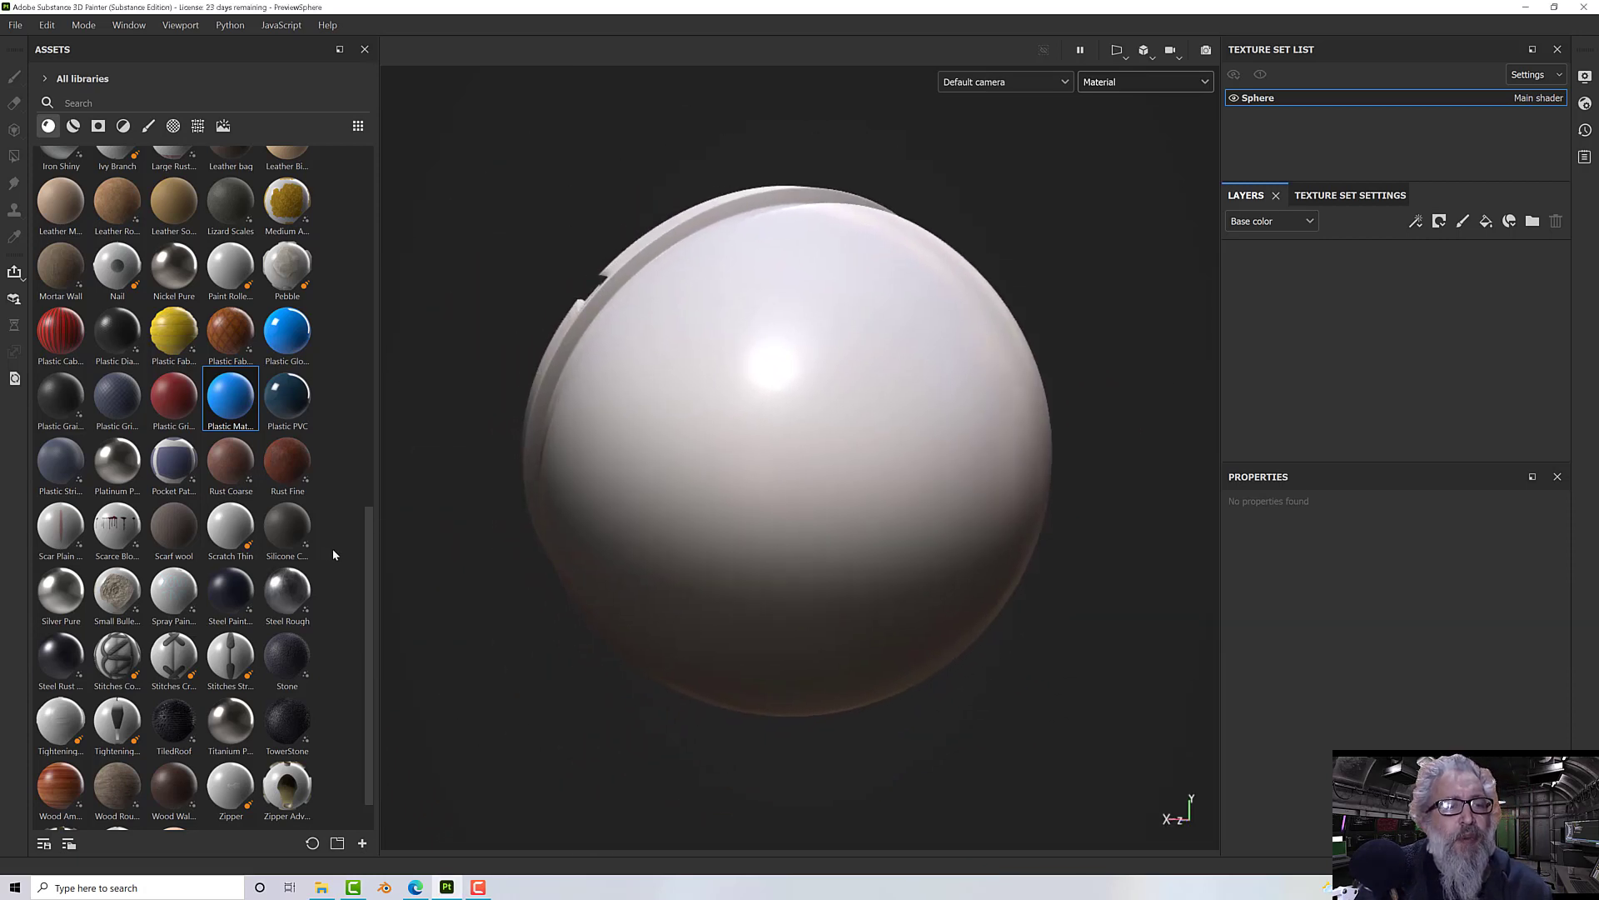
pyautogui.moveTo(368, 572); pyautogui.dragTo(339, 628)
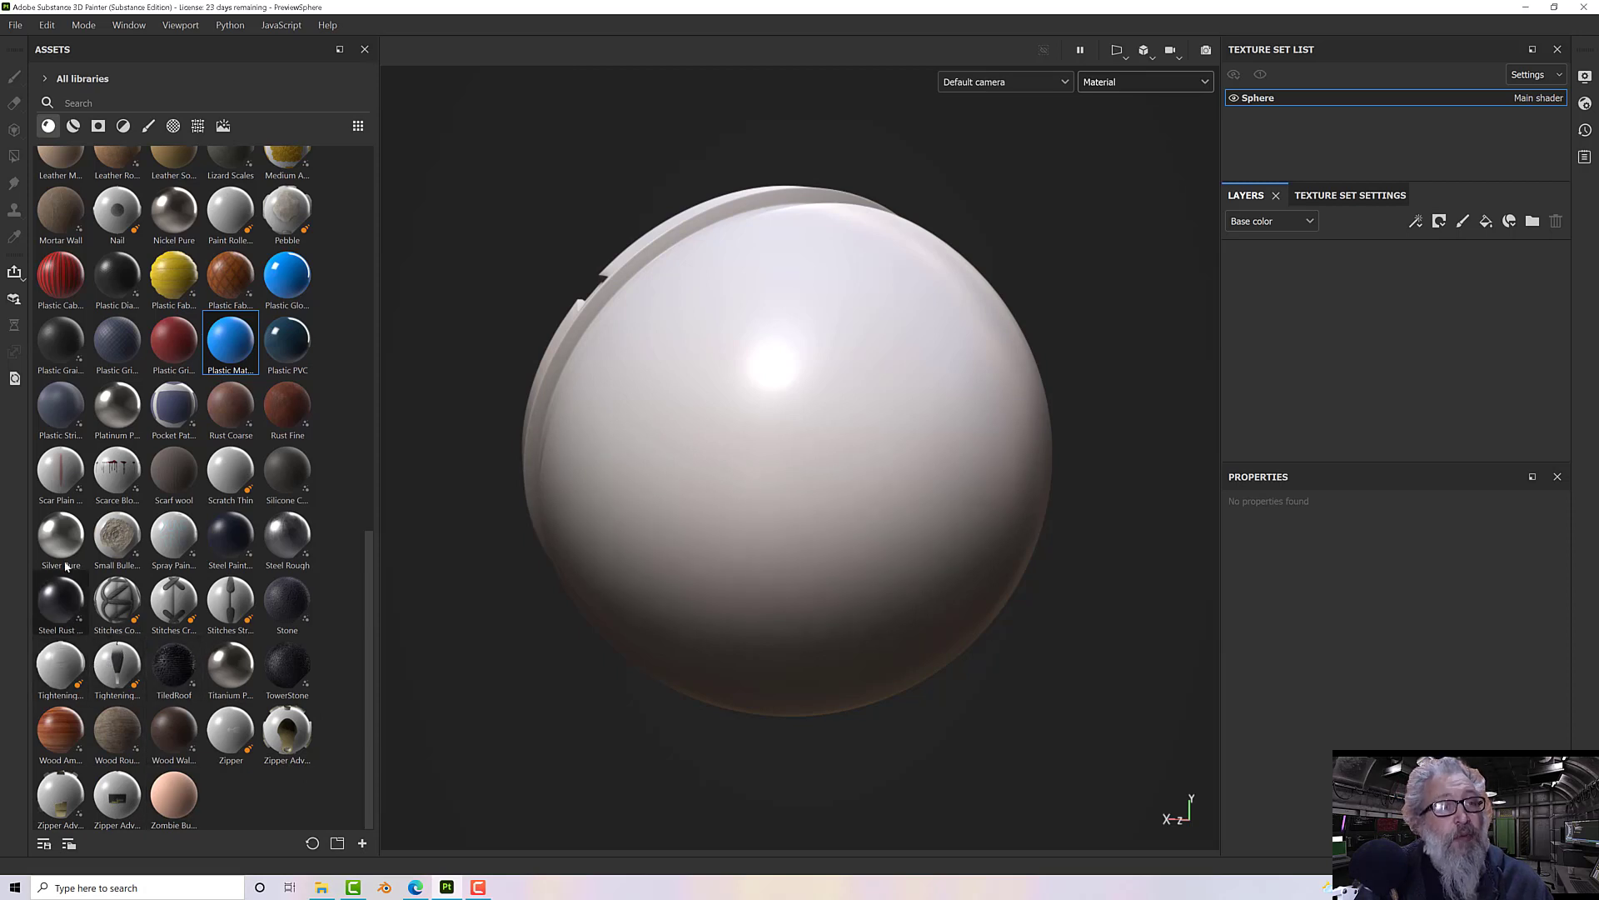
pyautogui.click(148, 126)
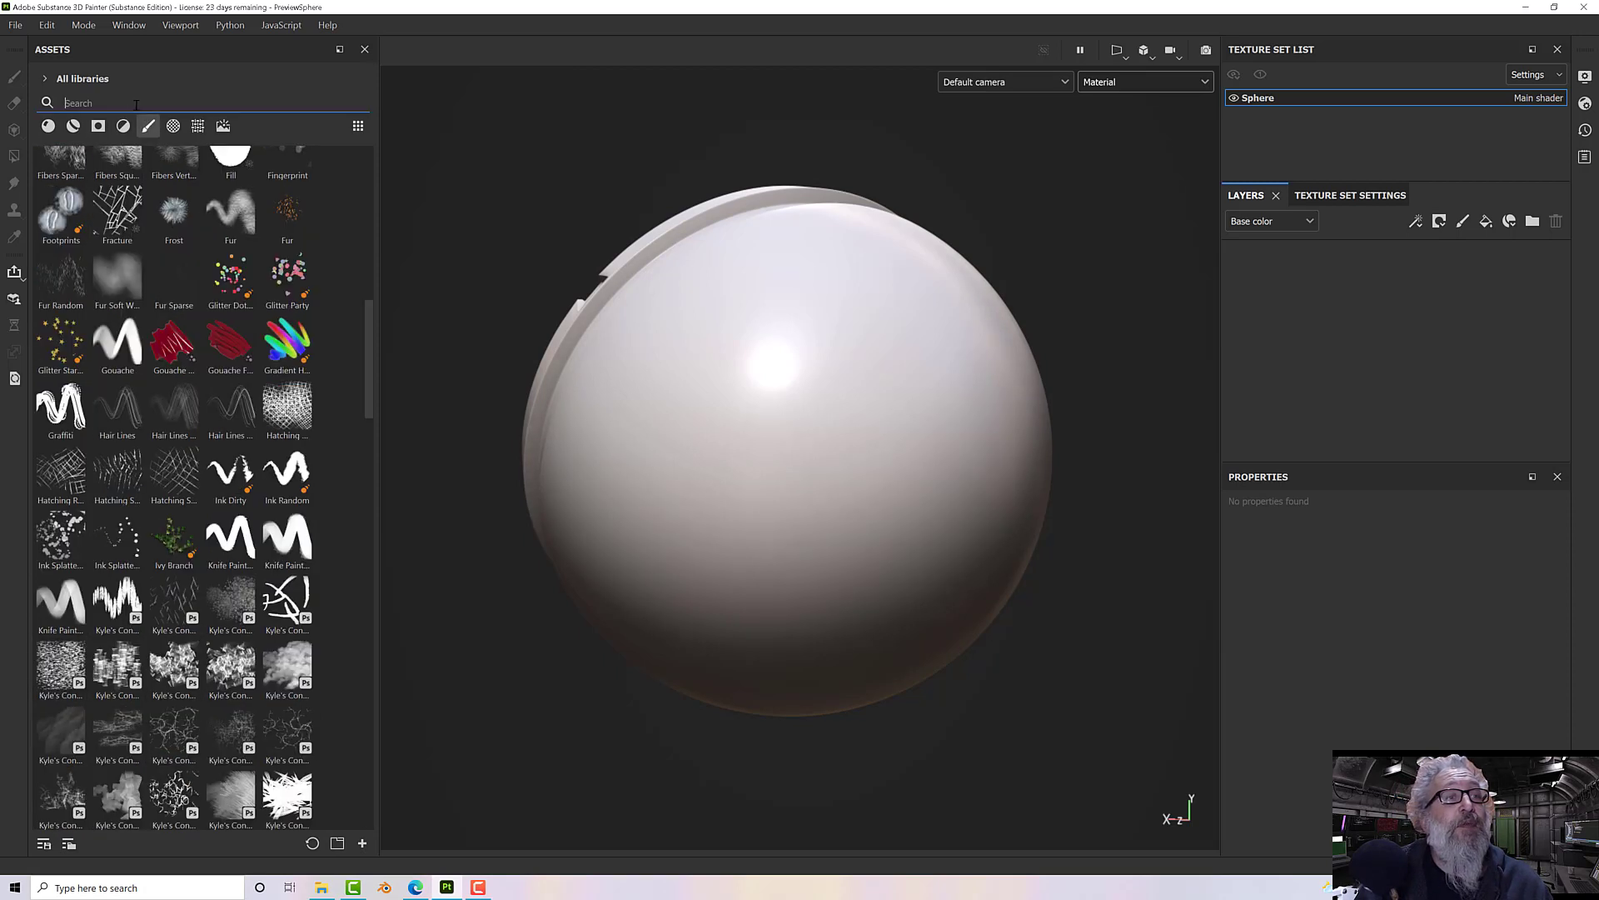
pyautogui.write('t')
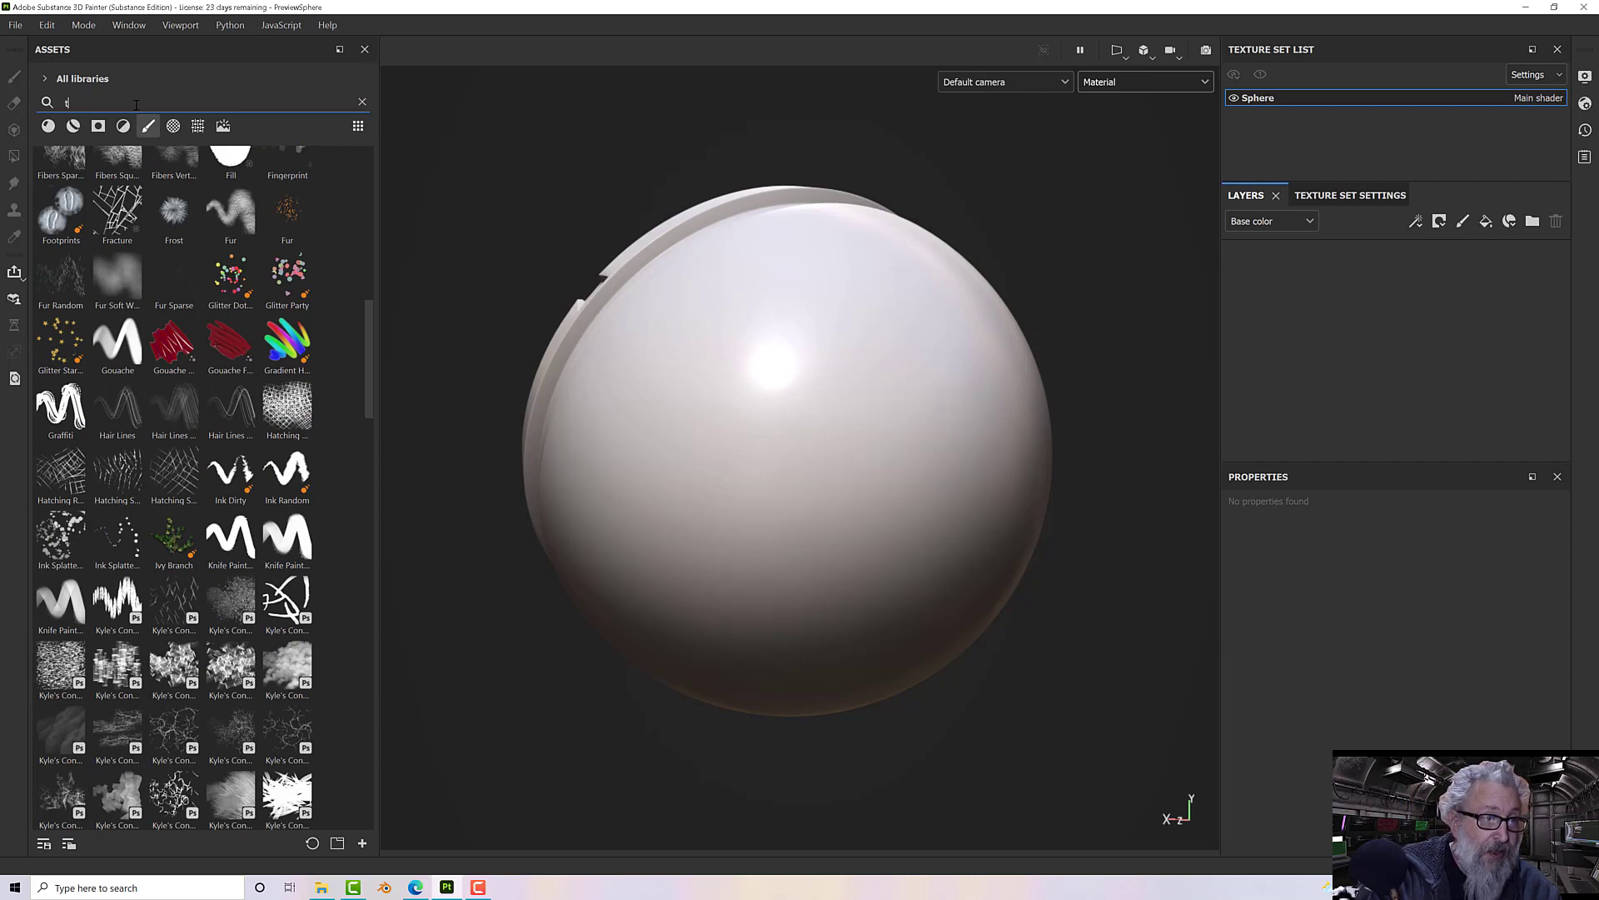
pyautogui.write('ools')
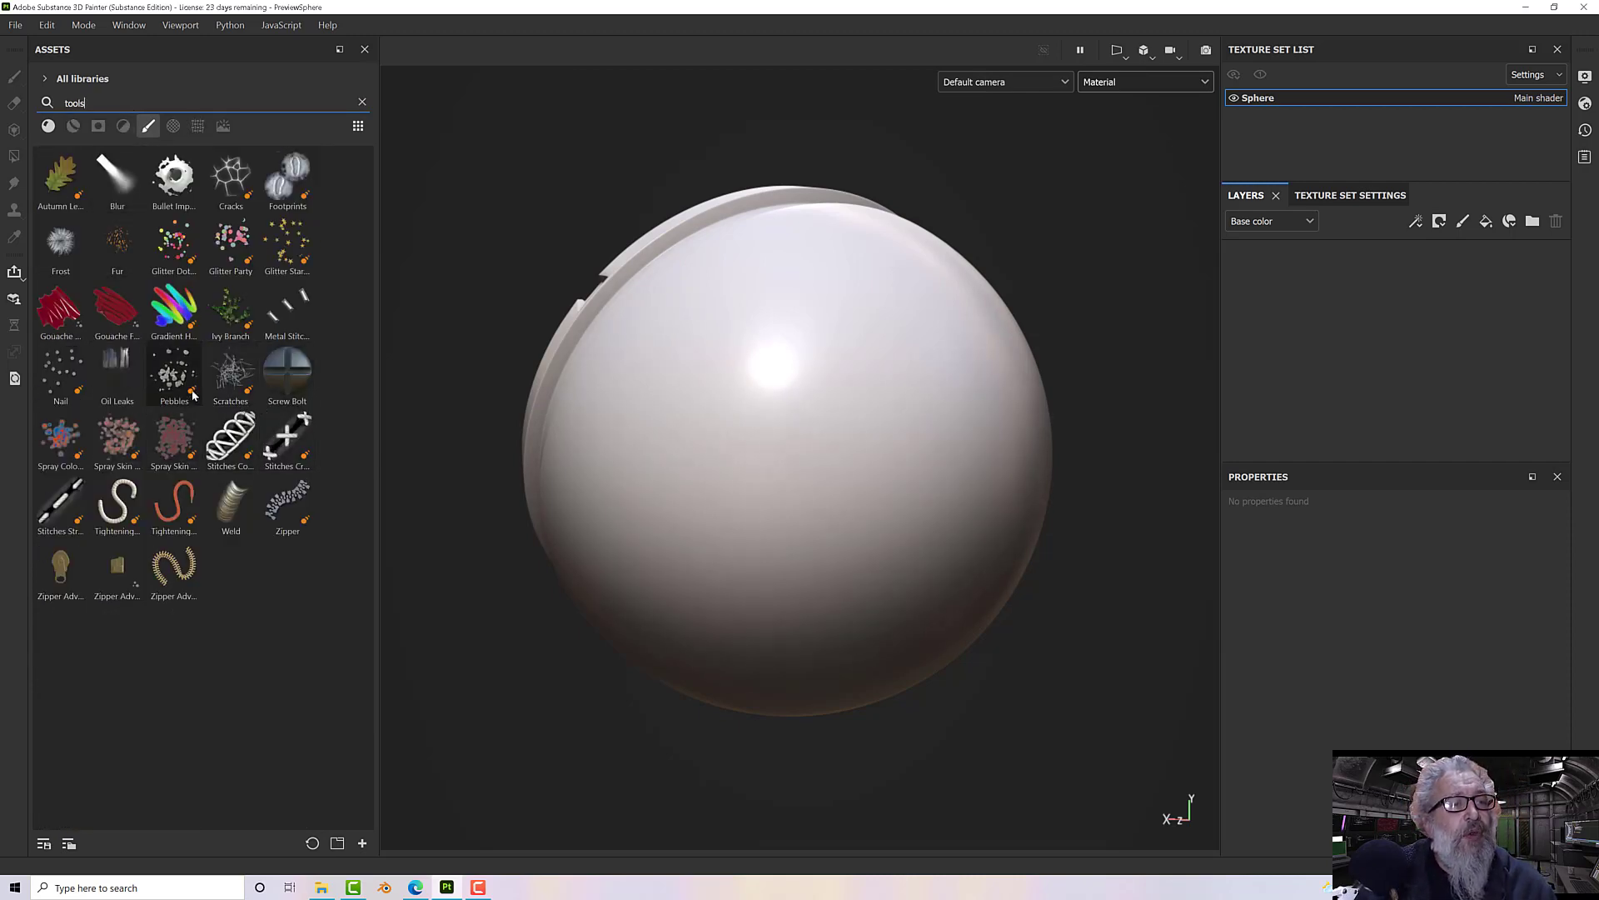
pyautogui.moveTo(264, 386)
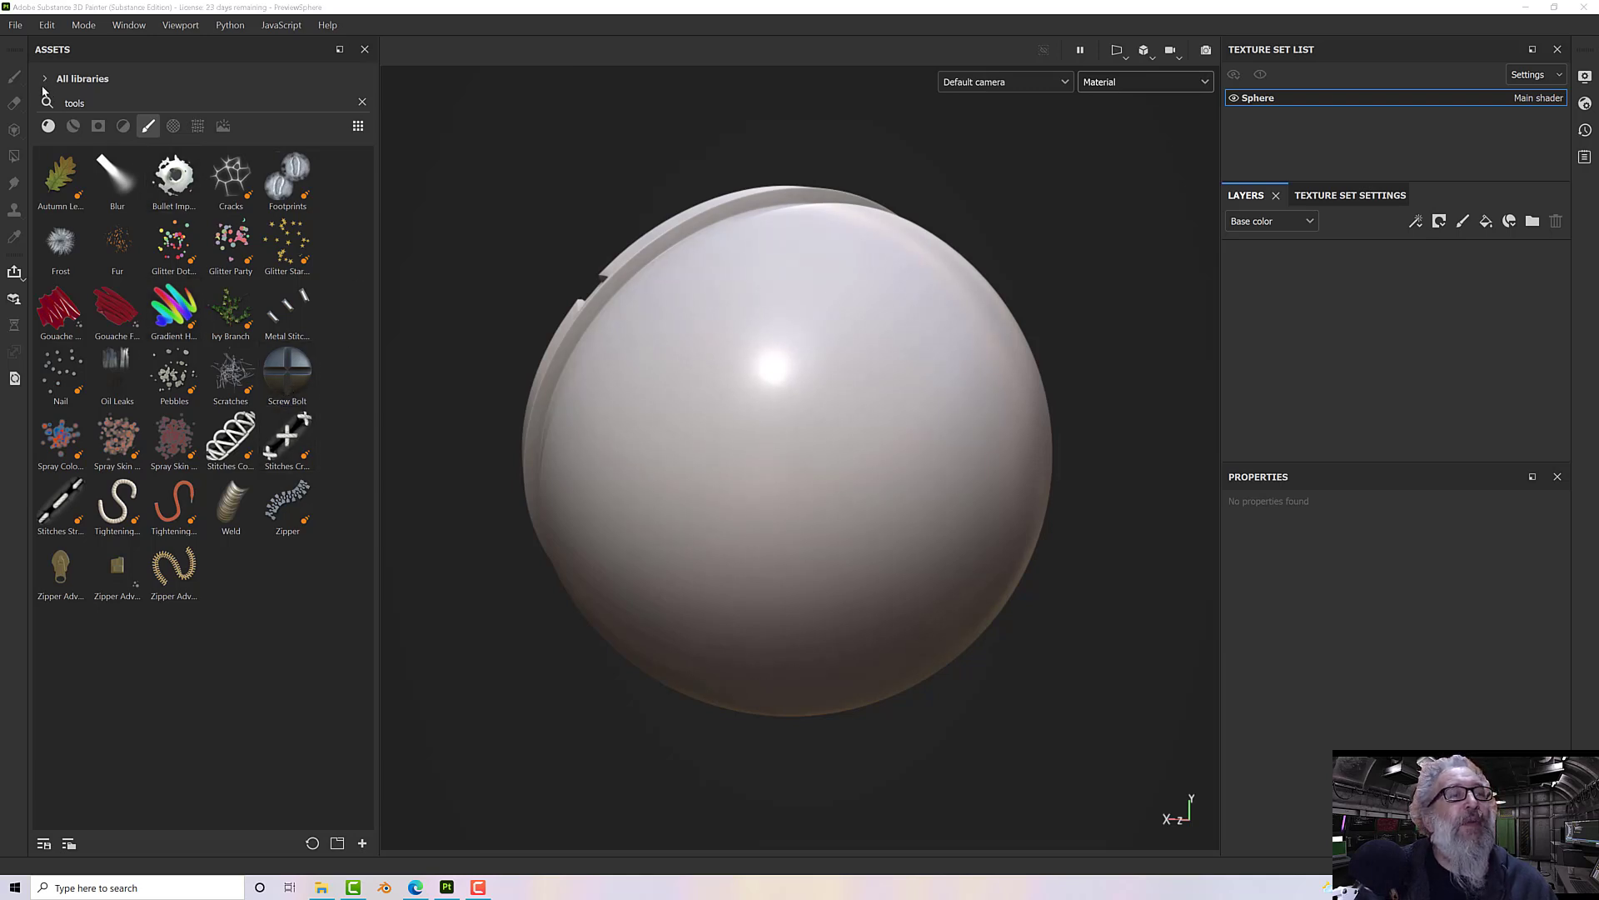
# Step: Show the materials that match the "tools" search, then clear the search and browse the full material list
pyautogui.click(49, 126)
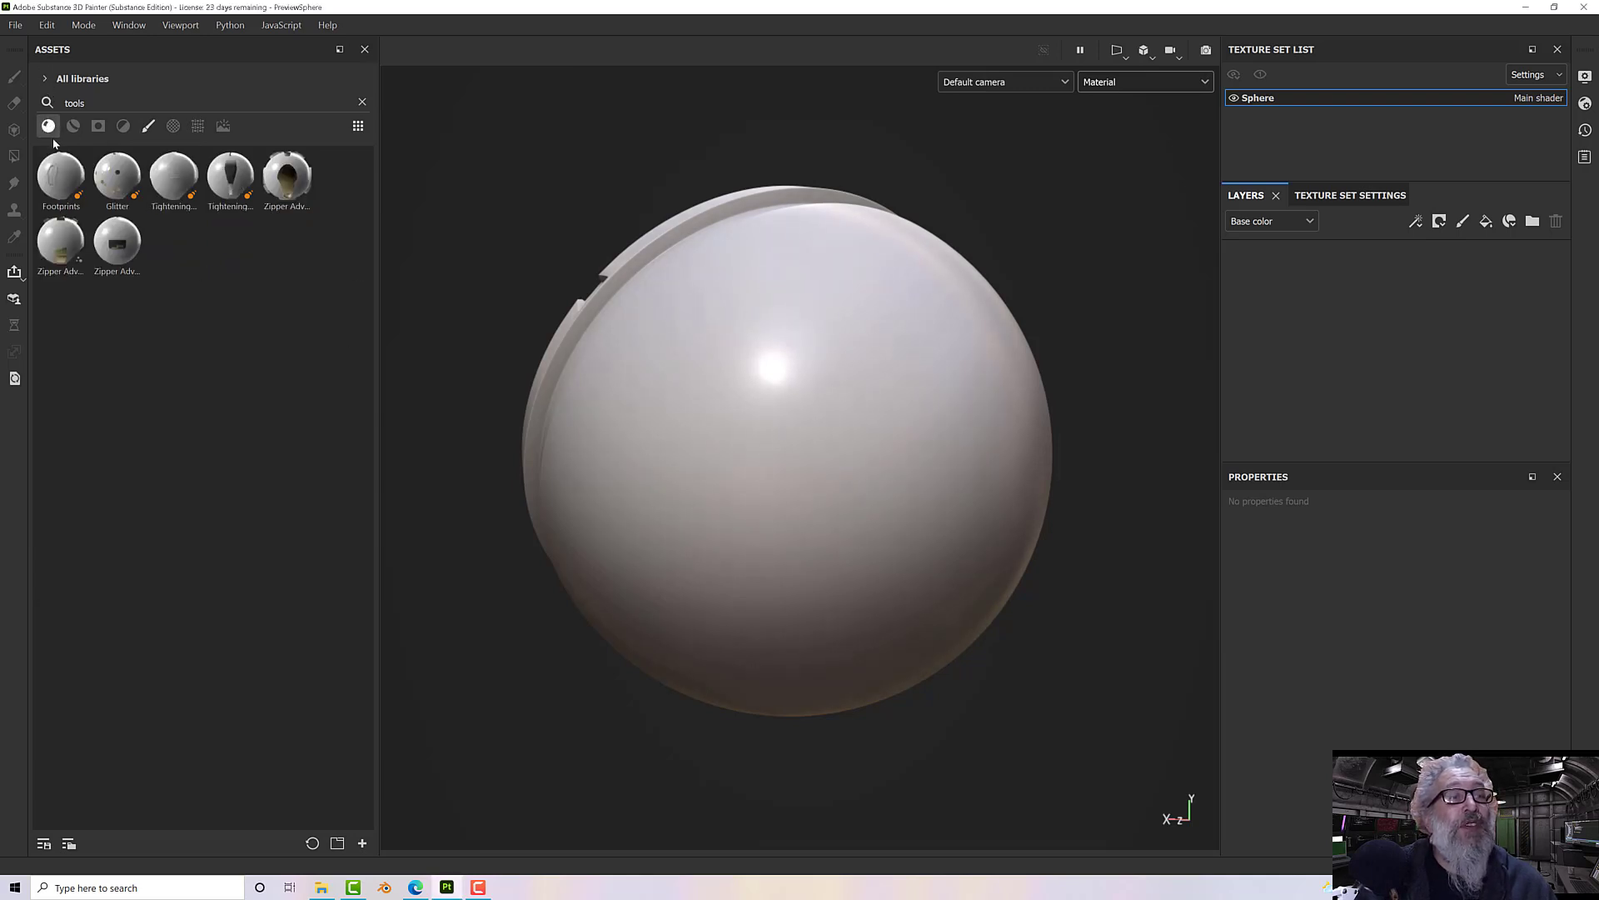
pyautogui.click(362, 103)
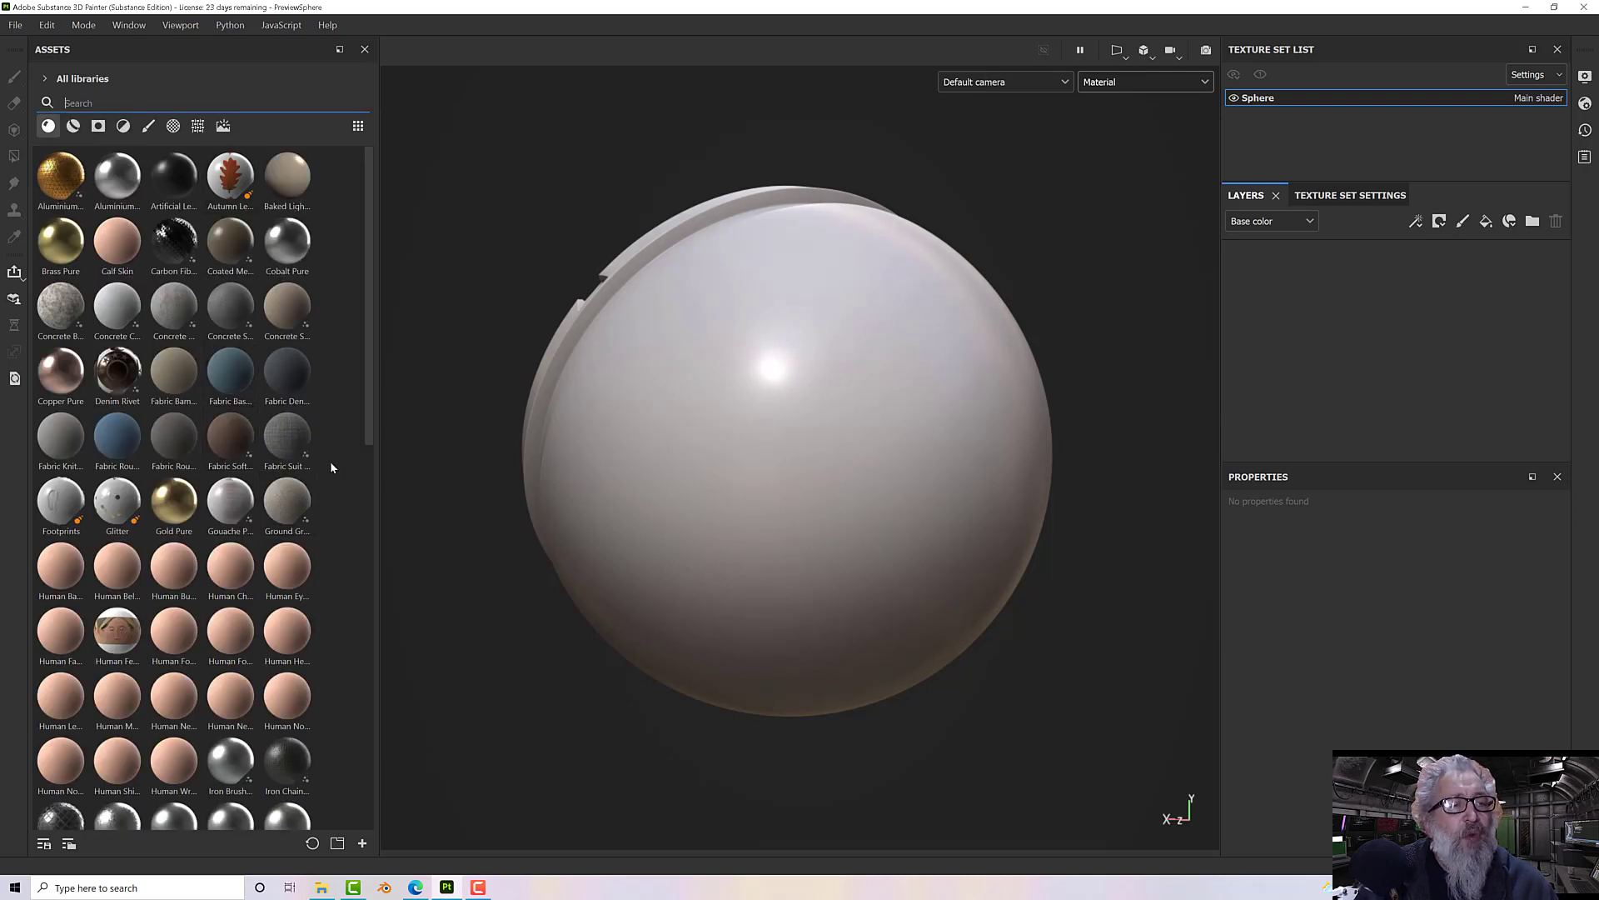
pyautogui.scroll(-10, 330, 463)
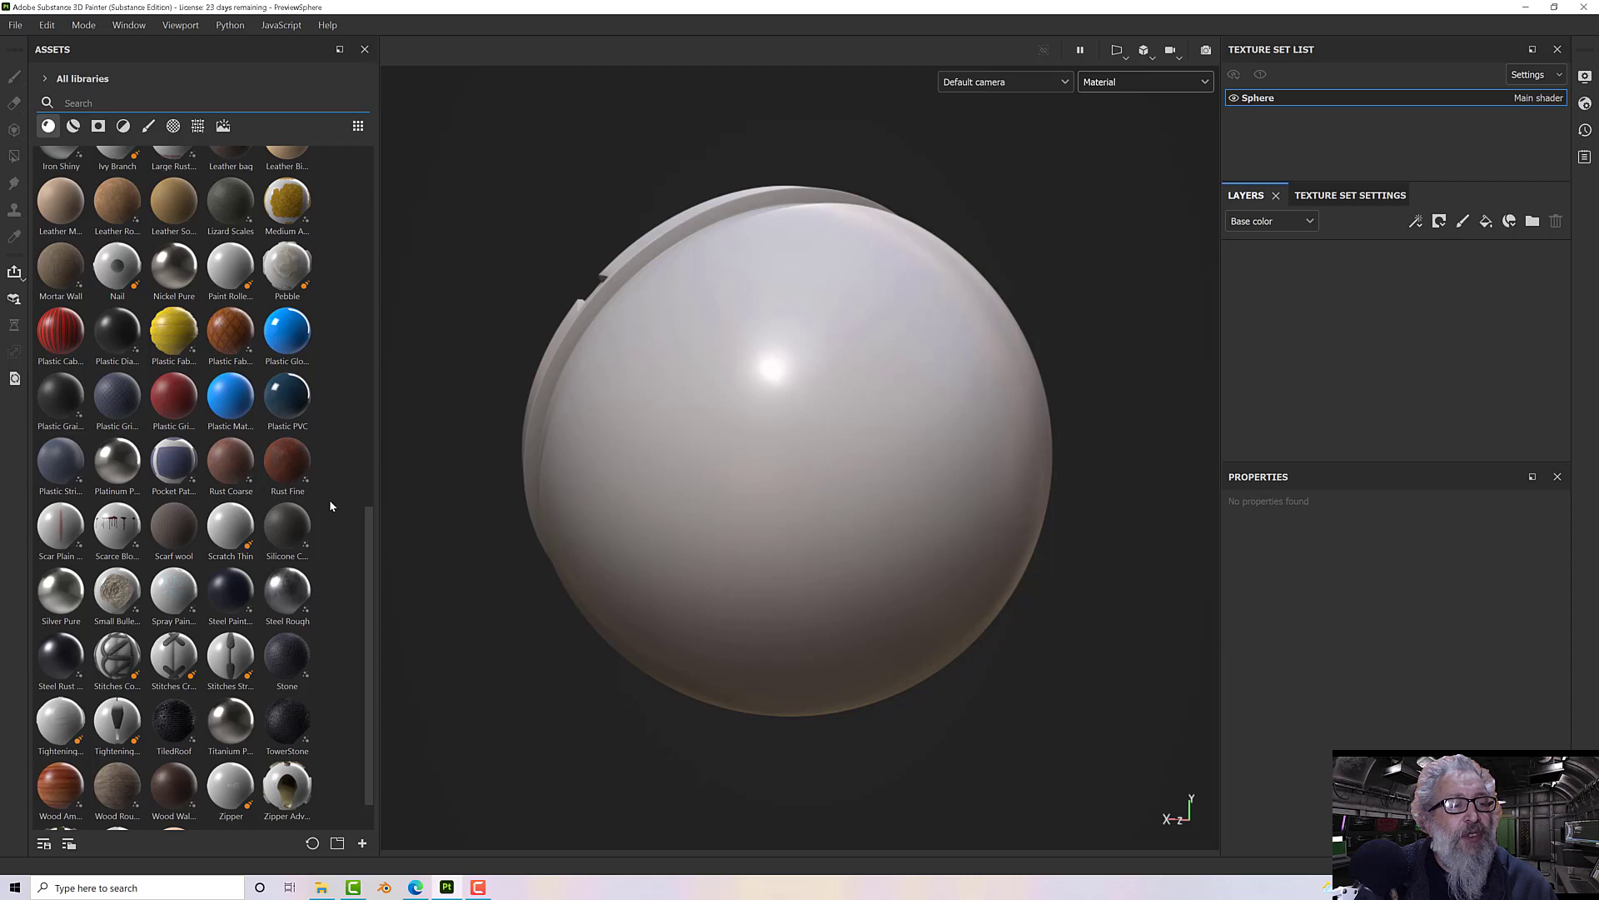
# Step: Add a paint layer and stamp the denim pocket material twice, side by side, on the sphere
pyautogui.click(74, 512)
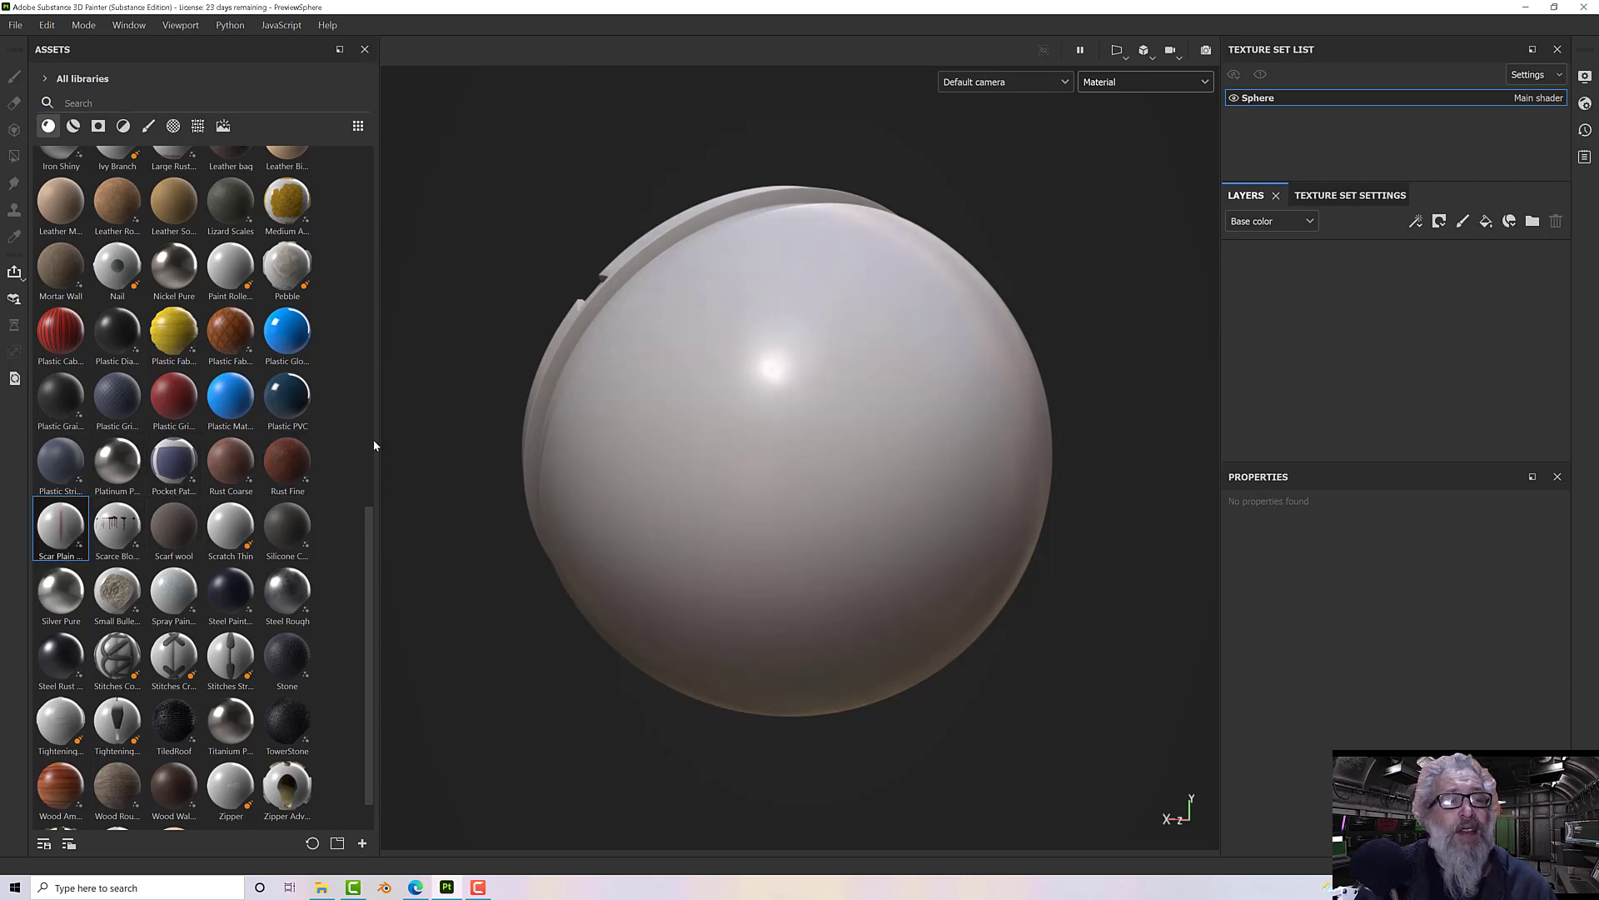
pyautogui.click(174, 463)
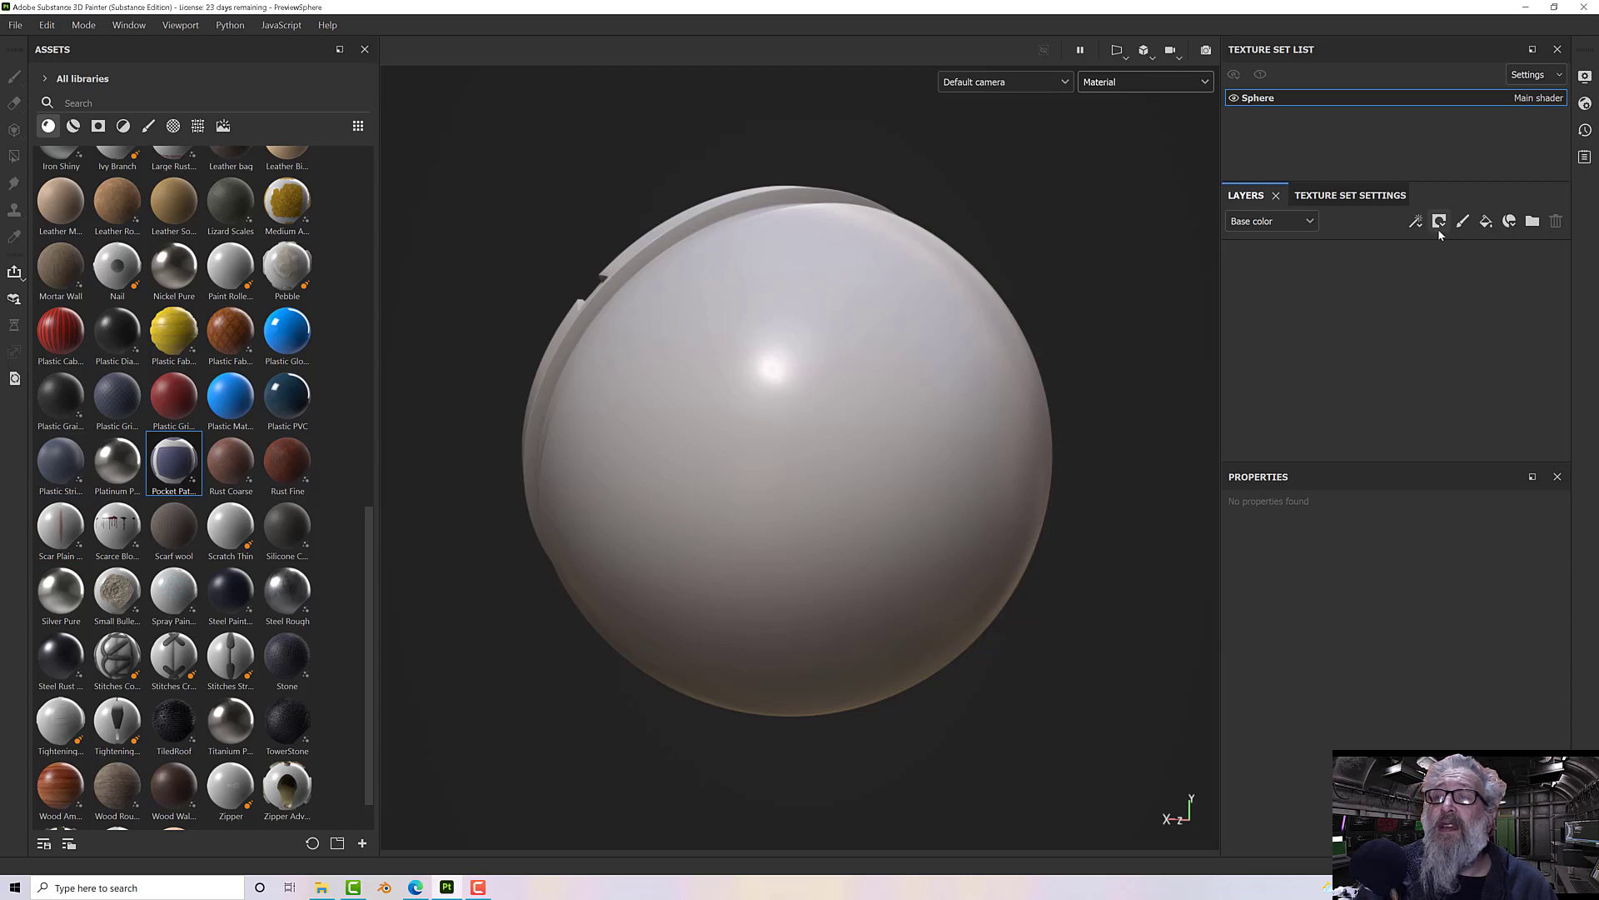
pyautogui.click(1462, 221)
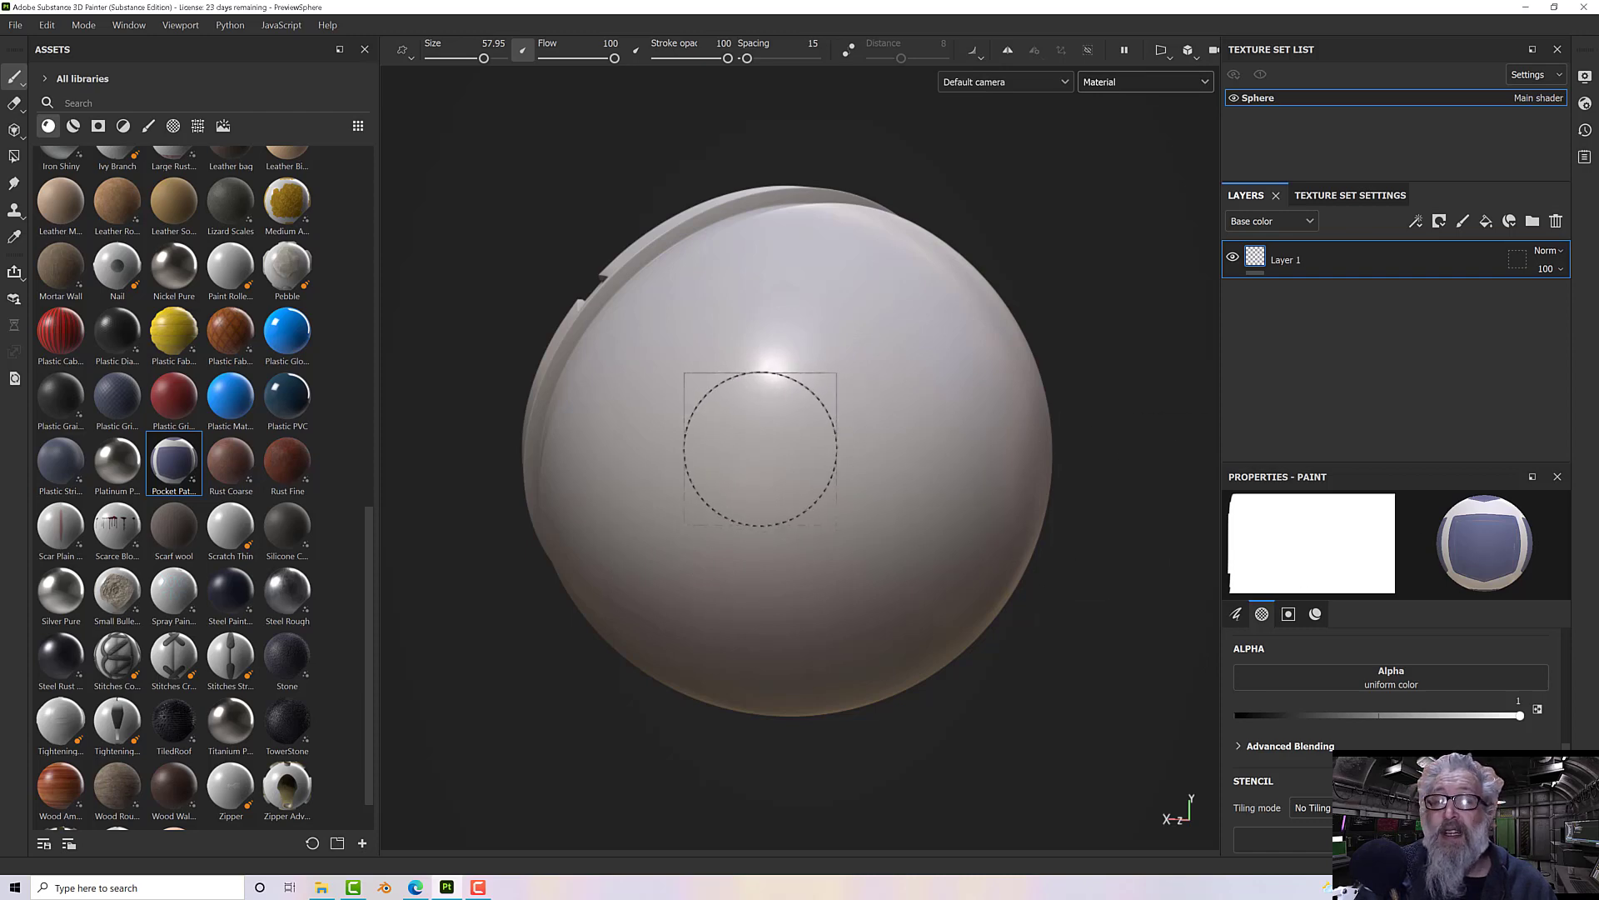
pyautogui.click(777, 454)
pyautogui.scroll(1, 782, 542)
pyautogui.scroll(3, 782, 542)
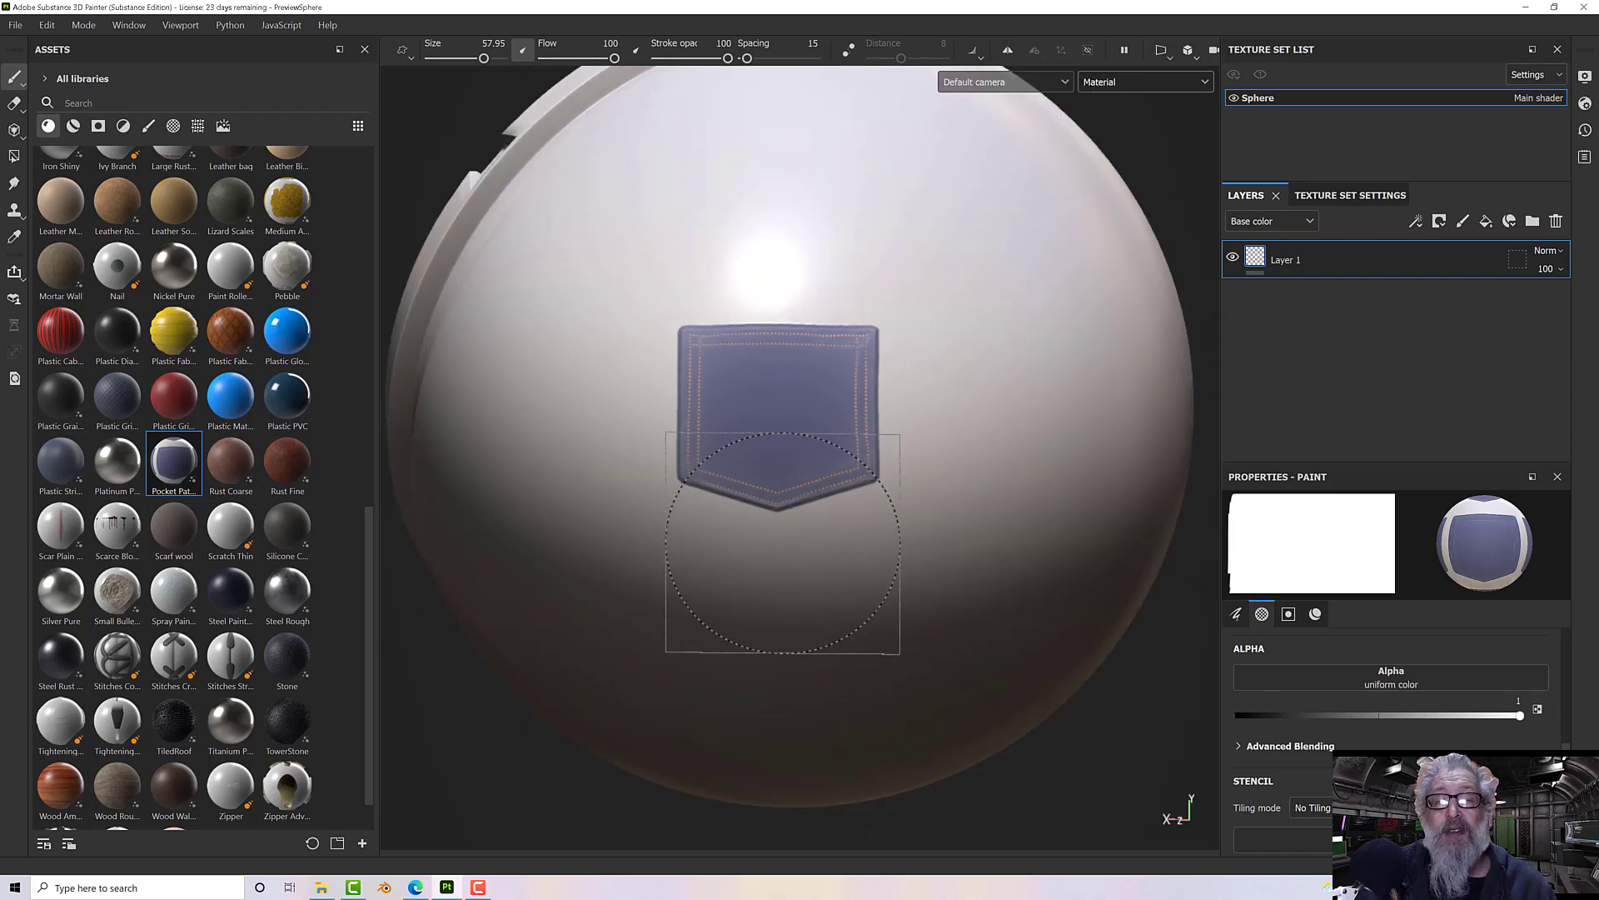
pyautogui.moveTo(782, 543)
pyautogui.keyDown('alt'); pyautogui.mouseDown()
pyautogui.moveTo(846, 507)
pyautogui.moveTo(870, 540)
pyautogui.moveTo(541, 612)
pyautogui.mouseUp(); pyautogui.keyUp('alt')
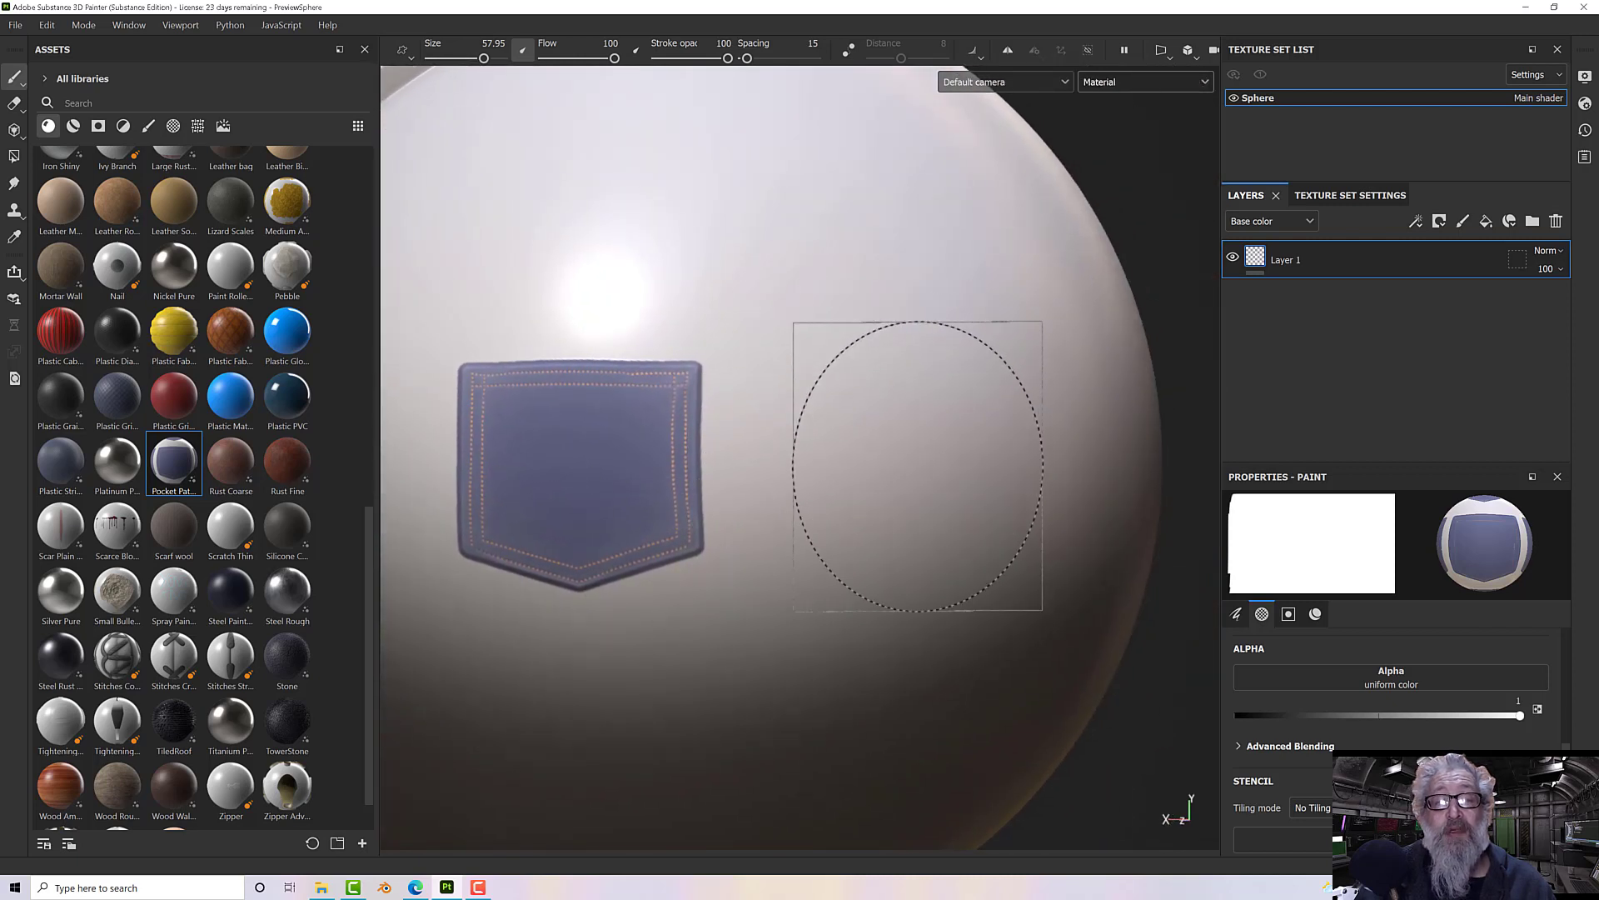
pyautogui.click(911, 481)
pyautogui.keyDown('alt'); pyautogui.moveTo(910, 481); pyautogui.dragTo(1003, 514); pyautogui.keyUp('alt')
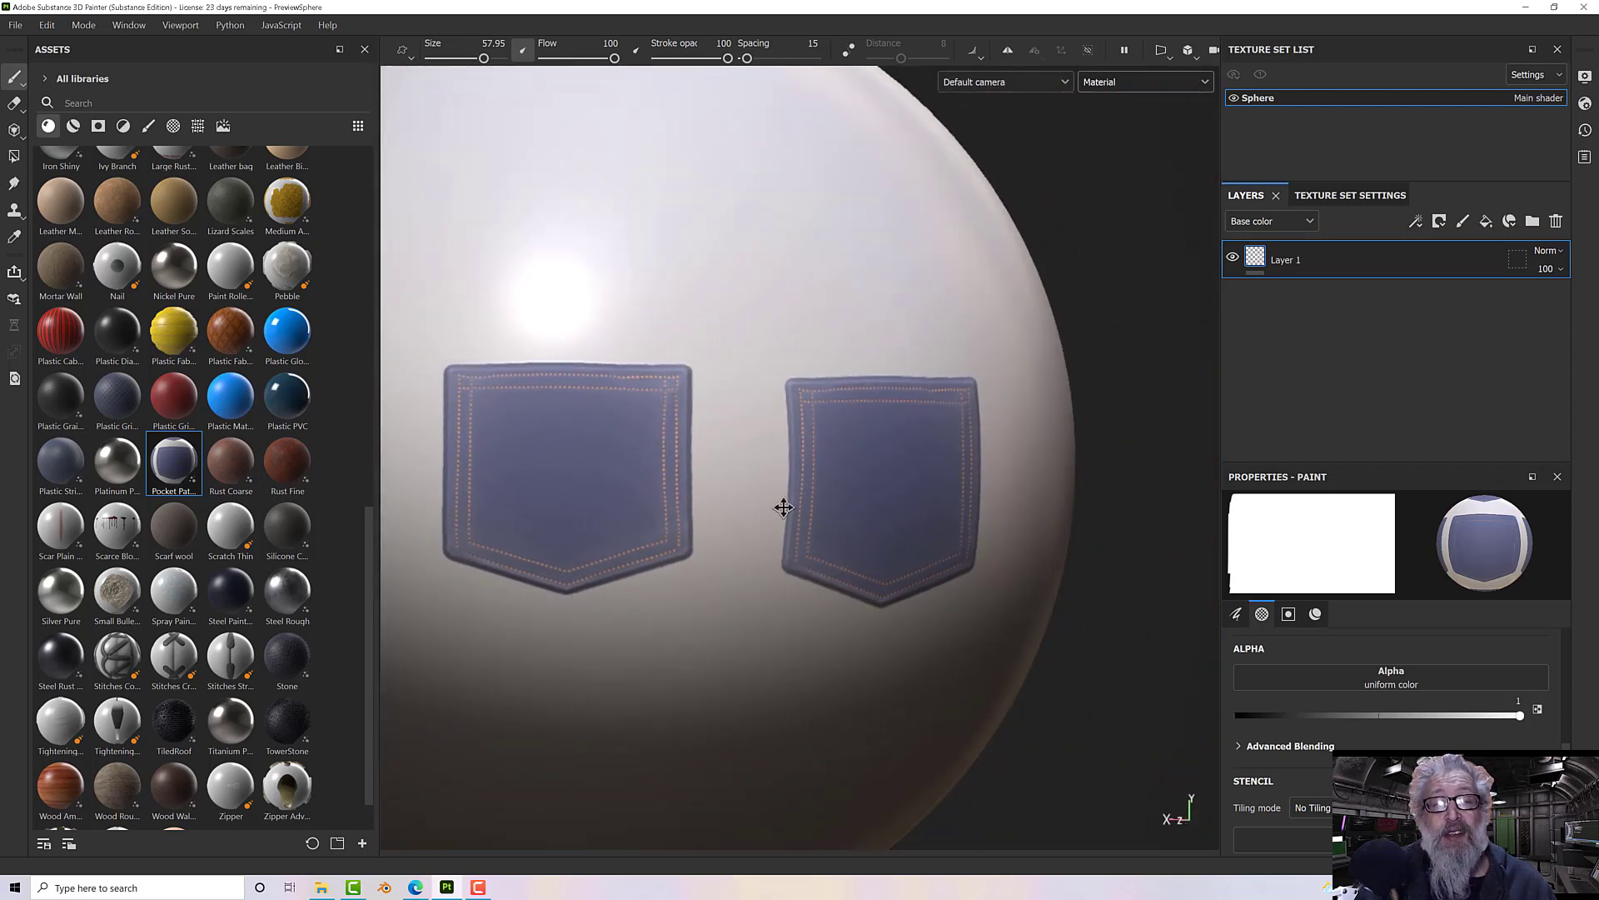
# Step: Undo both pocket stamps
pyautogui.moveTo(782, 506)
pyautogui.keyDown('alt'); pyautogui.mouseDown()
pyautogui.moveTo(886, 472)
pyautogui.moveTo(933, 477)
pyautogui.mouseUp(); pyautogui.keyUp('alt')
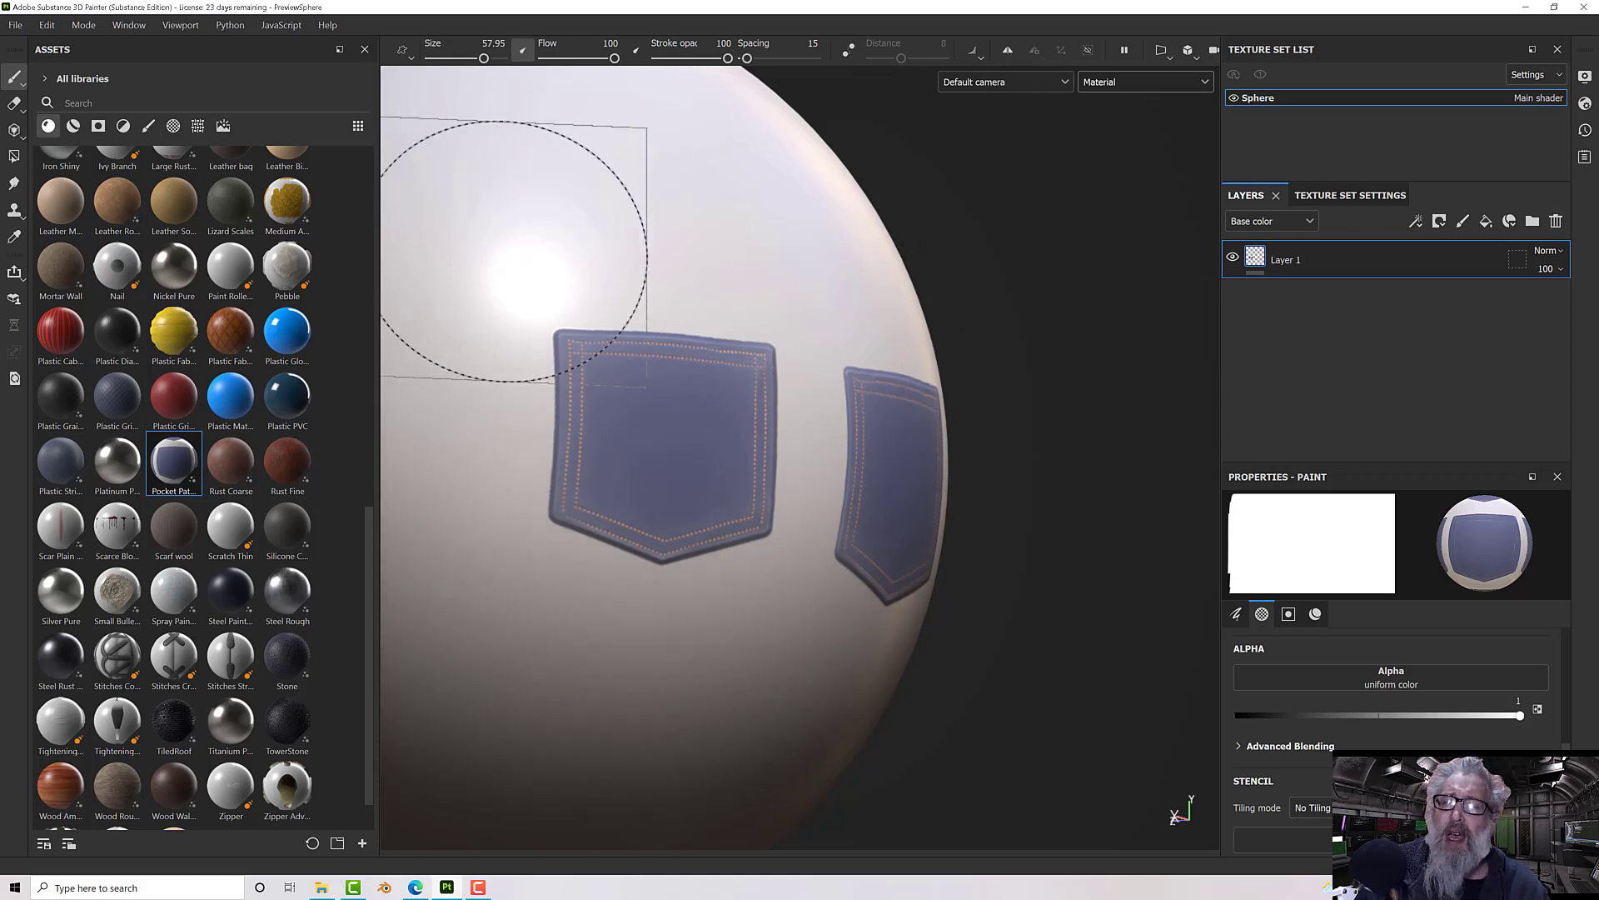
pyautogui.hotkey('ctrl', 'z')
pyautogui.hotkey('ctrl', 'z')
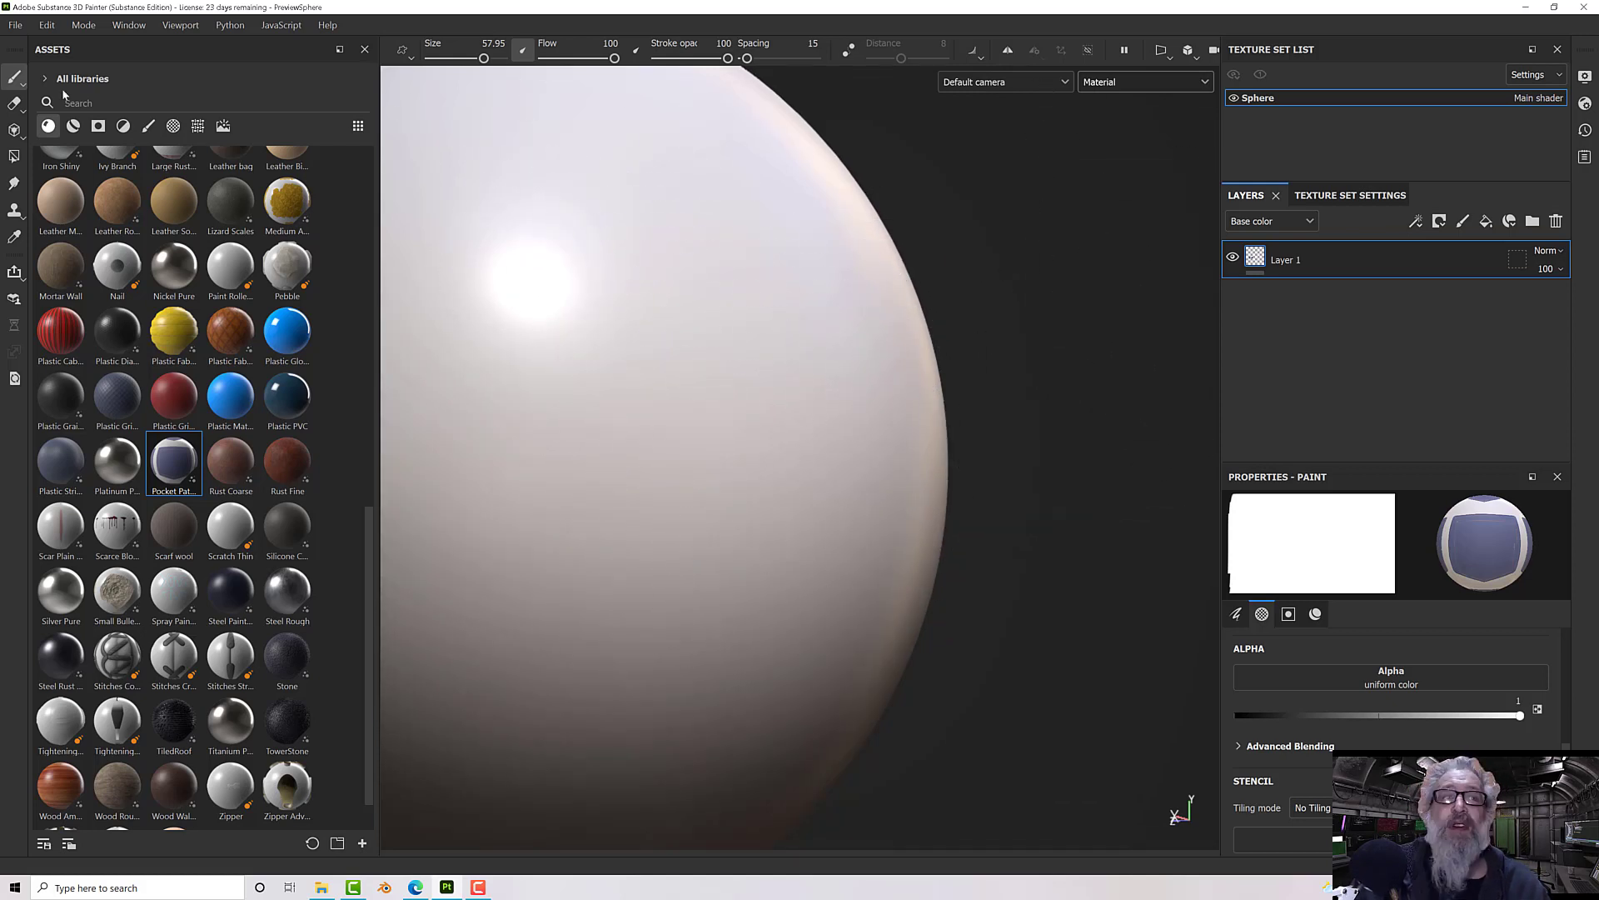
# Step: Paint two long Scar Plain strokes down the sphere and undo both
pyautogui.click(56, 542)
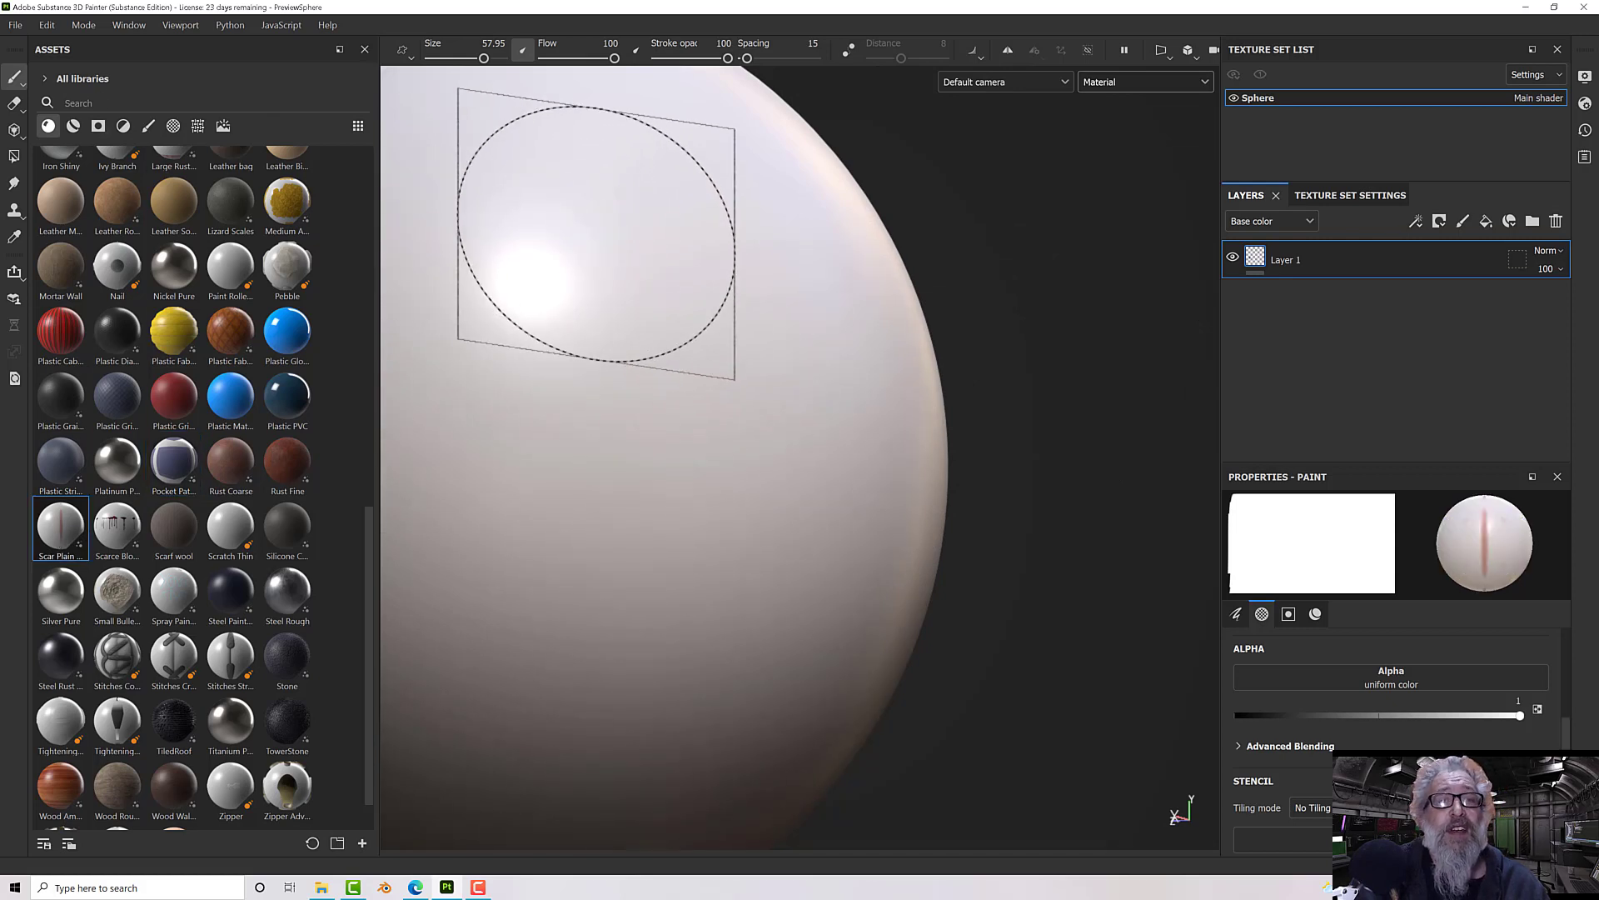
pyautogui.moveTo(592, 233)
pyautogui.mouseDown()
pyautogui.moveTo(569, 486)
pyautogui.moveTo(578, 645)
pyautogui.mouseUp()
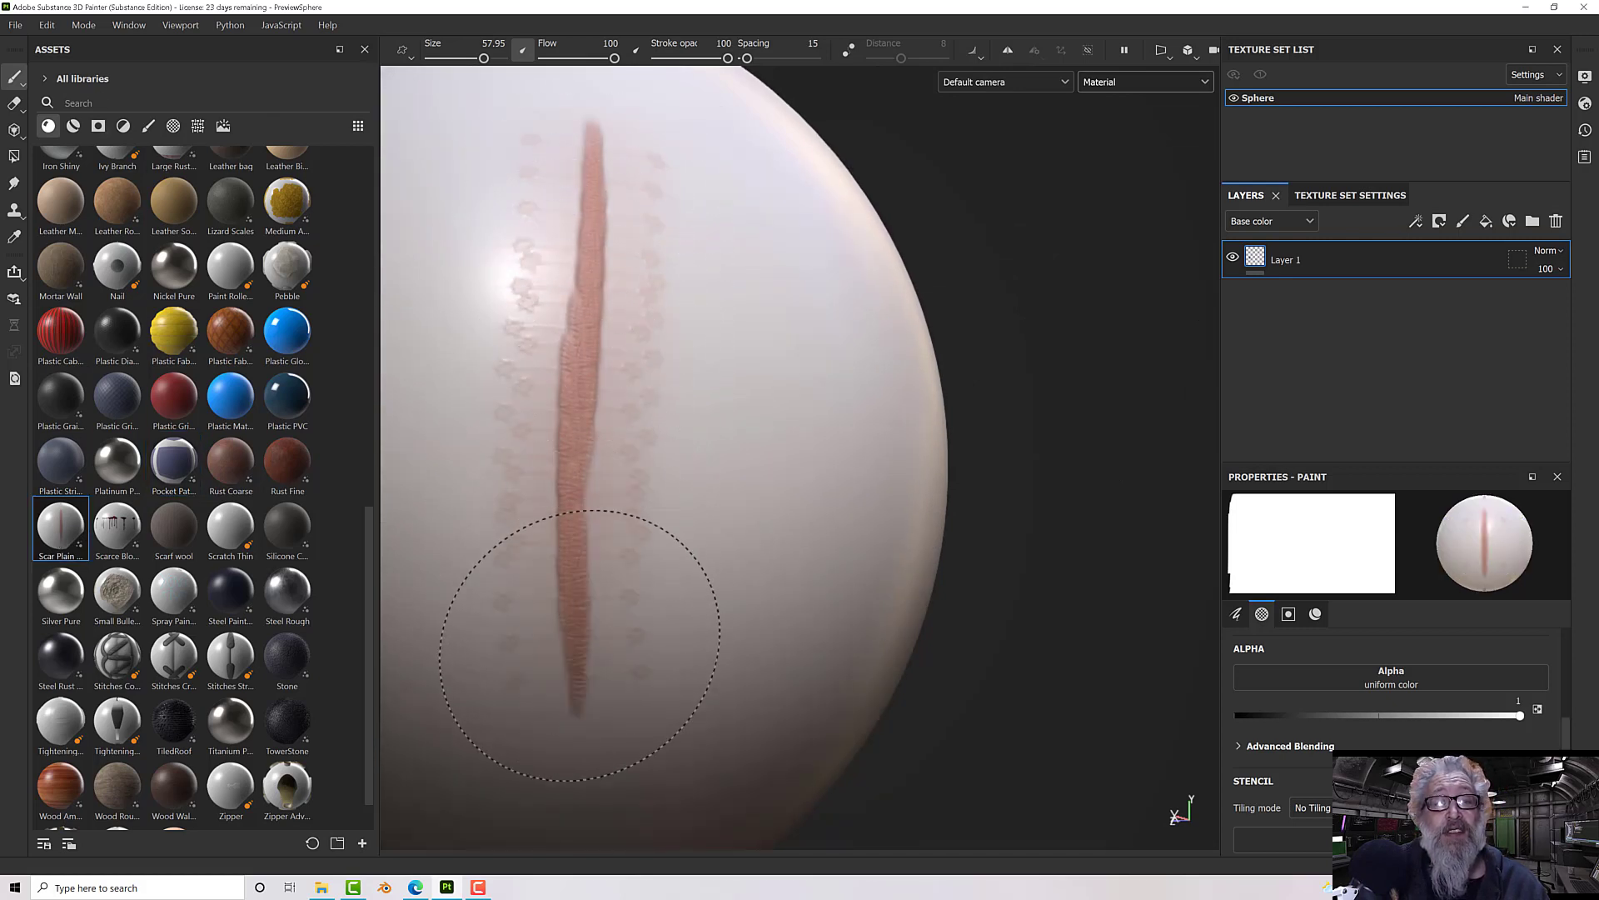
pyautogui.keyDown('alt'); pyautogui.moveTo(637, 434); pyautogui.dragTo(592, 457); pyautogui.keyUp('alt')
pyautogui.keyDown('alt'); pyautogui.moveTo(592, 457); pyautogui.dragTo(428, 593, button='middle'); pyautogui.keyUp('alt')
pyautogui.moveTo(682, 311)
pyautogui.mouseDown()
pyautogui.moveTo(666, 518)
pyautogui.moveTo(580, 506)
pyautogui.moveTo(599, 564)
pyautogui.moveTo(689, 536)
pyautogui.moveTo(557, 496)
pyautogui.moveTo(625, 475)
pyautogui.mouseUp()
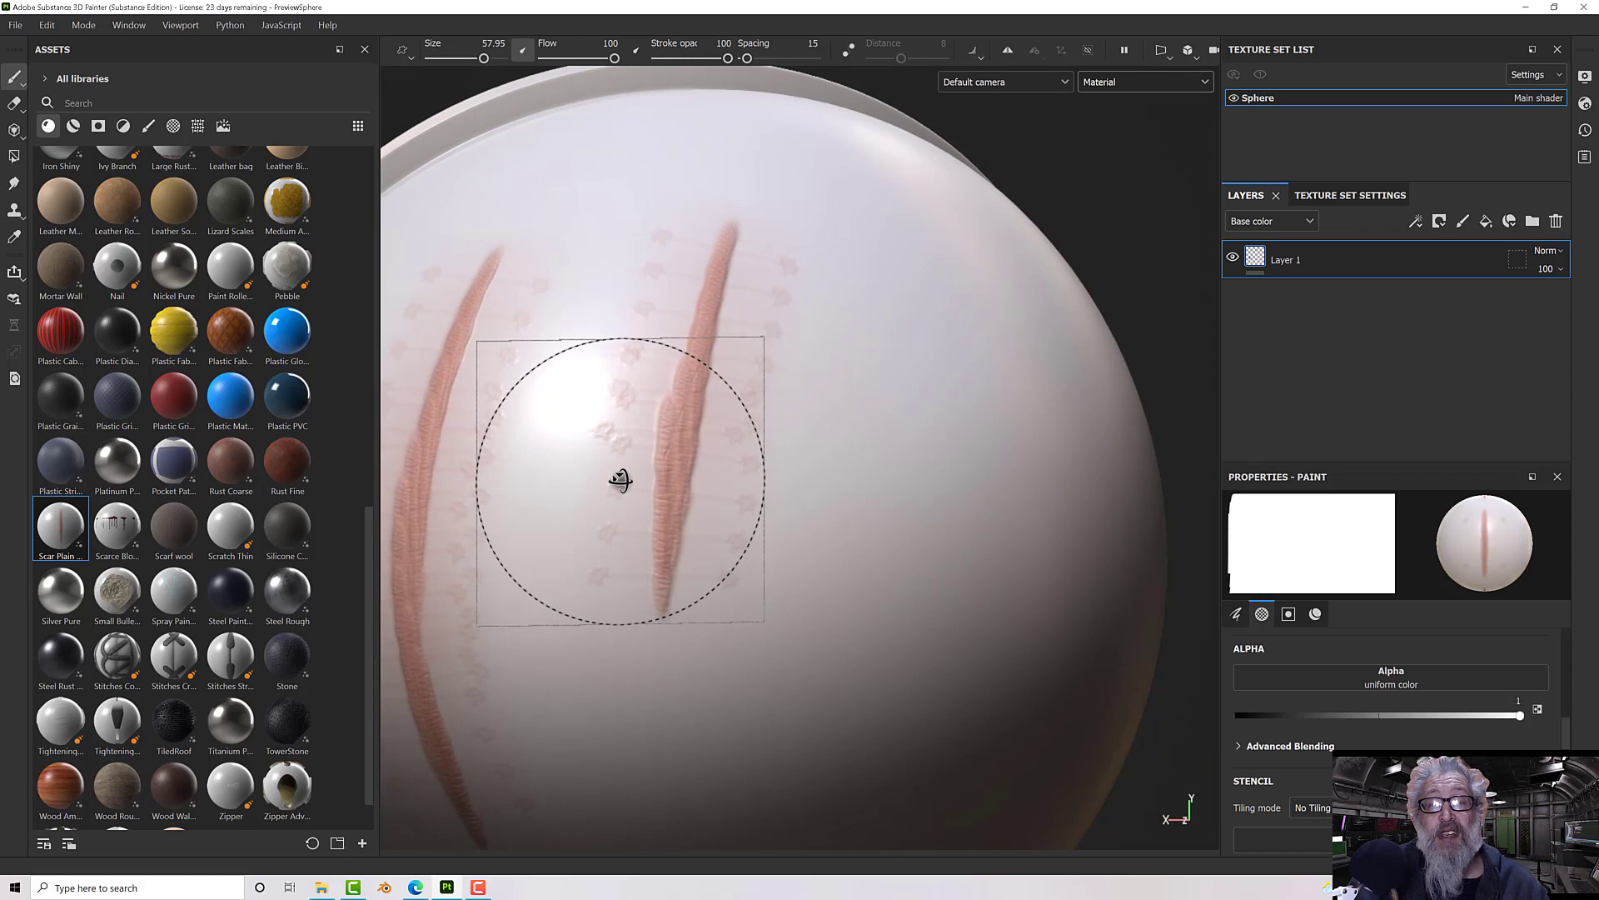
pyautogui.hotkey('ctrl', 'z')
pyautogui.hotkey('ctrl', 'z')
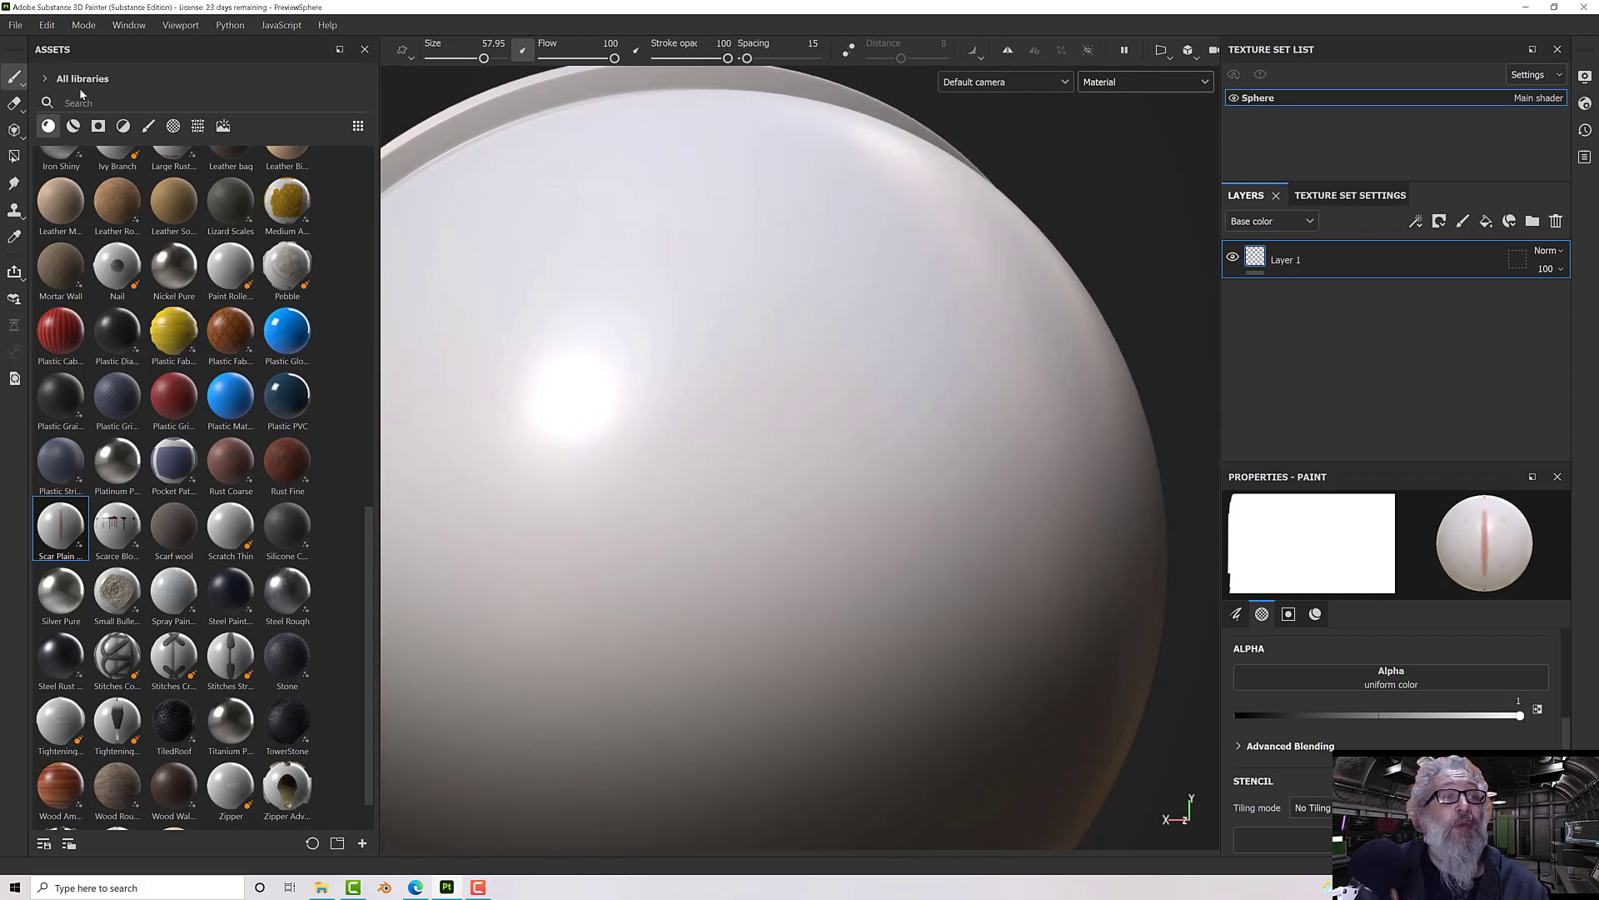
# Step: Search the materials for "skin" and delete the empty paint layer
pyautogui.click(113, 104)
pyautogui.write('skin')
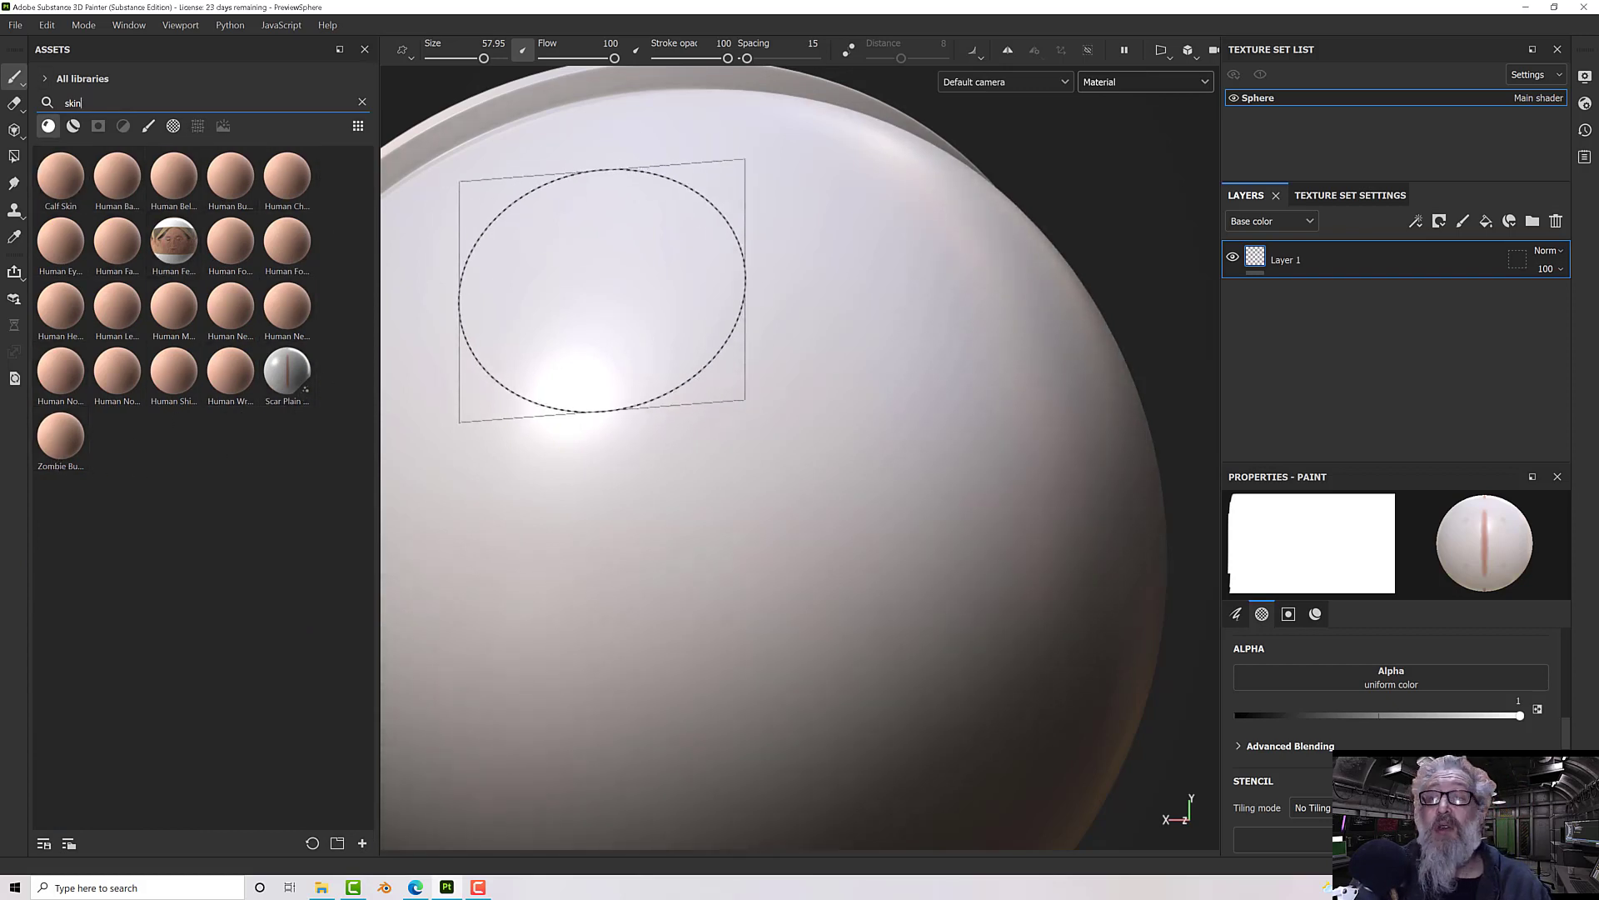
pyautogui.click(1555, 220)
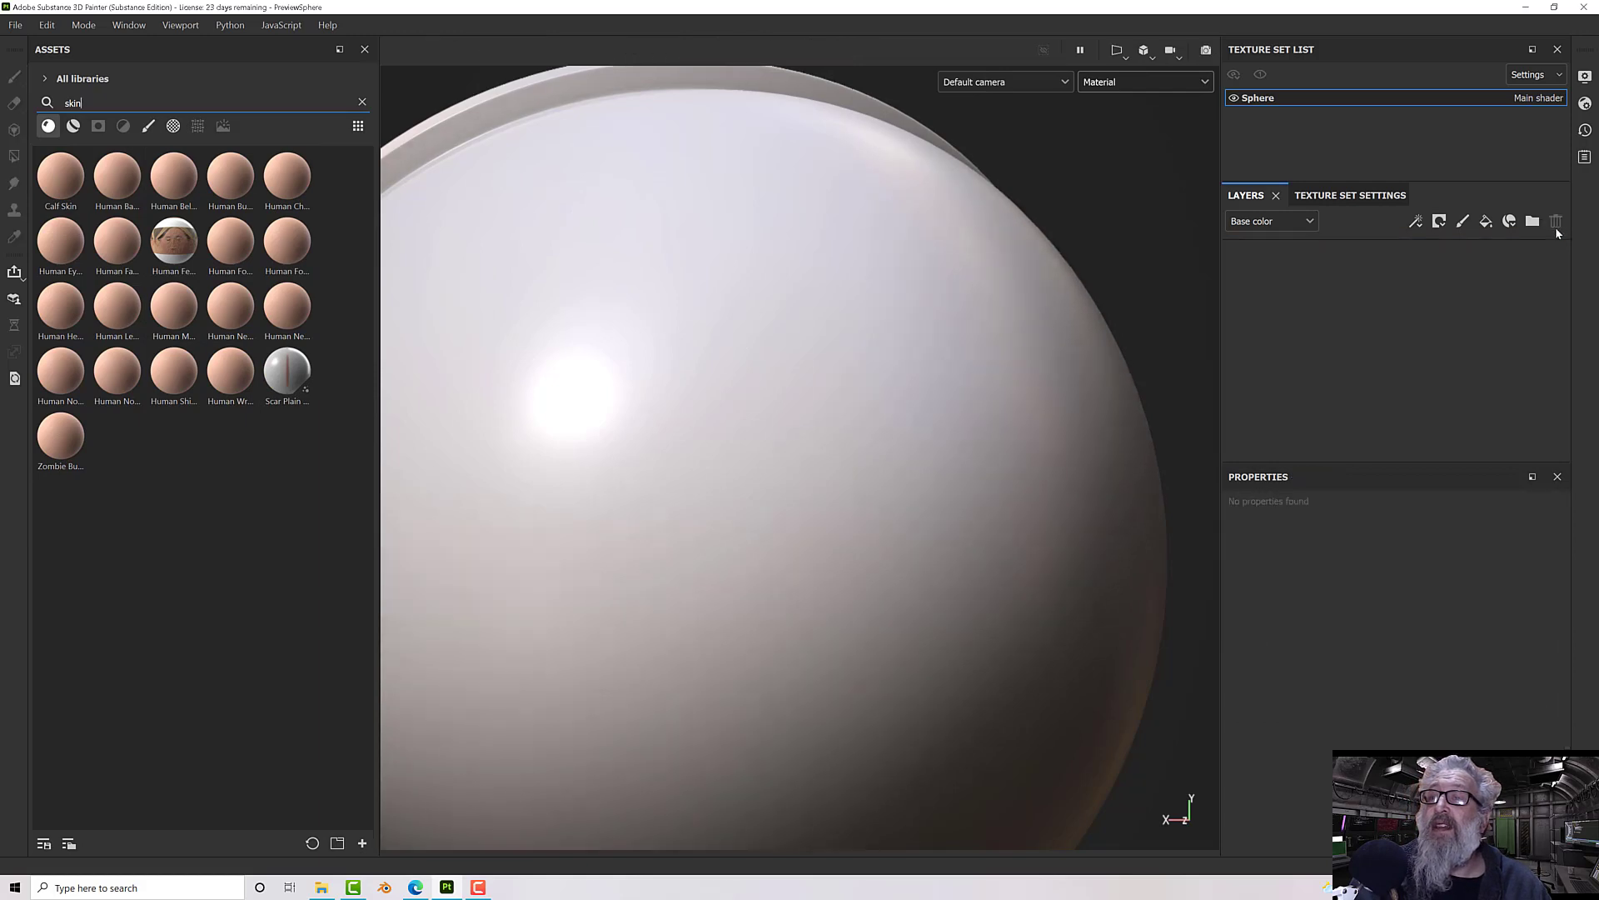
# Step: Add a fill layer and assign the Human Leg Skin material to it
pyautogui.click(1486, 221)
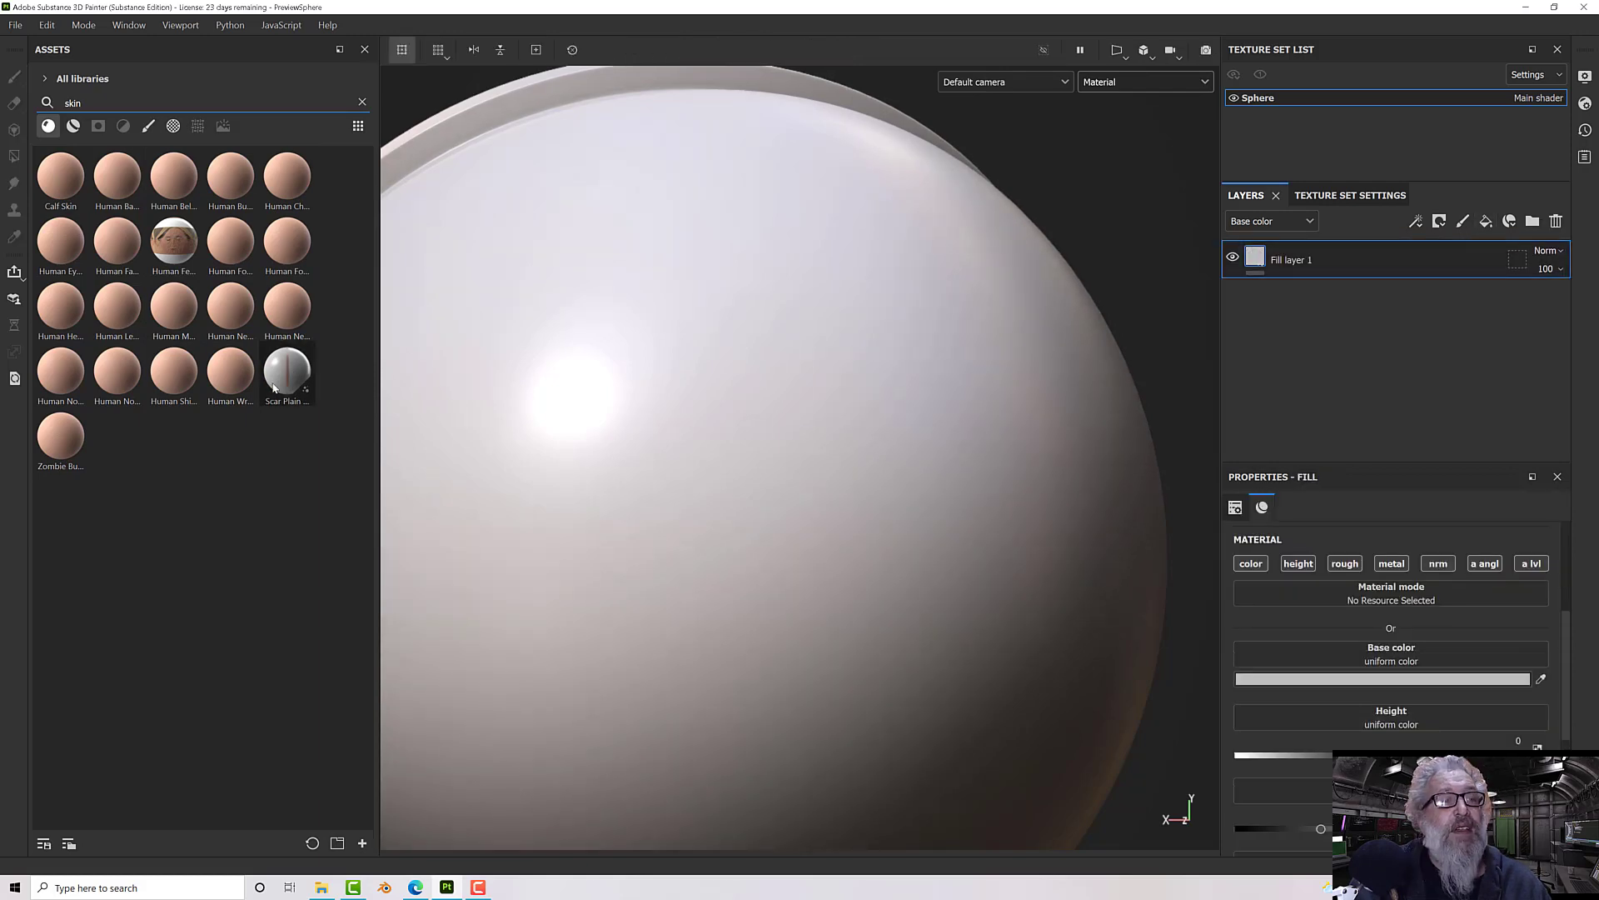
pyautogui.moveTo(120, 306); pyautogui.dragTo(1314, 595)
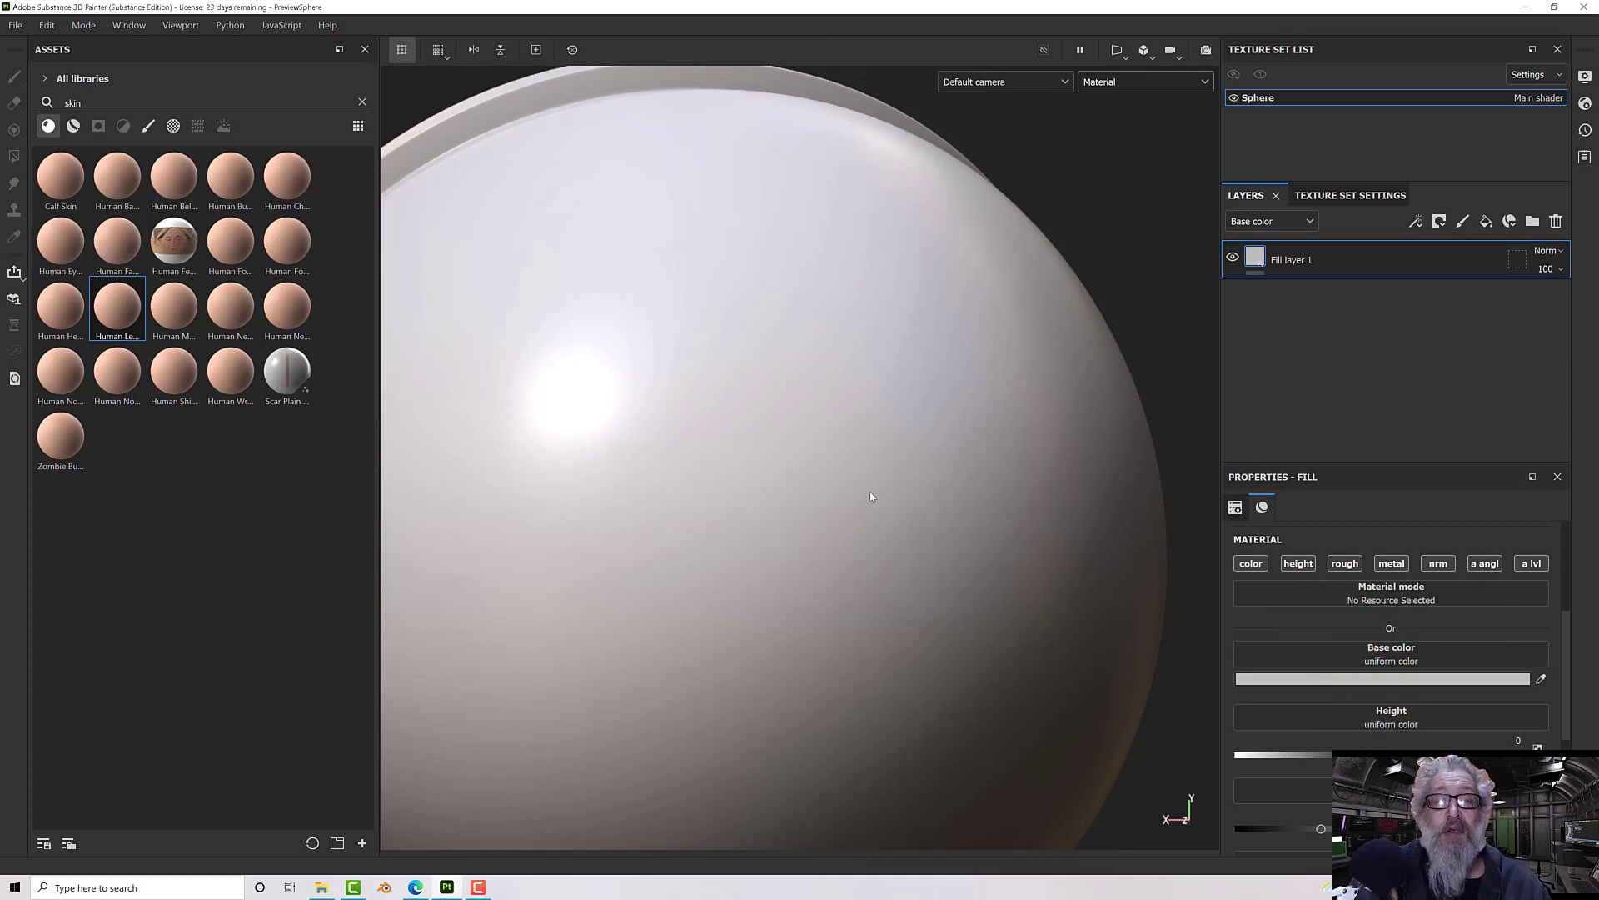
pyautogui.scroll(-3, 791, 472)
pyautogui.keyDown('alt'); pyautogui.moveTo(791, 471); pyautogui.dragTo(735, 430); pyautogui.keyUp('alt')
pyautogui.keyDown('alt'); pyautogui.moveTo(737, 450); pyautogui.dragTo(654, 326, button='middle'); pyautogui.keyUp('alt')
pyautogui.keyDown('alt'); pyautogui.moveTo(654, 331); pyautogui.dragTo(861, 482); pyautogui.keyUp('alt')
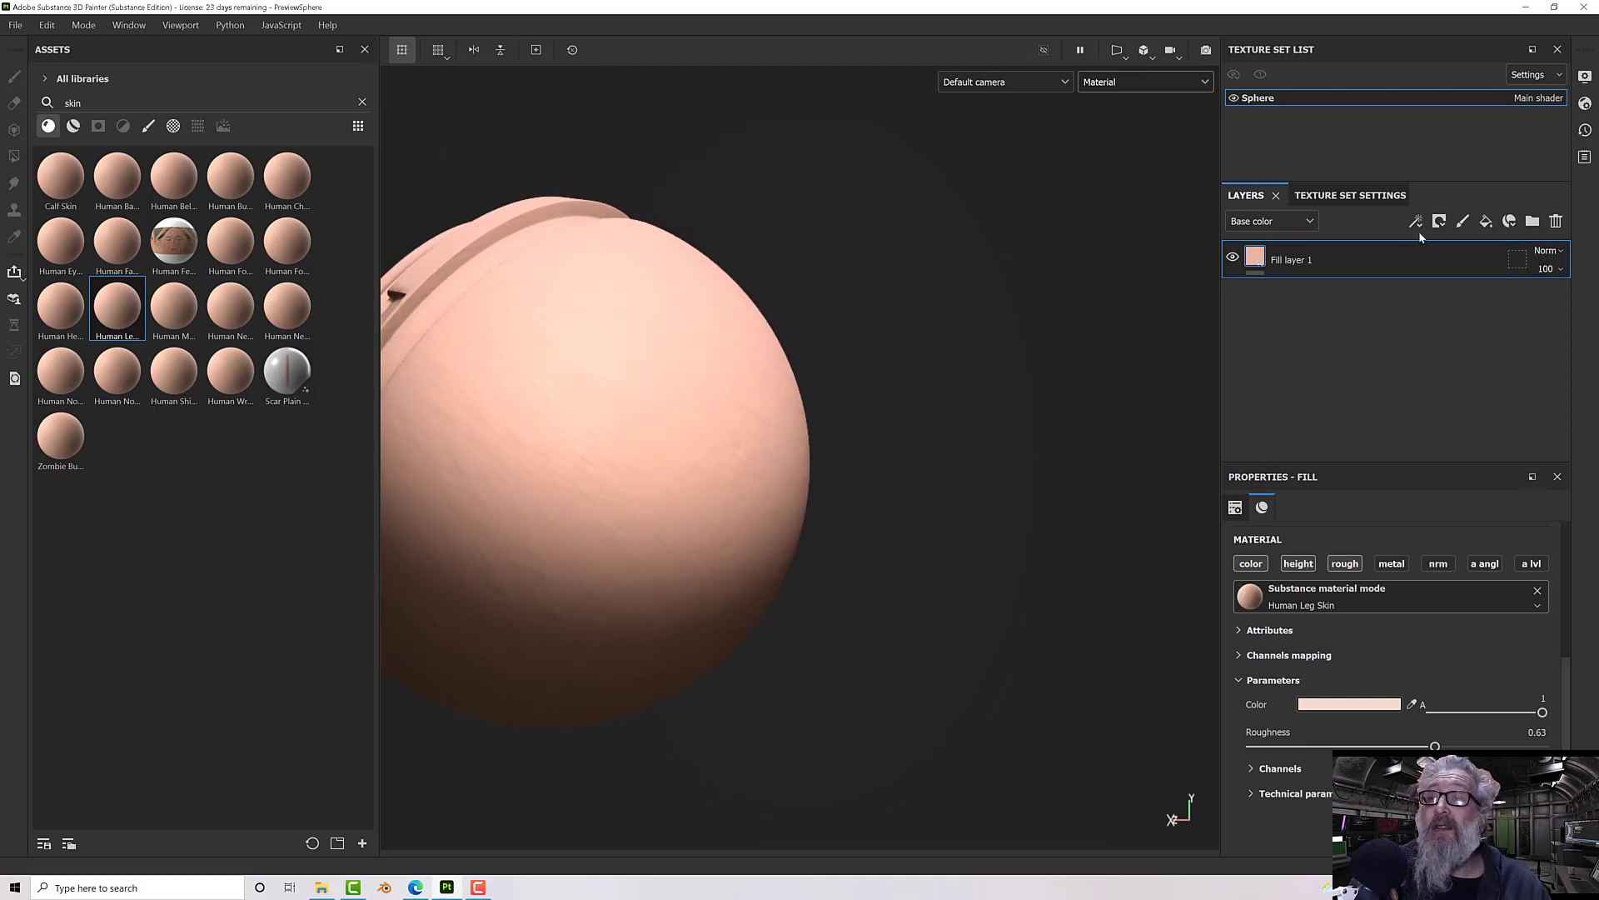
# Step: Add a paint layer above the skin fill and stamp one Scar Plain scar on the sphere, checking it from several angles
pyautogui.click(1462, 222)
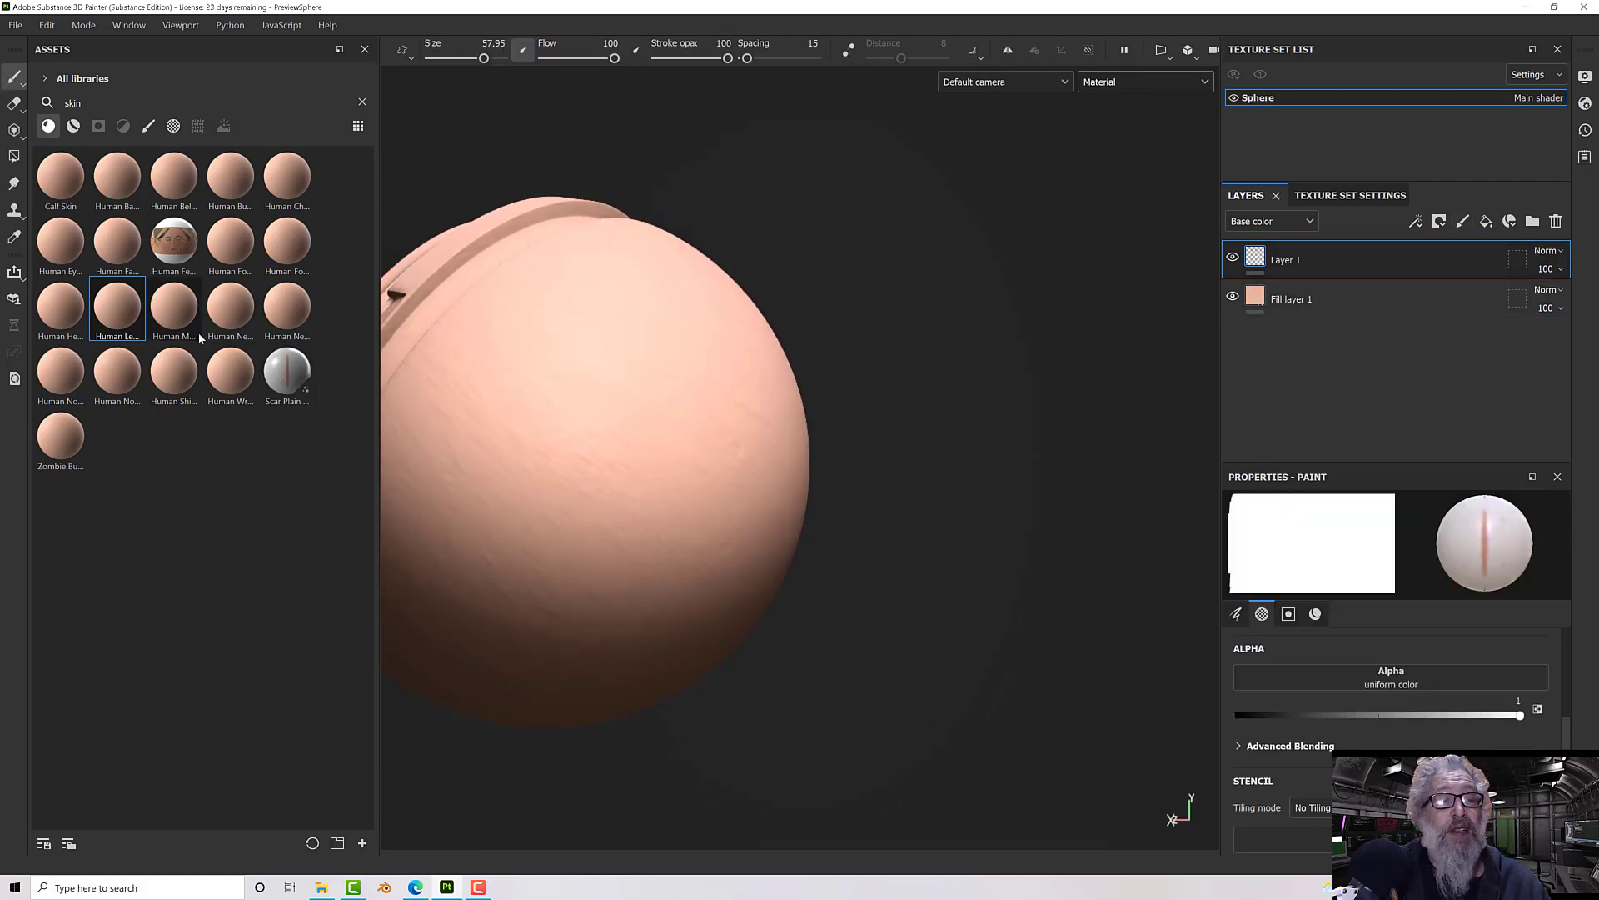
pyautogui.click(287, 371)
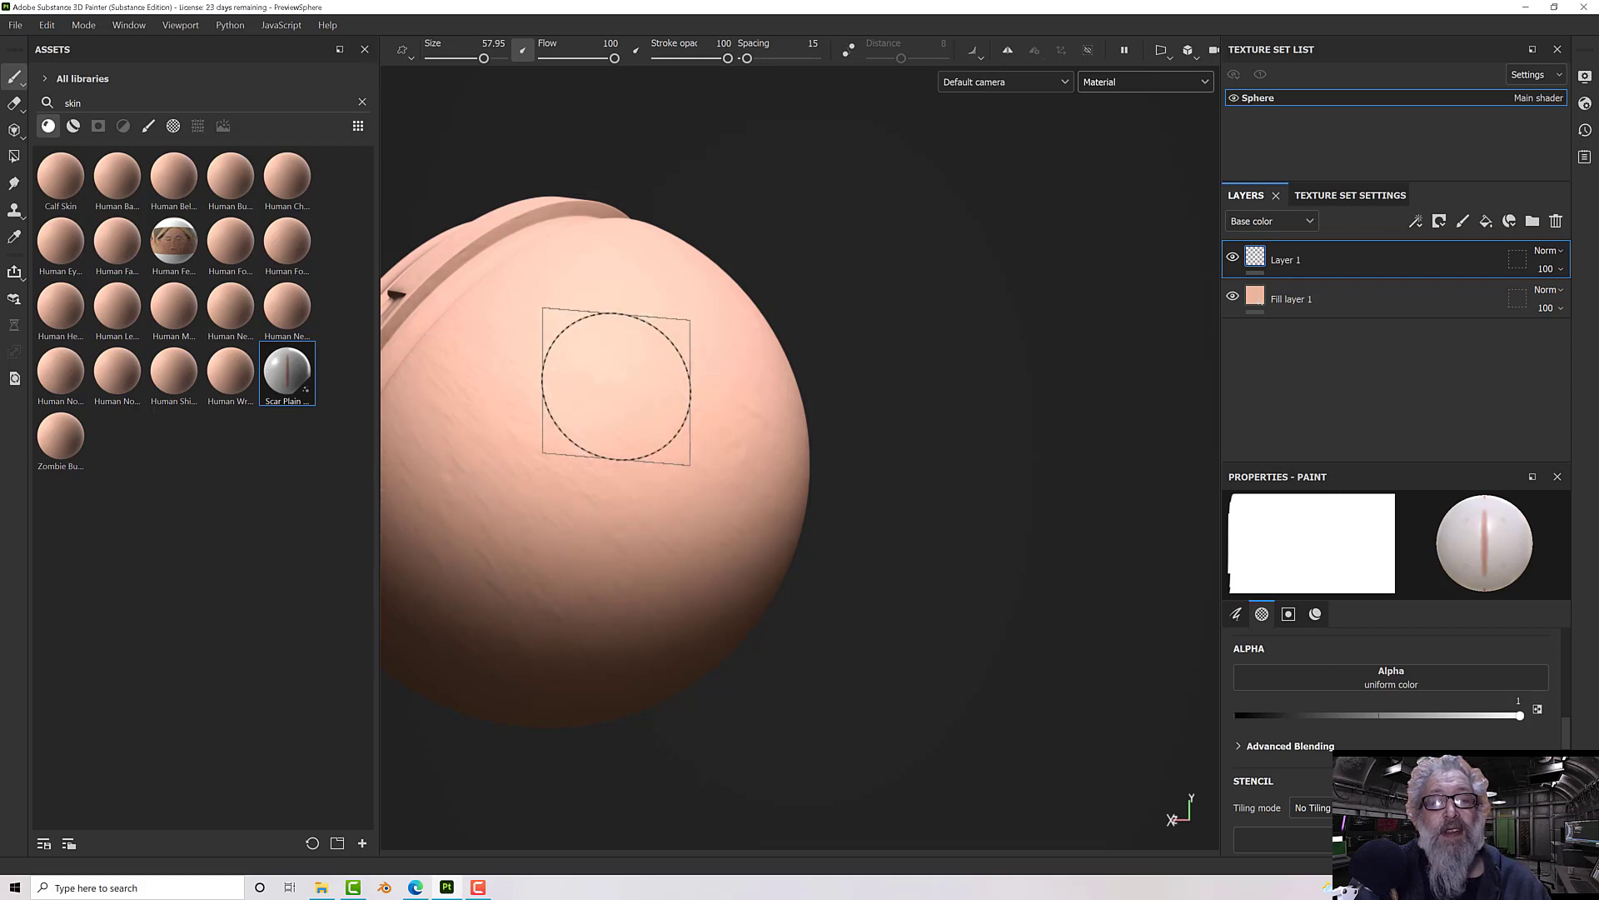
pyautogui.click(616, 388)
pyautogui.scroll(5, 616, 388)
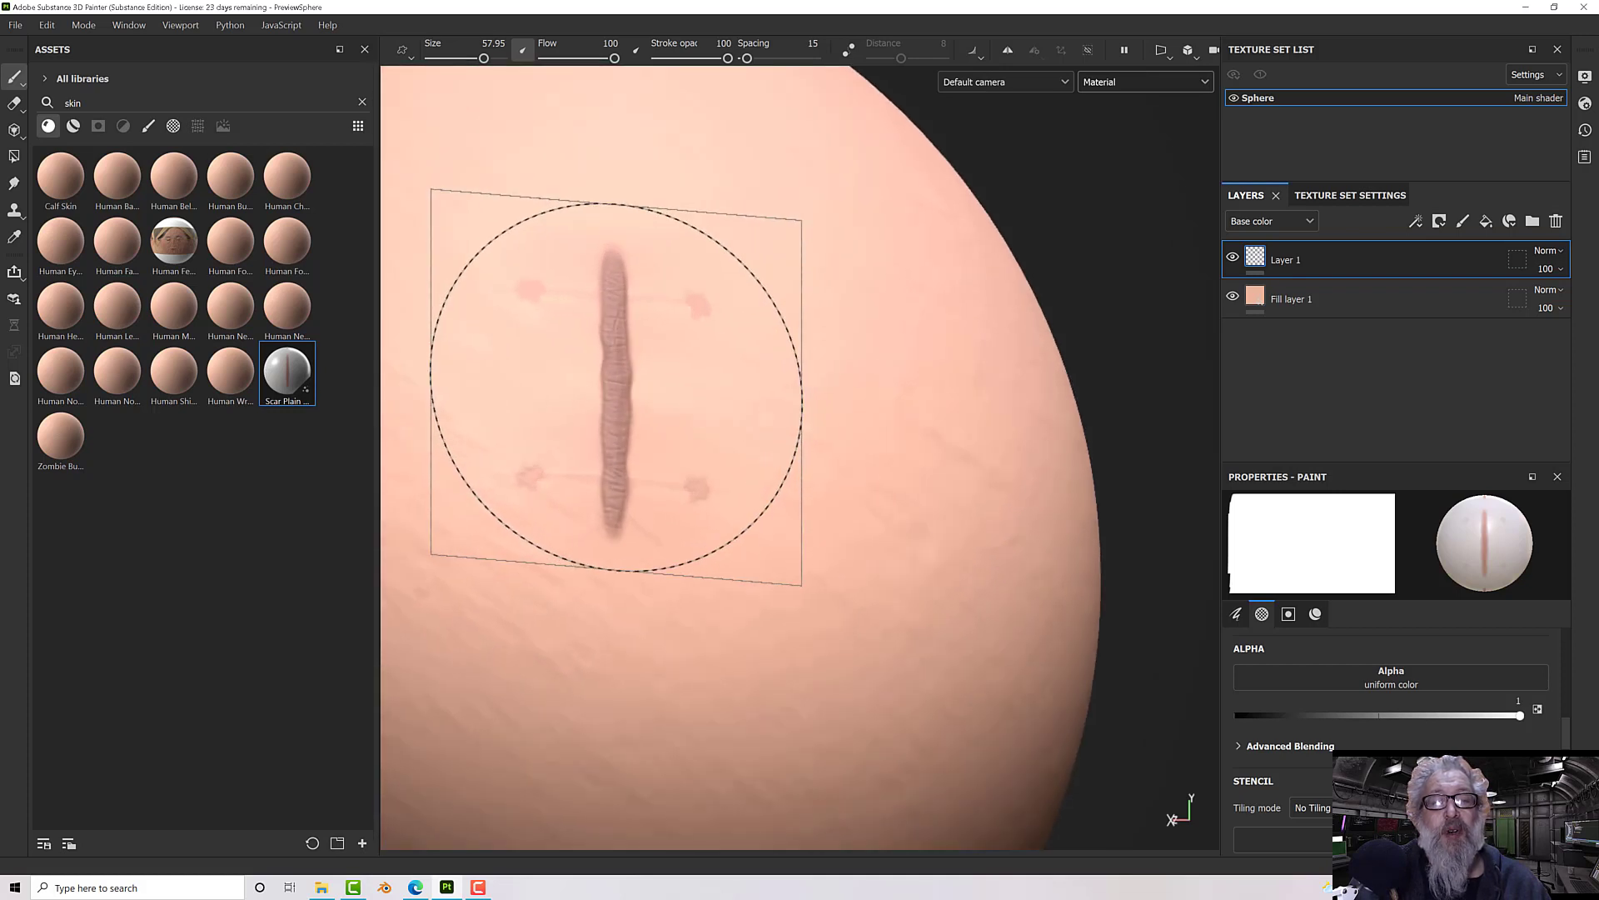
pyautogui.moveTo(616, 387)
pyautogui.keyDown('alt'); pyautogui.mouseDown()
pyautogui.moveTo(608, 374)
pyautogui.moveTo(561, 411)
pyautogui.moveTo(649, 474)
pyautogui.moveTo(854, 435)
pyautogui.moveTo(628, 464)
pyautogui.moveTo(599, 432)
pyautogui.moveTo(693, 462)
pyautogui.moveTo(731, 403)
pyautogui.moveTo(749, 429)
pyautogui.moveTo(775, 429)
pyautogui.moveTo(644, 354)
pyautogui.mouseUp(); pyautogui.keyUp('alt')
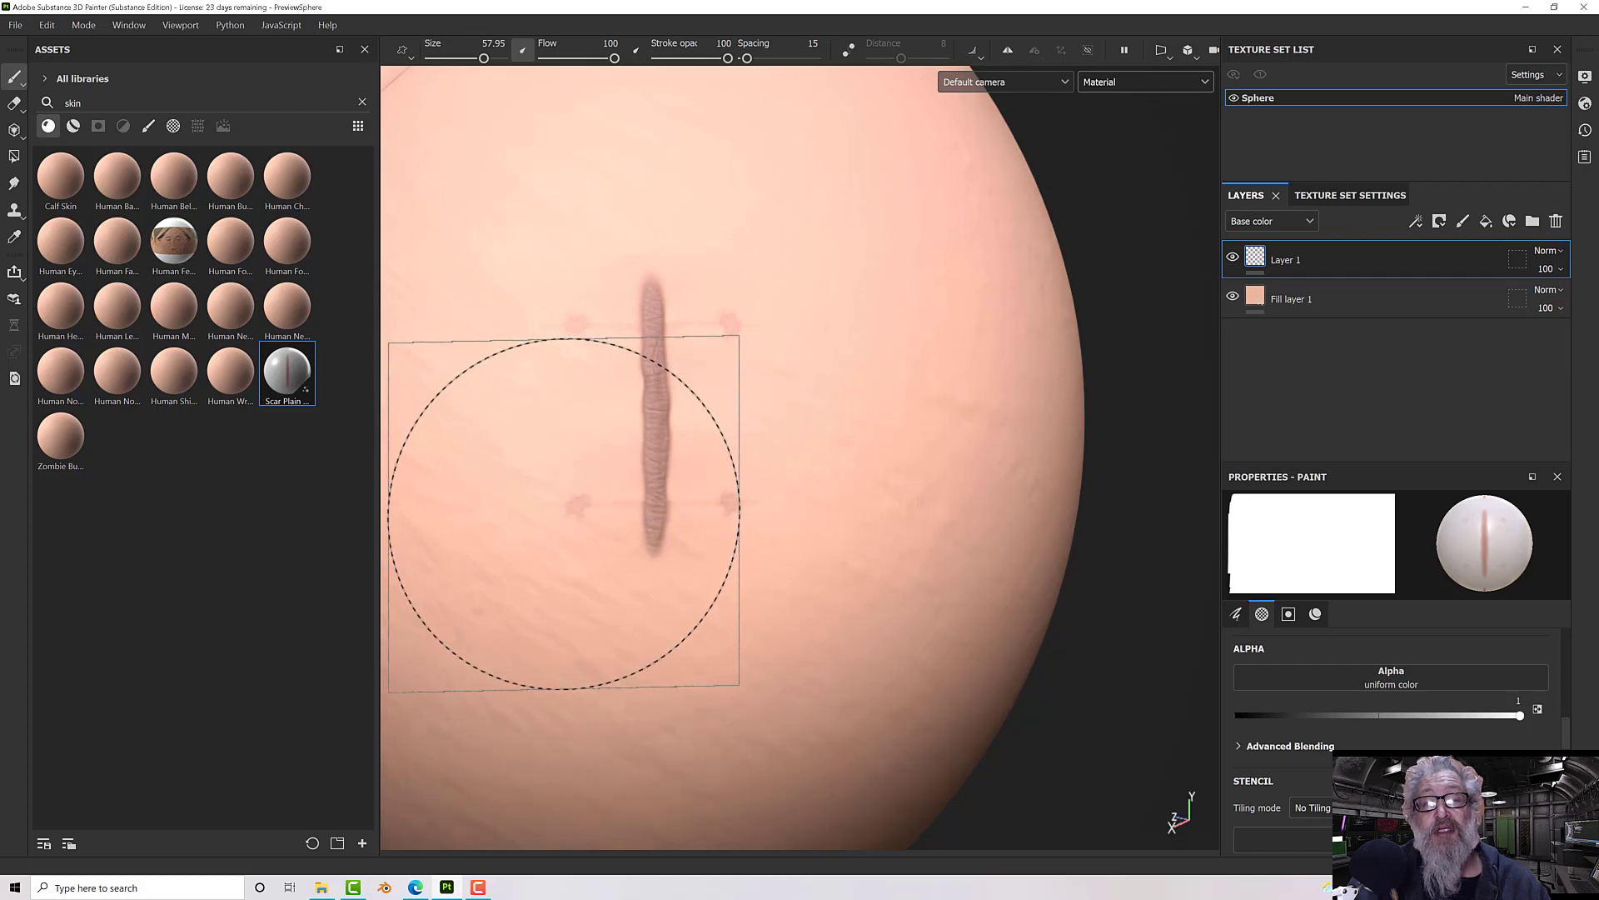
pyautogui.moveTo(693, 500)
pyautogui.keyDown('alt'); pyautogui.mouseDown()
pyautogui.moveTo(814, 421)
pyautogui.moveTo(795, 473)
pyautogui.moveTo(667, 474)
pyautogui.moveTo(654, 437)
pyautogui.mouseUp(); pyautogui.keyUp('alt')
pyautogui.scroll(6, 672, 486)
pyautogui.scroll(-6, 654, 438)
pyautogui.keyDown('alt'); pyautogui.moveTo(820, 495); pyautogui.dragTo(760, 469); pyautogui.keyUp('alt')
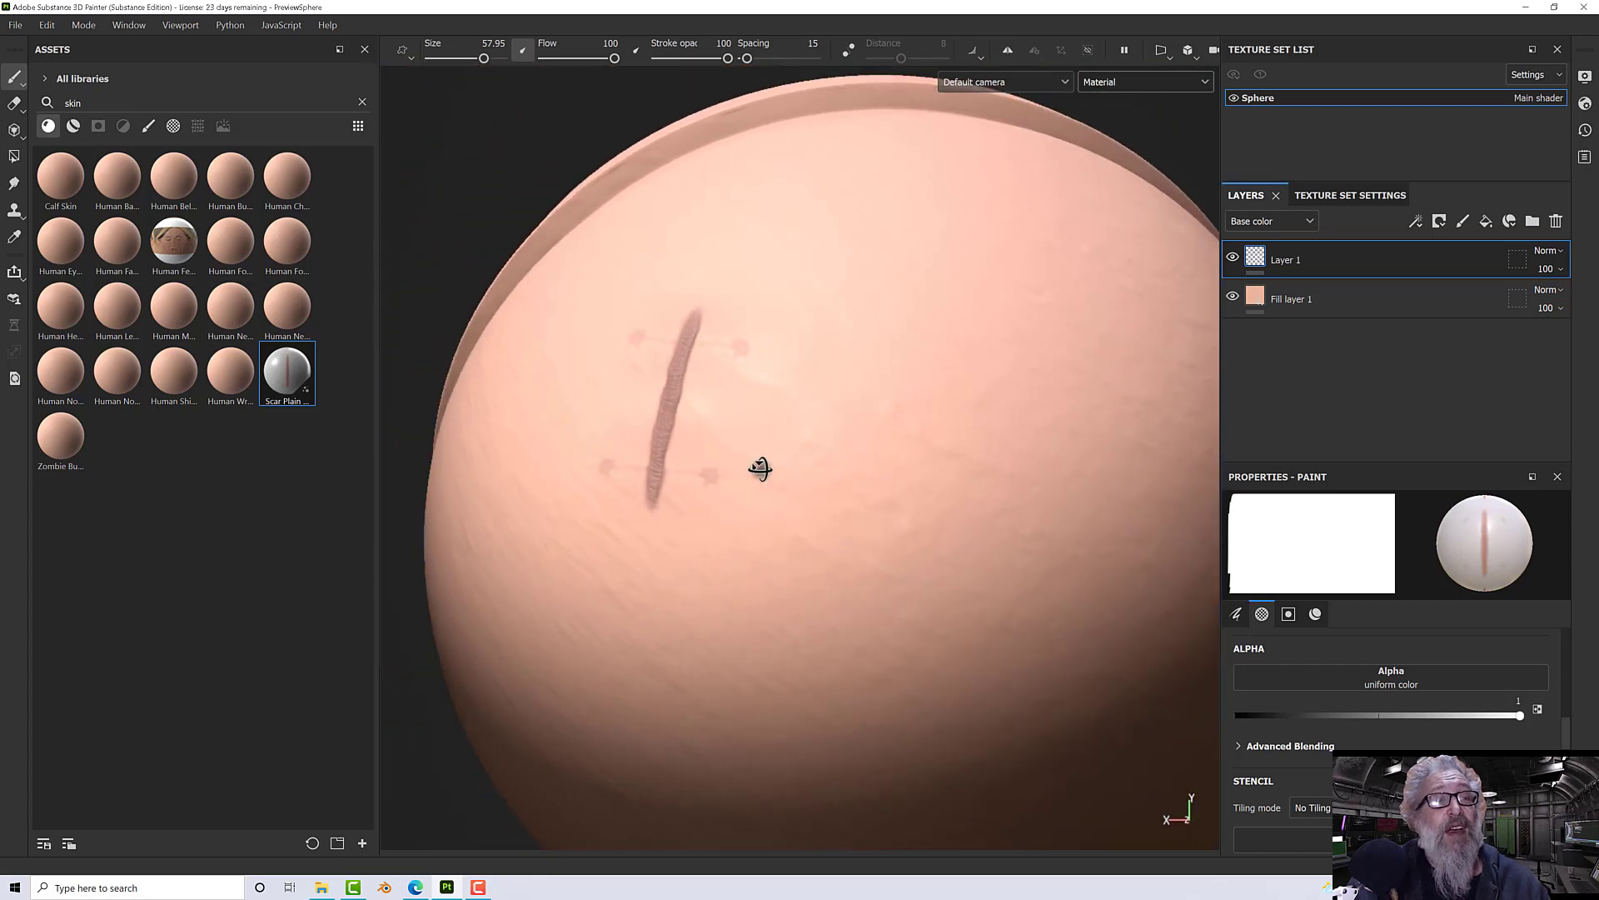
# Step: Clear the material search, browse the full material list and examine the scarred skin on the sphere
pyautogui.click(362, 102)
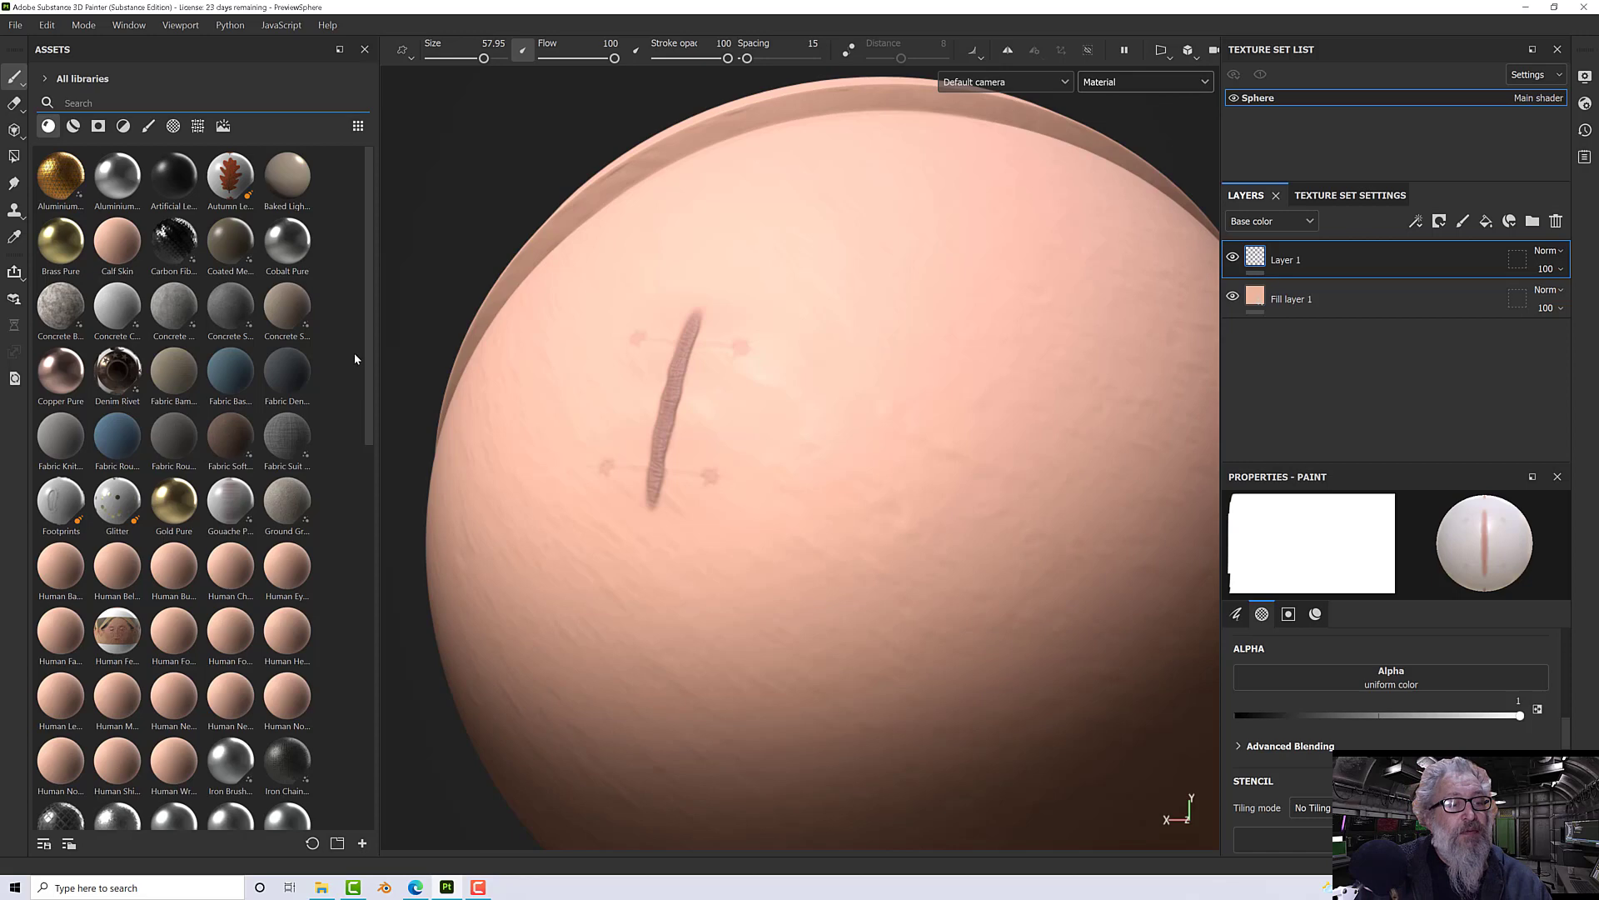
pyautogui.scroll(-10, 354, 358)
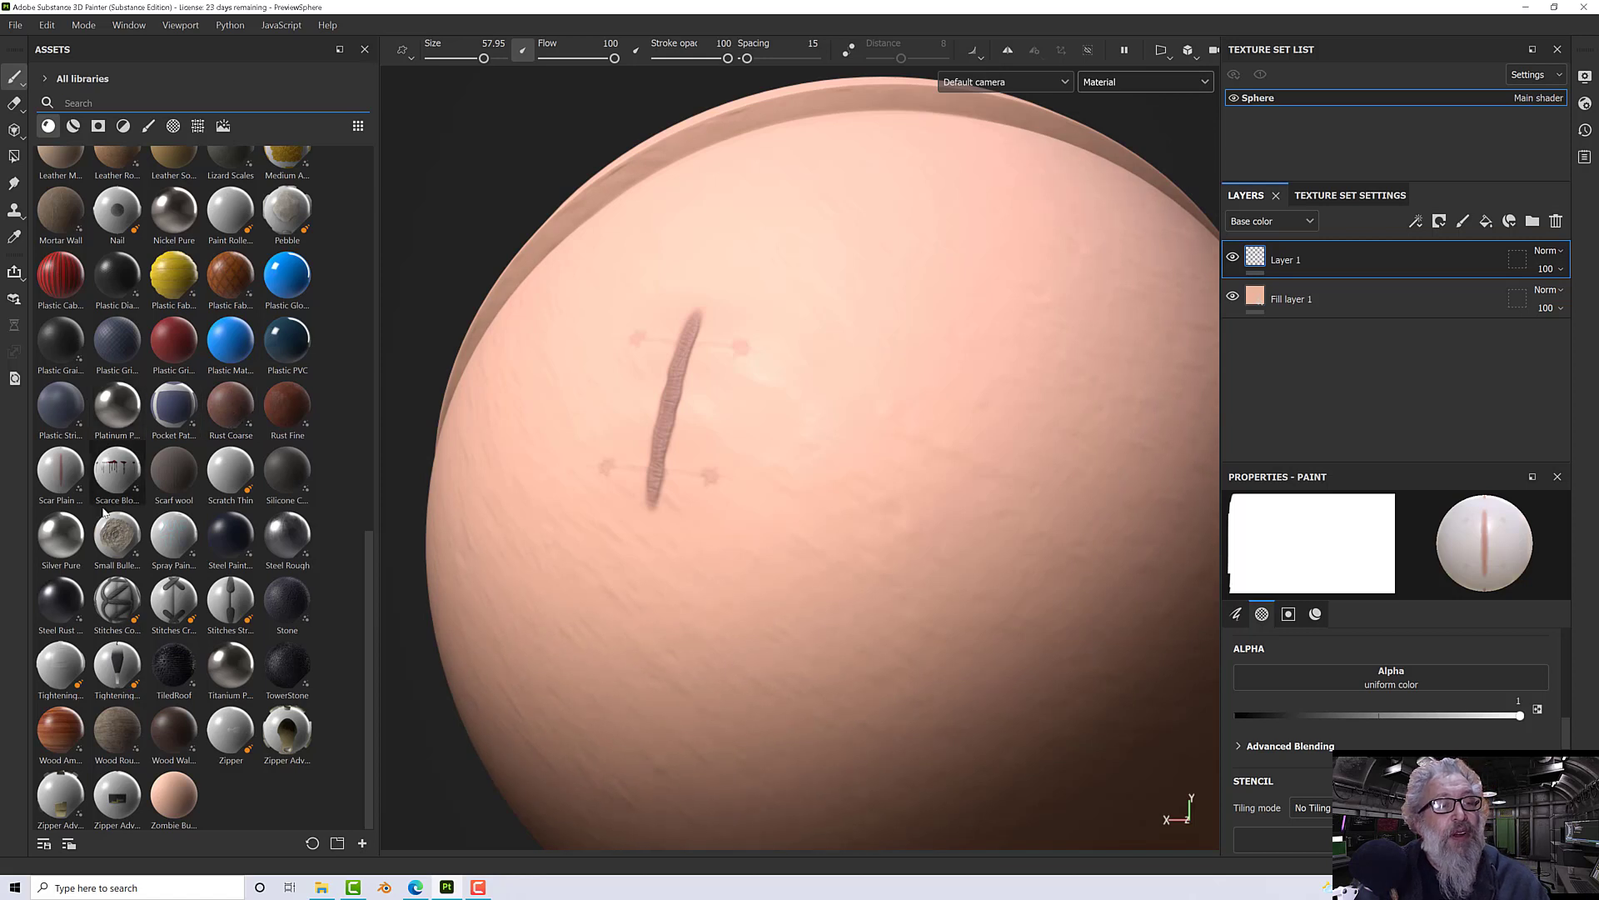
pyautogui.moveTo(658, 627)
pyautogui.keyDown('alt'); pyautogui.mouseDown()
pyautogui.moveTo(696, 603)
pyautogui.moveTo(671, 628)
pyautogui.moveTo(692, 633)
pyautogui.mouseUp(); pyautogui.keyUp('alt')
pyautogui.keyDown('alt'); pyautogui.moveTo(729, 616); pyautogui.dragTo(652, 577, button='middle'); pyautogui.keyUp('alt')
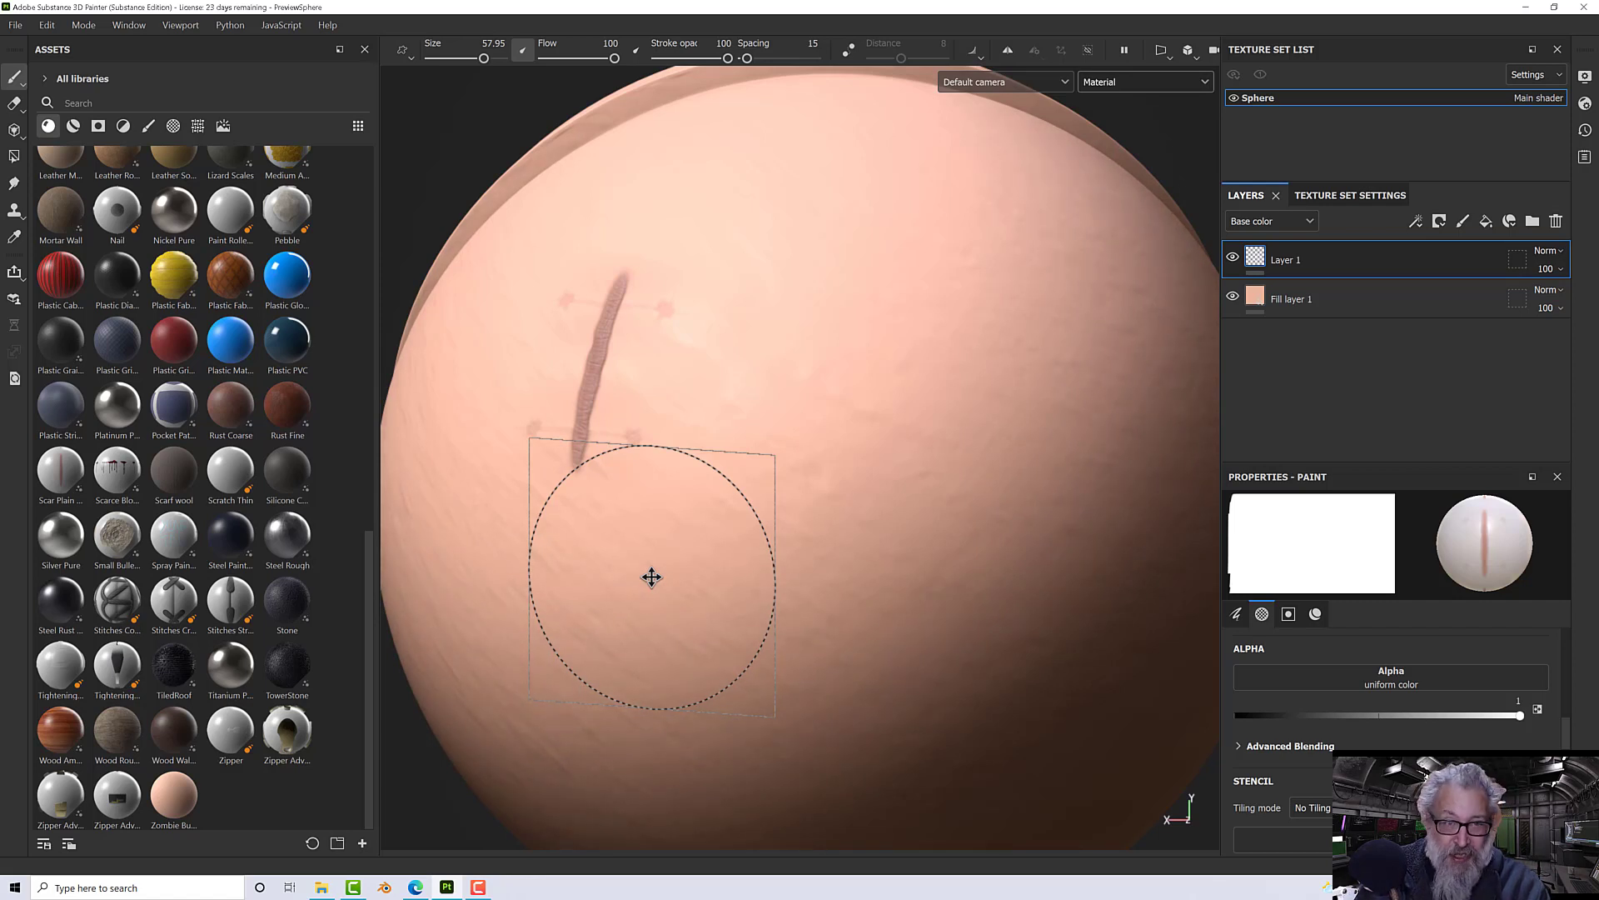
pyautogui.keyDown('alt'); pyautogui.moveTo(653, 388); pyautogui.dragTo(757, 400); pyautogui.keyUp('alt')
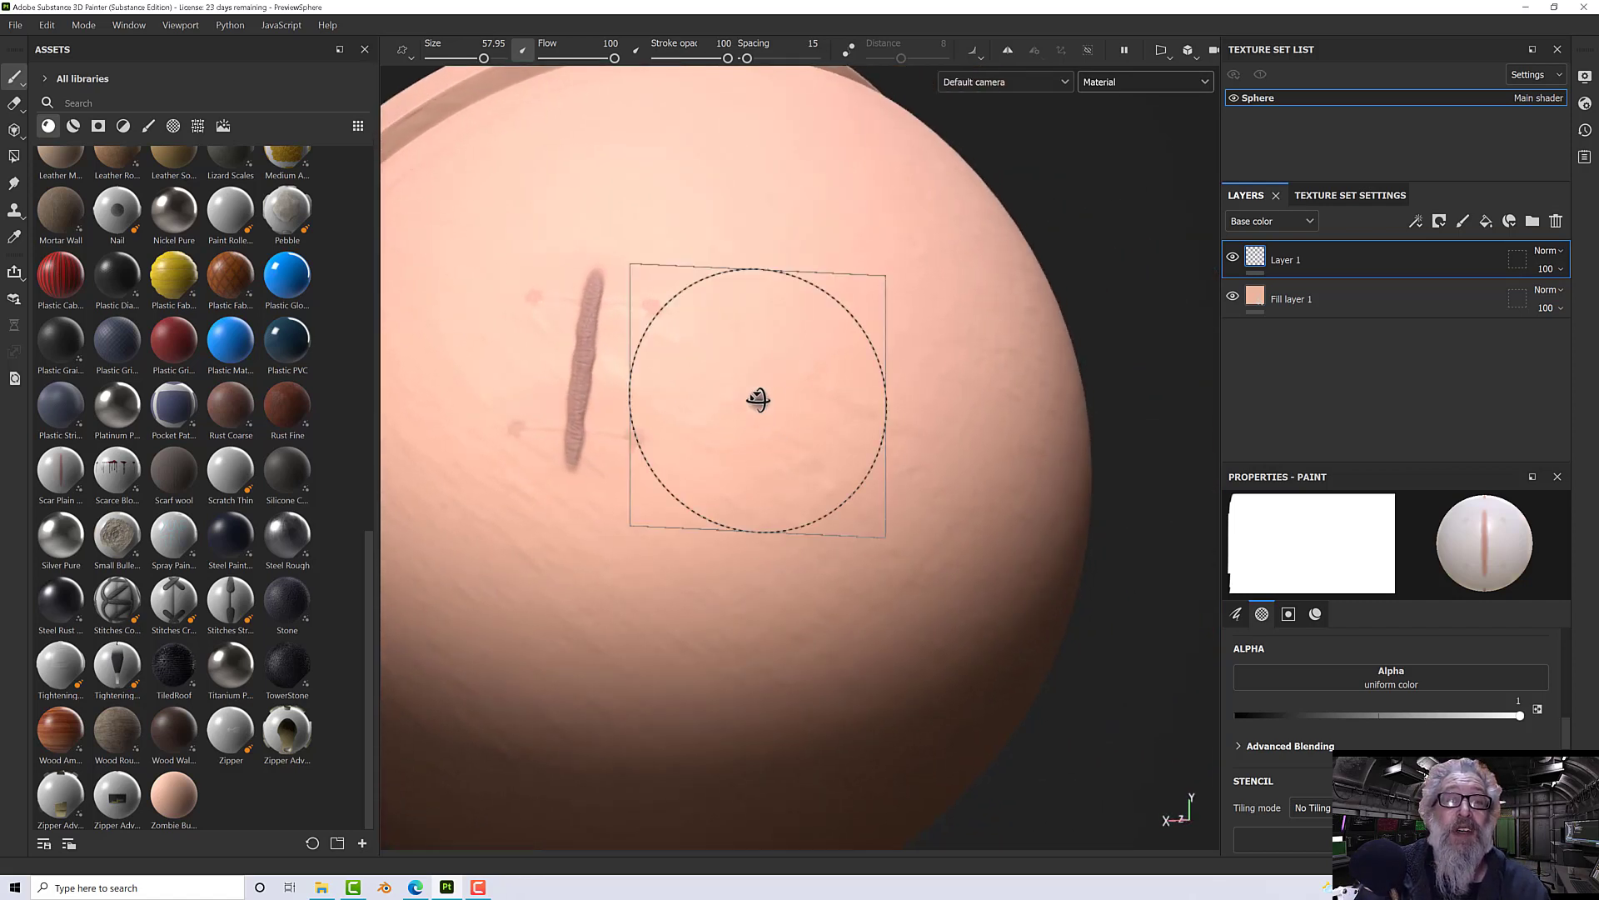
pyautogui.keyDown('alt'); pyautogui.moveTo(757, 400); pyautogui.dragTo(782, 445, button='middle'); pyautogui.keyUp('alt')
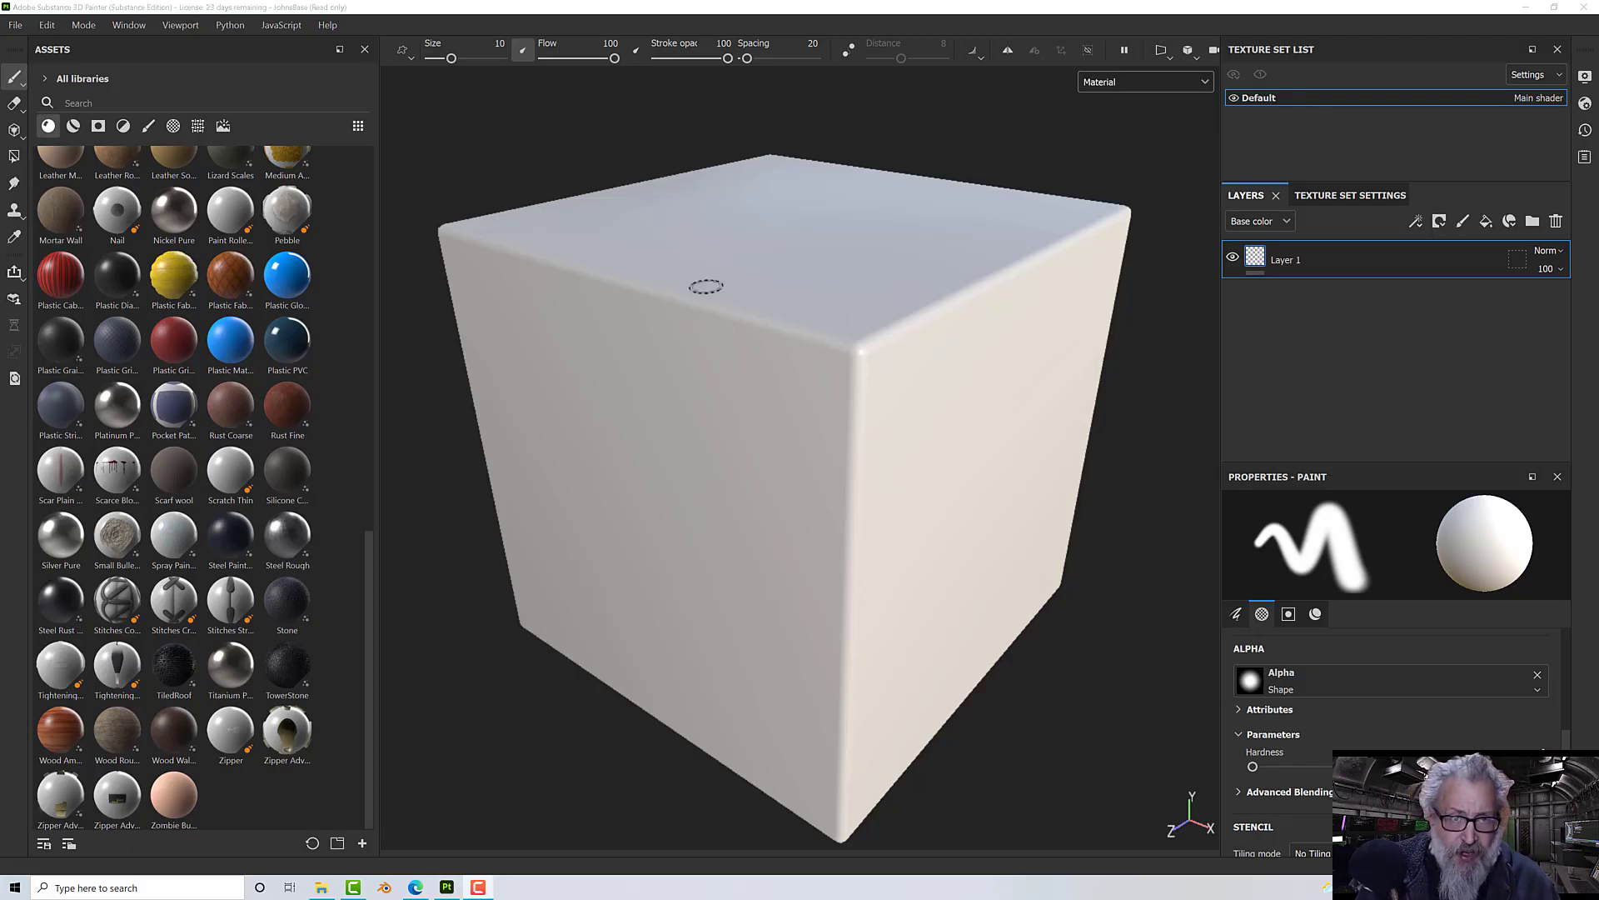
pyautogui.moveTo(703, 278)
pyautogui.keyDown('alt'); pyautogui.mouseDown()
pyautogui.moveTo(683, 364)
pyautogui.moveTo(647, 399)
pyautogui.mouseUp(); pyautogui.keyUp('alt')
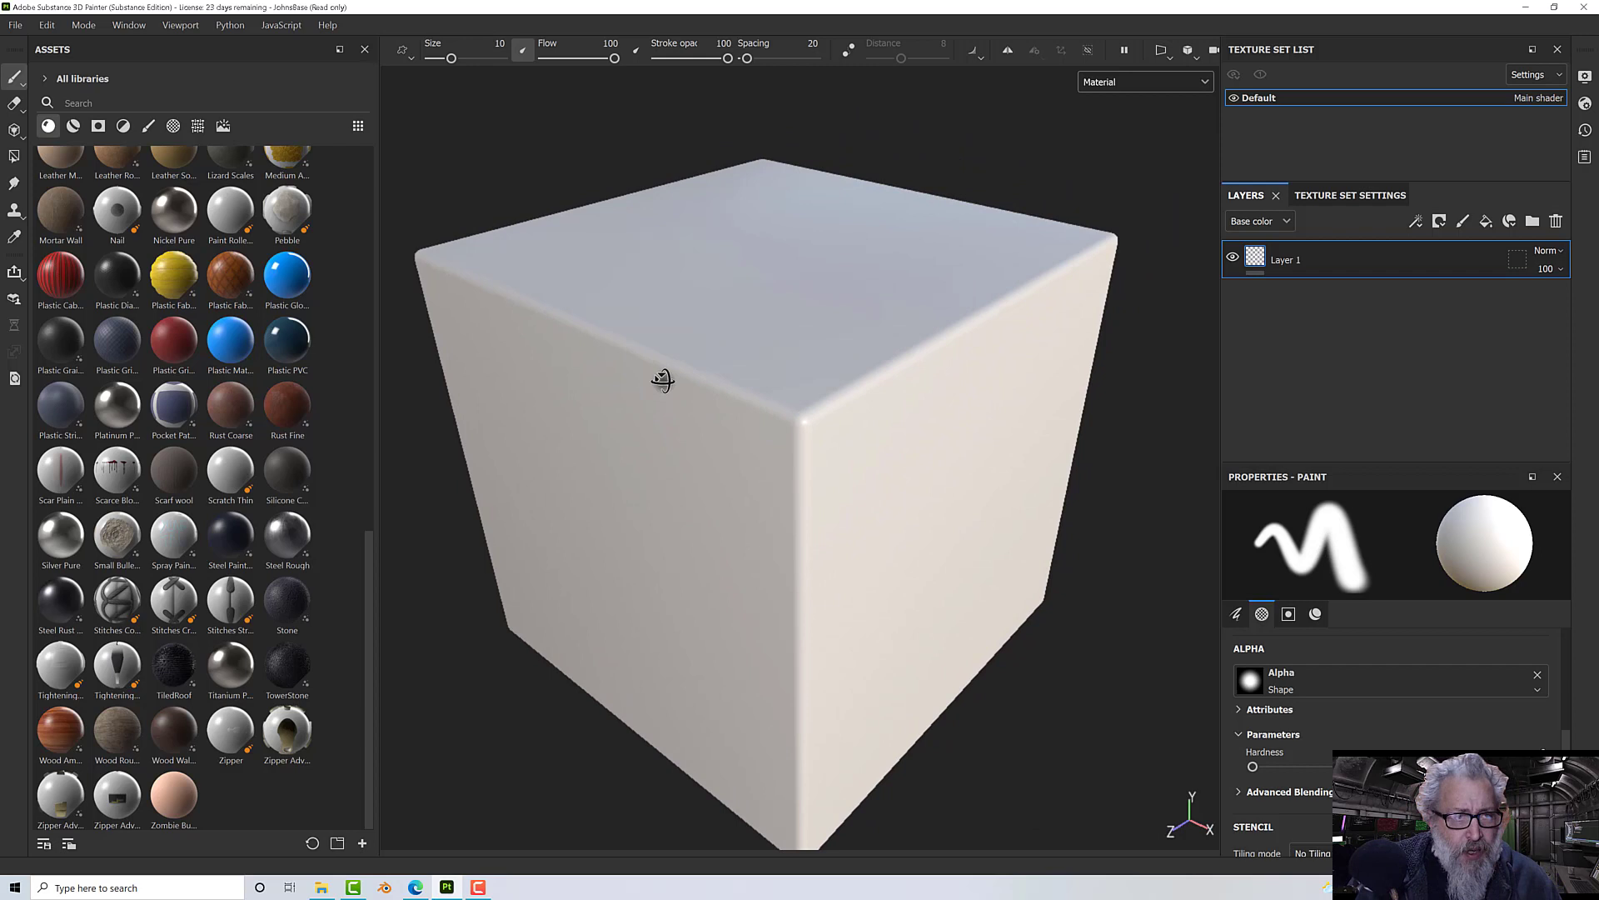
pyautogui.keyDown('alt'); pyautogui.moveTo(662, 381); pyautogui.dragTo(686, 357); pyautogui.keyUp('alt')
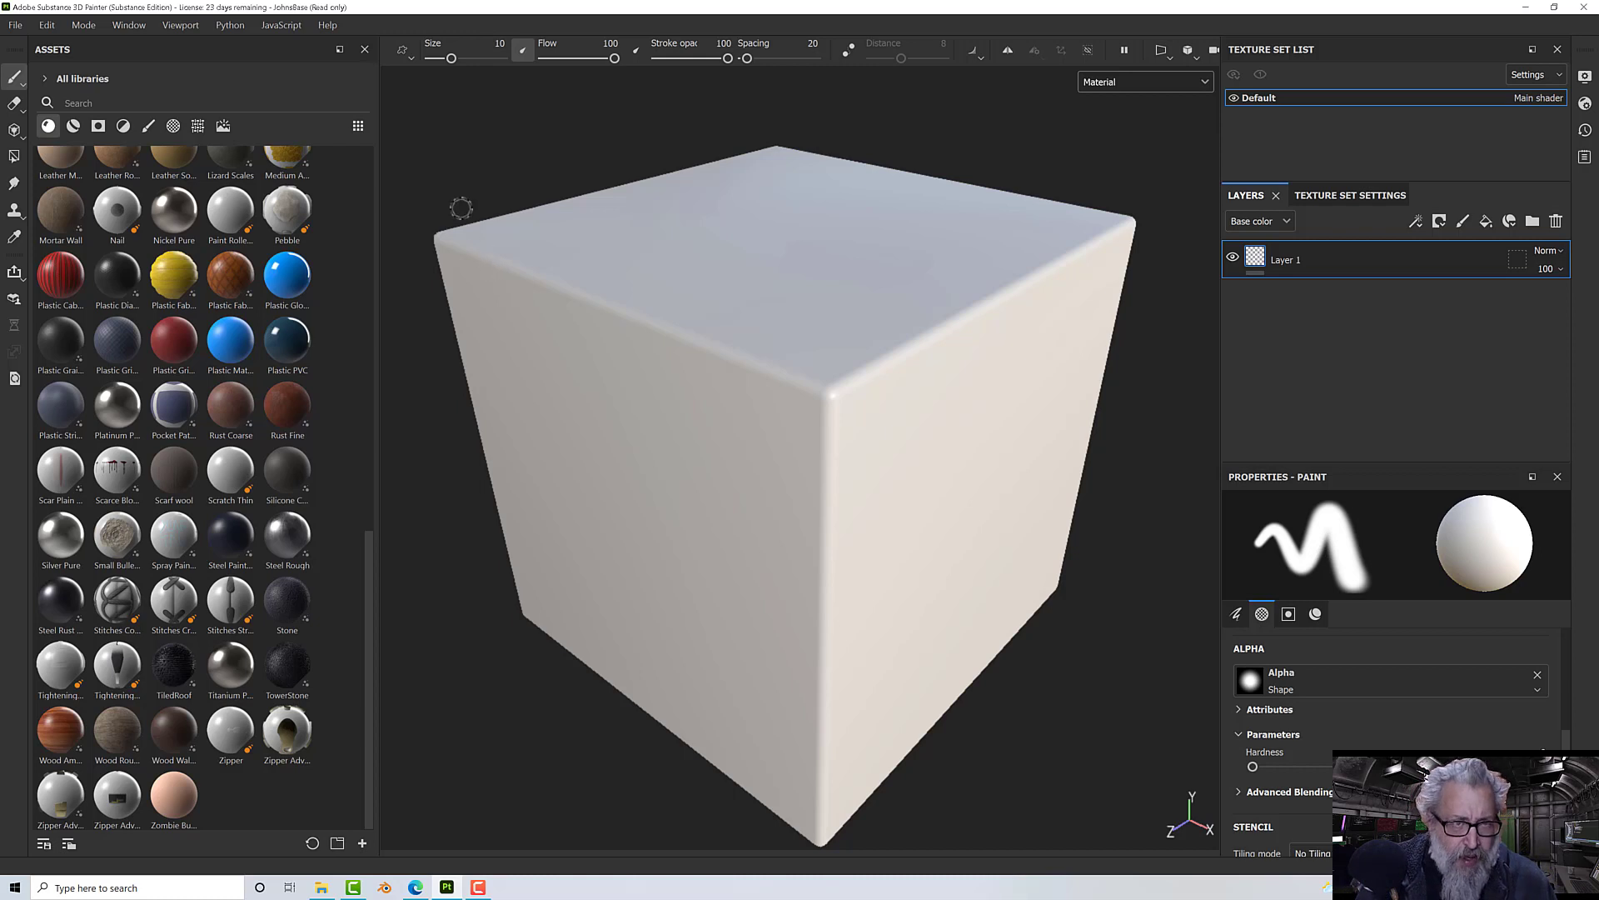
# Step: Start a new project with the JohnsBase template and select Cube.obj from the MY Training folder as its mesh
pyautogui.click(15, 25)
pyautogui.click(53, 48)
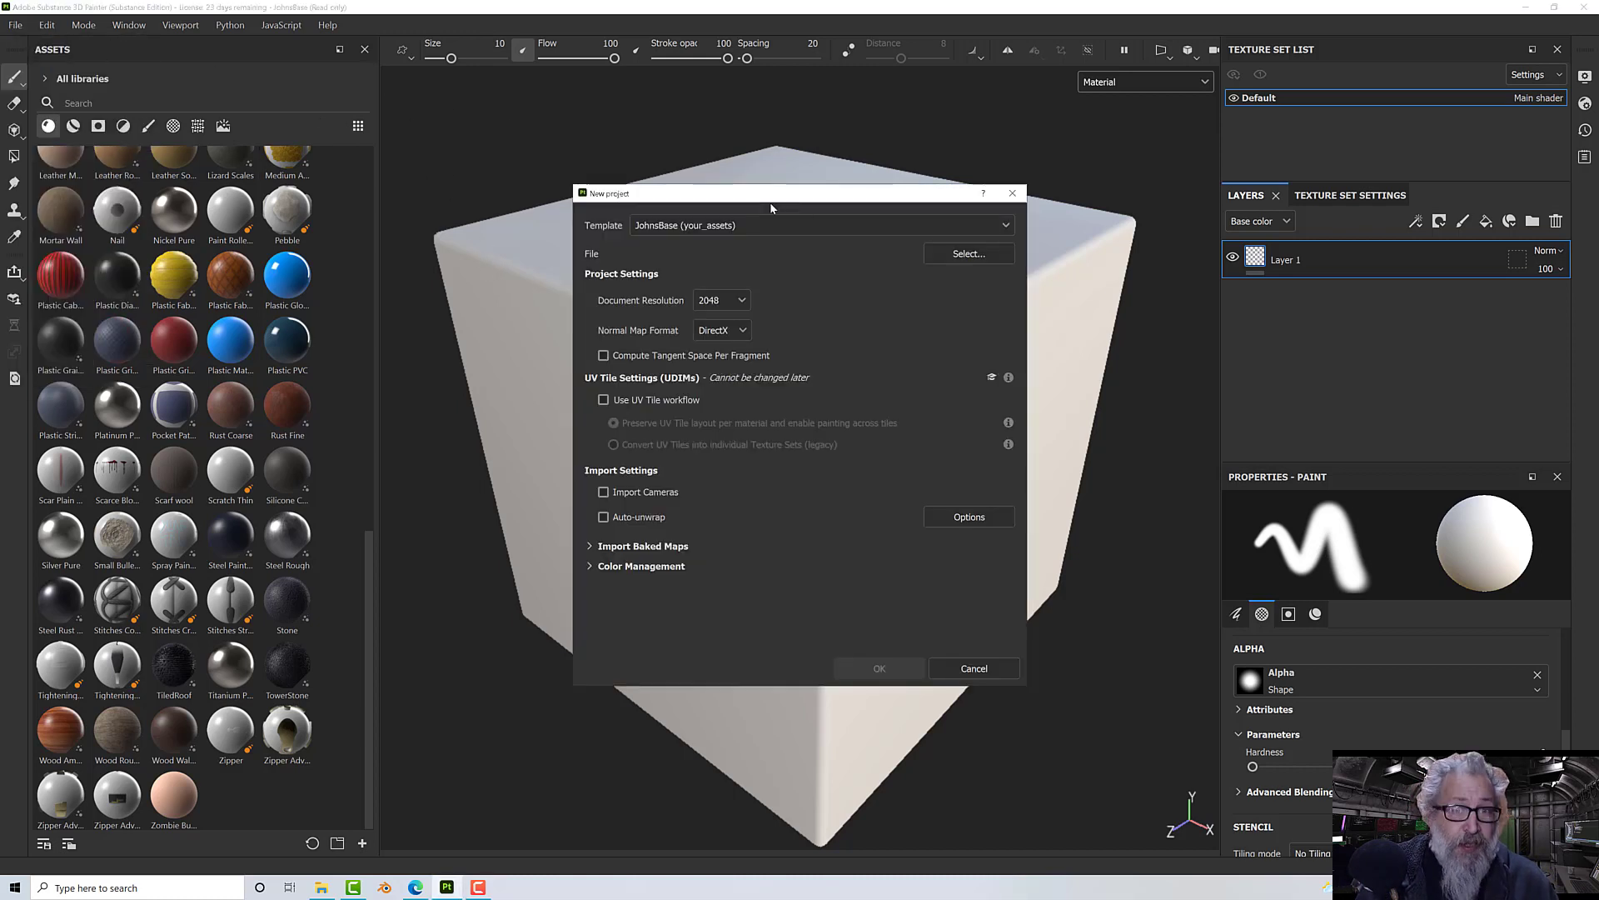
pyautogui.click(936, 258)
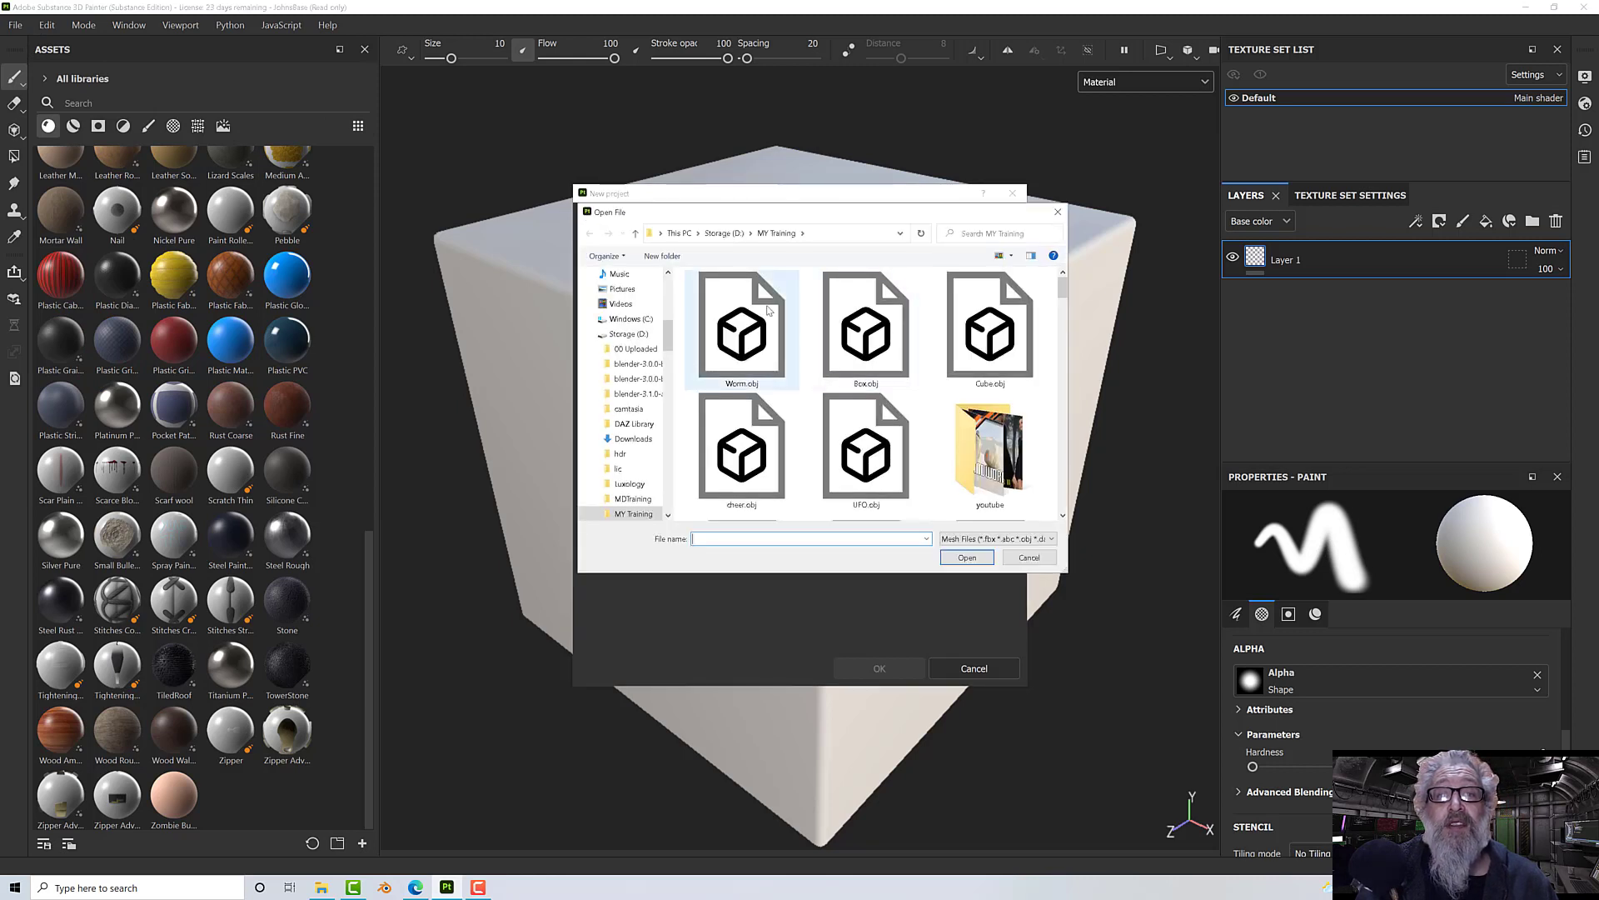
pyautogui.doubleClick(960, 337)
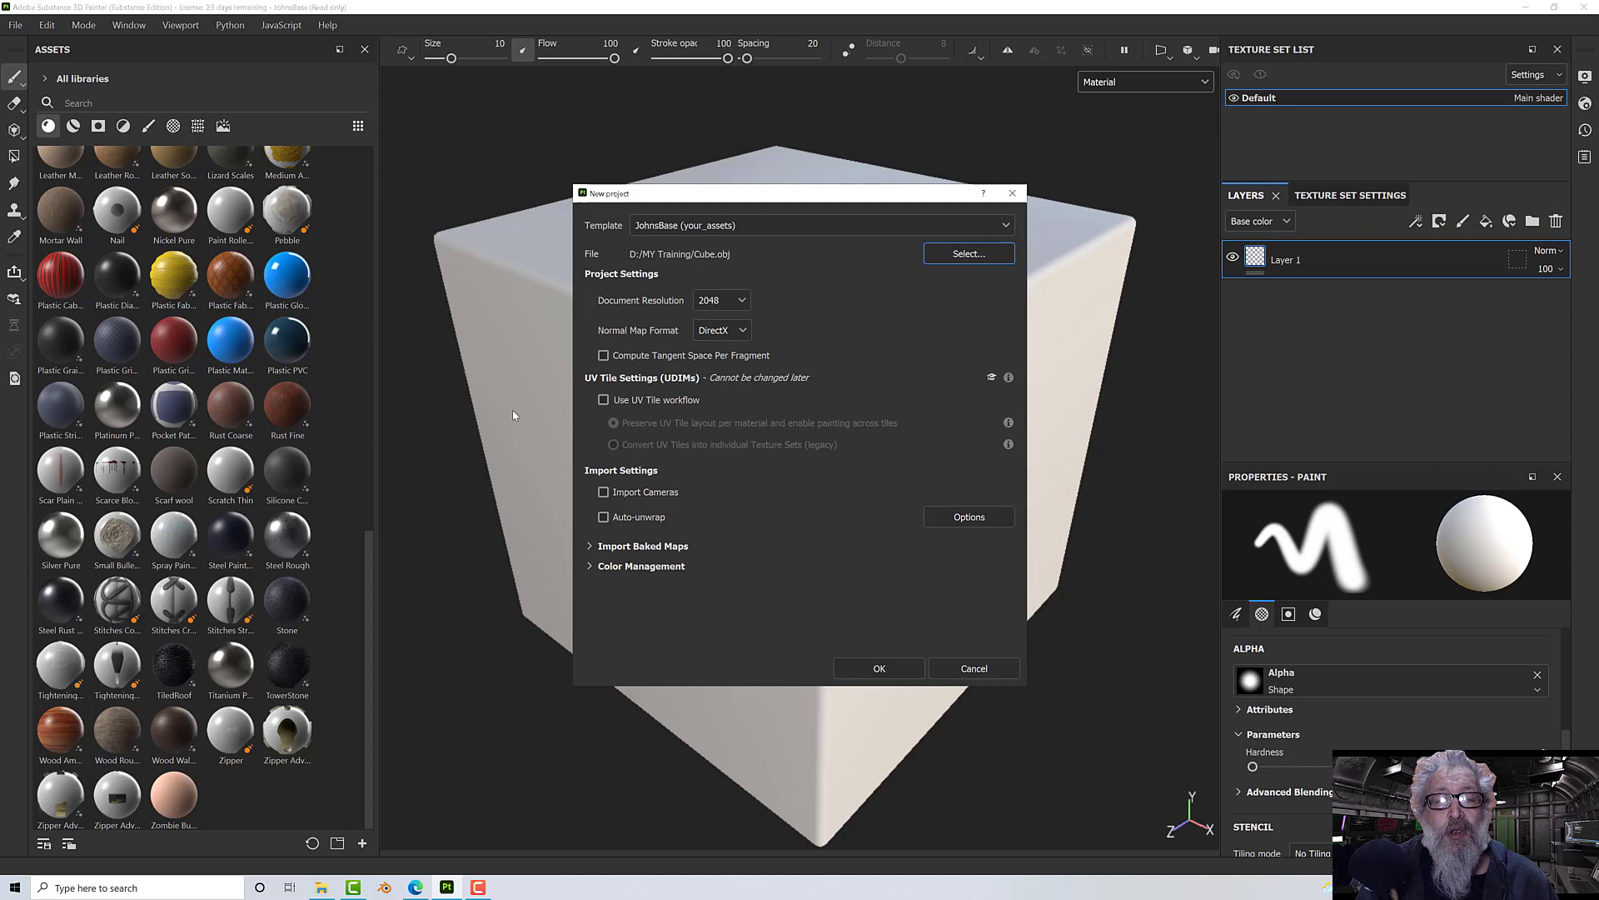
# Step: Set the new project's color management to OpenColorIO and look through the available OpenColorIO configurations
pyautogui.click(590, 568)
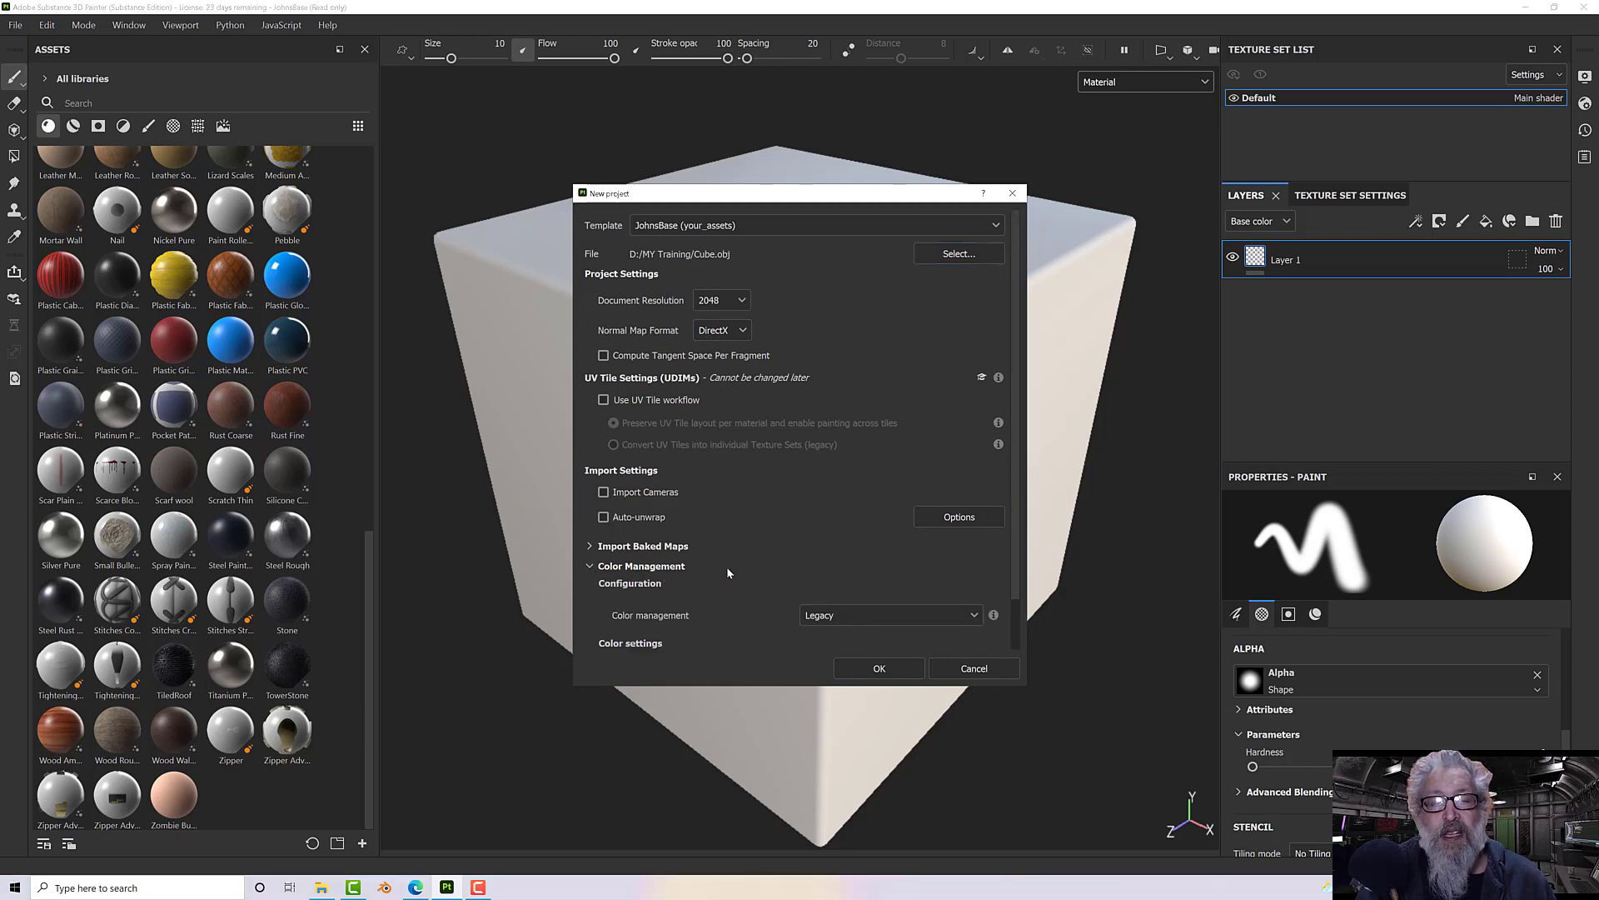
pyautogui.scroll(-2, 723, 576)
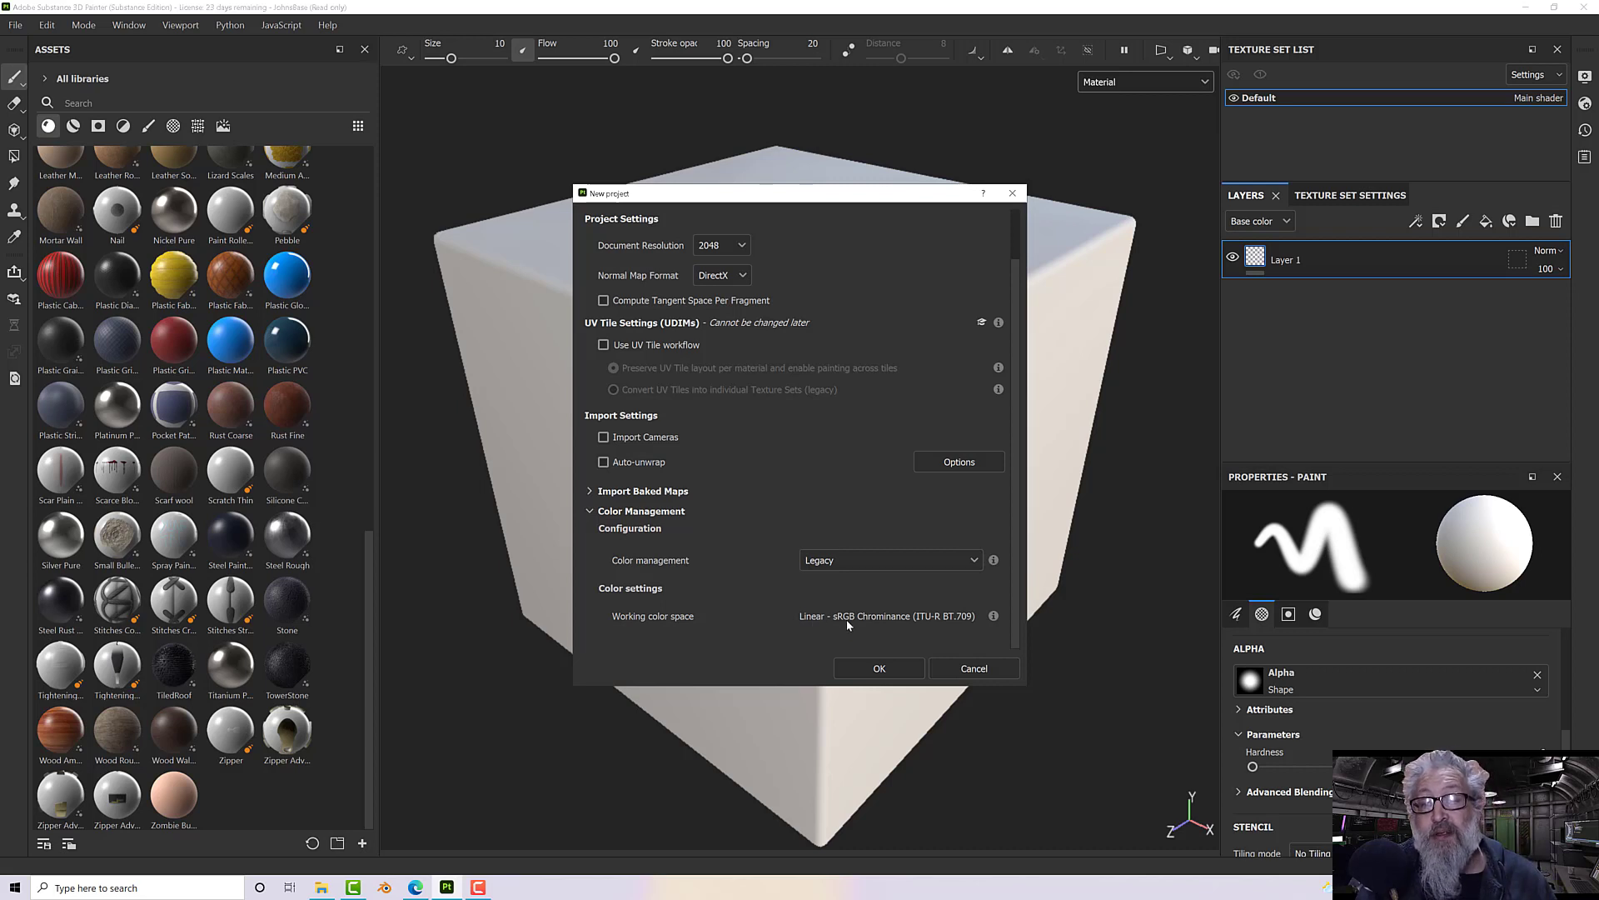
pyautogui.click(856, 566)
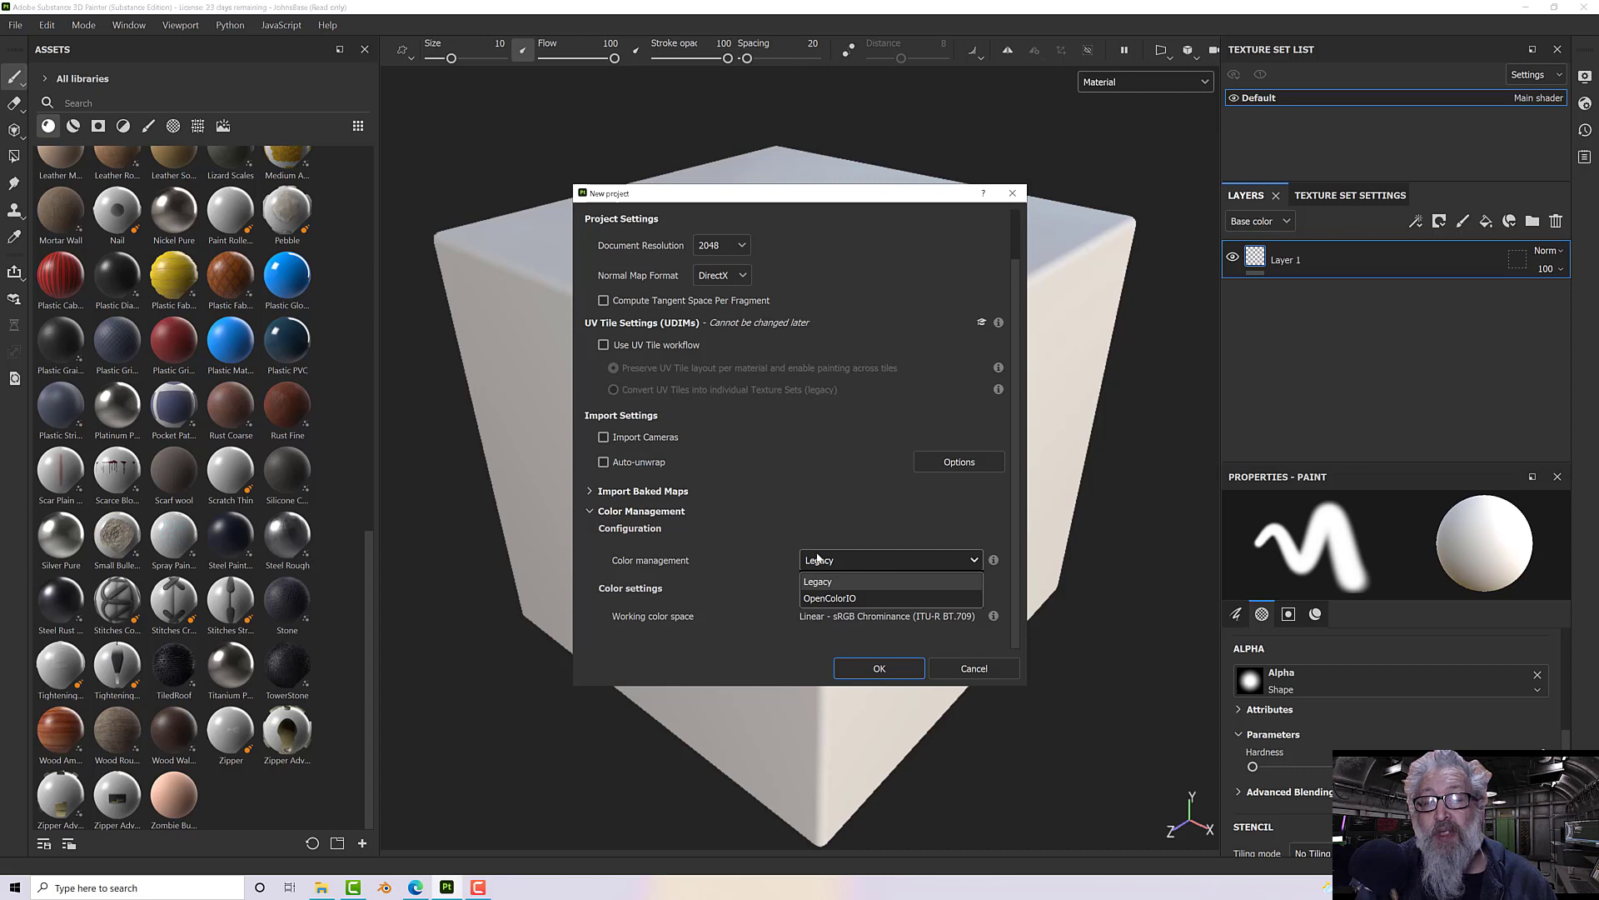
pyautogui.click(821, 599)
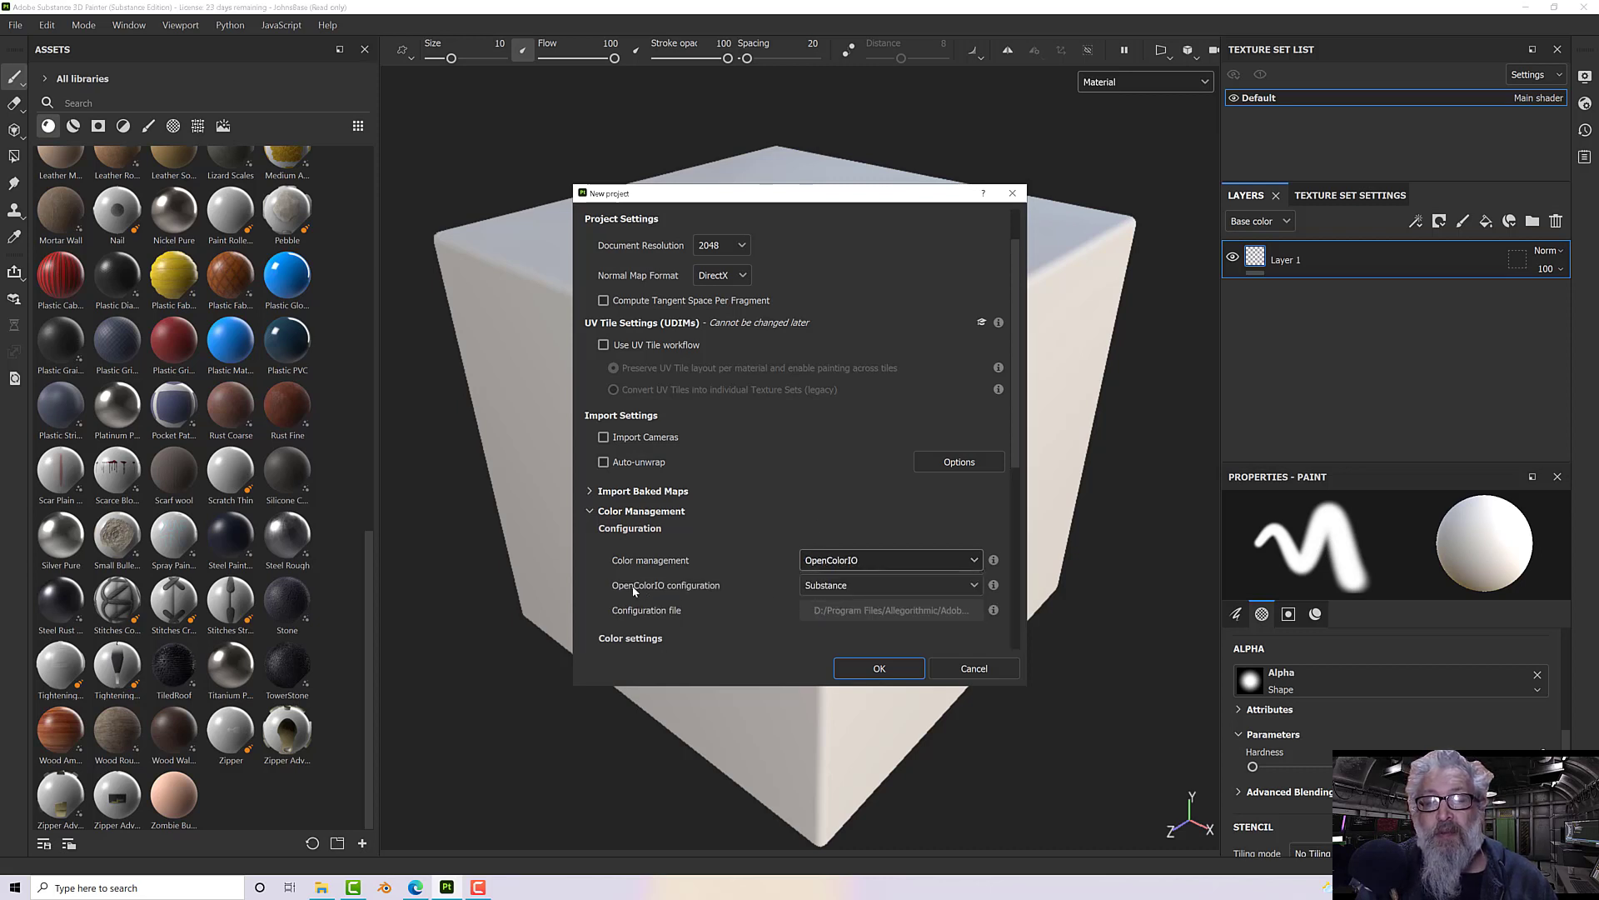
pyautogui.click(829, 586)
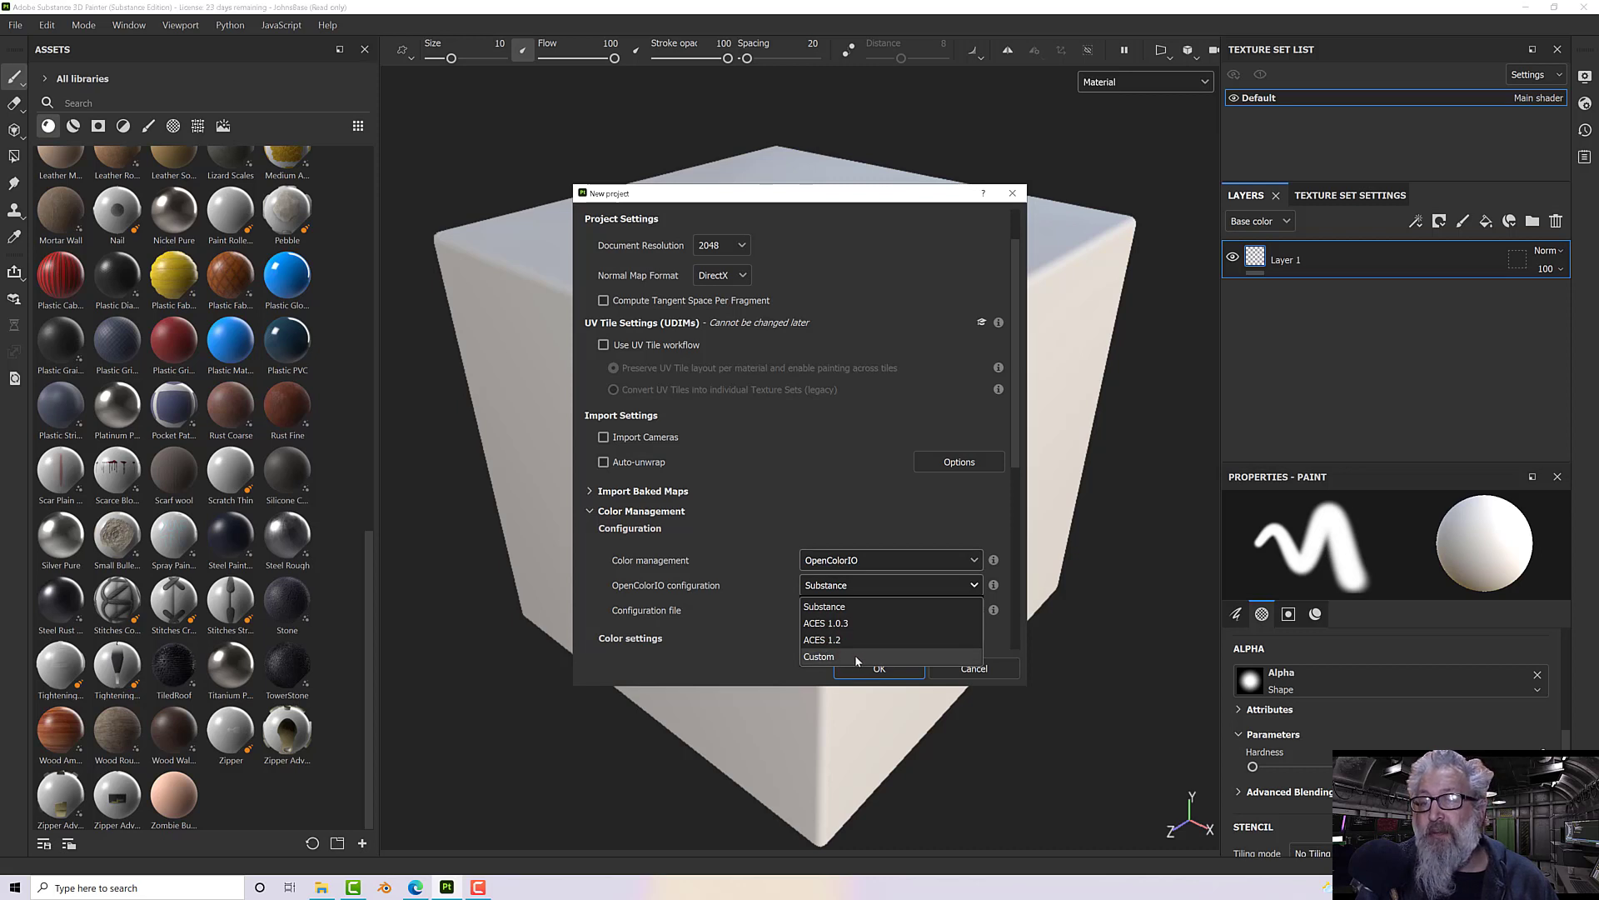
pyautogui.click(757, 509)
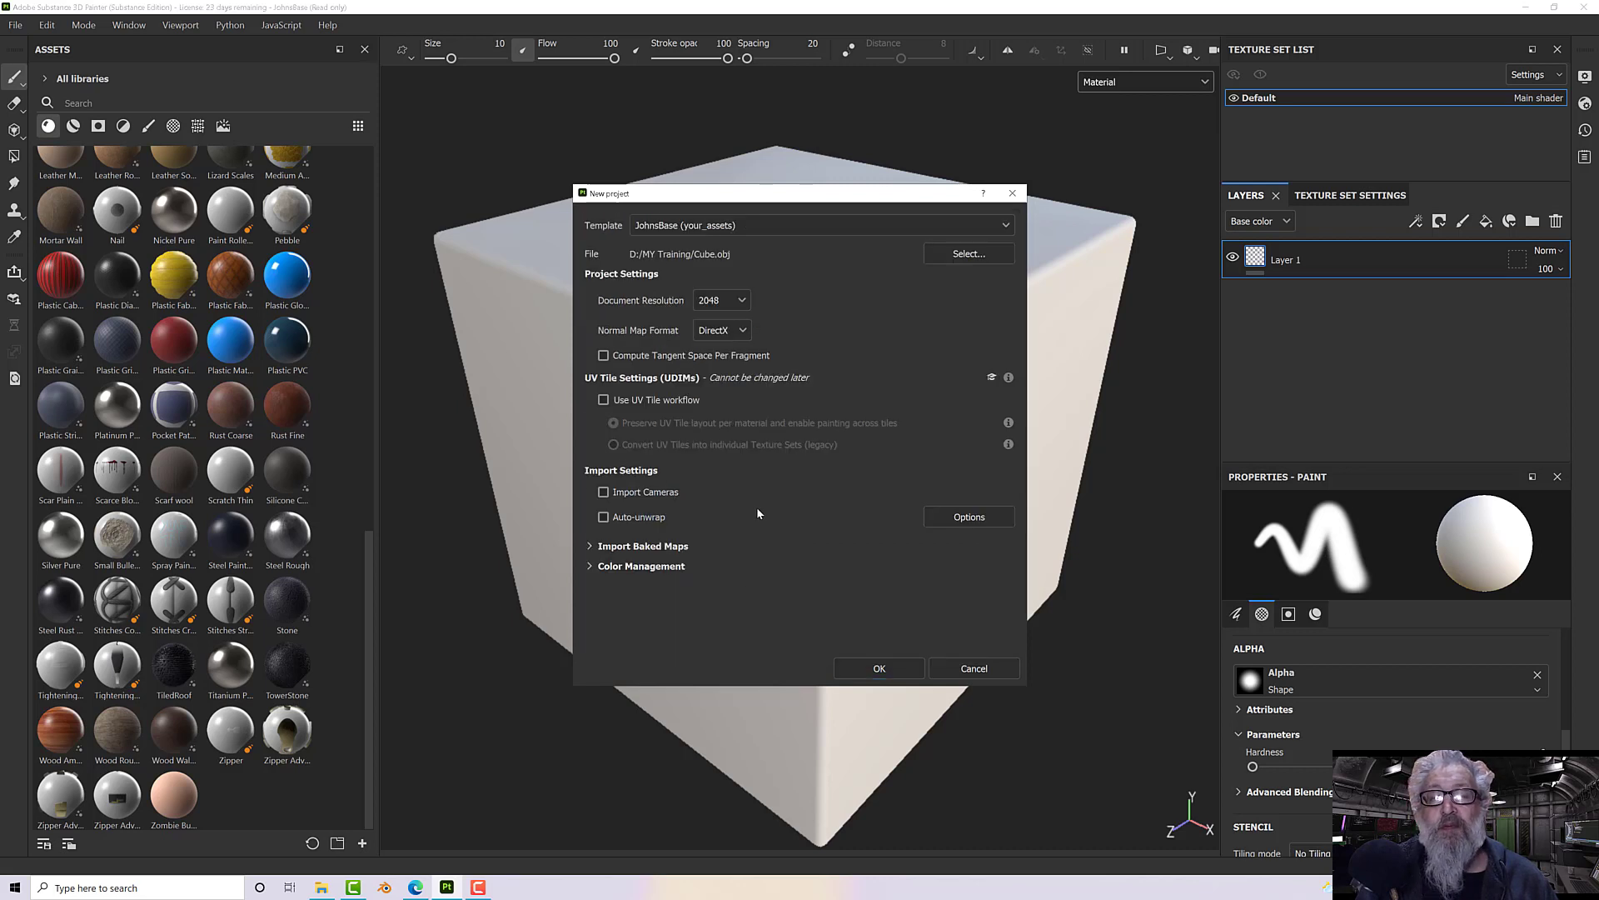
# Step: Set the bitmap import color space defaults to sRGB for 8 bit images and Linear for 16 bit images
pyautogui.click(638, 567)
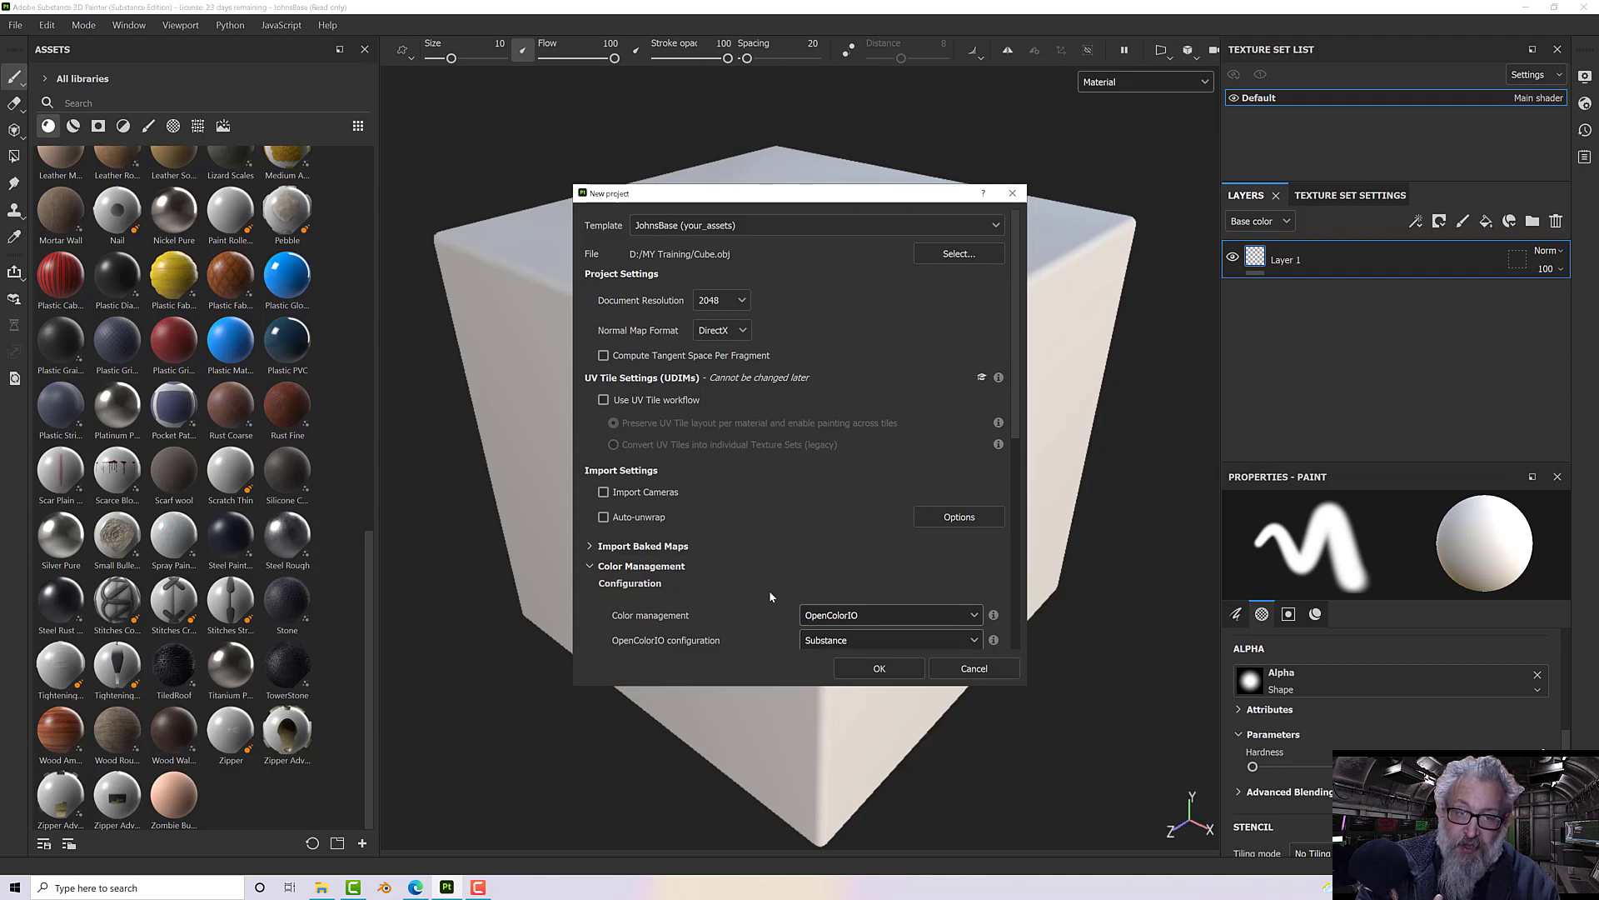
pyautogui.scroll(-6, 775, 581)
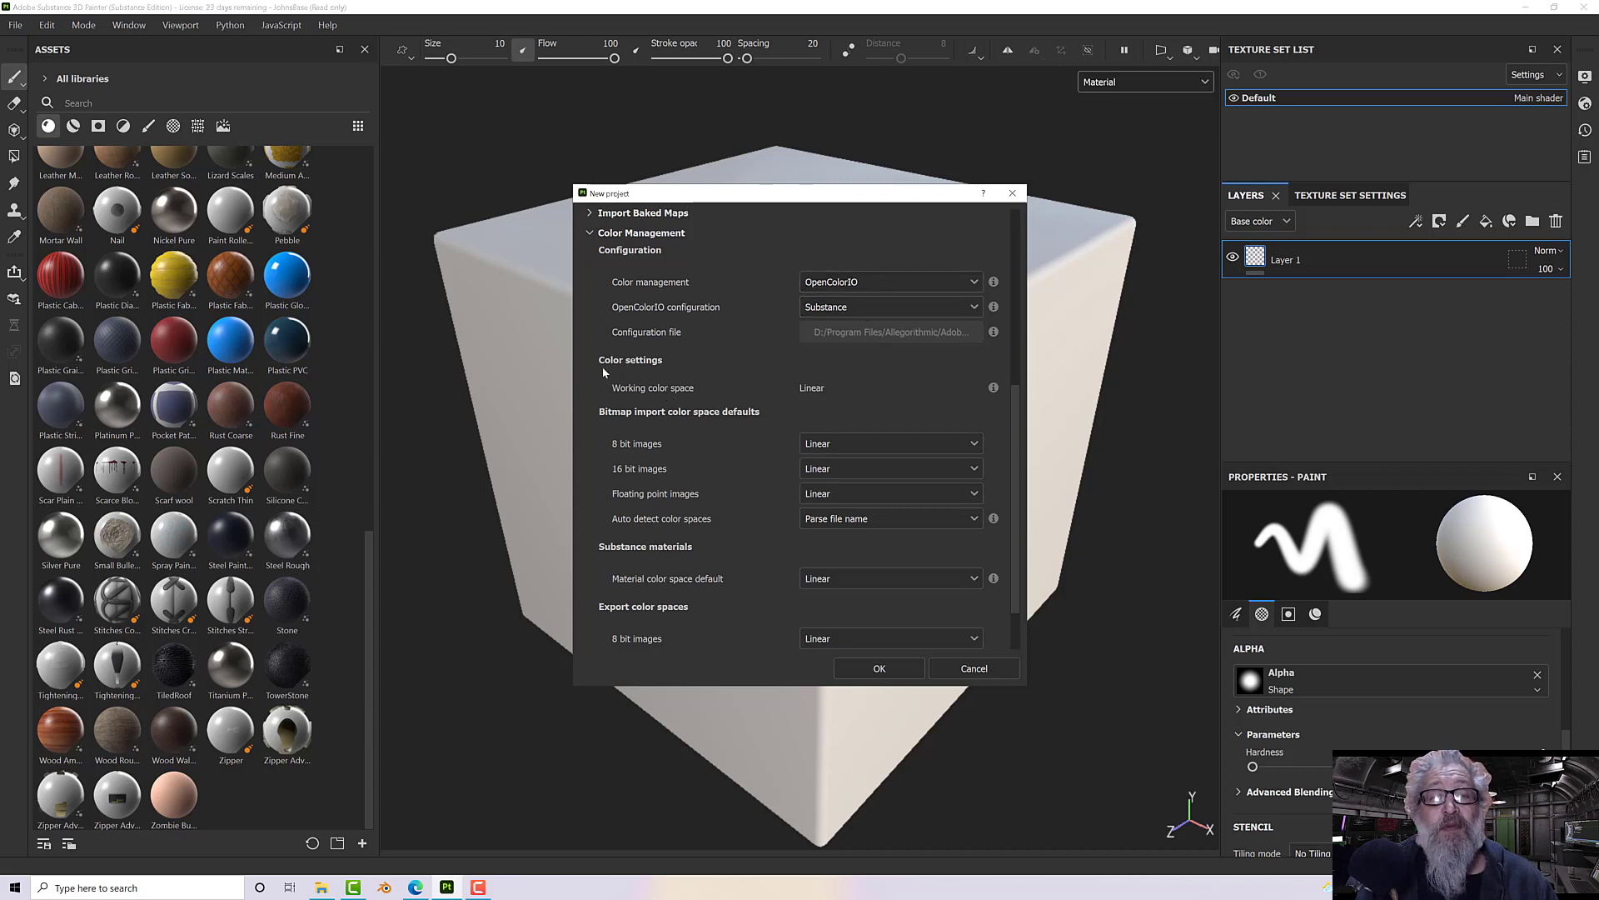
pyautogui.moveTo(995, 391)
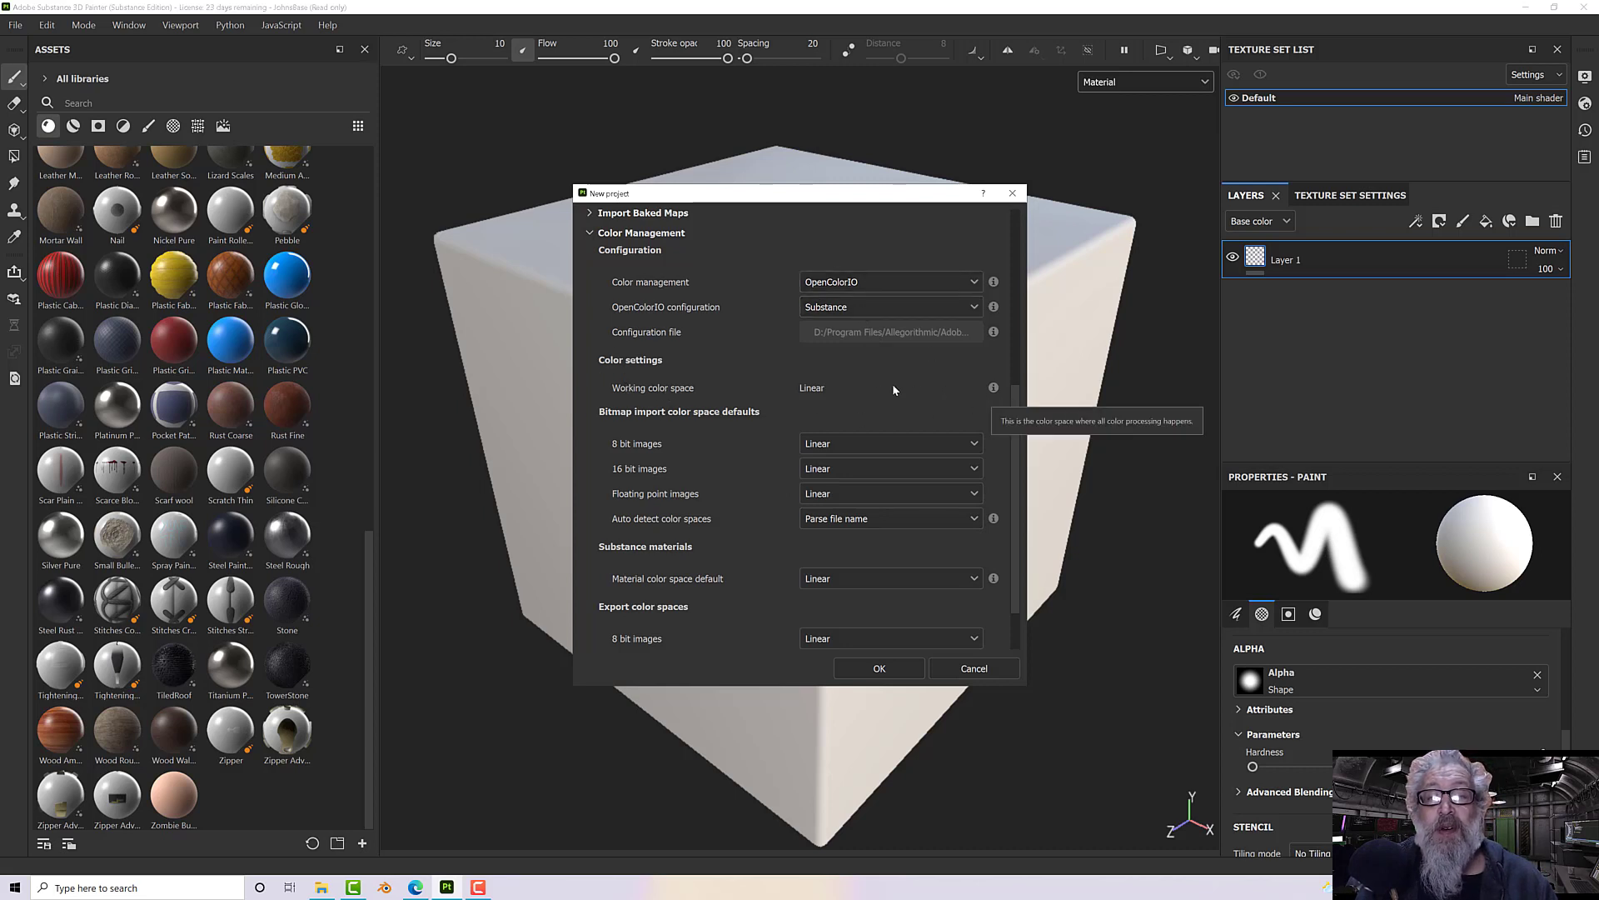
pyautogui.click(884, 444)
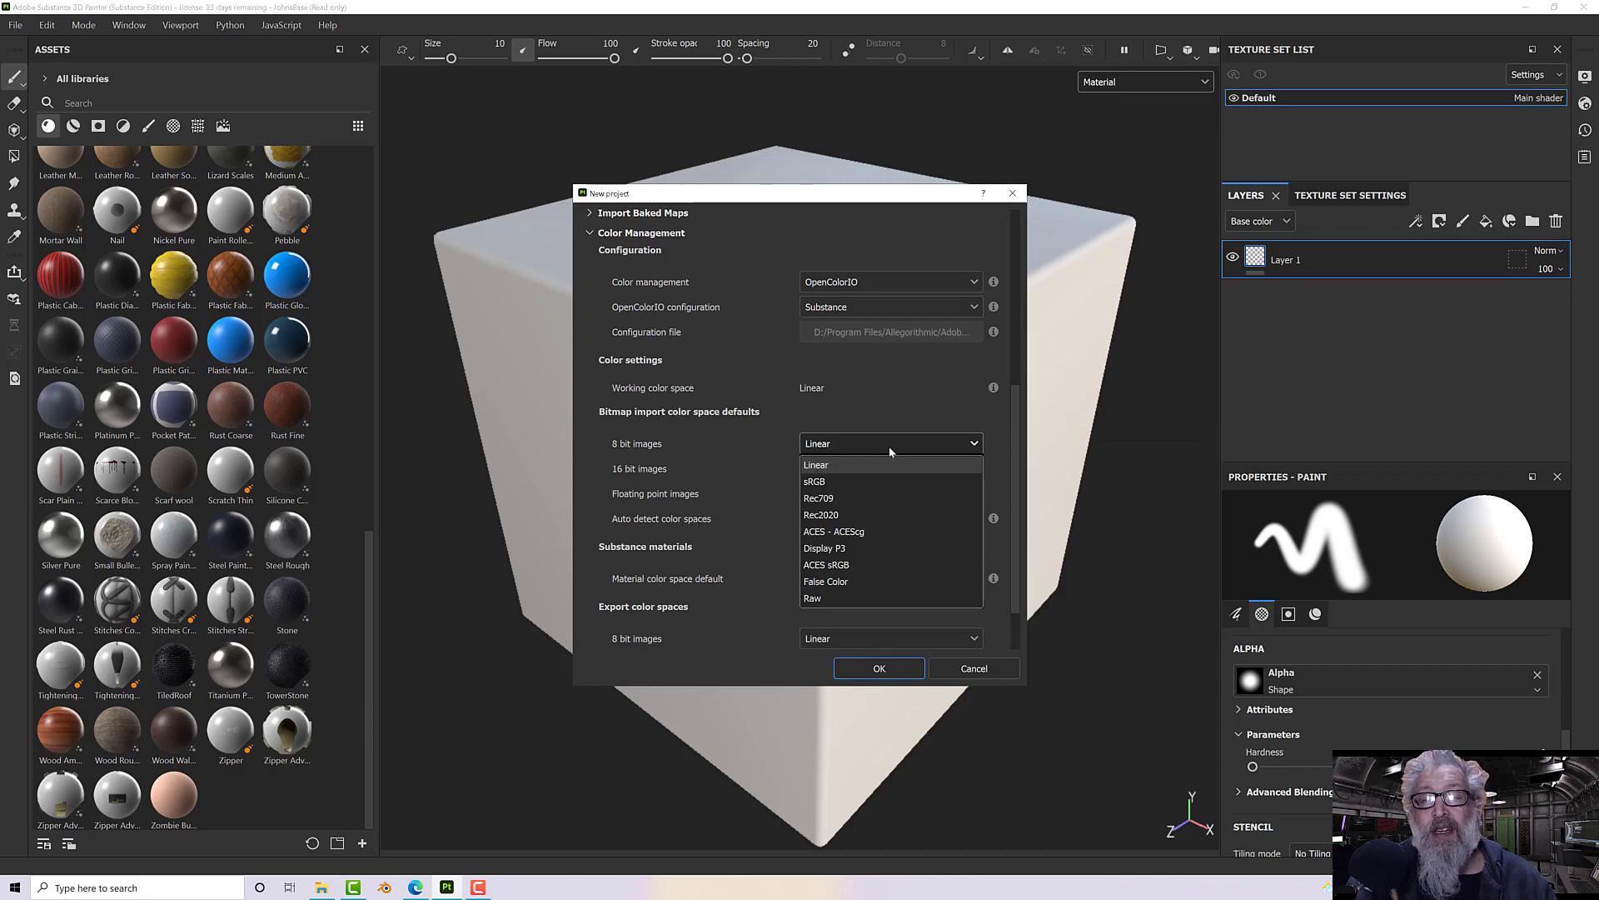
pyautogui.click(812, 481)
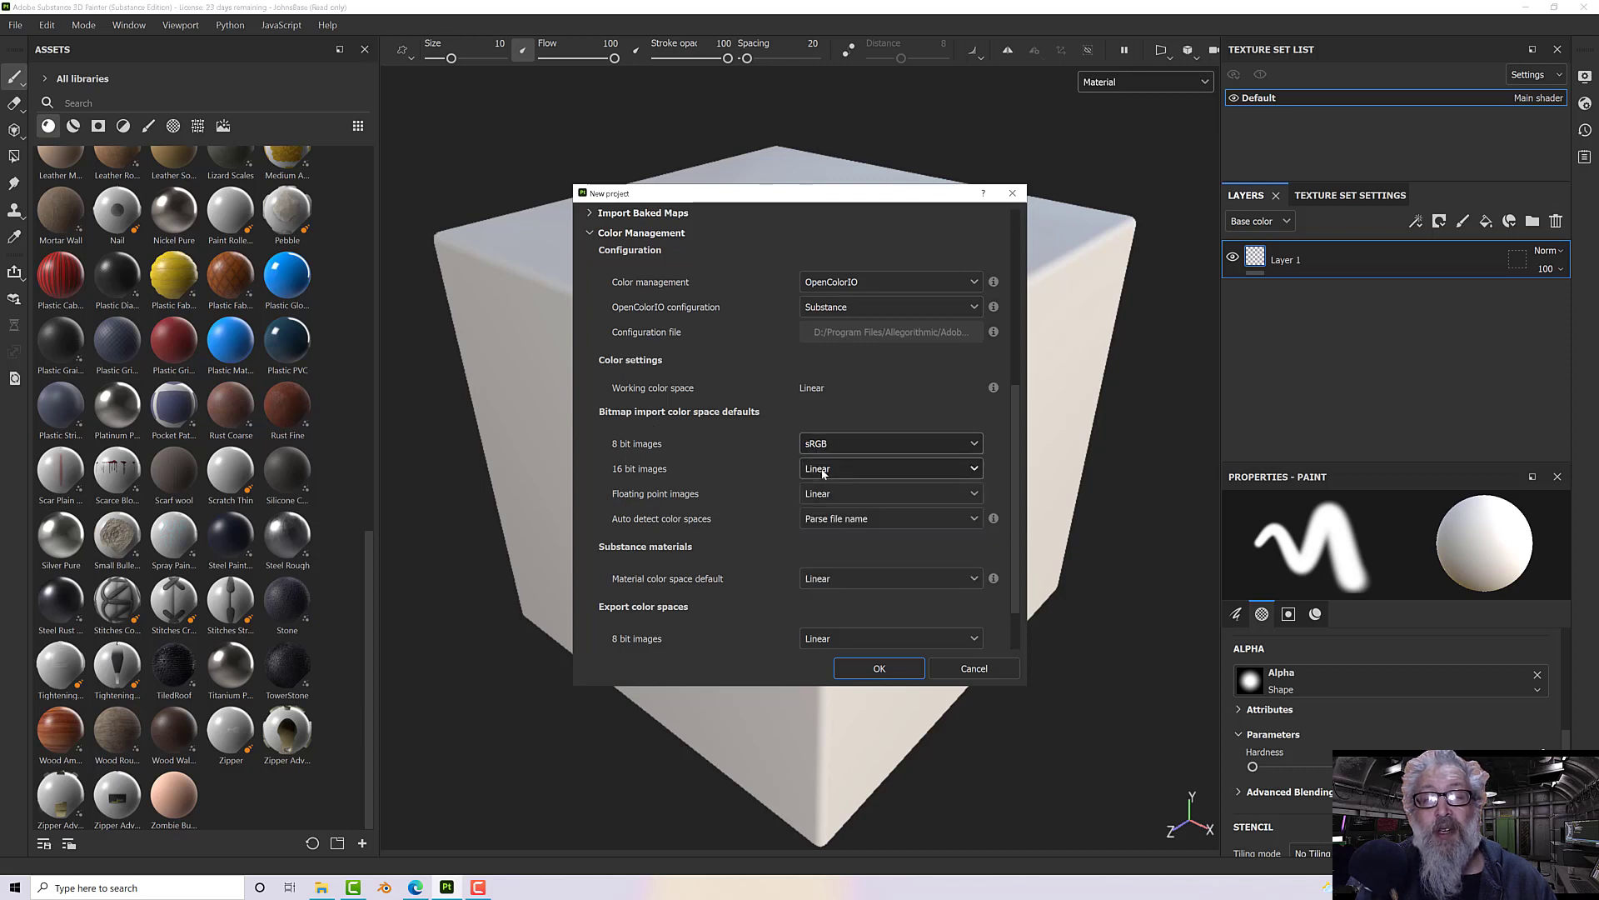
pyautogui.click(822, 469)
pyautogui.click(821, 491)
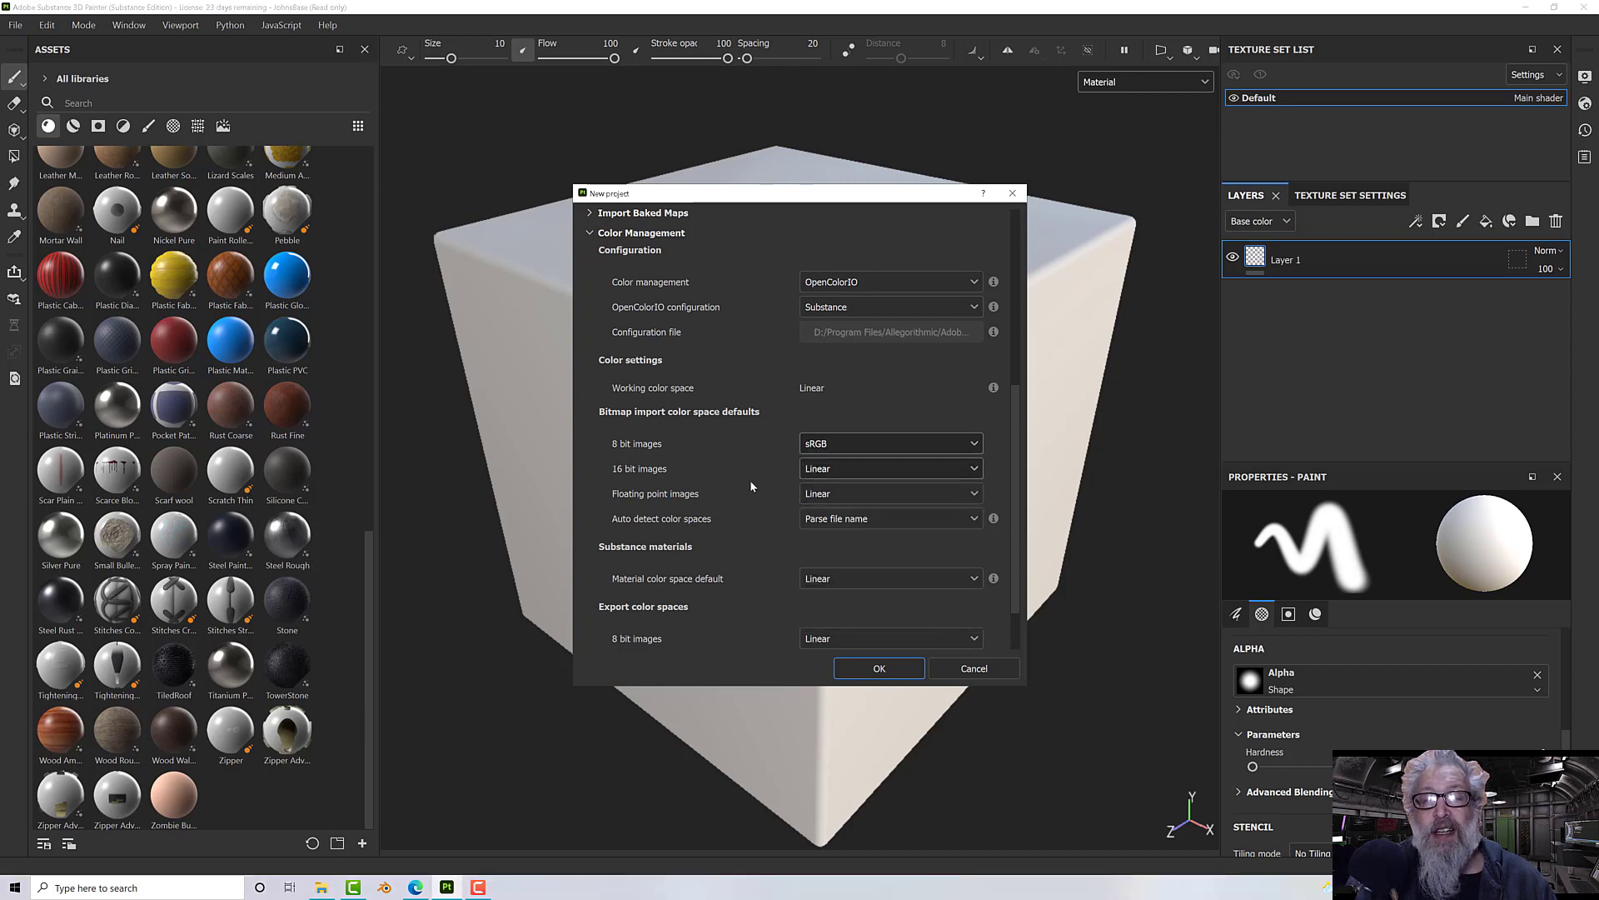
# Step: Check the floating point color space choices, set the material color space default to Linear and close the new project setup
pyautogui.click(842, 491)
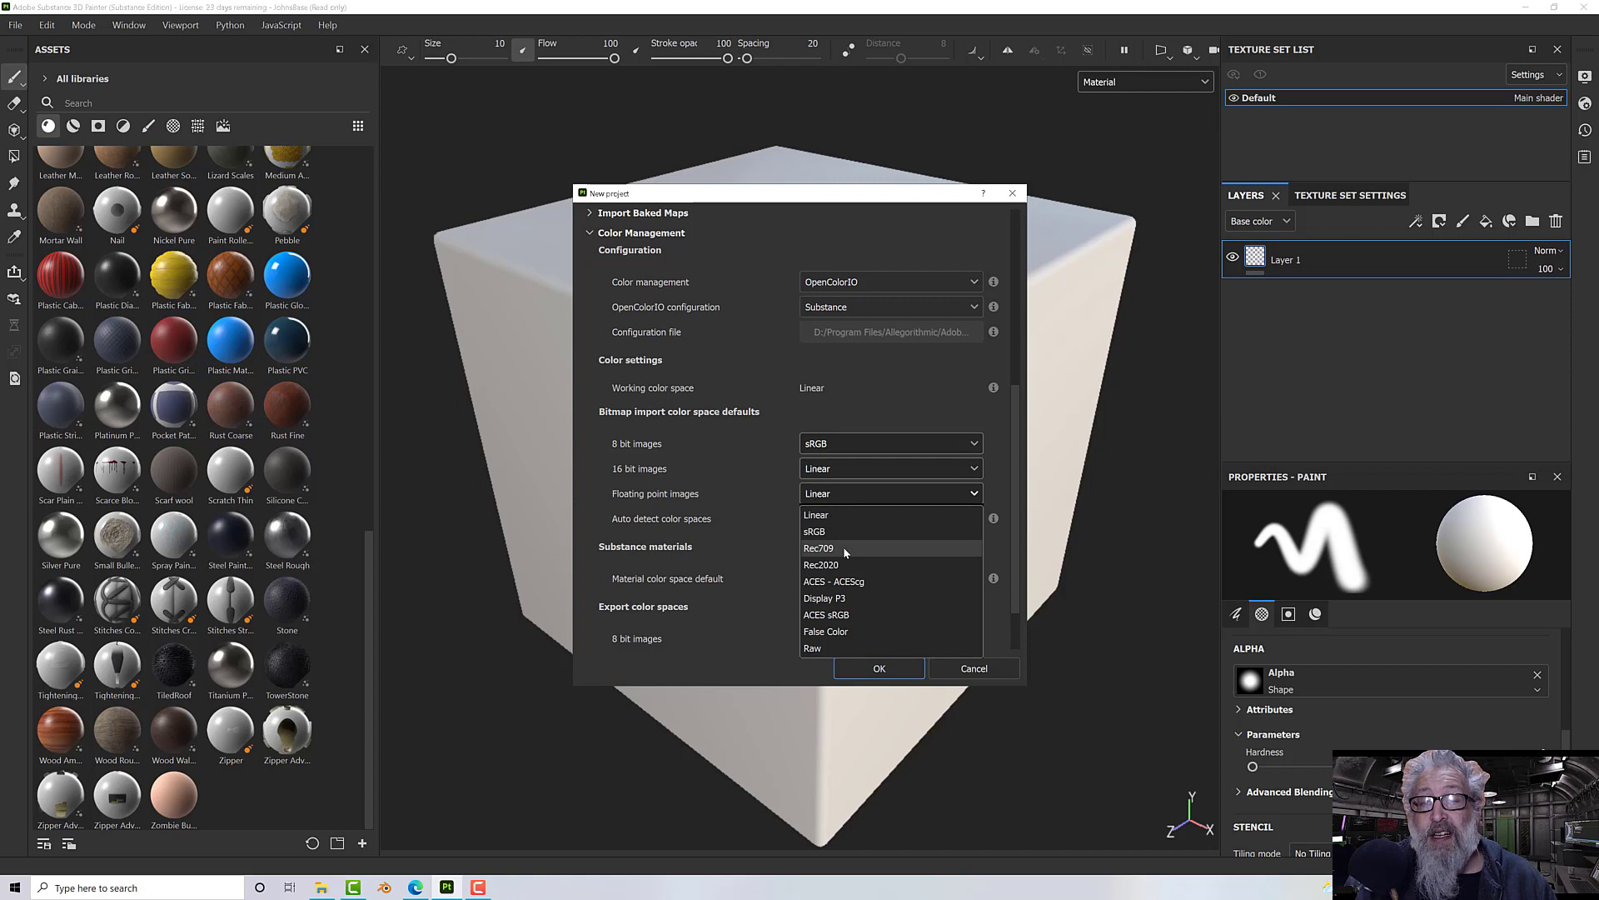
pyautogui.click(715, 506)
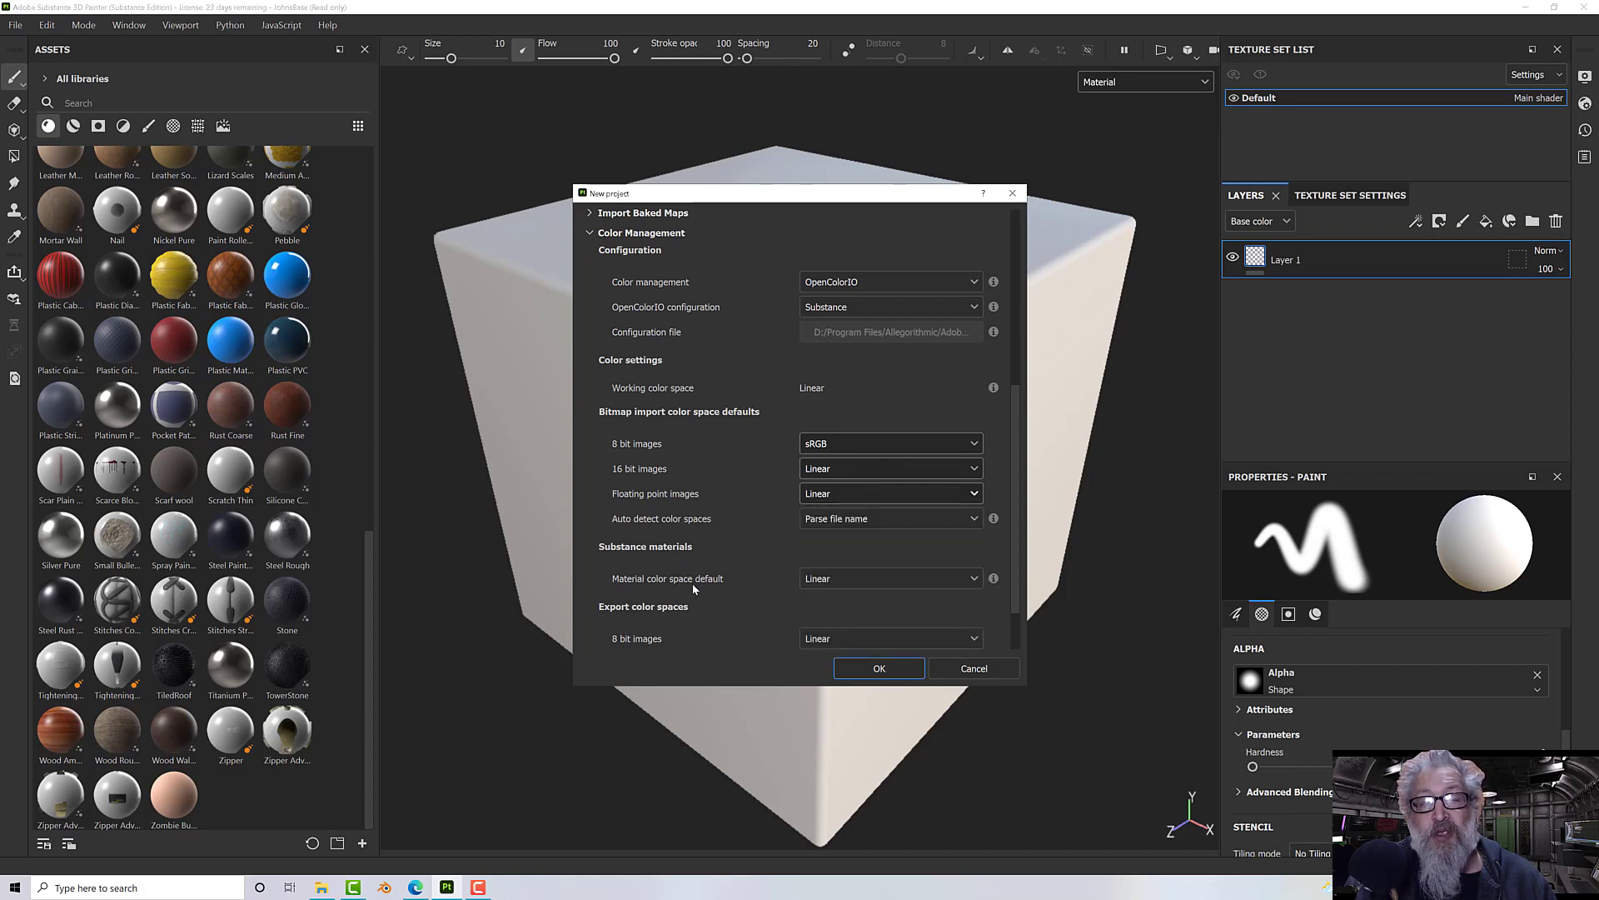
pyautogui.click(833, 581)
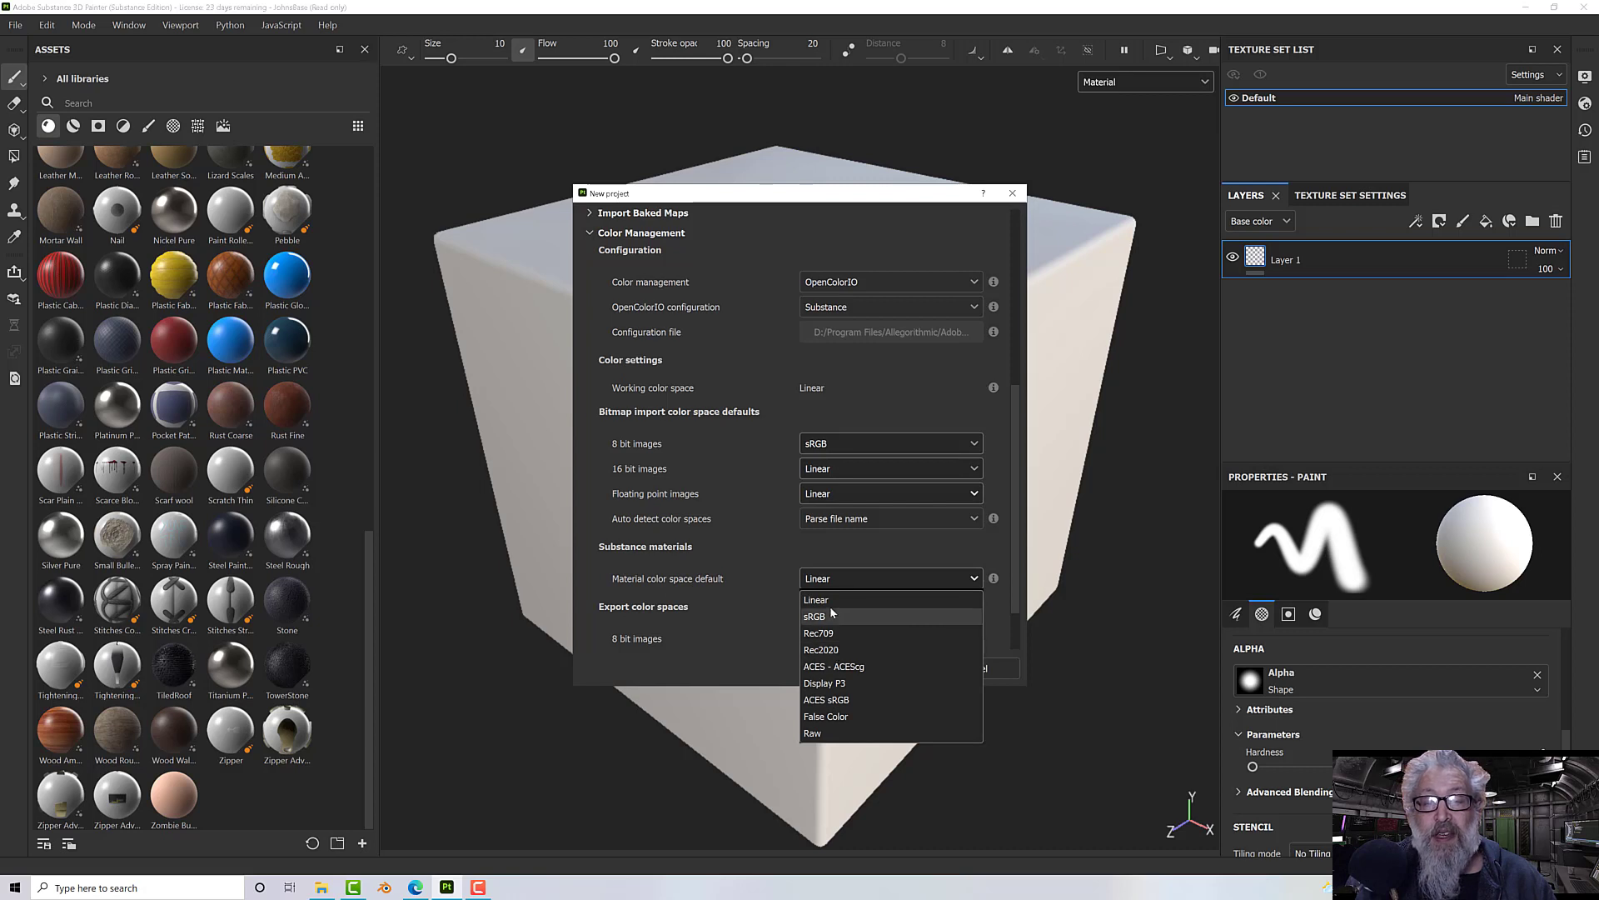
pyautogui.click(817, 602)
pyautogui.scroll(-2, 692, 595)
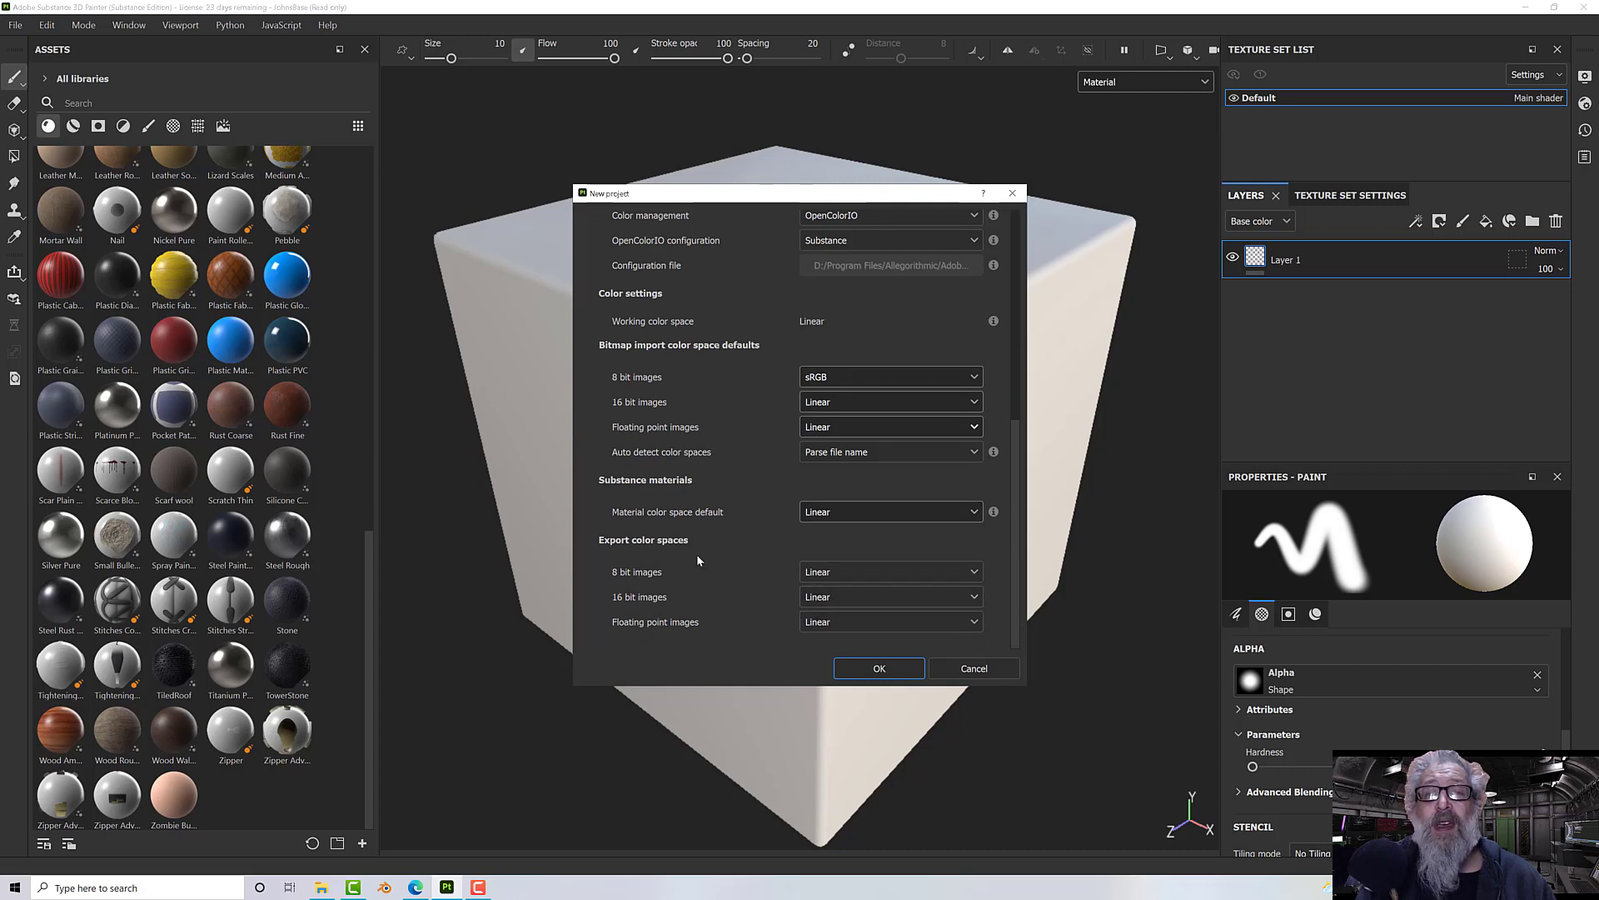
pyautogui.click(879, 668)
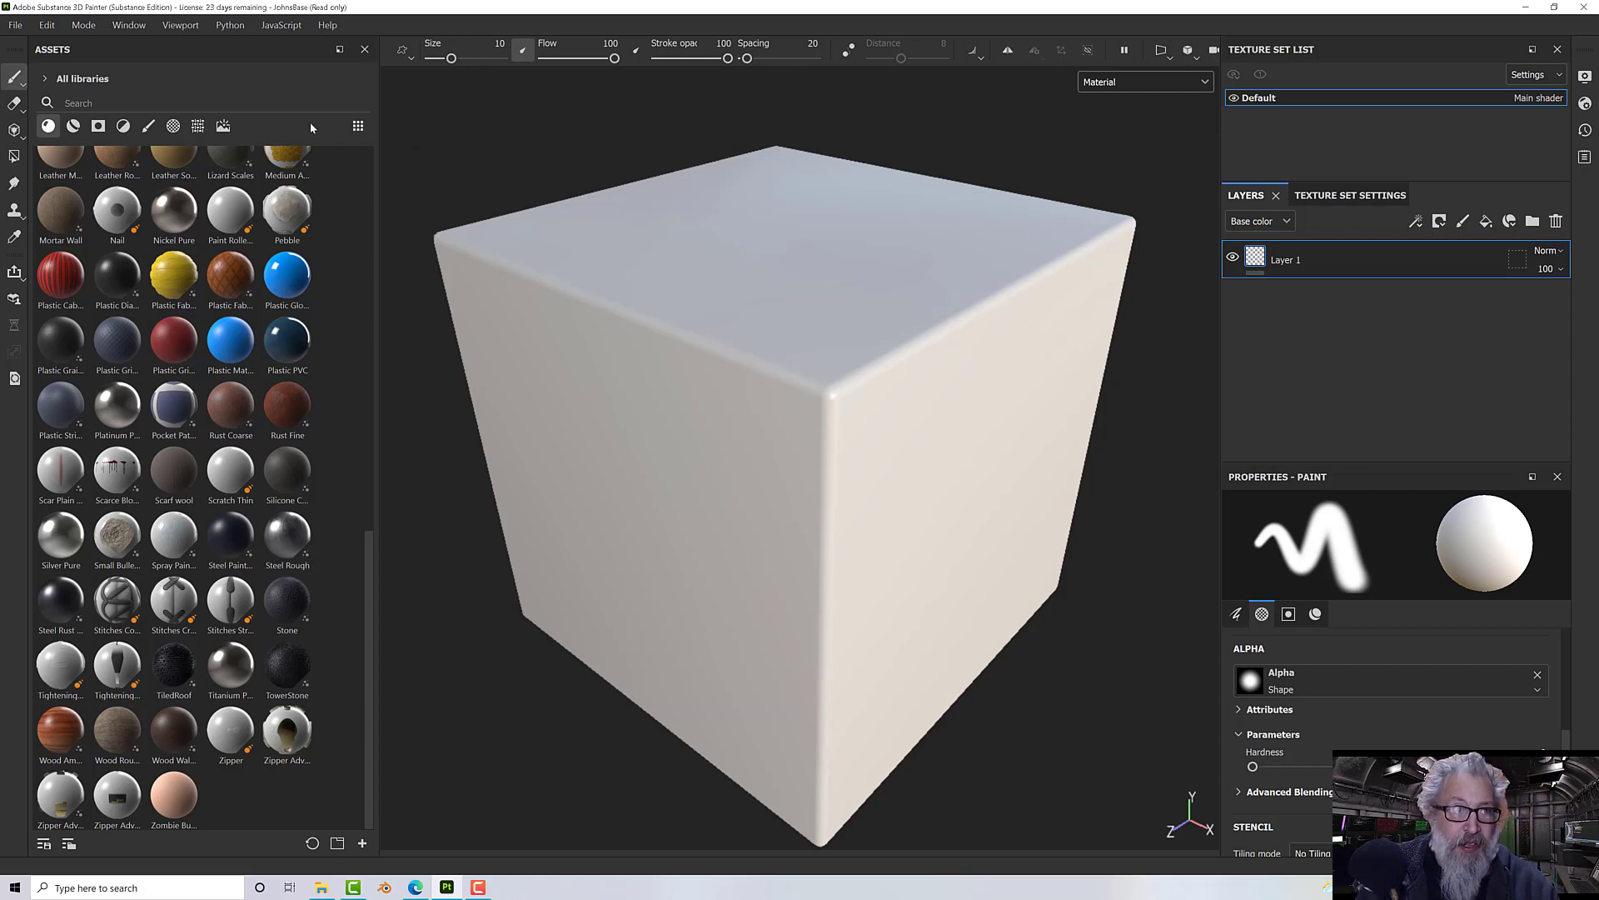
# Step: Open the current project's configuration and set its color management to OpenColorIO
pyautogui.click(46, 25)
pyautogui.click(82, 80)
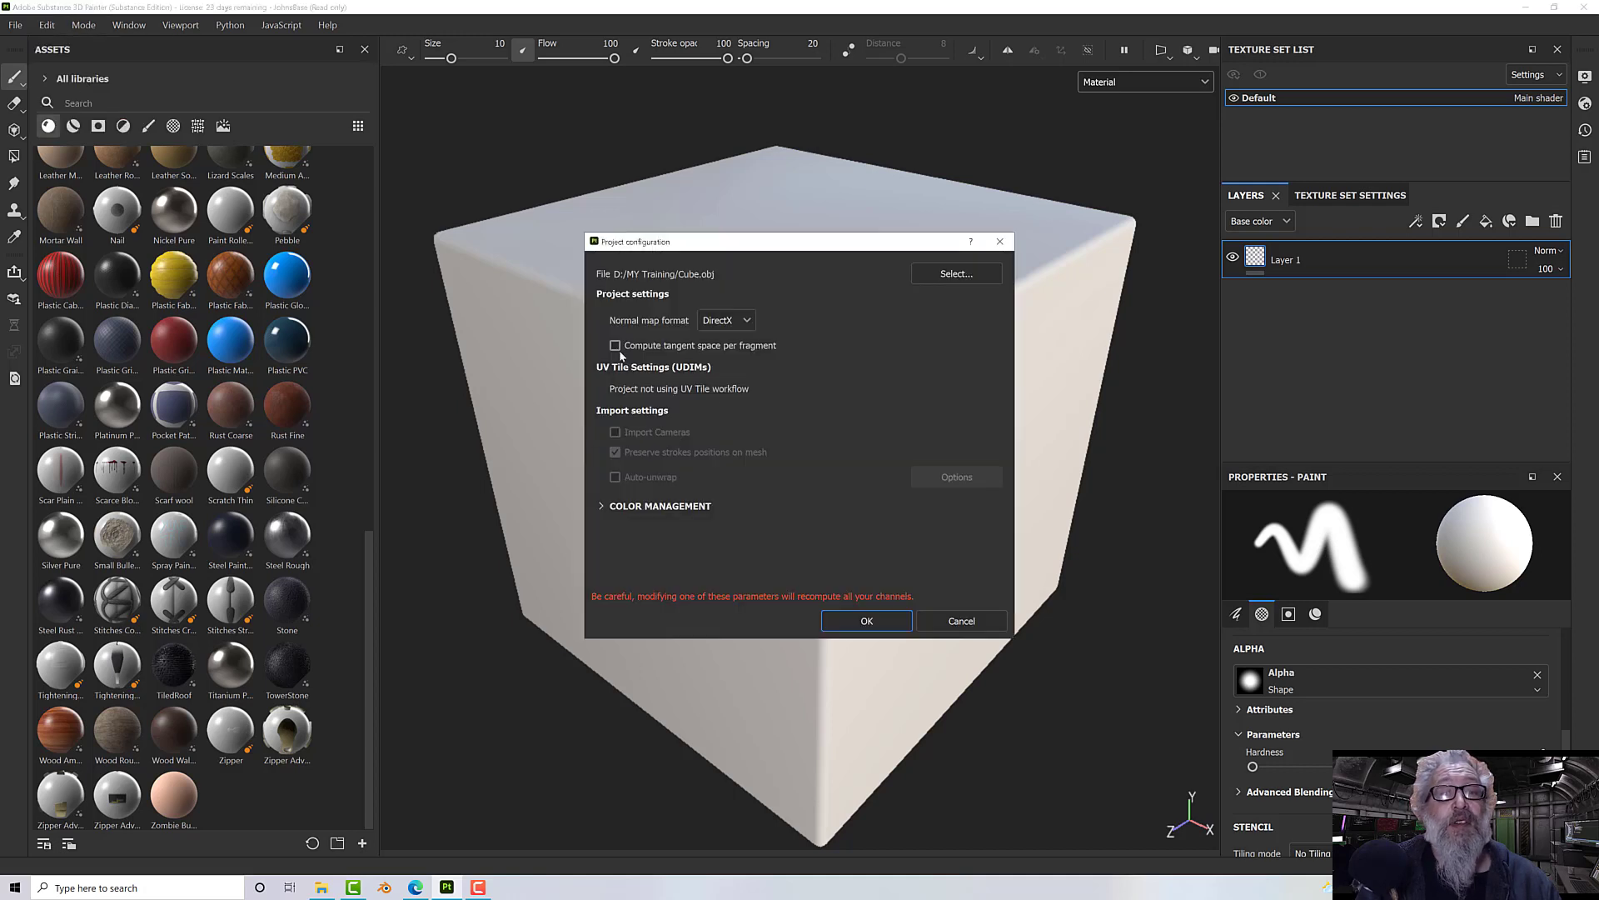
pyautogui.click(601, 507)
pyautogui.scroll(-1, 725, 513)
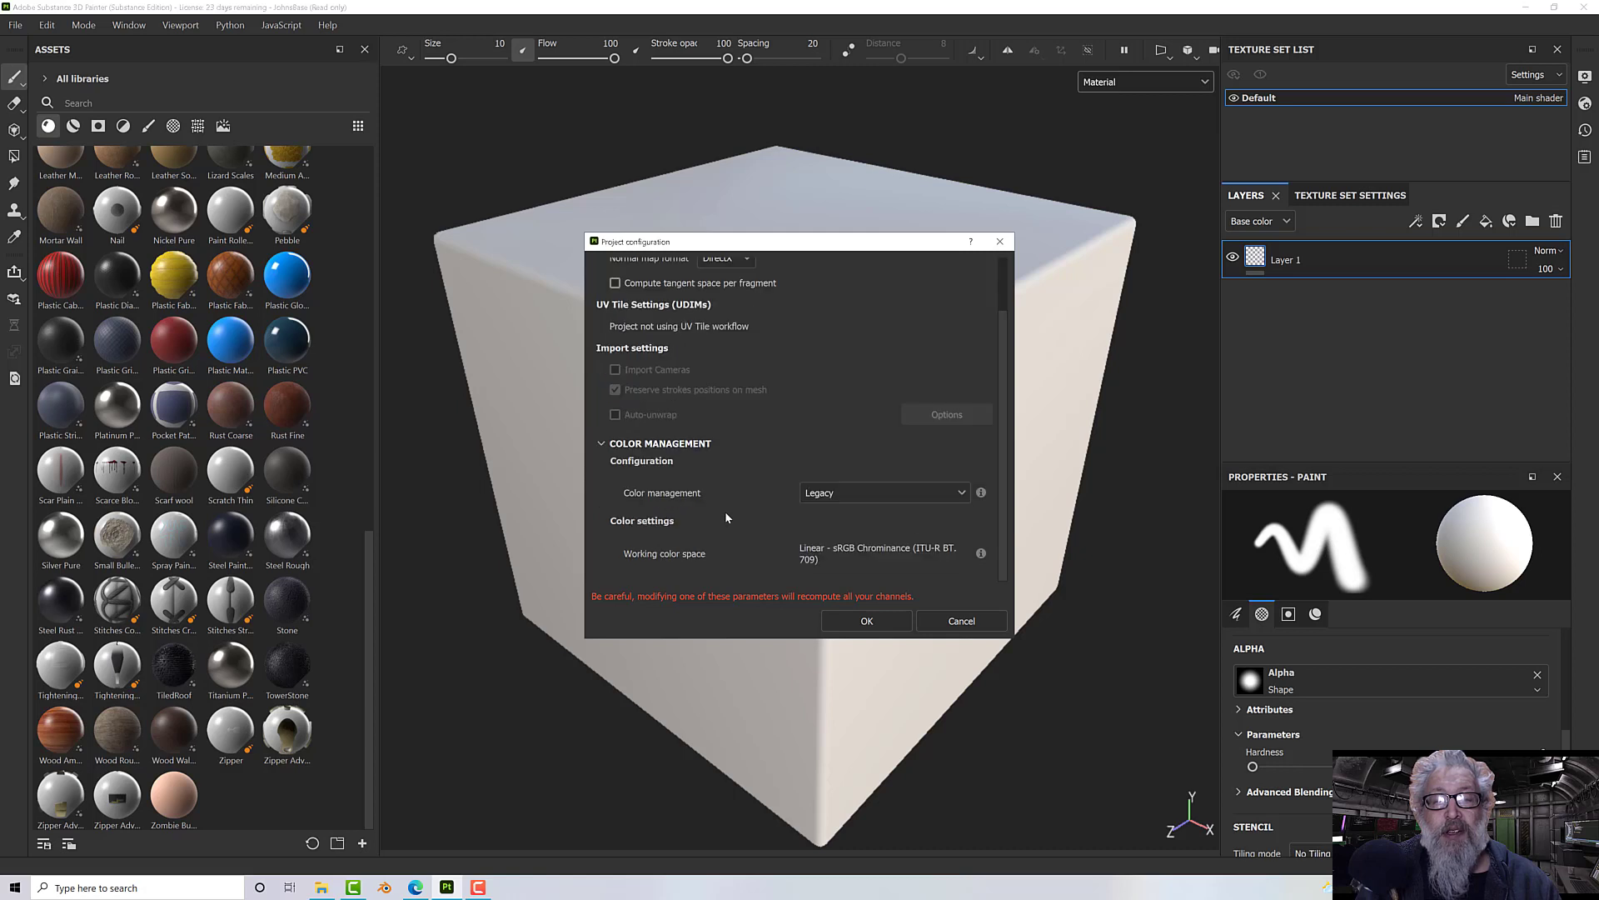
pyautogui.click(815, 493)
pyautogui.click(831, 523)
pyautogui.click(827, 498)
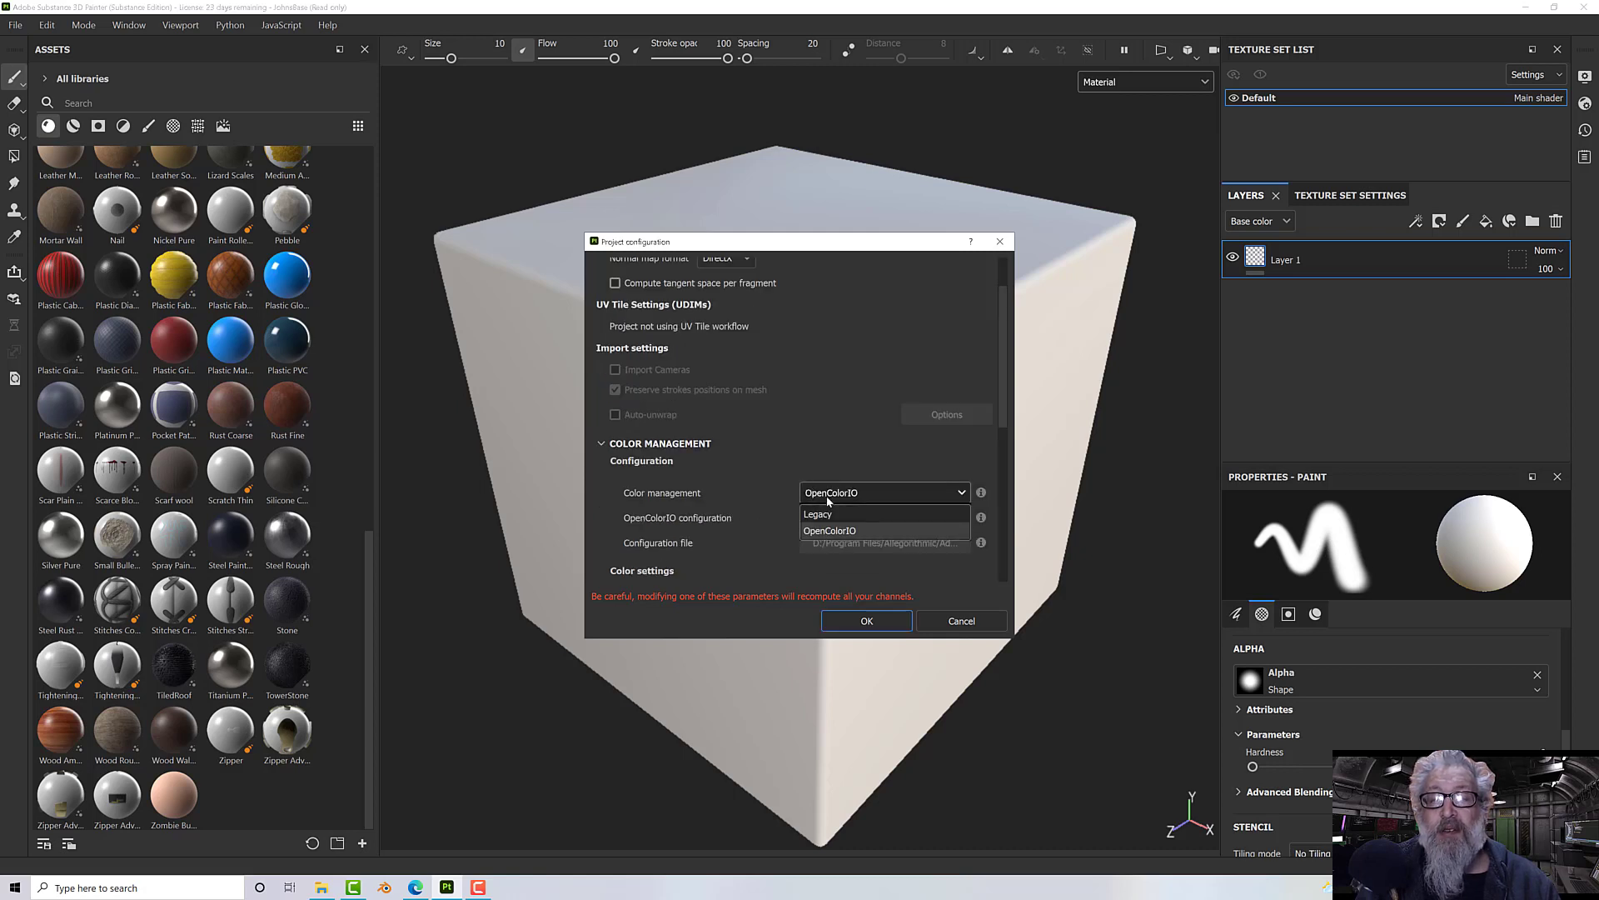
pyautogui.click(830, 531)
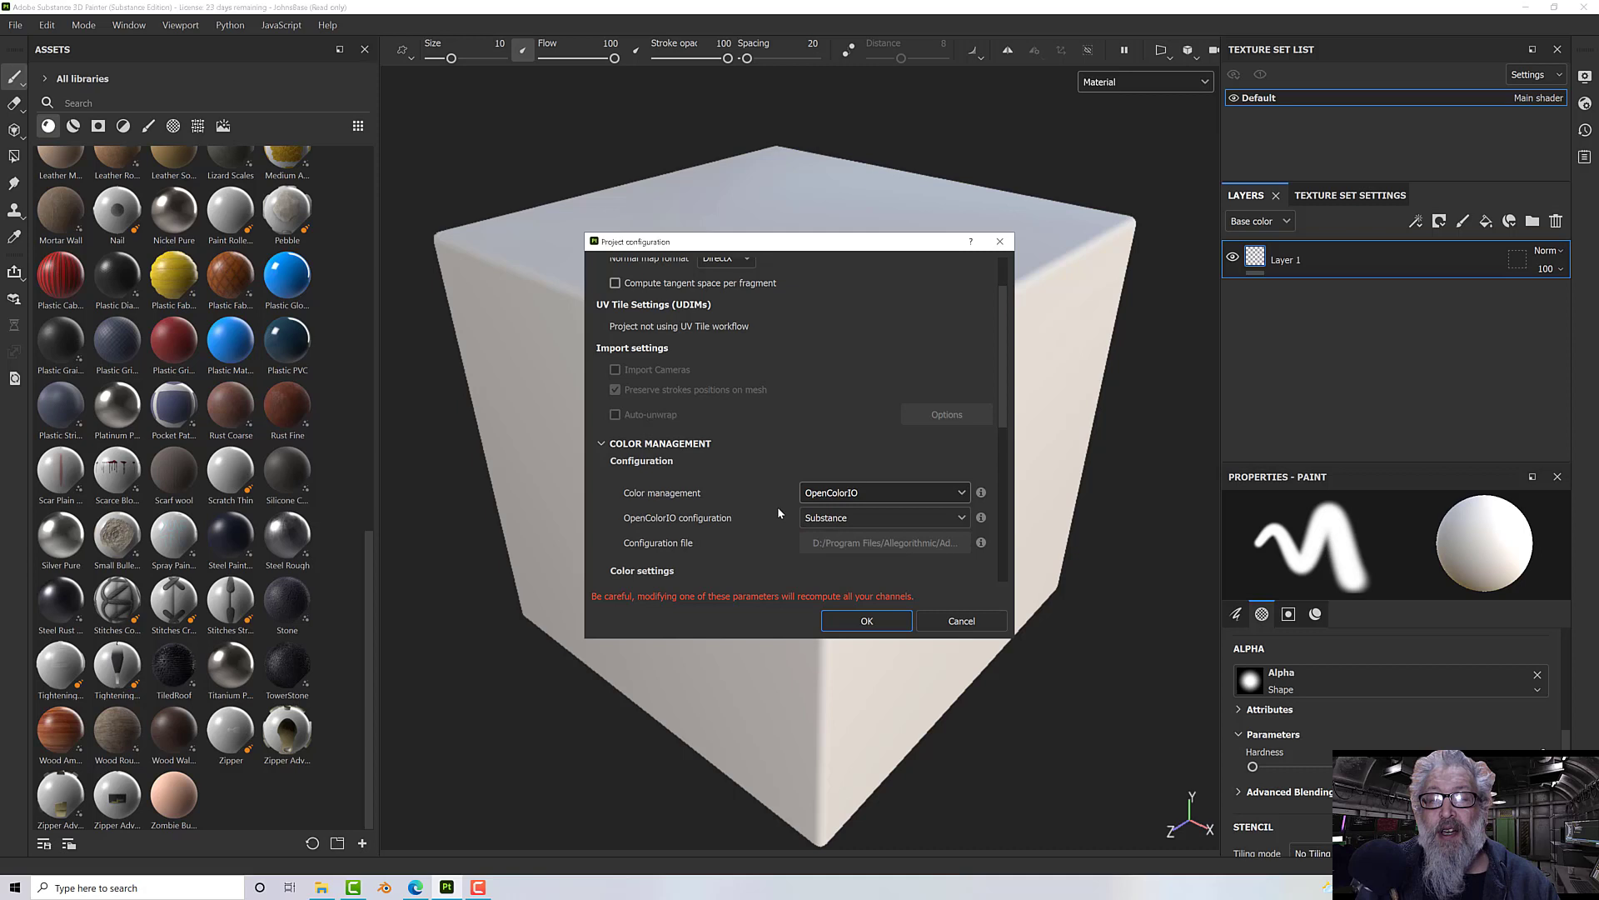
# Step: Choose the Substance OpenColorIO configuration, review the color space defaults, and cancel the project configuration changes
pyautogui.click(833, 517)
pyautogui.click(830, 555)
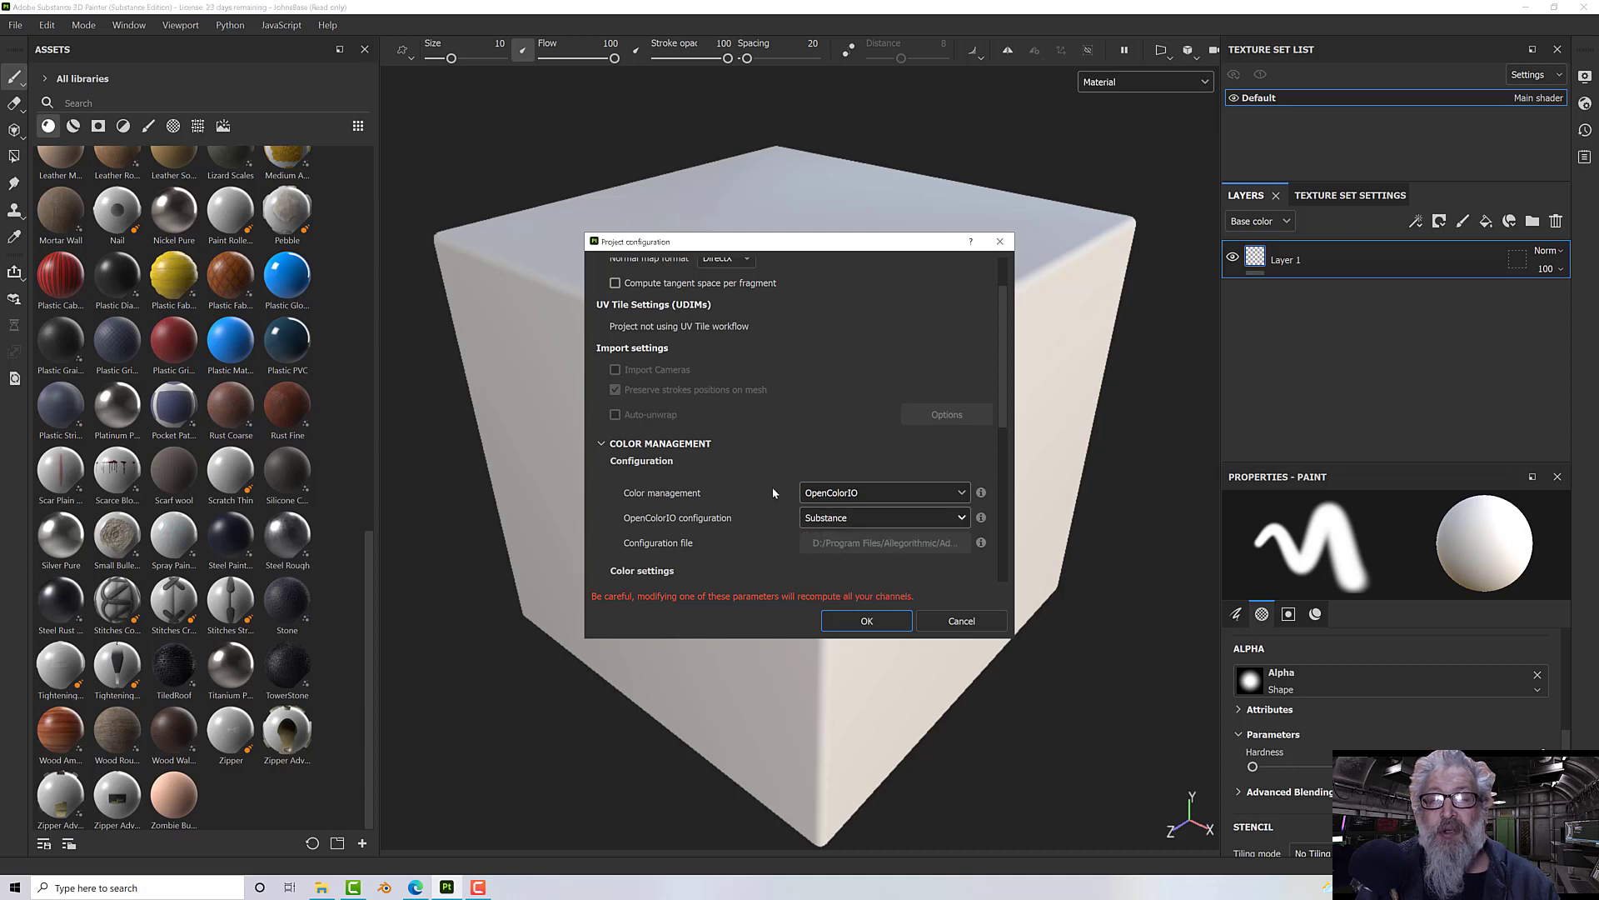
pyautogui.click(824, 518)
pyautogui.click(826, 539)
pyautogui.scroll(-2, 752, 493)
pyautogui.scroll(-7, 765, 465)
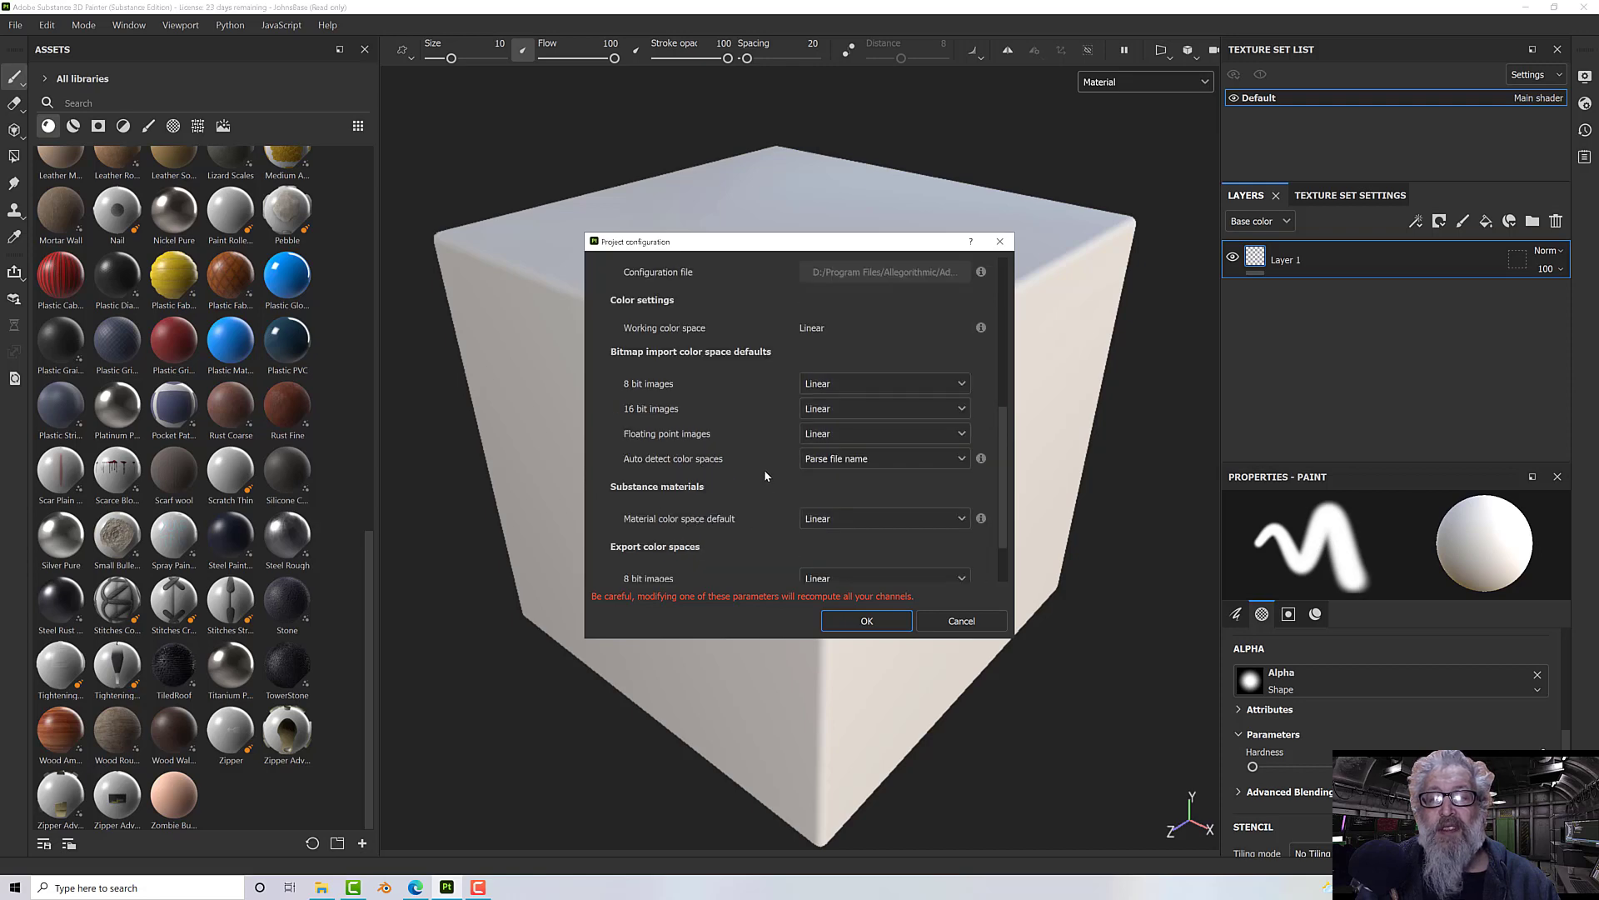
pyautogui.scroll(9, 764, 475)
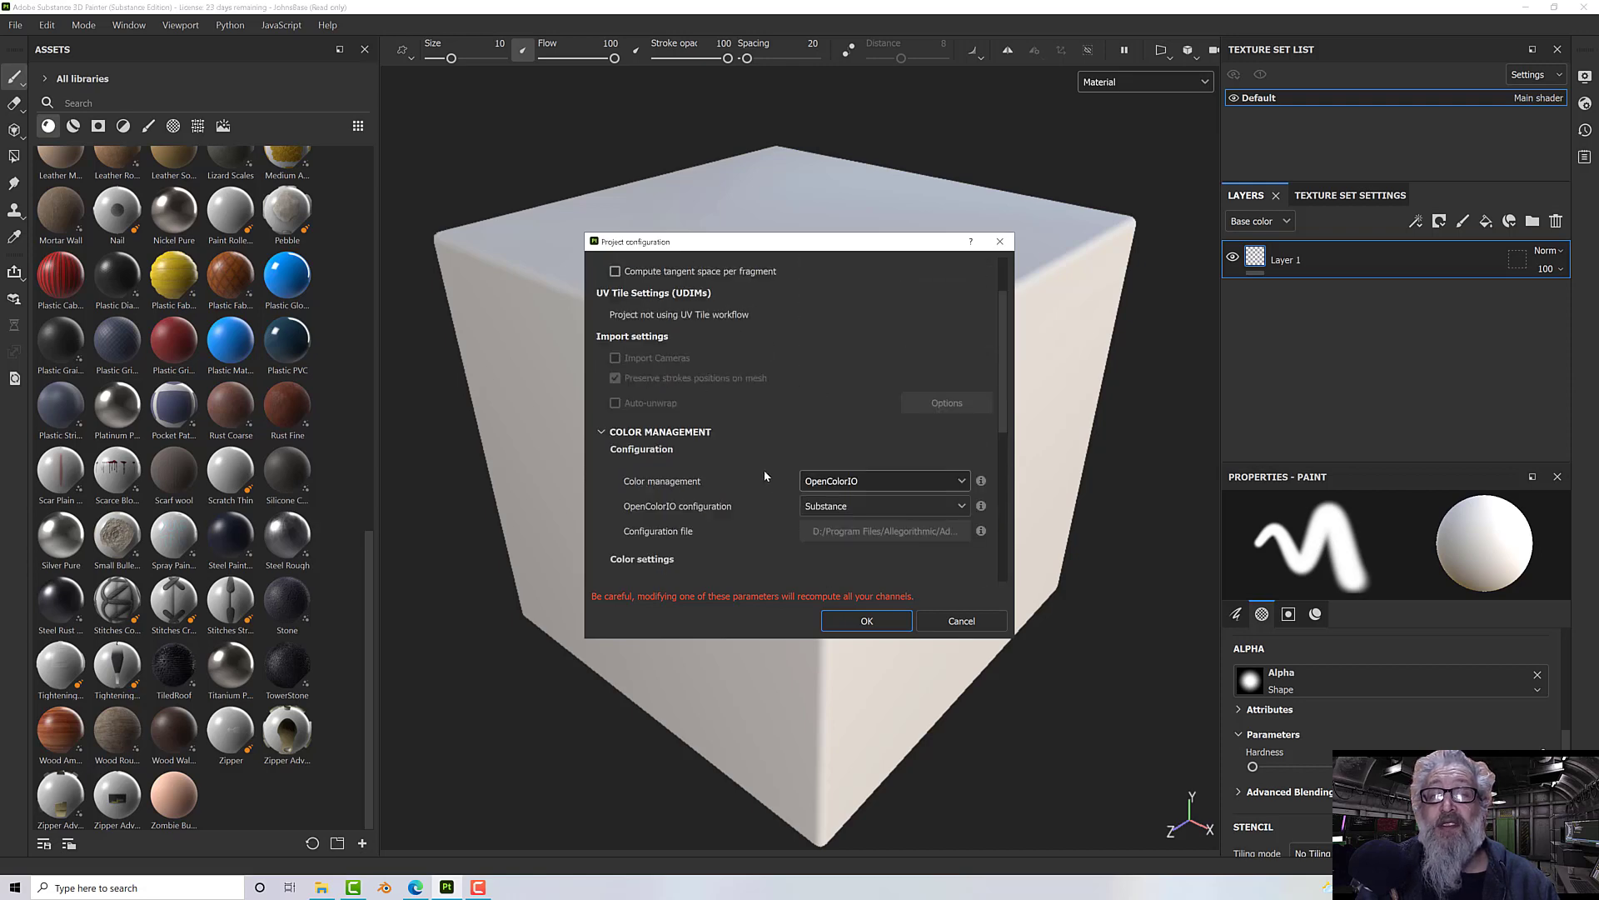
pyautogui.scroll(2, 763, 471)
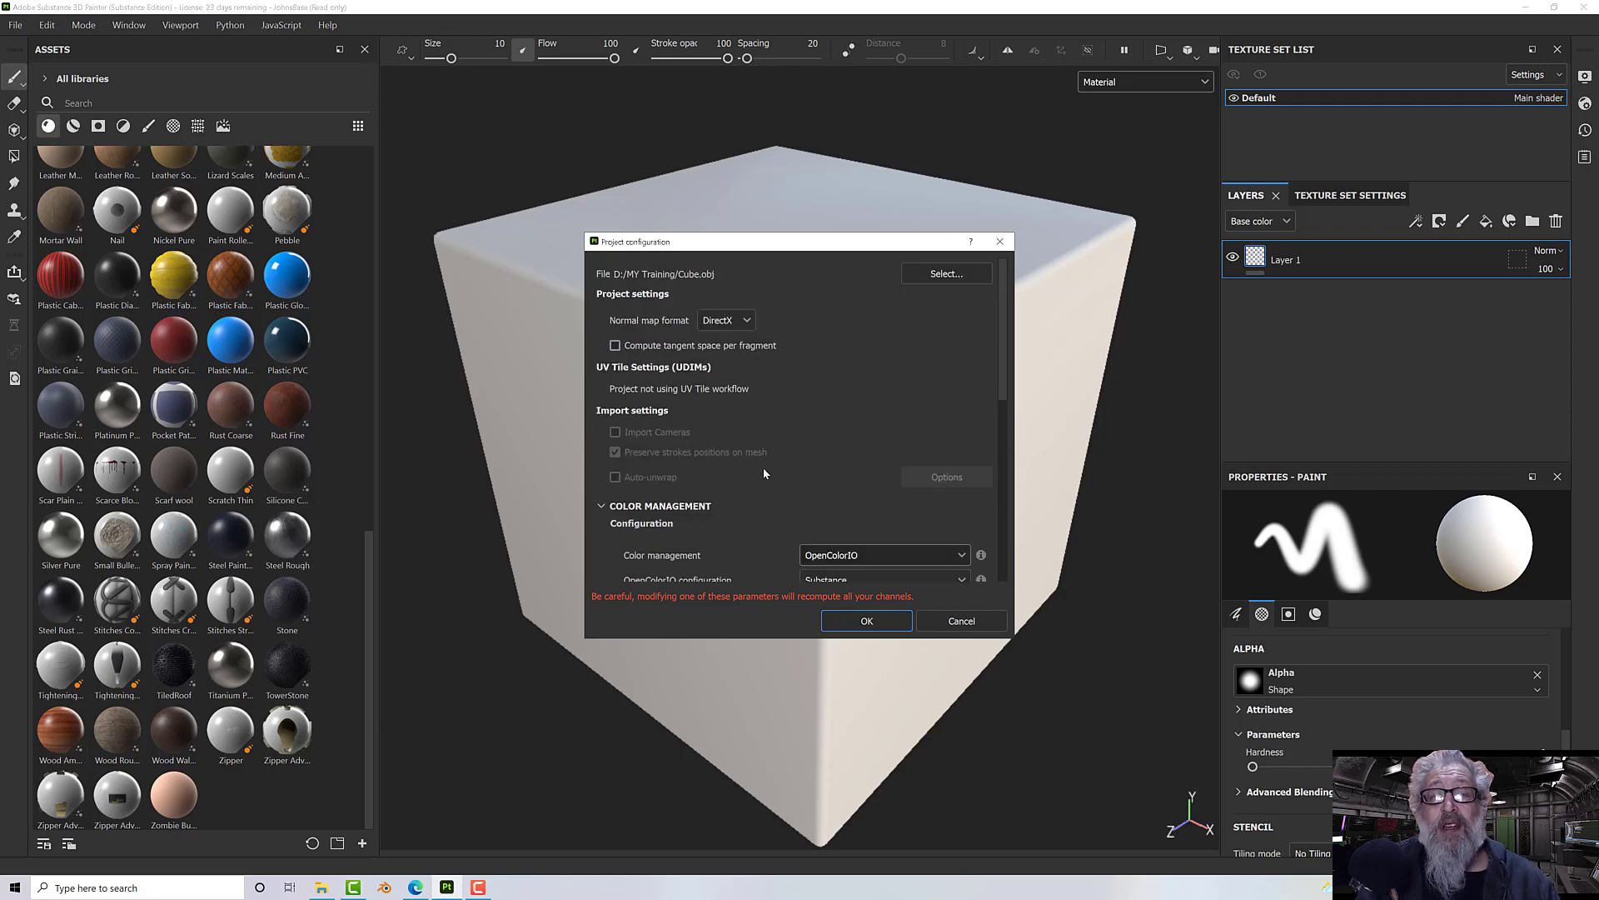
pyautogui.click(957, 620)
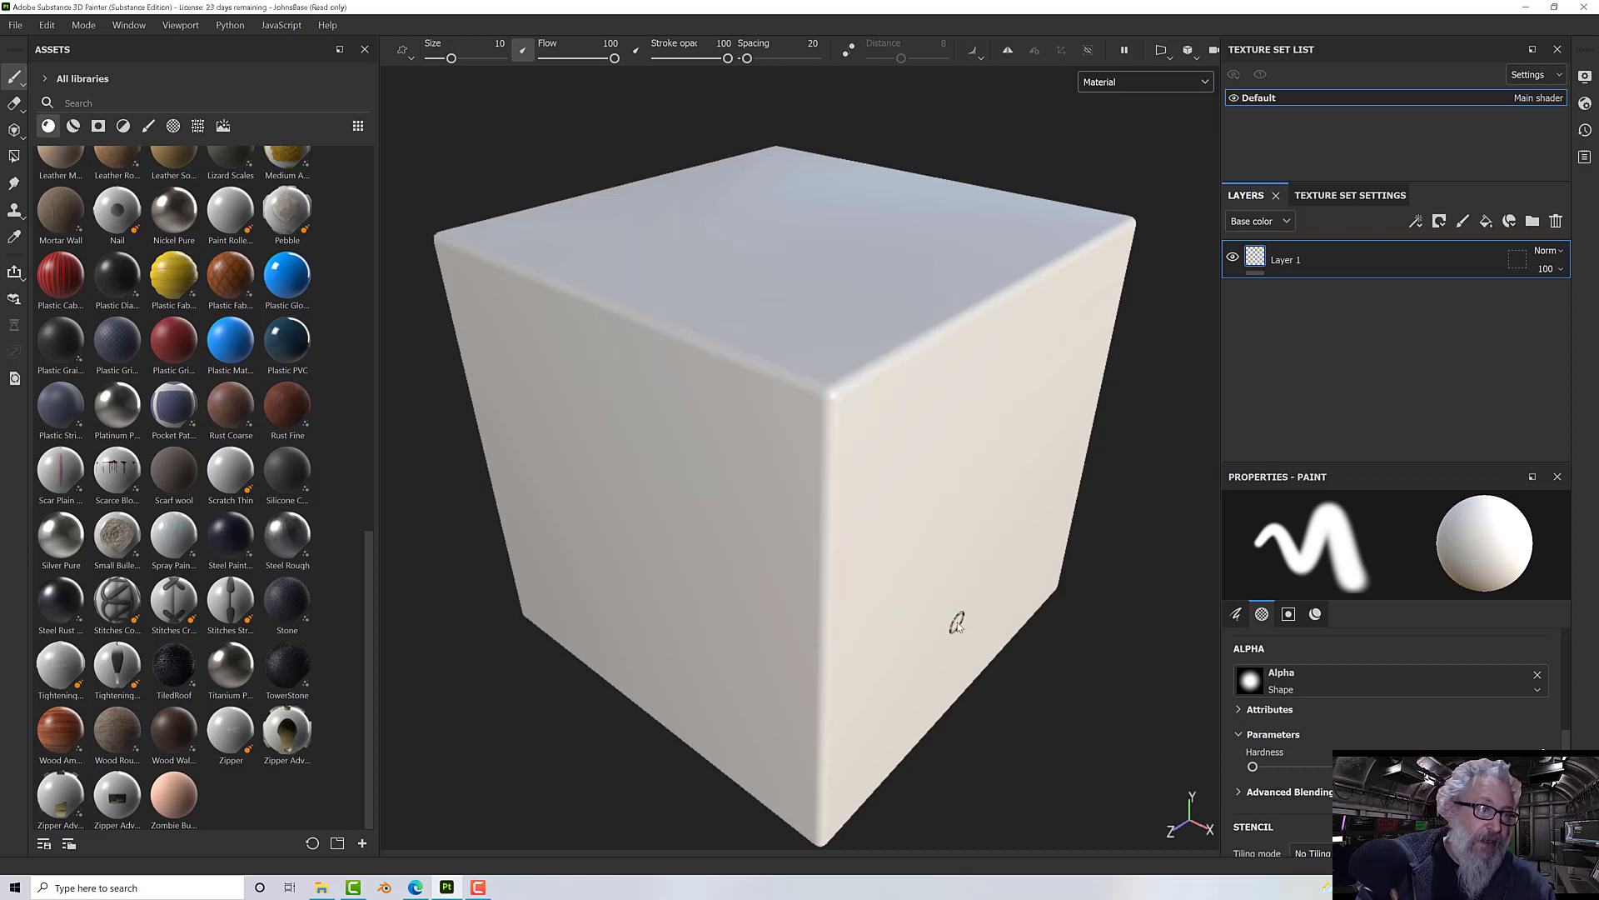